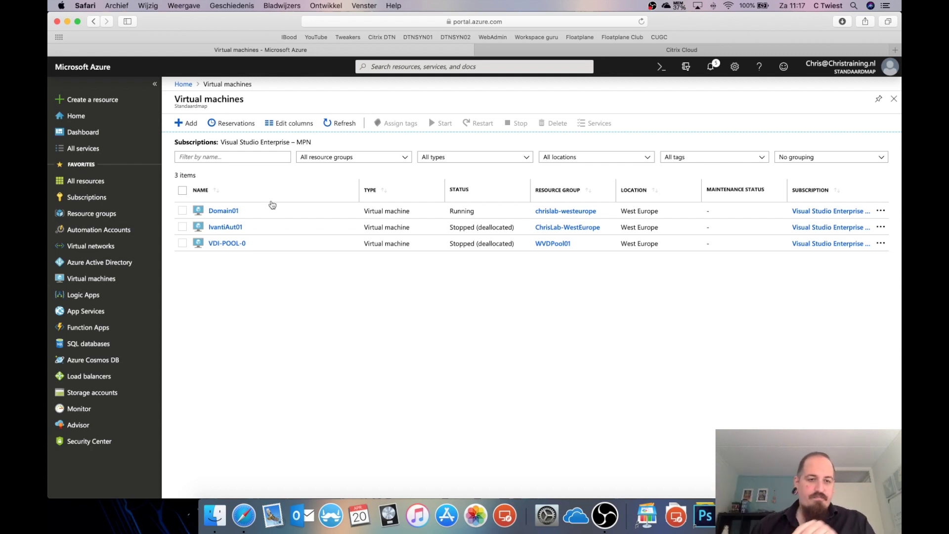
Step: From Resource groups, start a new resource group and type the name WVD
click(94, 220)
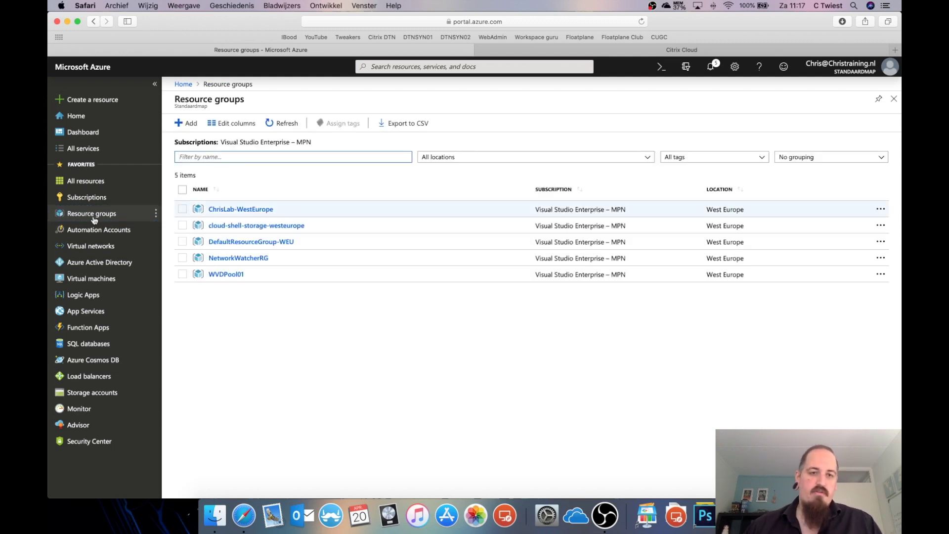
click(188, 124)
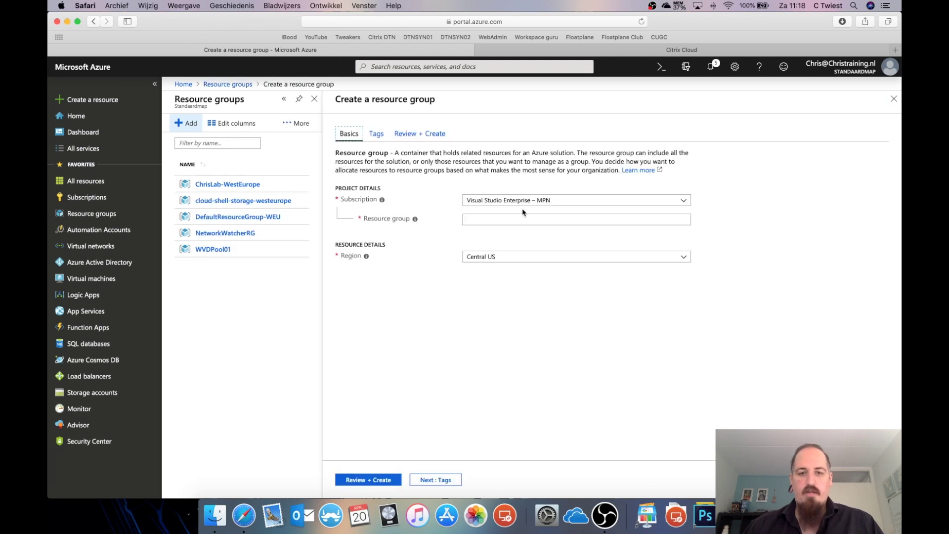
click(510, 218)
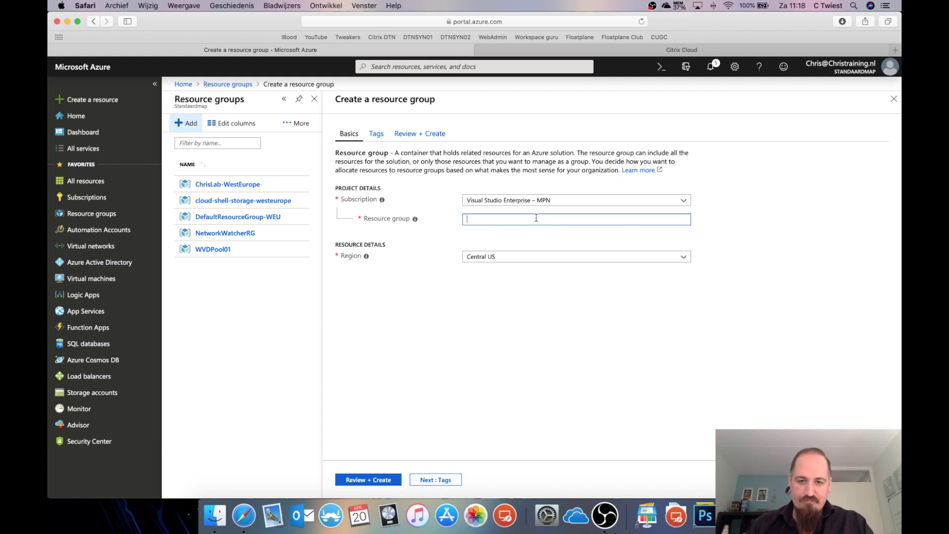
text(WVD)
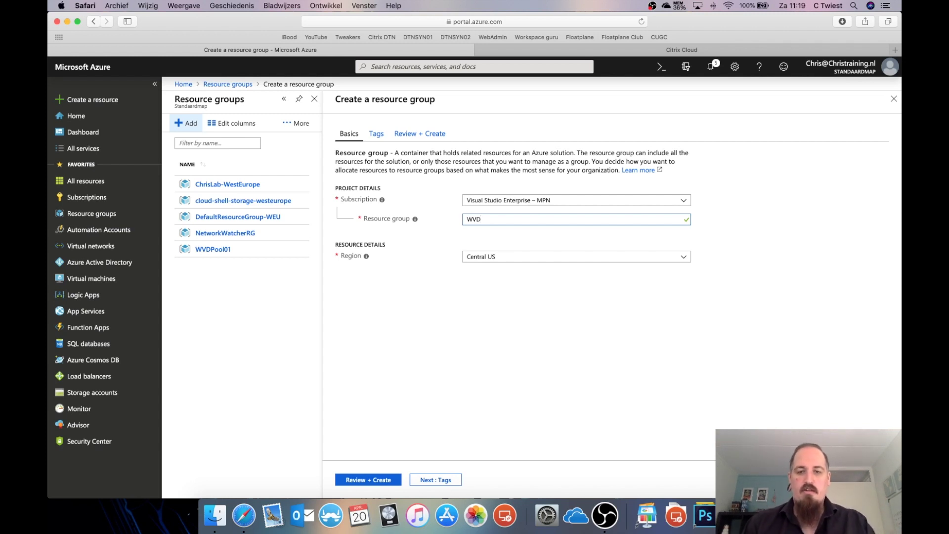
Step: Complete the name WVD-Citrix-Demo, set region West Europe, then review and create the resource group
text(-Ci)
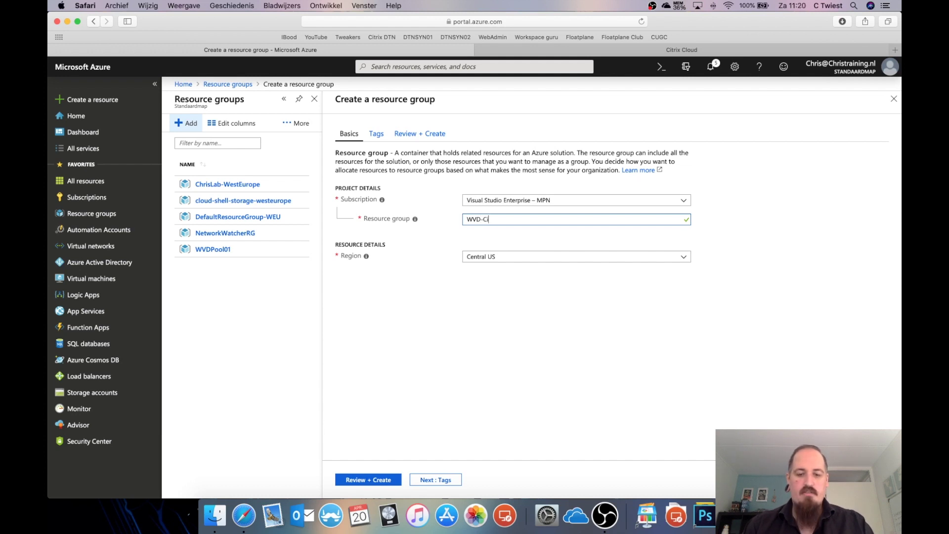
text(trix-Demo)
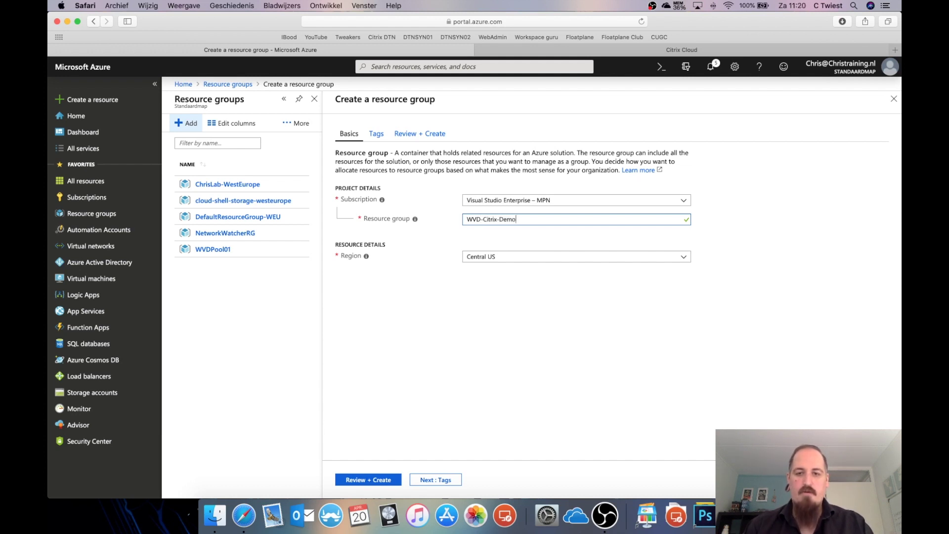
click(601, 258)
scroll(559, 371, down, 5)
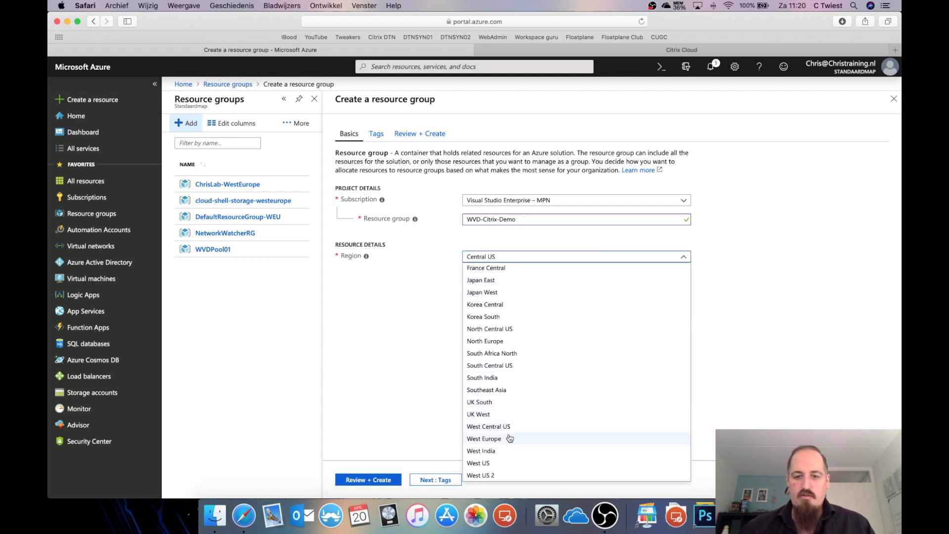
click(508, 426)
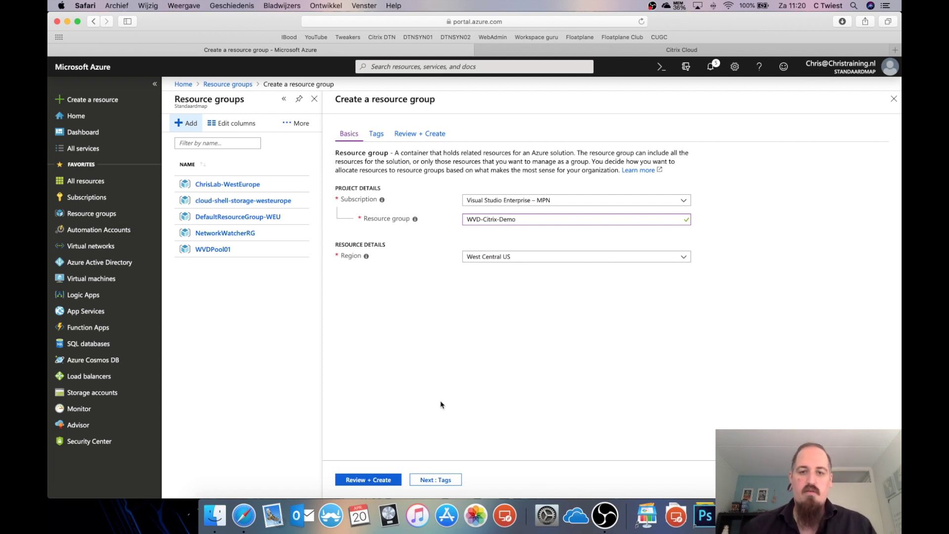
click(547, 257)
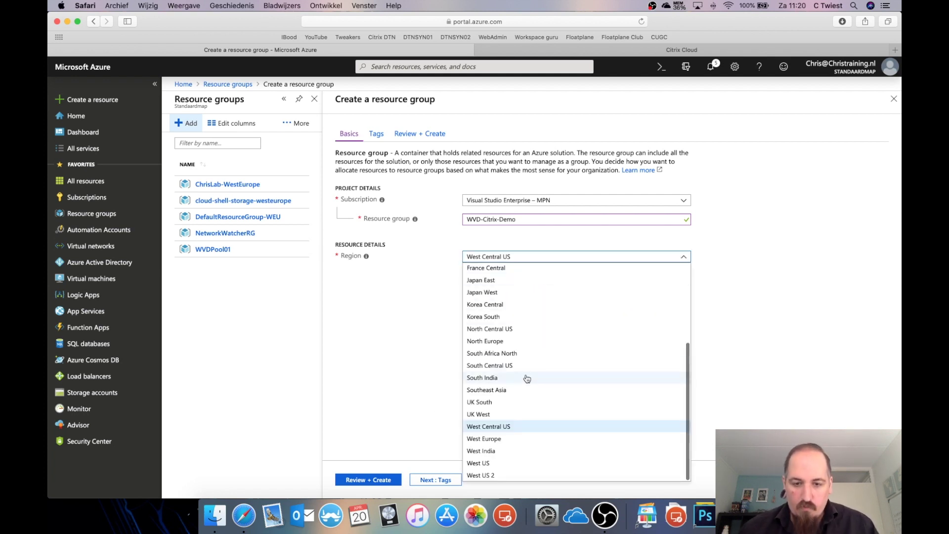
click(498, 438)
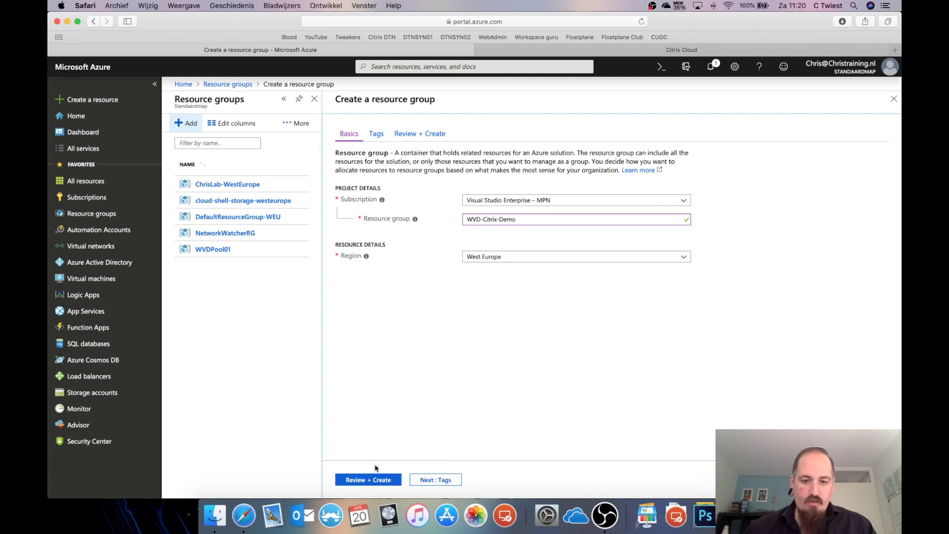
click(383, 479)
click(359, 479)
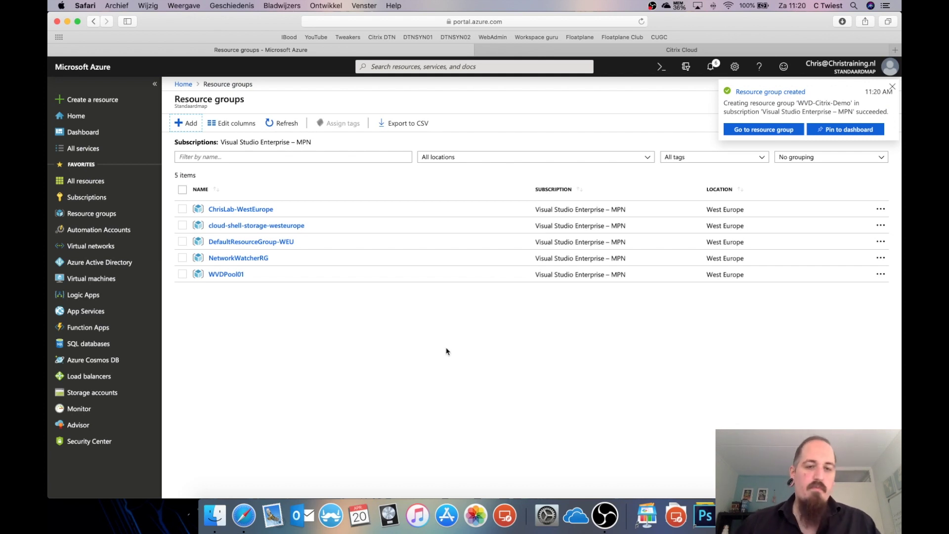
Step: Dismiss the creation notice and show the Virtual networks list containing ChrisLab-WestEurope-vnet
click(893, 87)
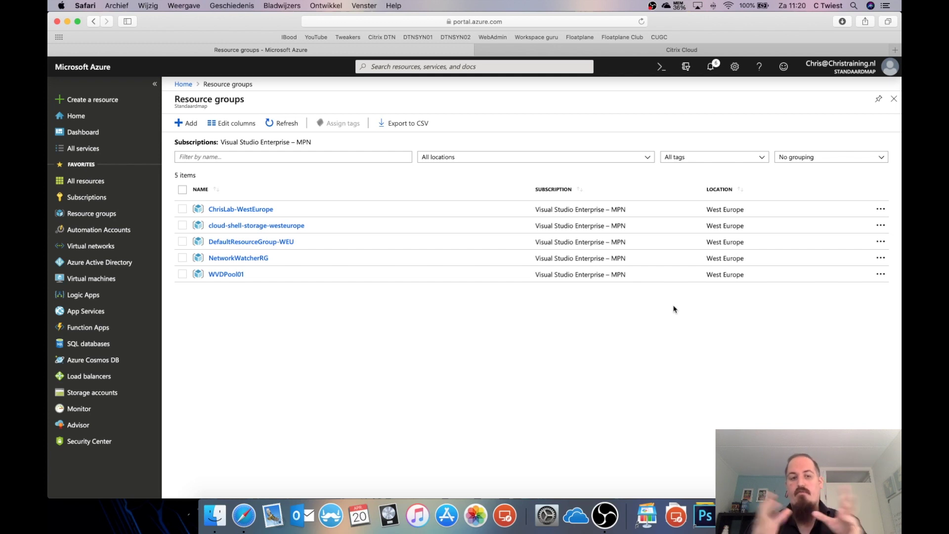
drag(85, 247, 96, 248)
click(95, 247)
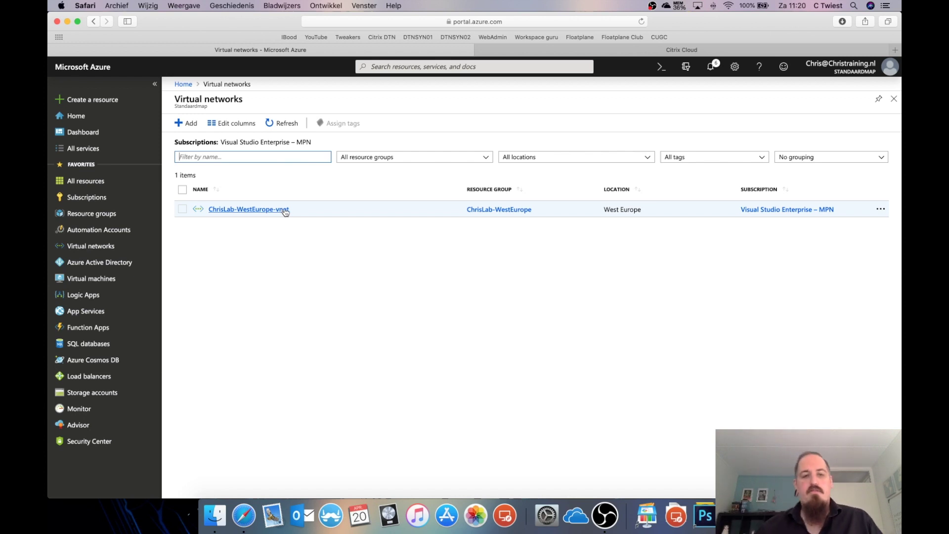
Step: Name the new vnet WVD-Citrix-Demo-vnet in group WVD-Citrix-Demo, renaming subnet default to WVD-Citrix-Subnet
click(200, 123)
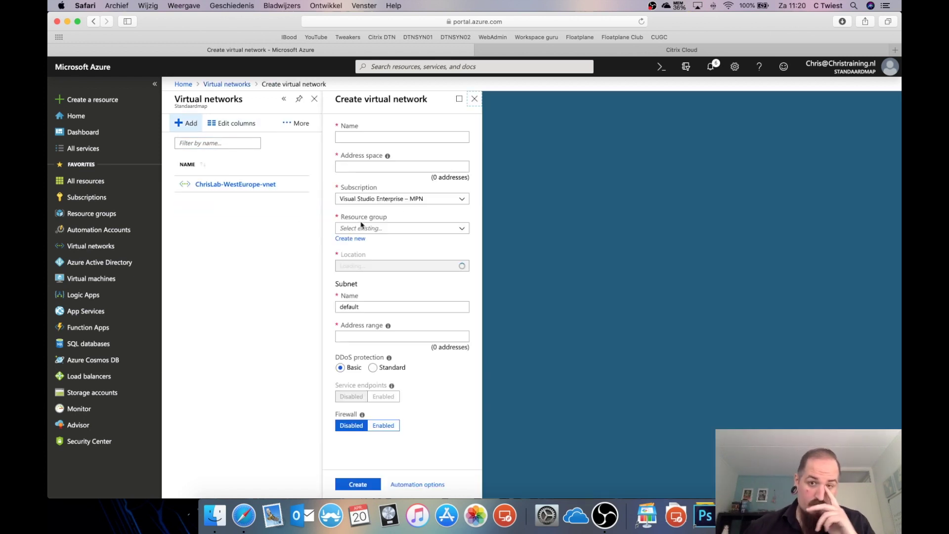
text(WVD-Citrix)
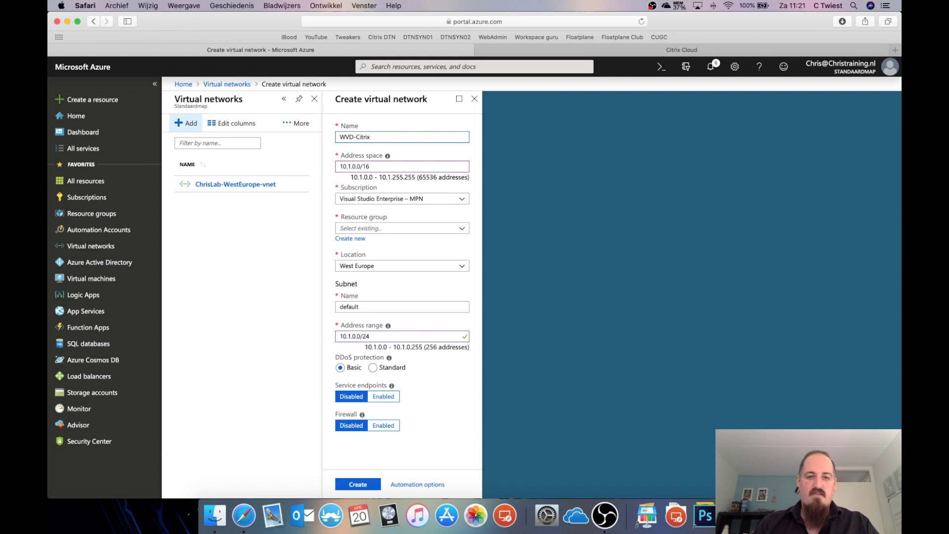
text(-)
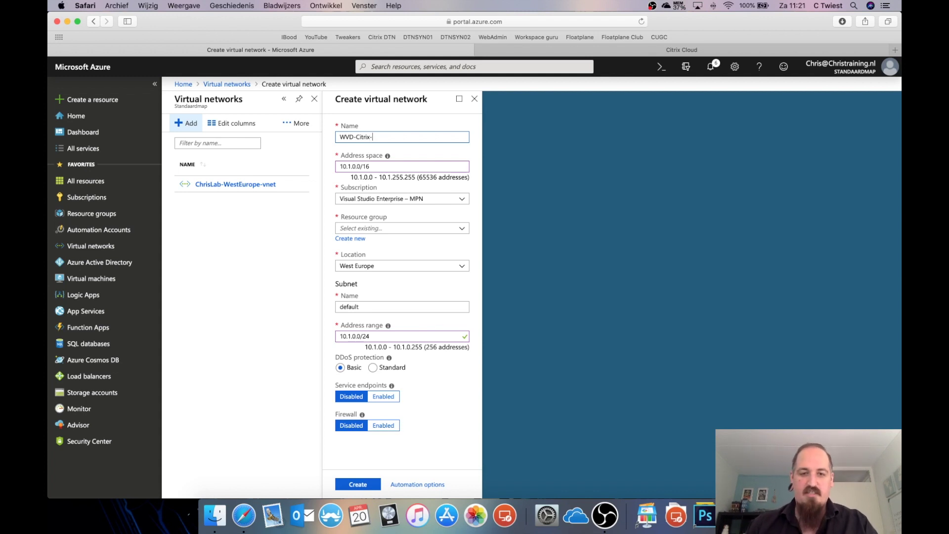
text(Demo-vnet)
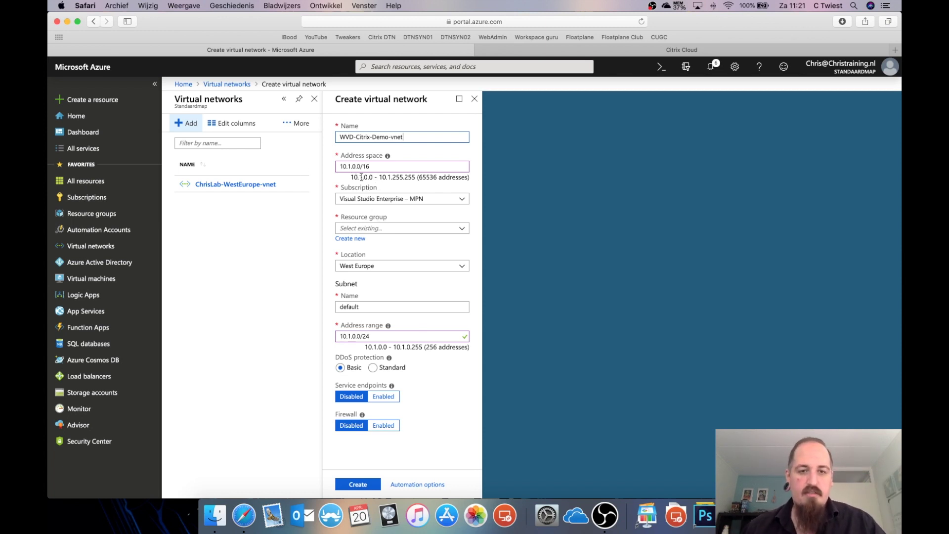
click(386, 228)
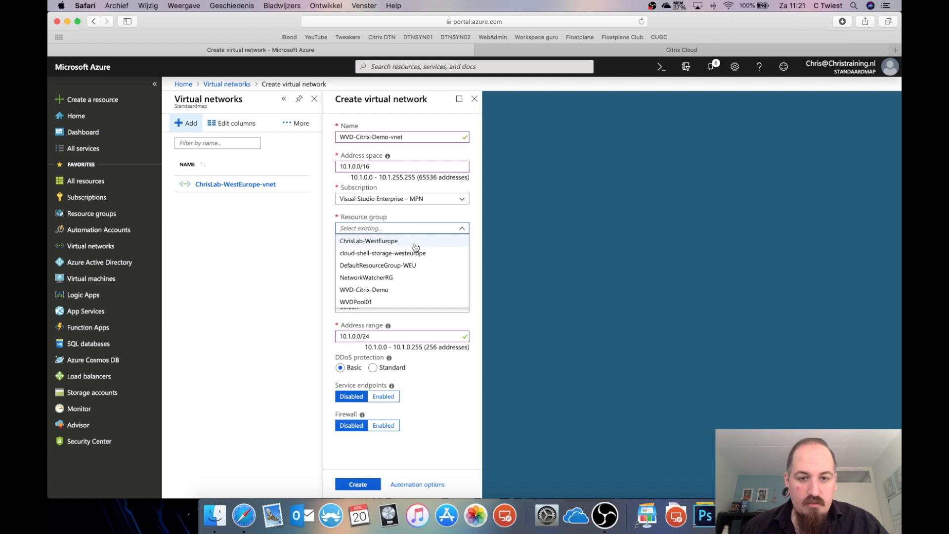
click(415, 290)
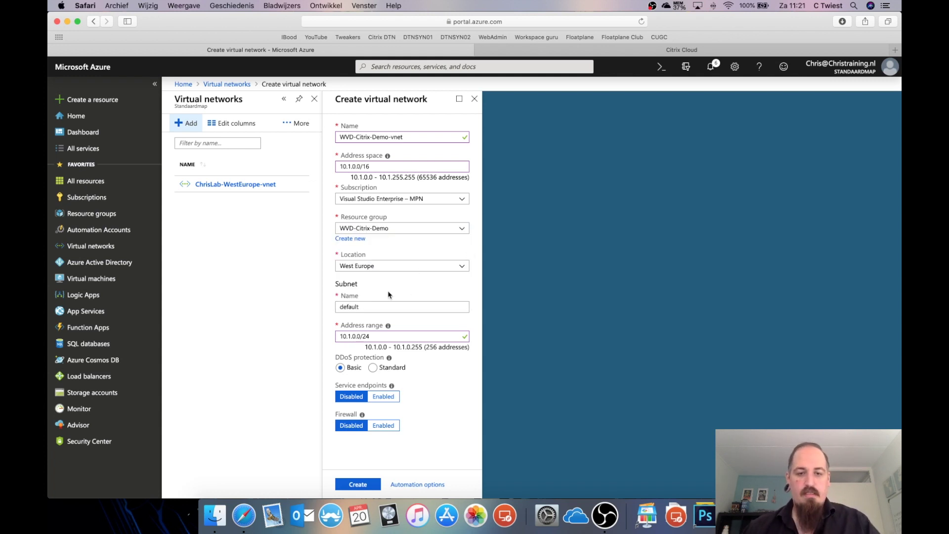
drag(378, 307, 305, 303)
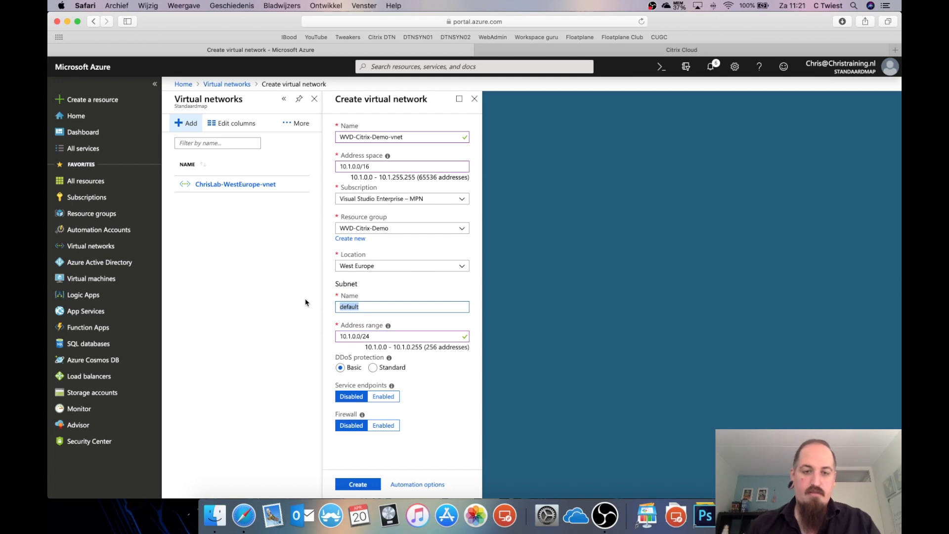
text(WVD-Citrix-)
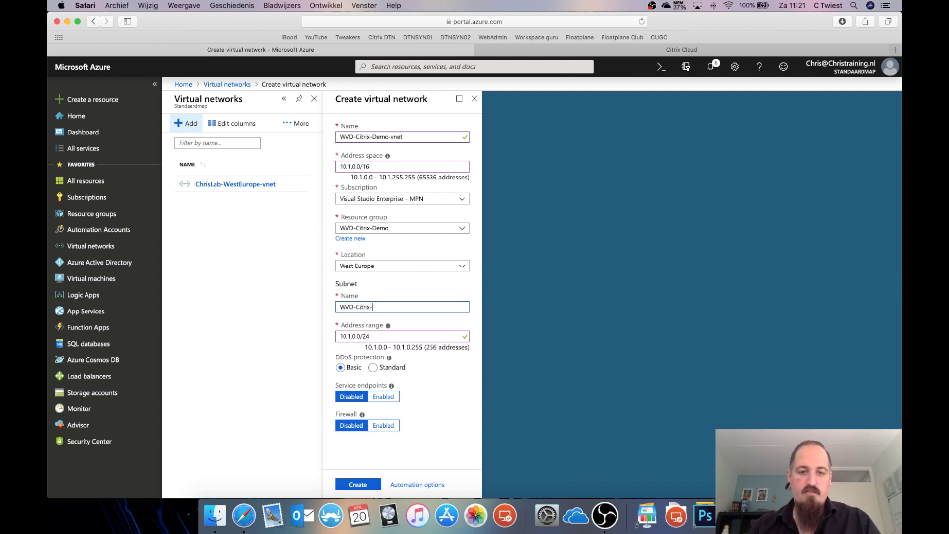
text(Subnet)
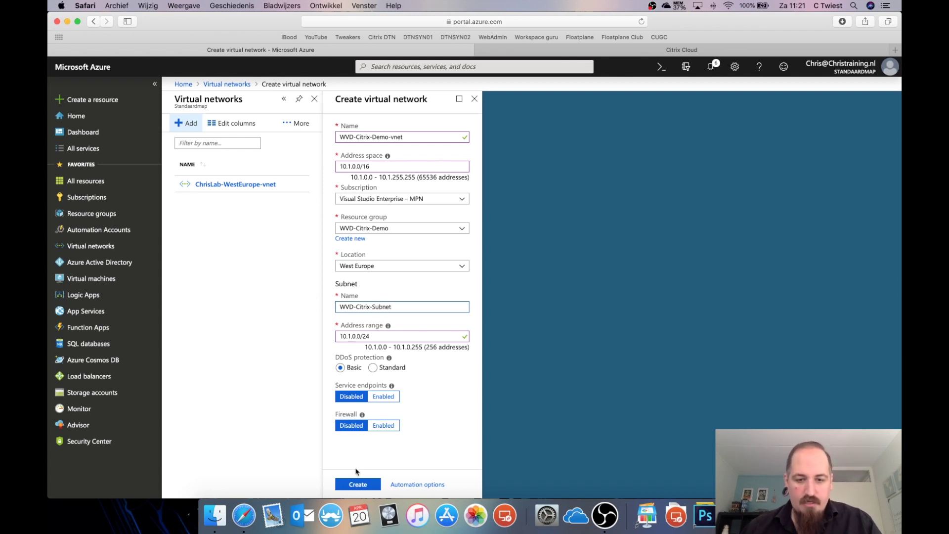
Step: Create the vnet, refresh the Virtual networks list and open WVD-Citrix-Demo-vnet's overview
click(354, 486)
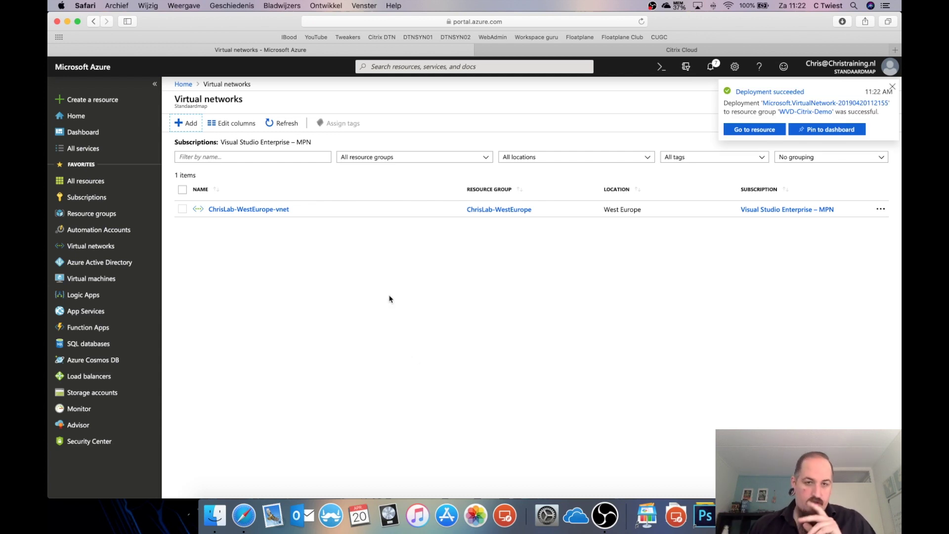
click(278, 123)
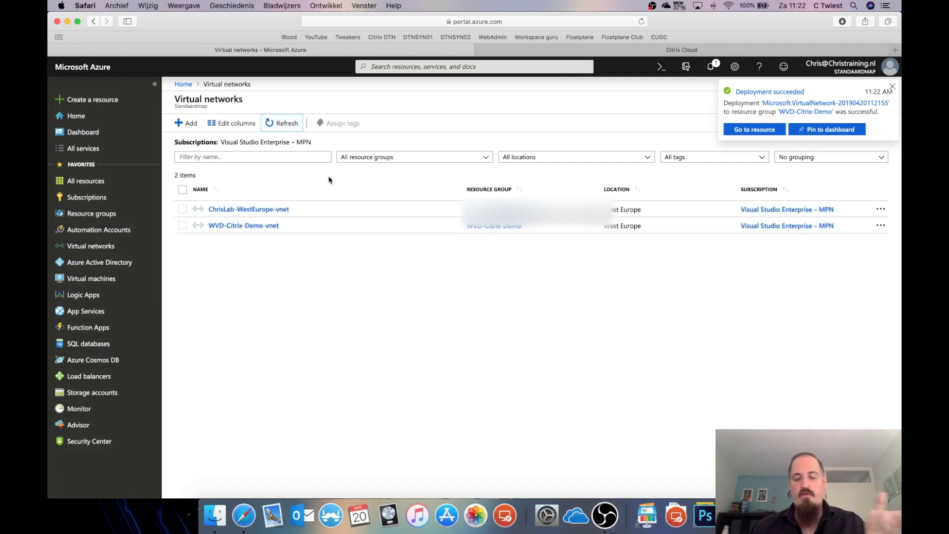
click(287, 223)
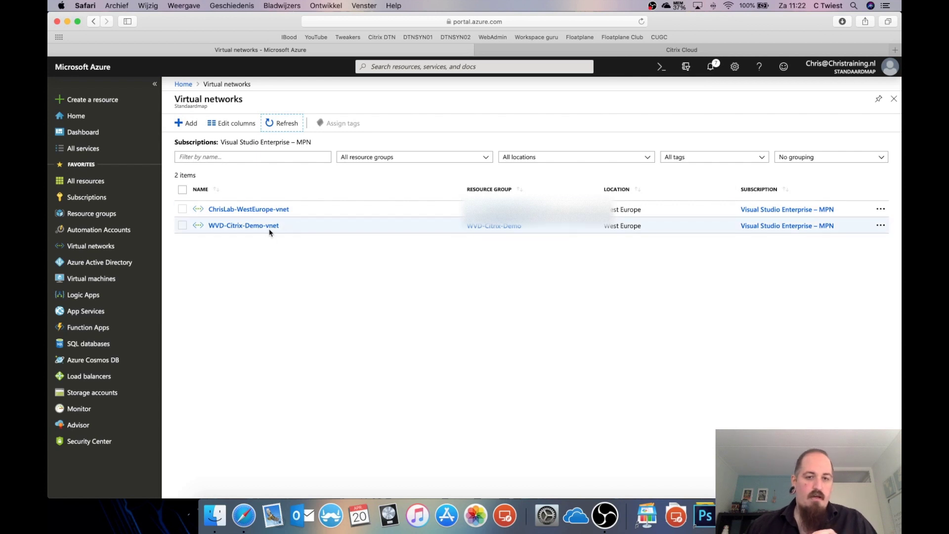
click(271, 228)
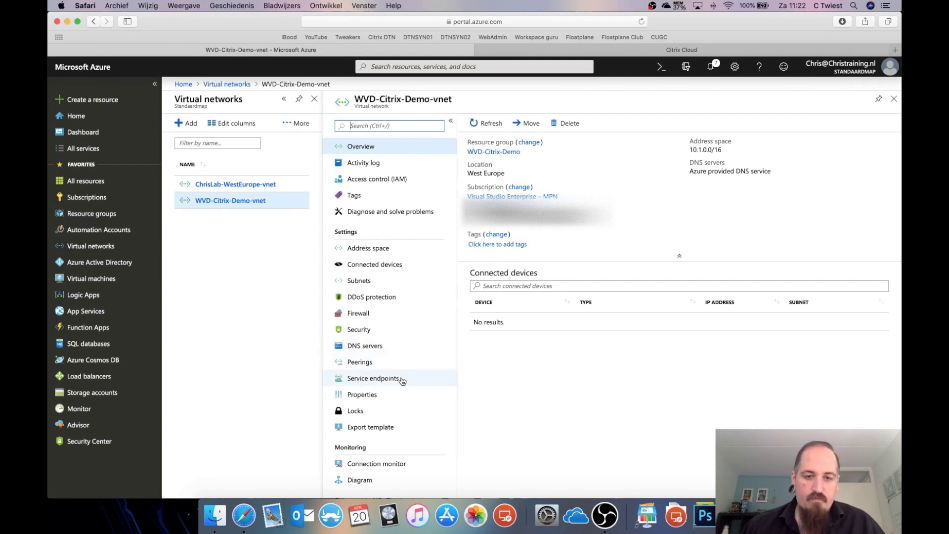
Step: Add peering WVD-Citrix-Demo-Peering from WVD-Citrix-Demo-vnet to ChrisLab-WestEurope-vnet
click(360, 362)
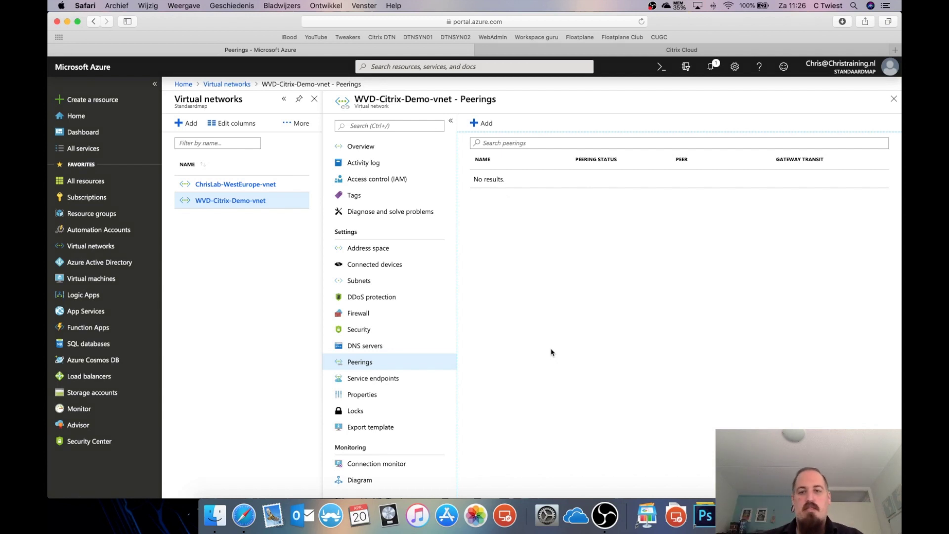
click(405, 367)
click(483, 123)
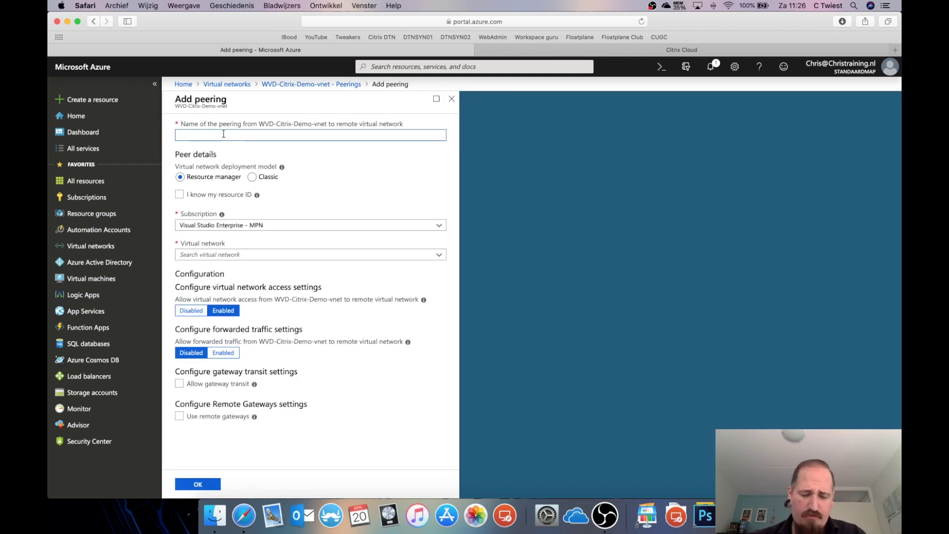
text(WVD-)
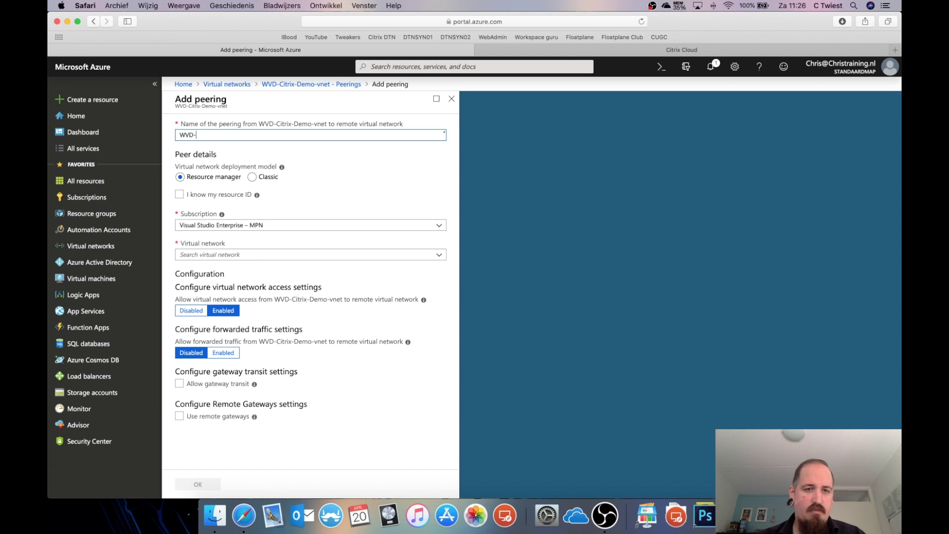
text(Citrix-De)
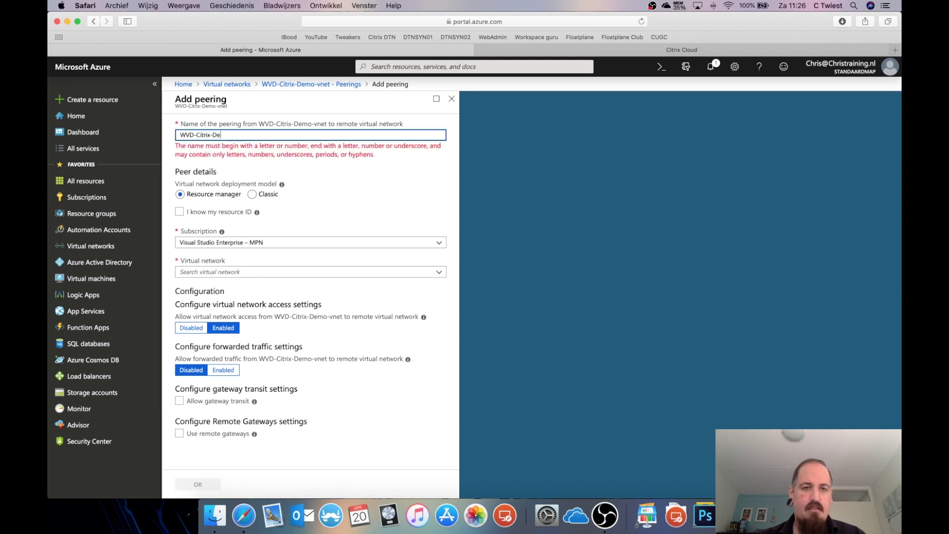
text(mo-Peering)
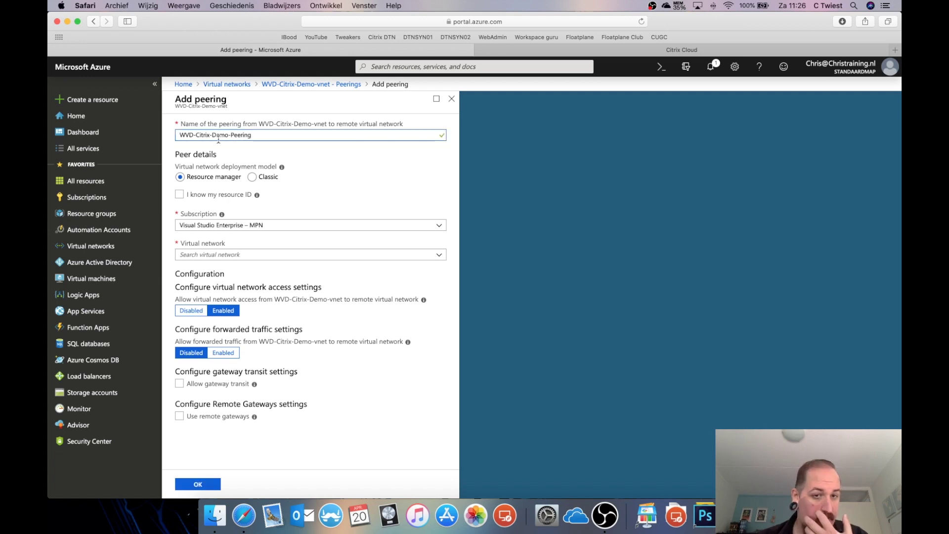
click(243, 254)
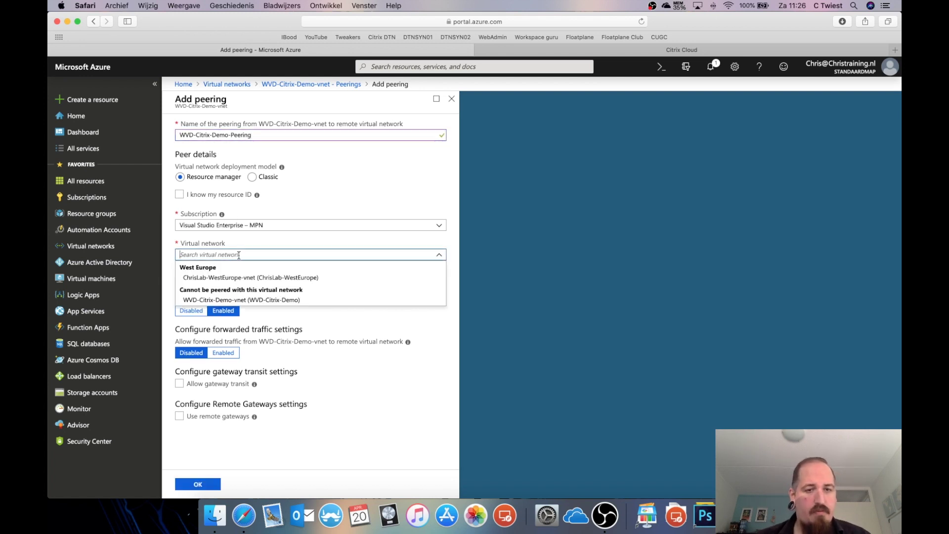
click(228, 278)
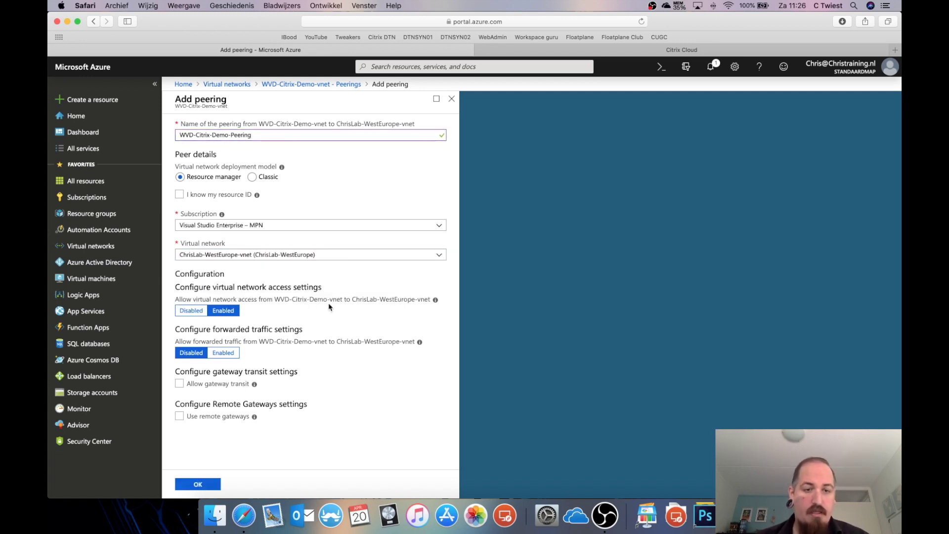
click(197, 483)
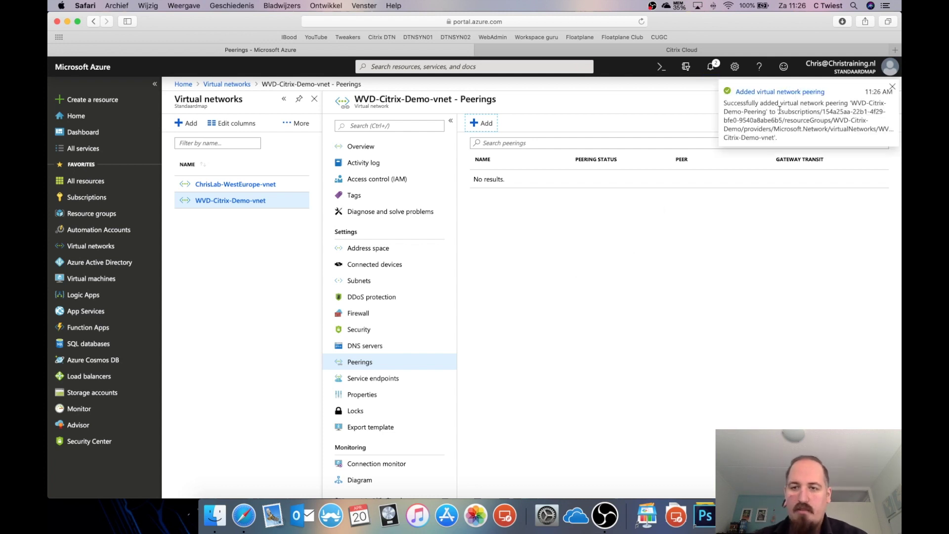
Step: Check the peering shows Initiated, then view the vnet's DNS servers, currently Azure-provided default
click(374, 347)
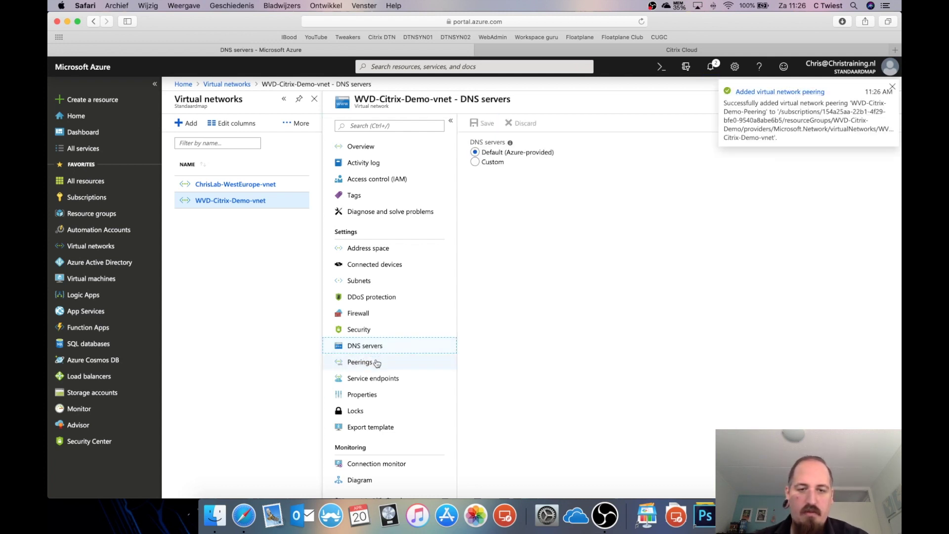
click(376, 362)
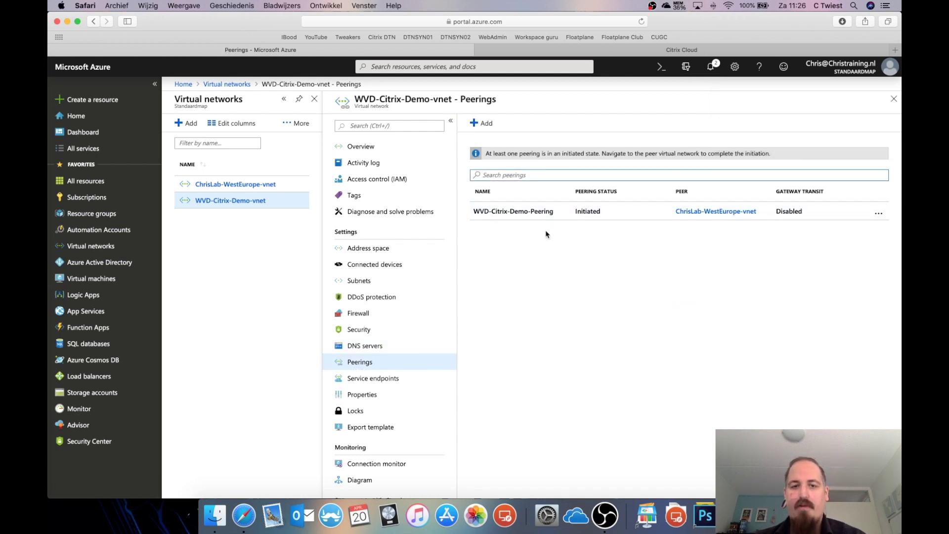
click(400, 343)
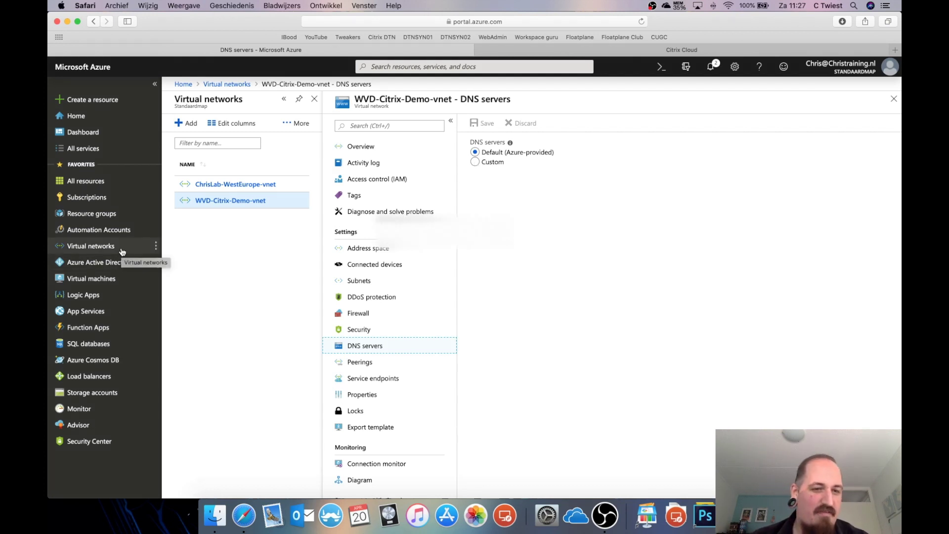
Step: Copy the Domain01 virtual machine's private IP address 10.0.0.4
click(91, 279)
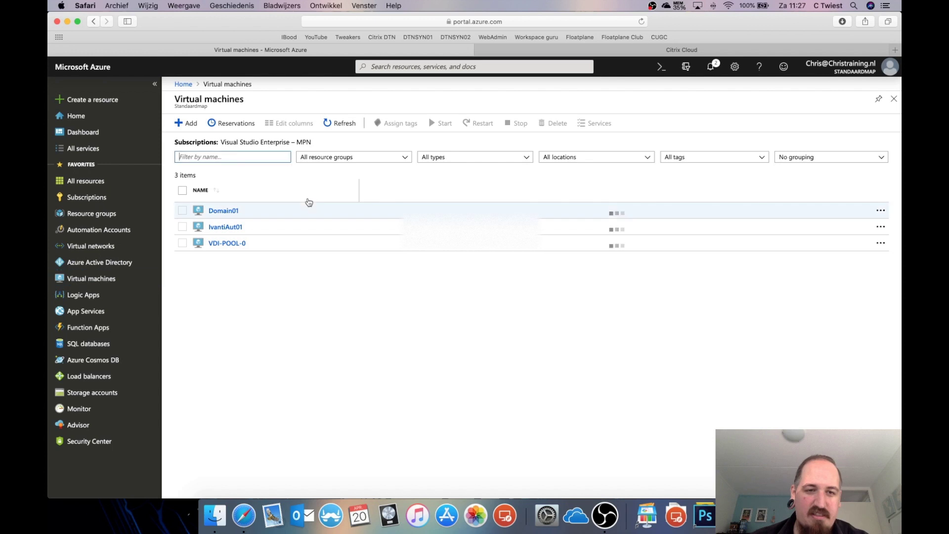
click(231, 211)
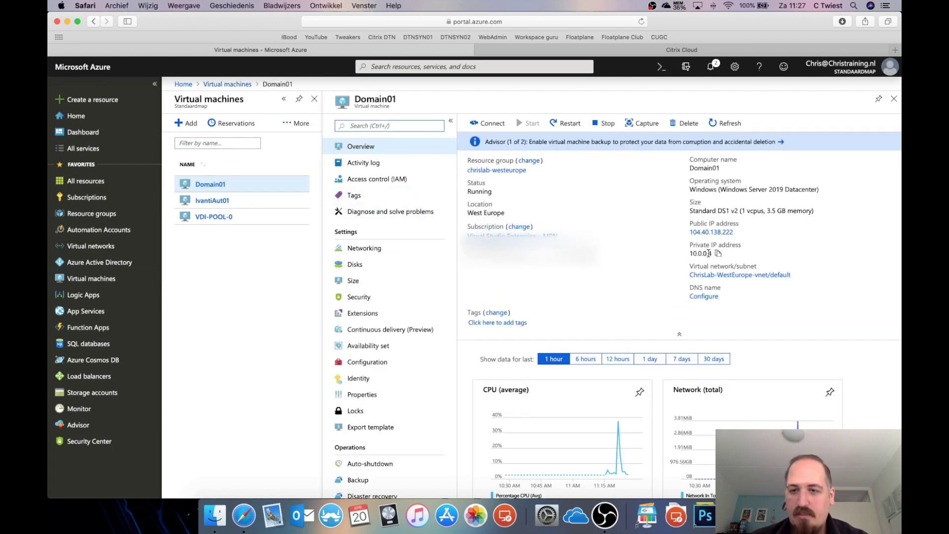
click(717, 253)
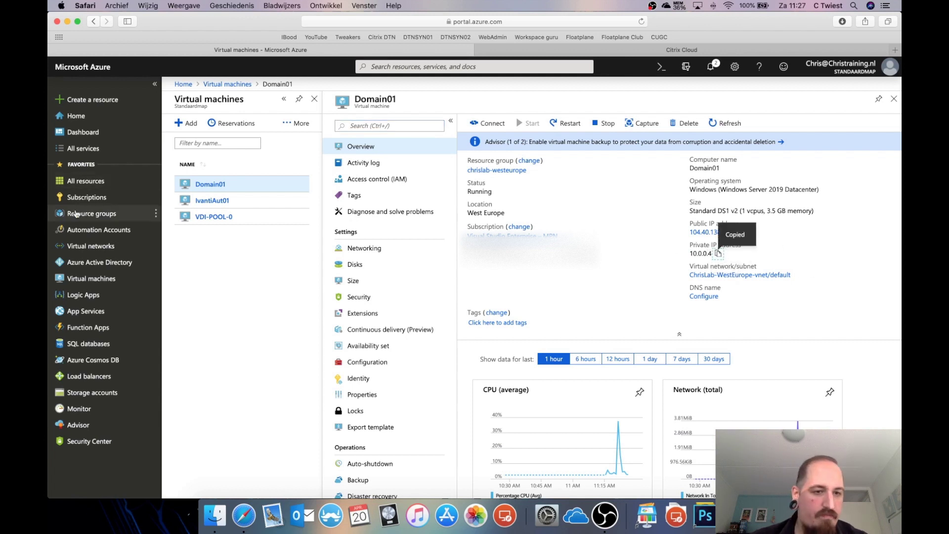
Step: Set WVD-Citrix-Demo-vnet's DNS to custom server 10.0.0.4, save, then view ChrisLab-WestEurope-vnet's peerings
click(91, 247)
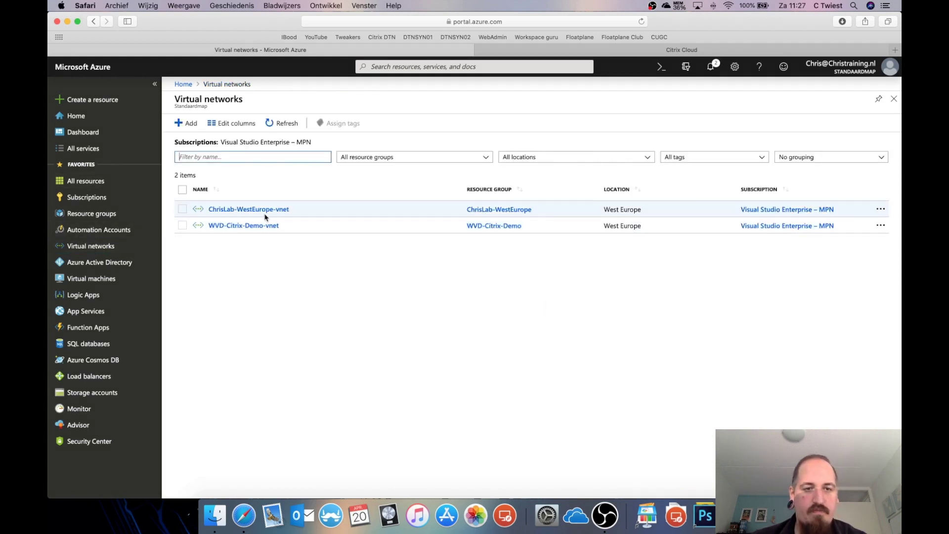
click(259, 228)
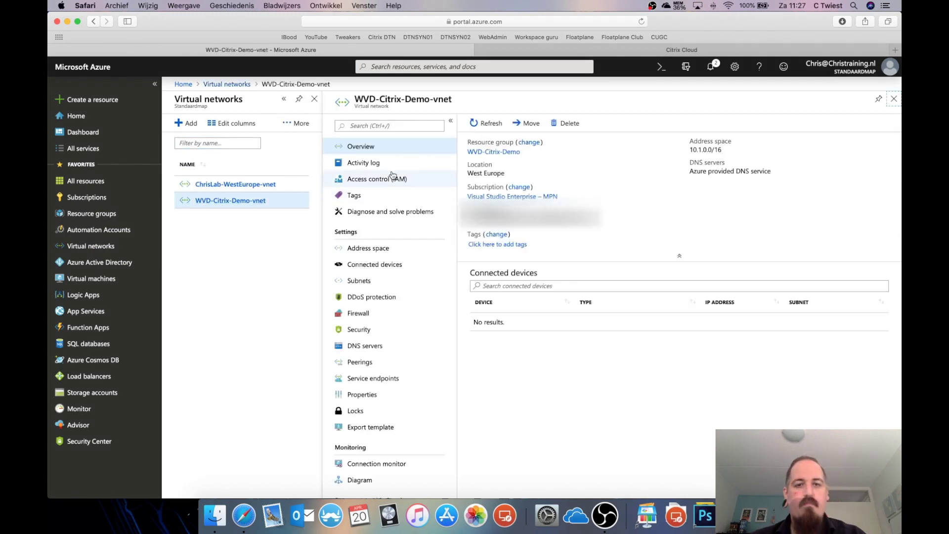
click(371, 345)
click(483, 164)
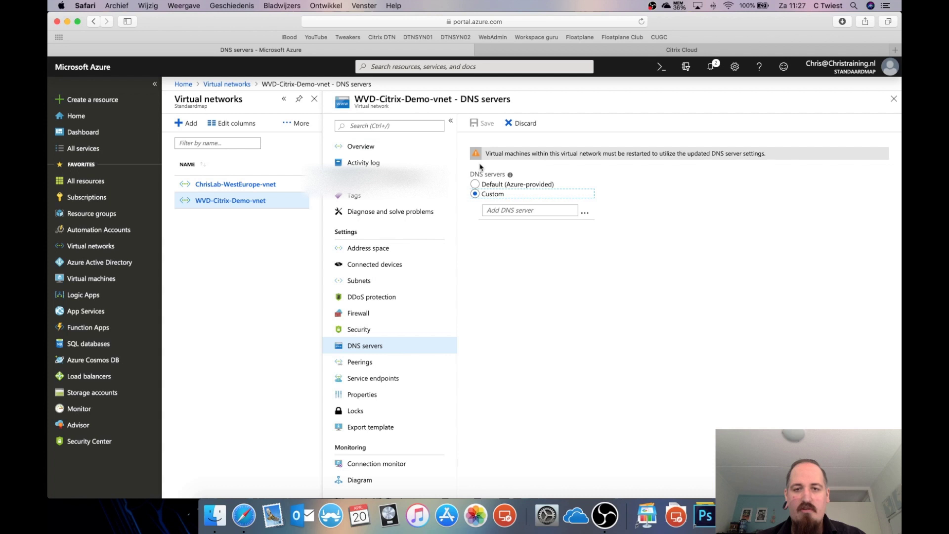
click(500, 209)
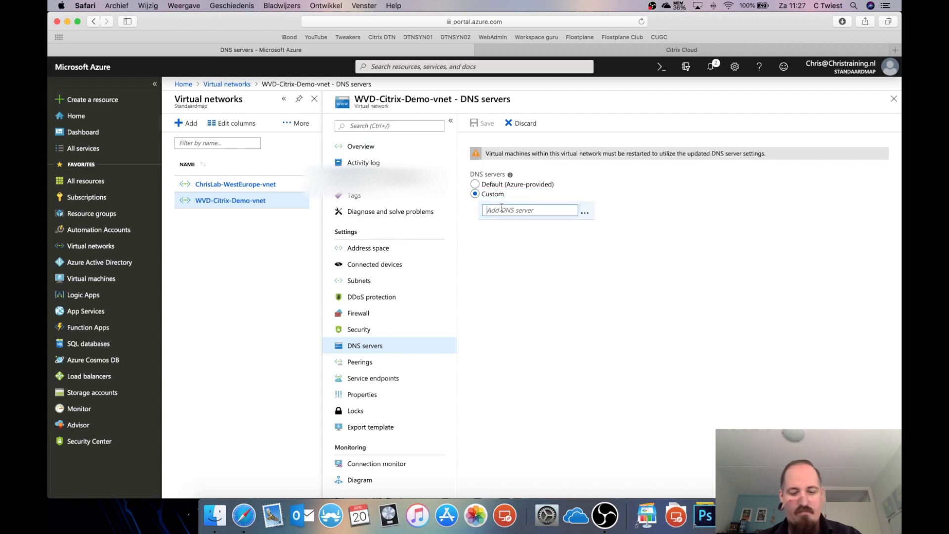
key(super+v)
click(482, 123)
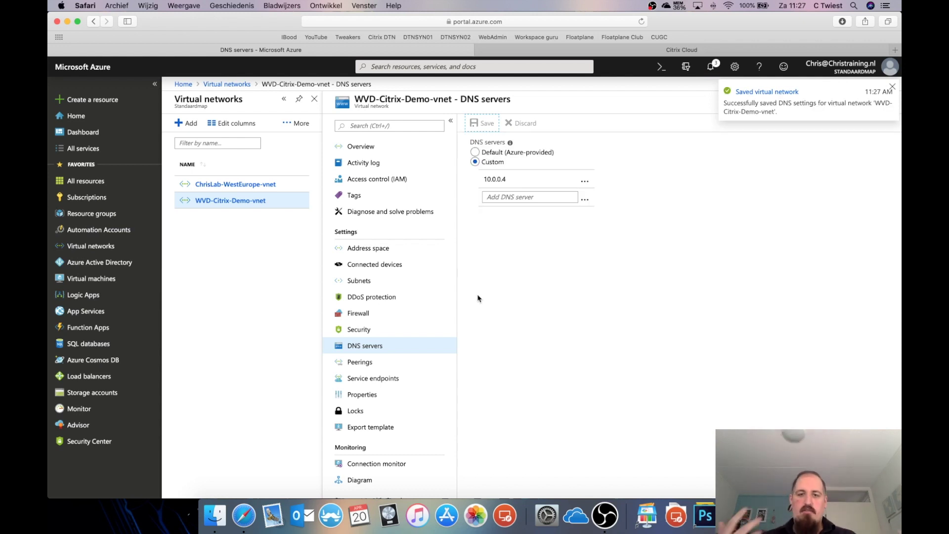
click(241, 185)
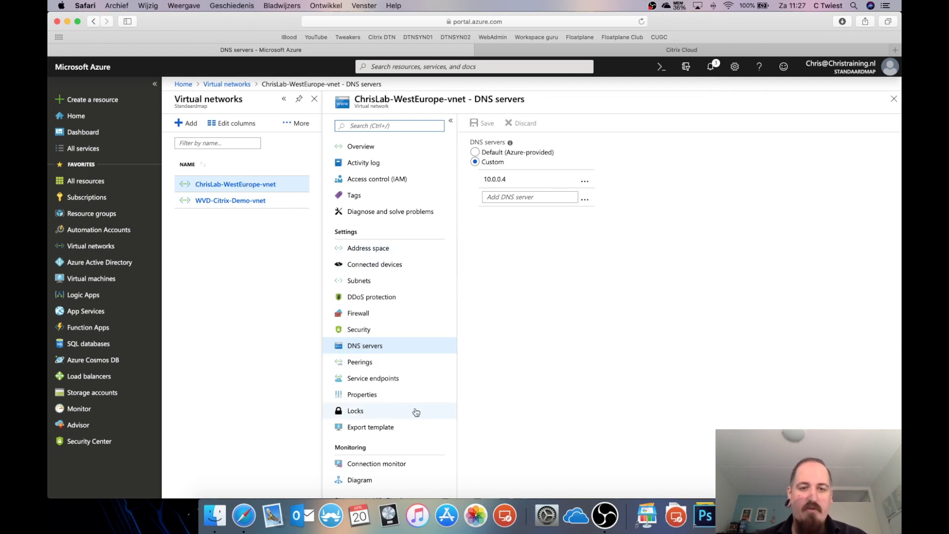
click(414, 362)
Step: Add peering Domain-Network-WVD-Peering from ChrisLab-WestEurope-vnet back to WVD-Citrix-Demo-vnet
click(474, 124)
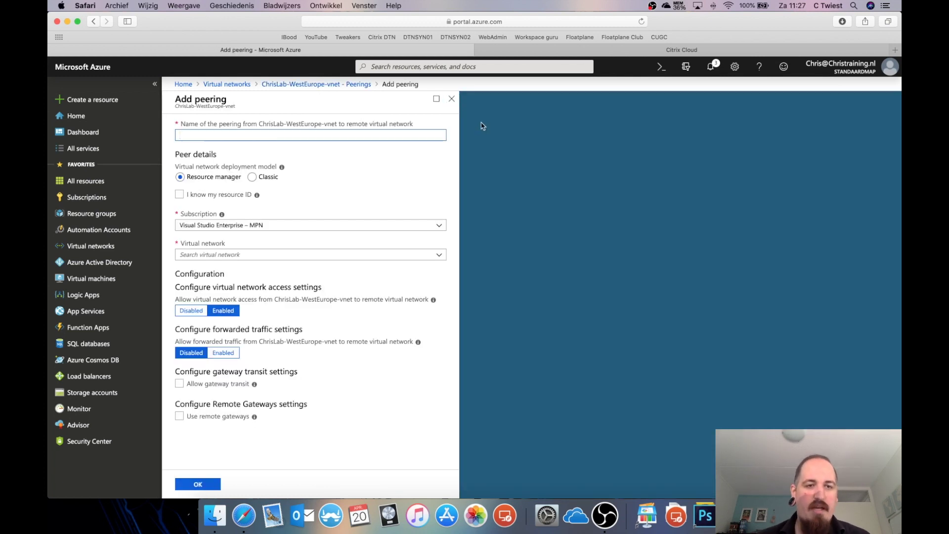
text(Domain-)
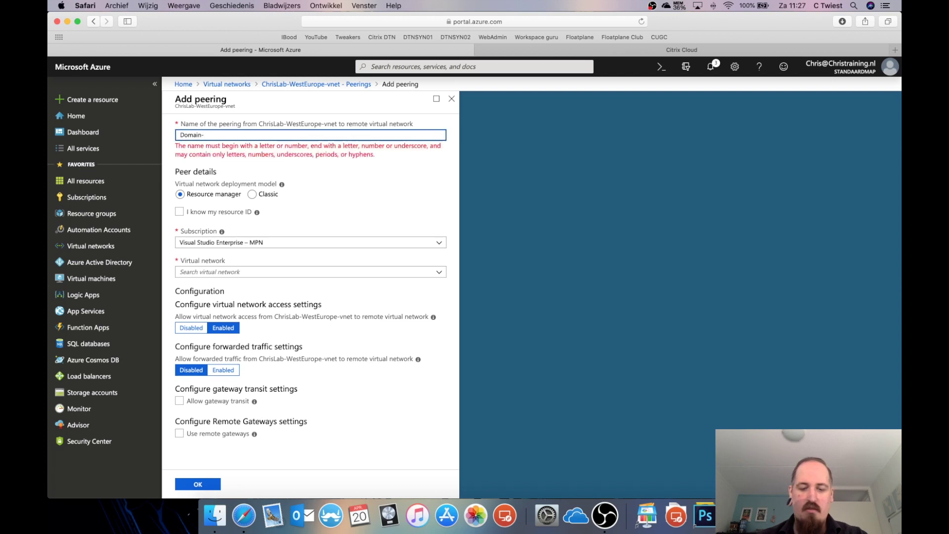
text(Network-WVD)
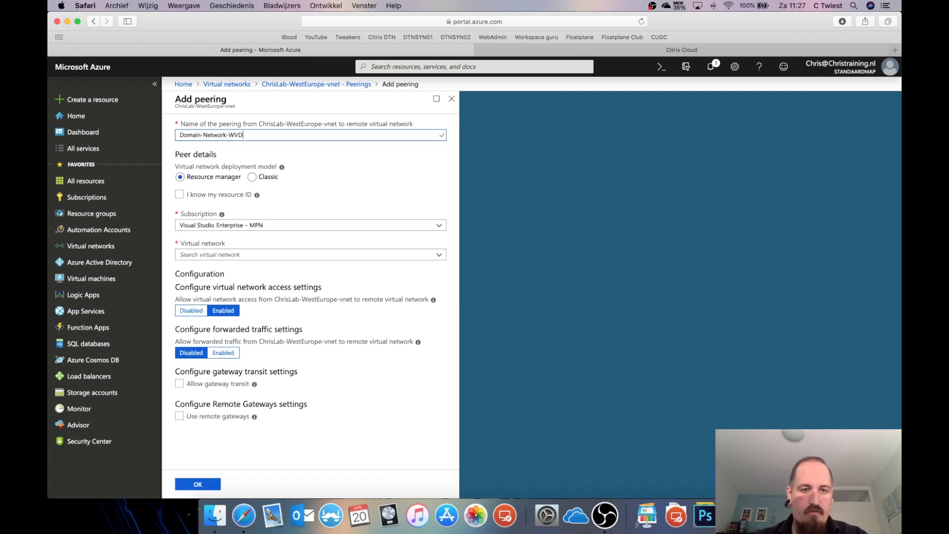
text(-Peering)
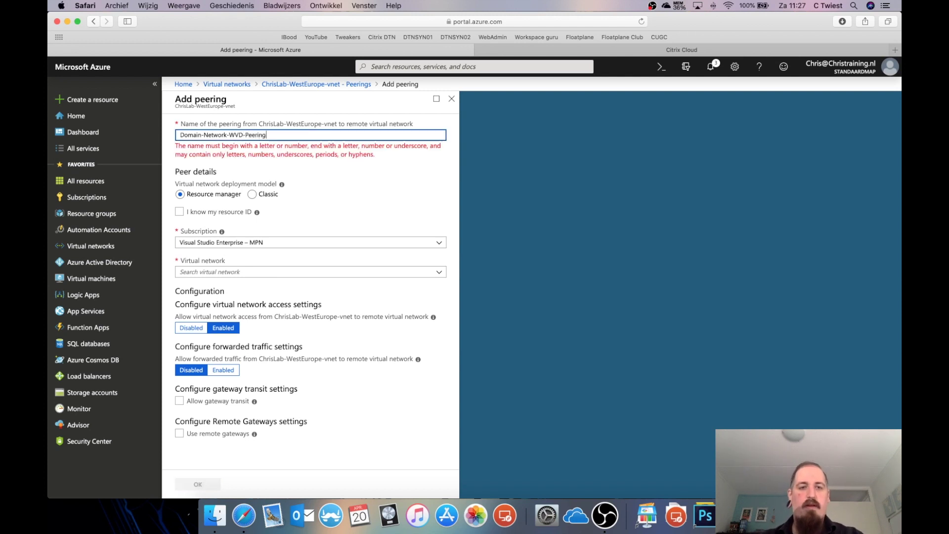
click(229, 257)
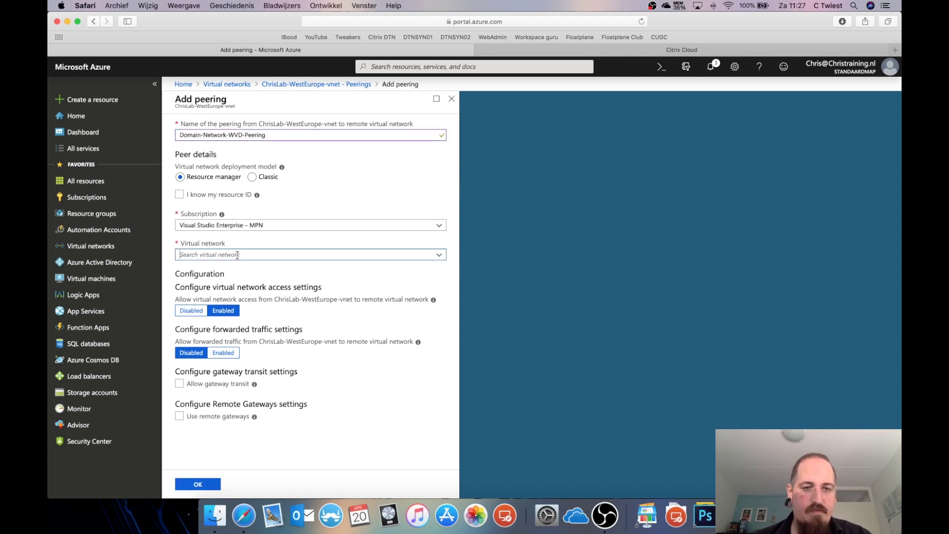
click(243, 278)
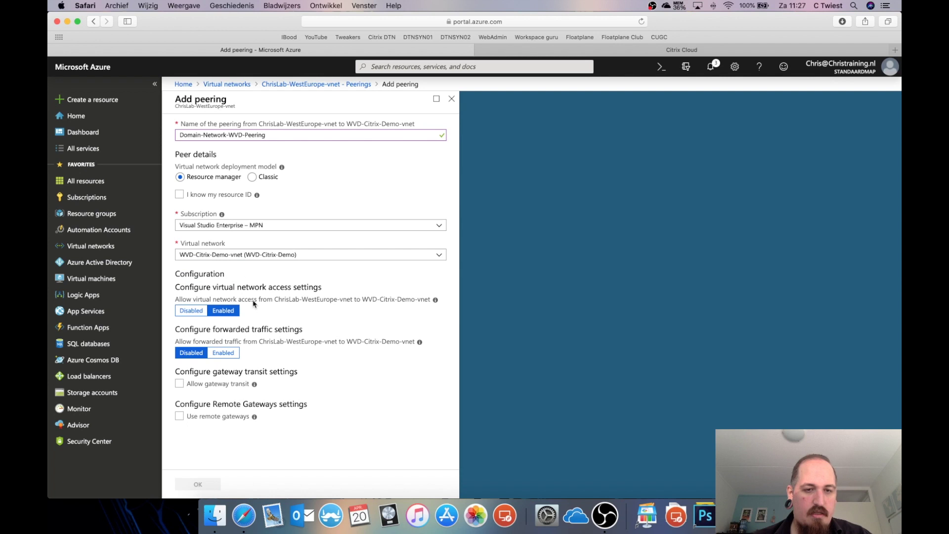
click(198, 483)
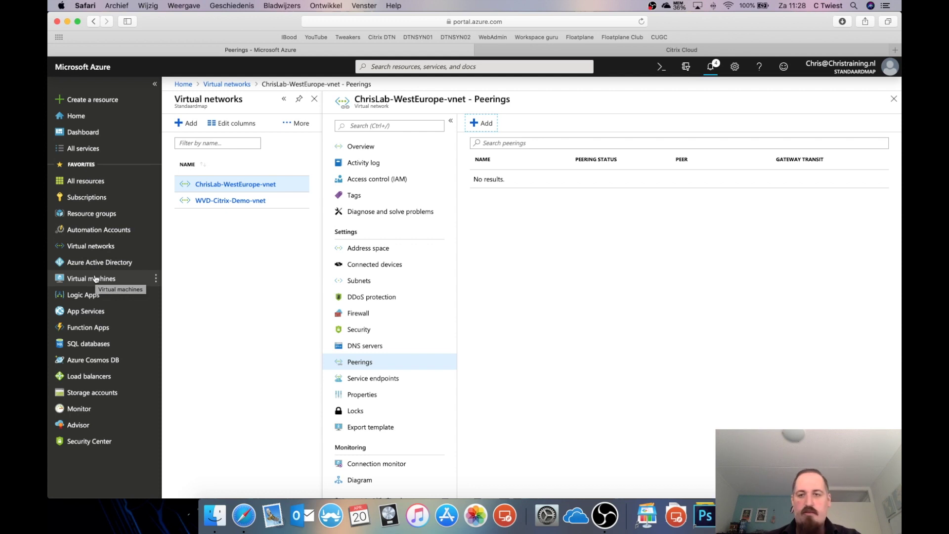
click(95, 279)
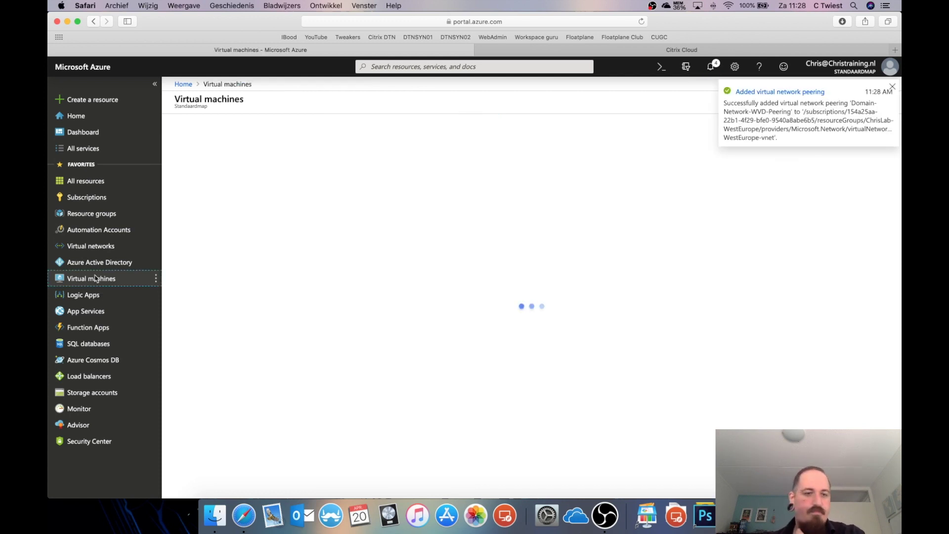
Step: Begin a VM named Cloudc01 in resource group ChrisLab-WestEurope, region West Europe
click(187, 124)
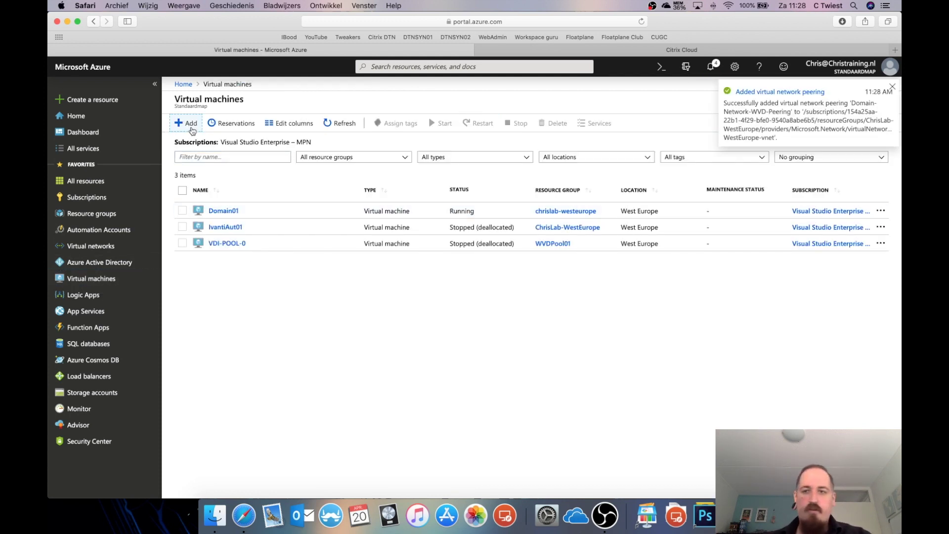
click(893, 87)
click(549, 269)
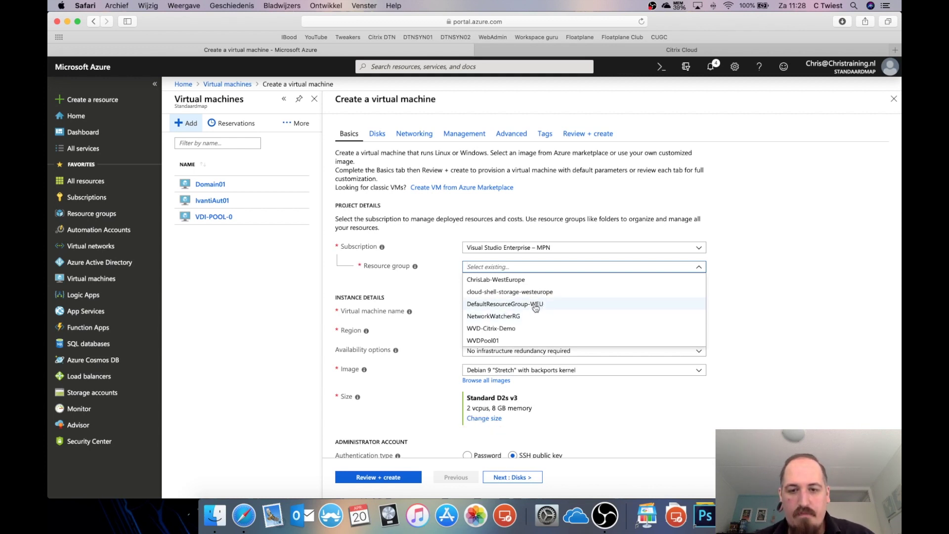
click(535, 282)
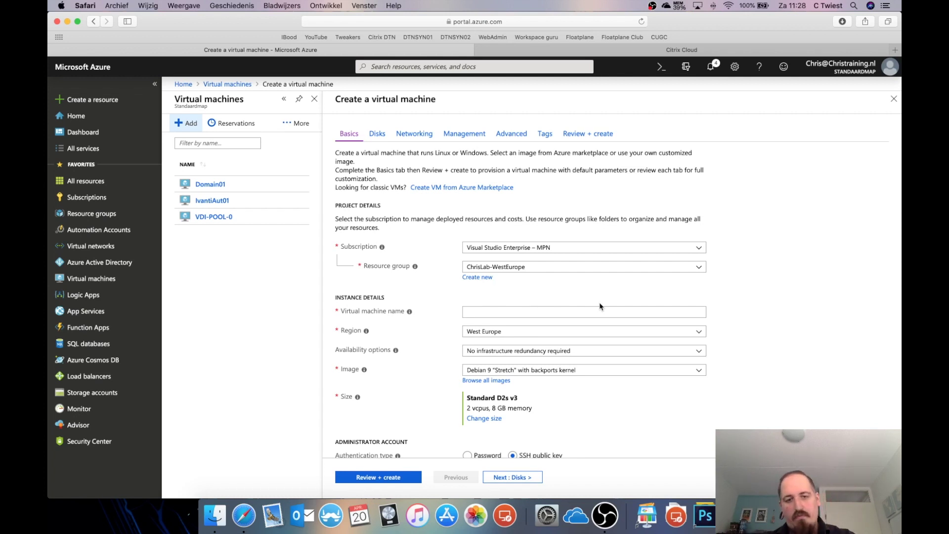
click(491, 315)
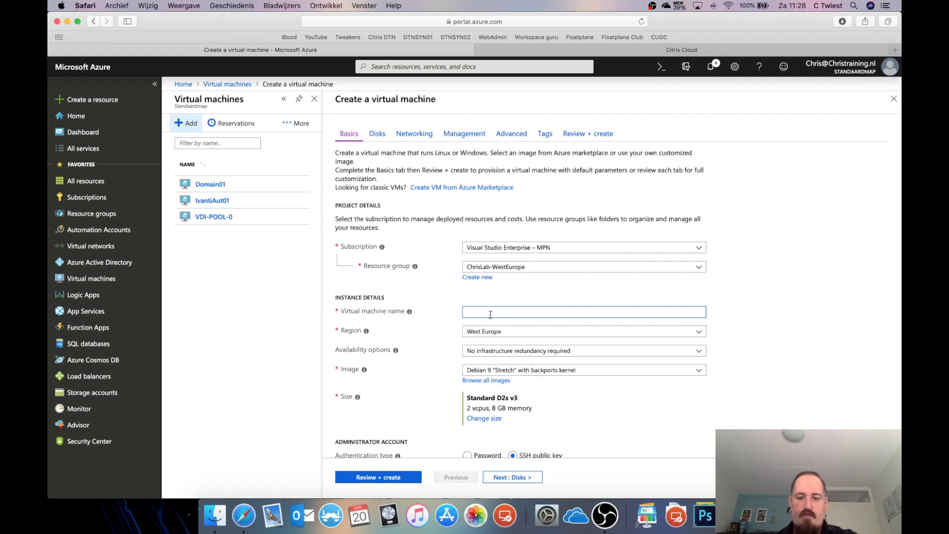
text(Cloudc)
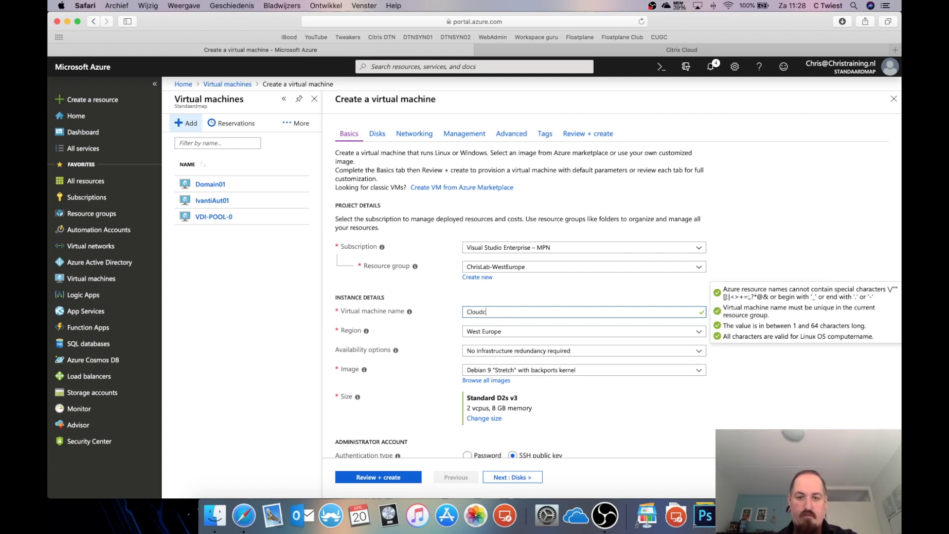
text(01)
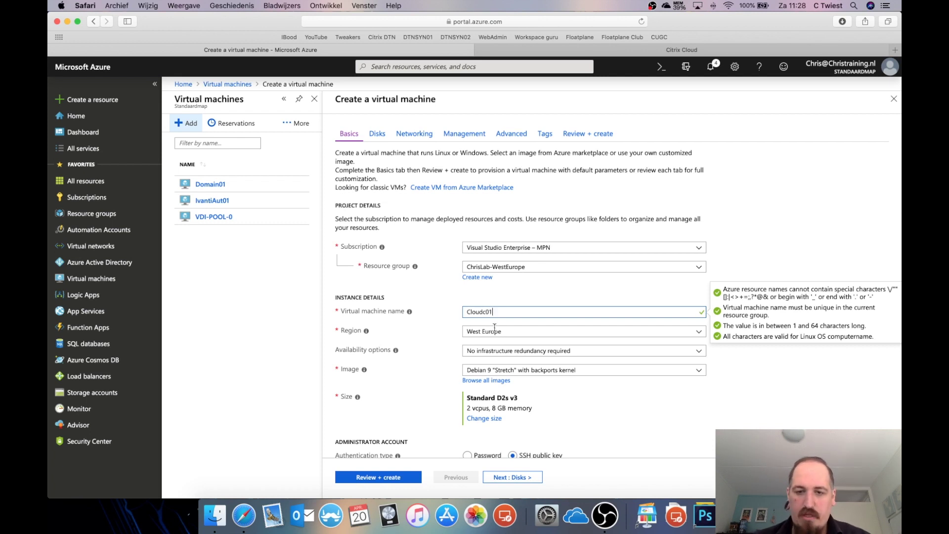
scroll(429, 355, down, 3)
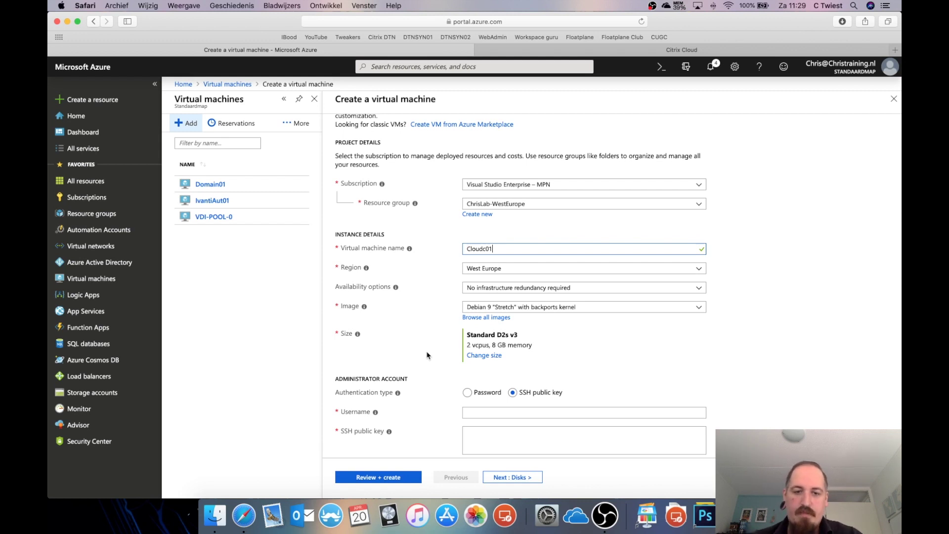
Step: Set the VM image to Windows Server 2019 Datacenter and the size to Standard DS2_v2
click(584, 307)
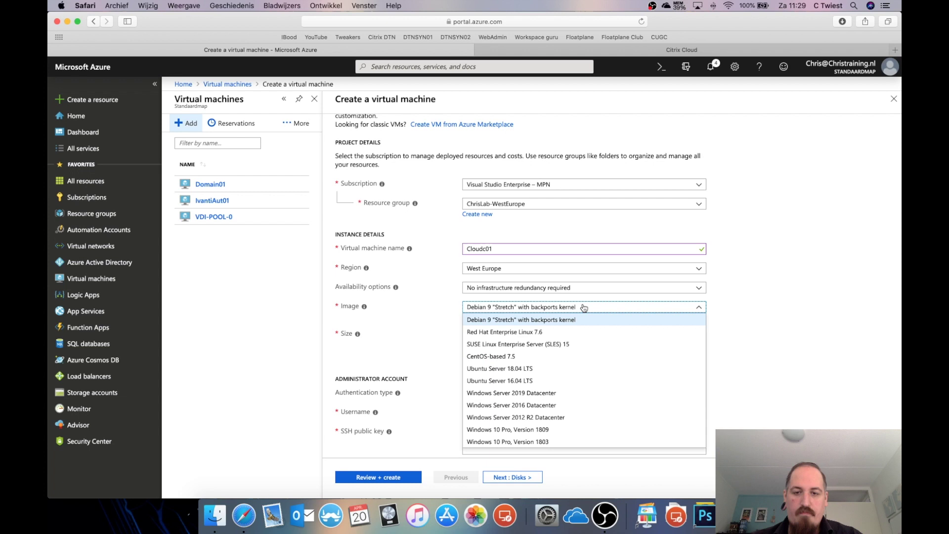
click(565, 398)
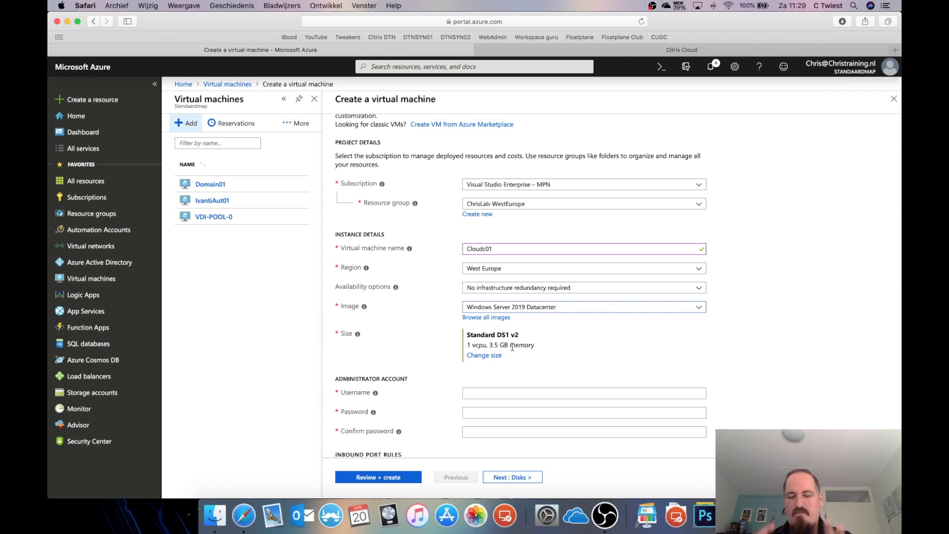
click(481, 356)
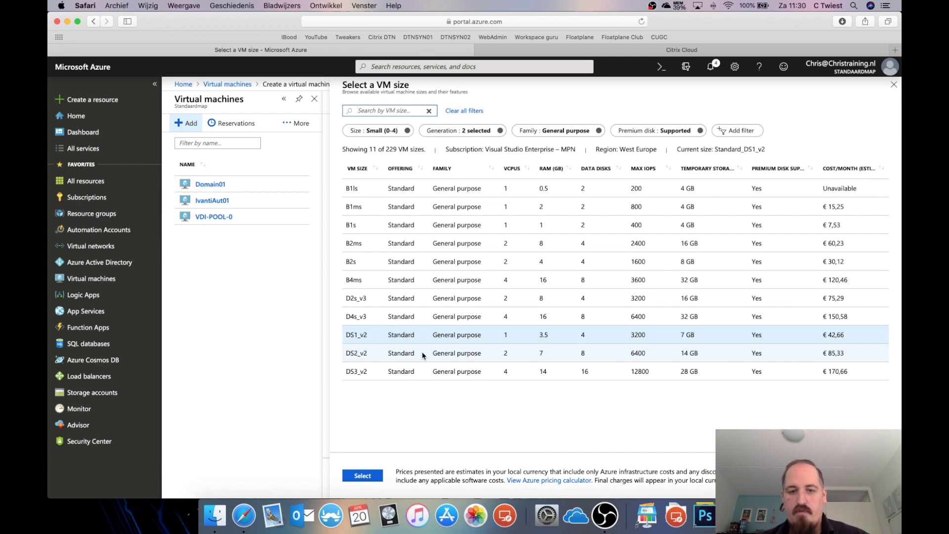
click(422, 351)
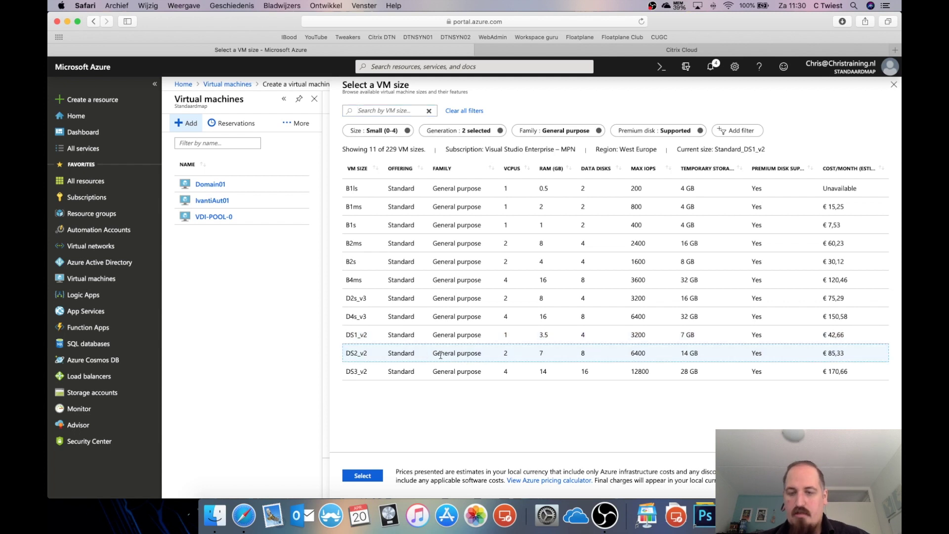
click(378, 472)
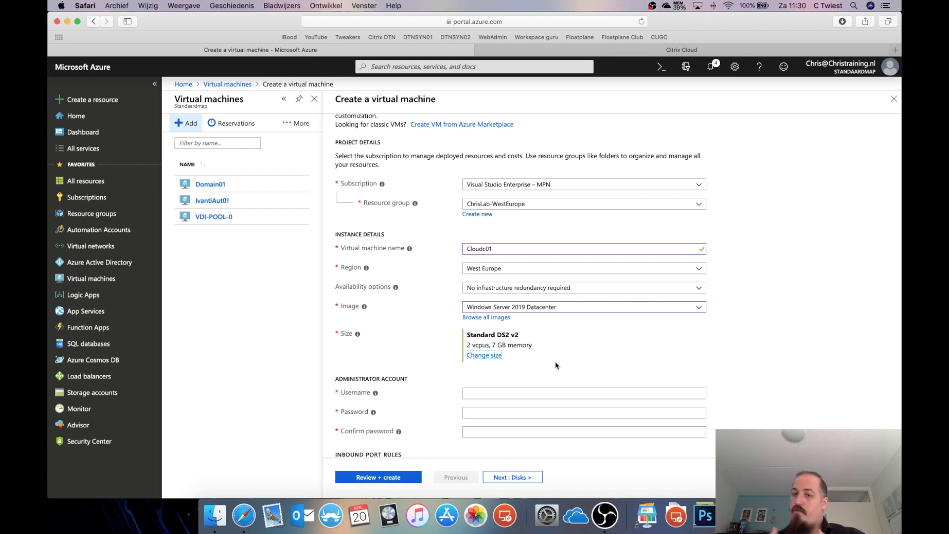
Step: Enter the administrator username and the account password, then type the password again to confirm it
click(537, 392)
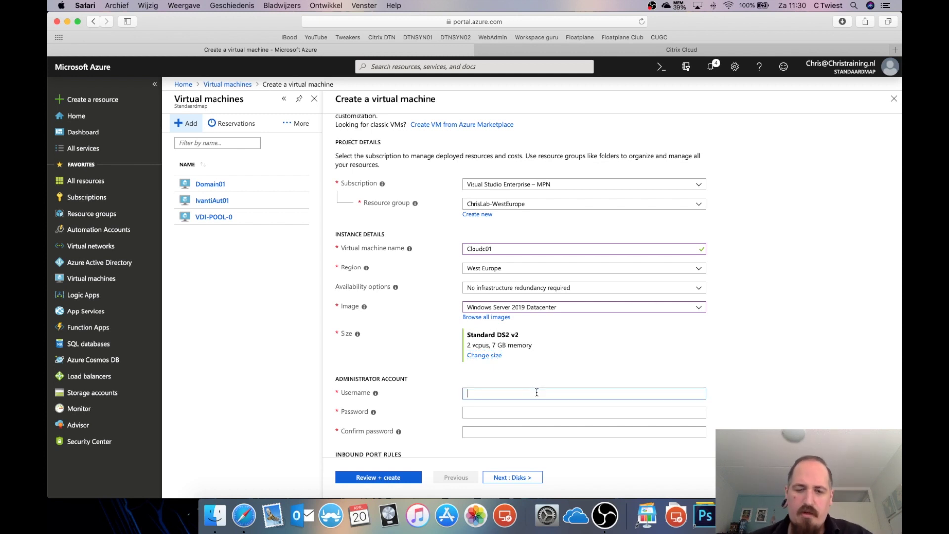
text(Chris)
key(Tab)
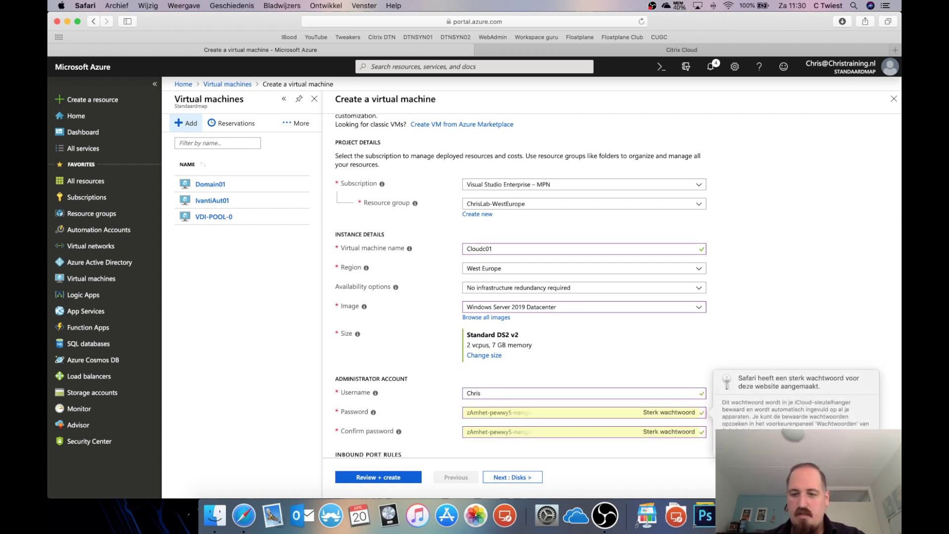
key(BackSpace)
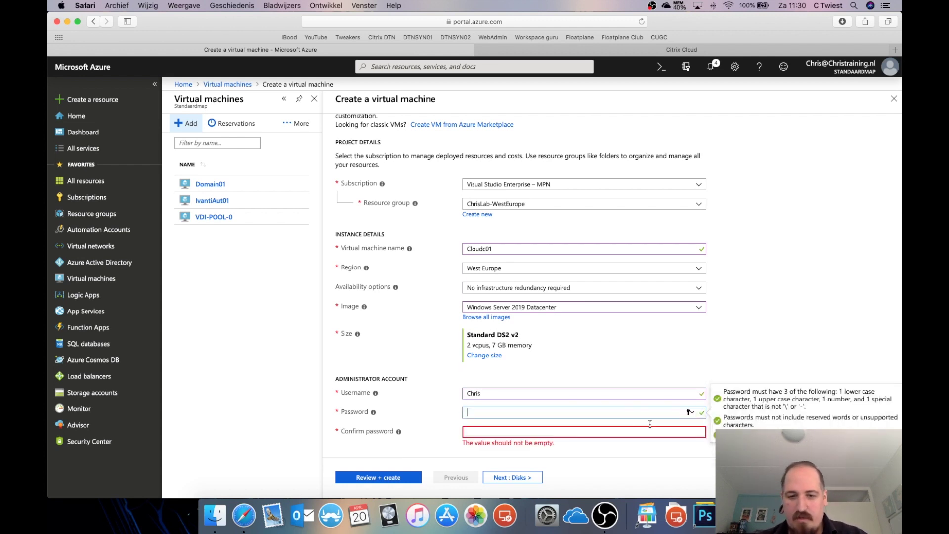
text(•••••••••)
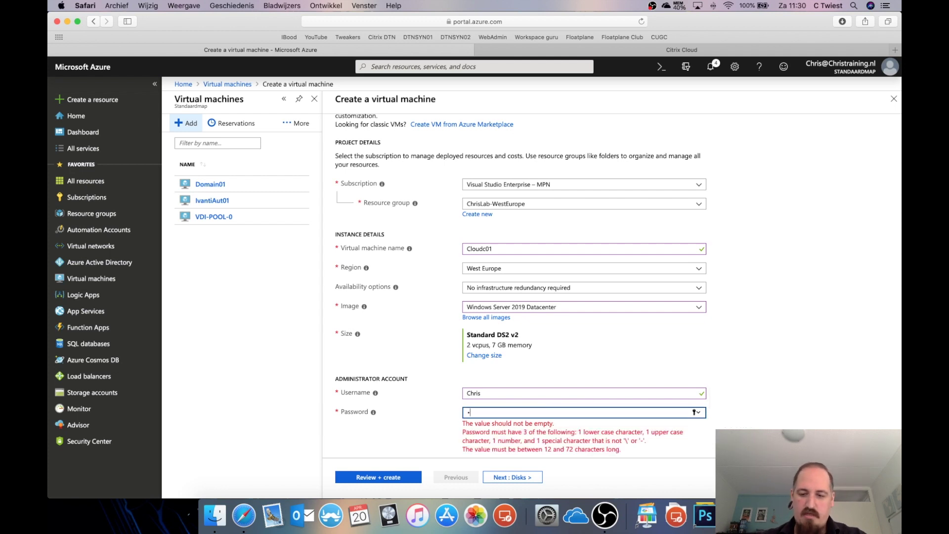
text(••••)
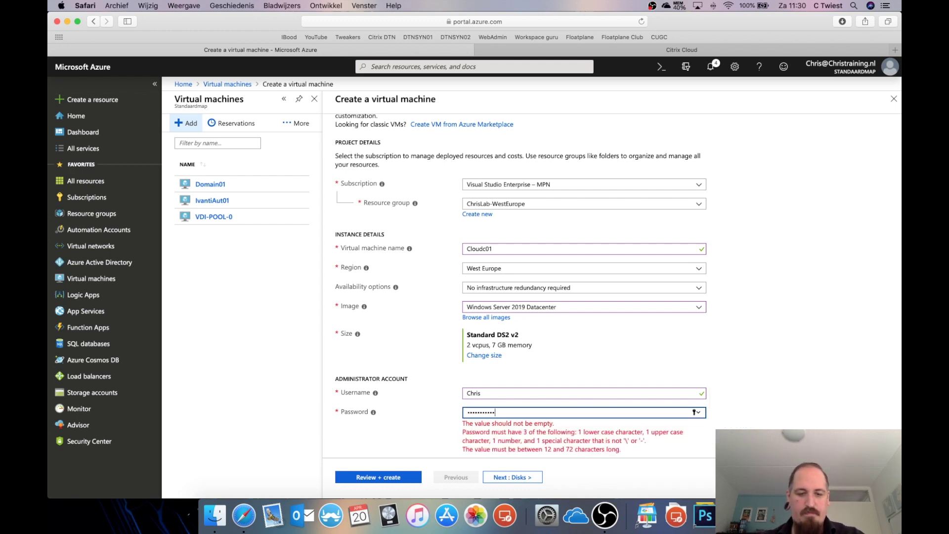
click(584, 431)
text(••••••••••••)
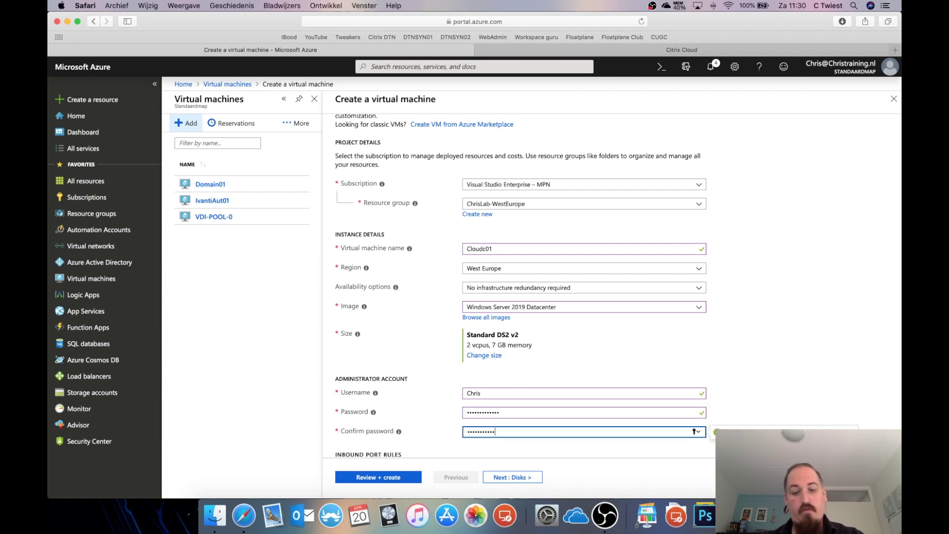
text(••)
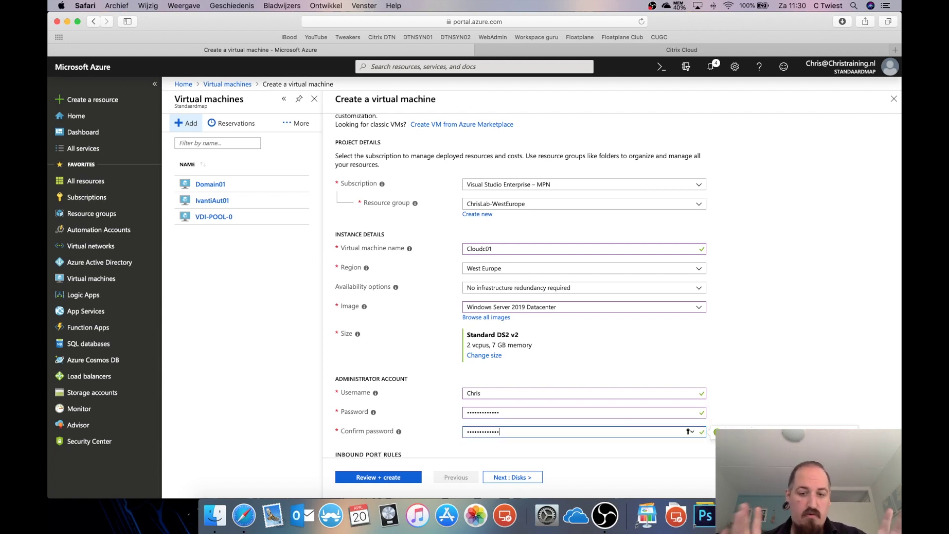
Step: Claim an existing Windows license with Hybrid Benefit confirmed and proceed to Disks
scroll(374, 362, down, 5)
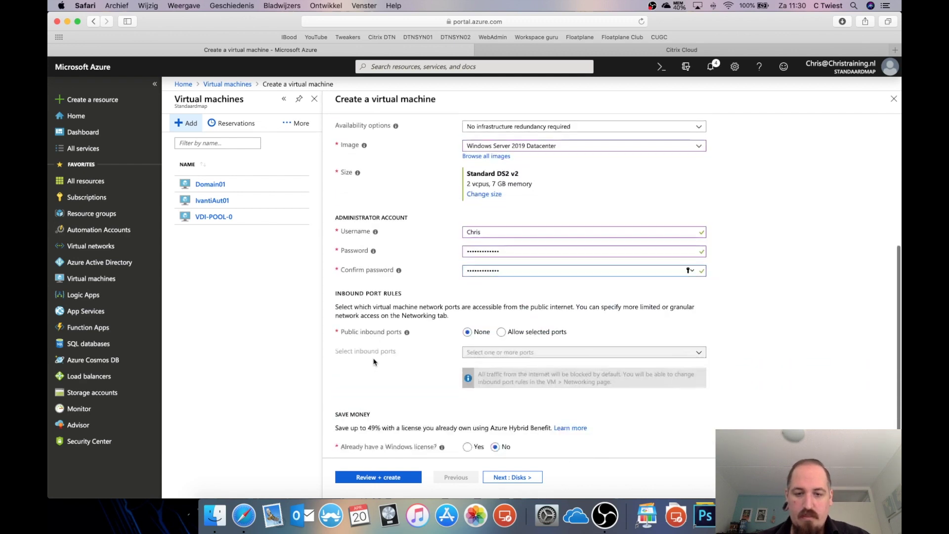
click(522, 476)
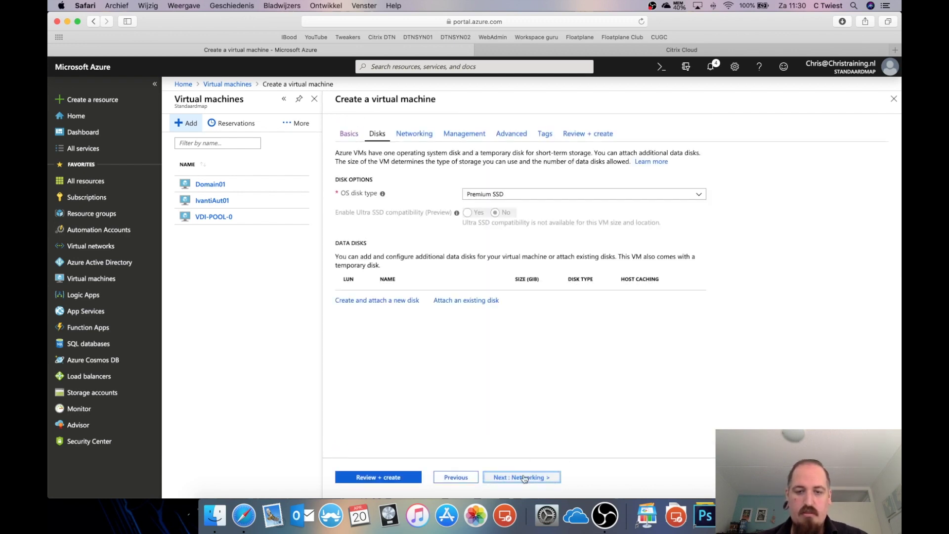
click(448, 475)
scroll(416, 404, down, 7)
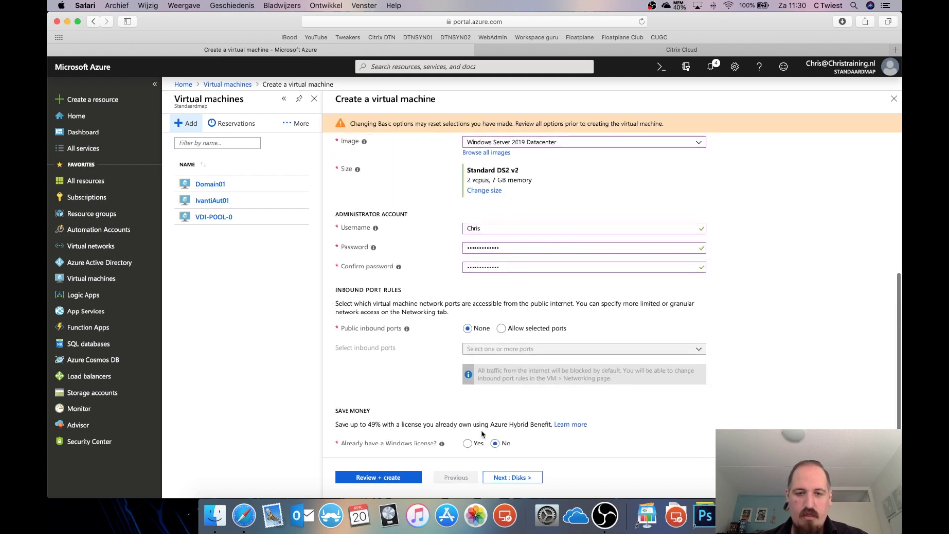
click(468, 443)
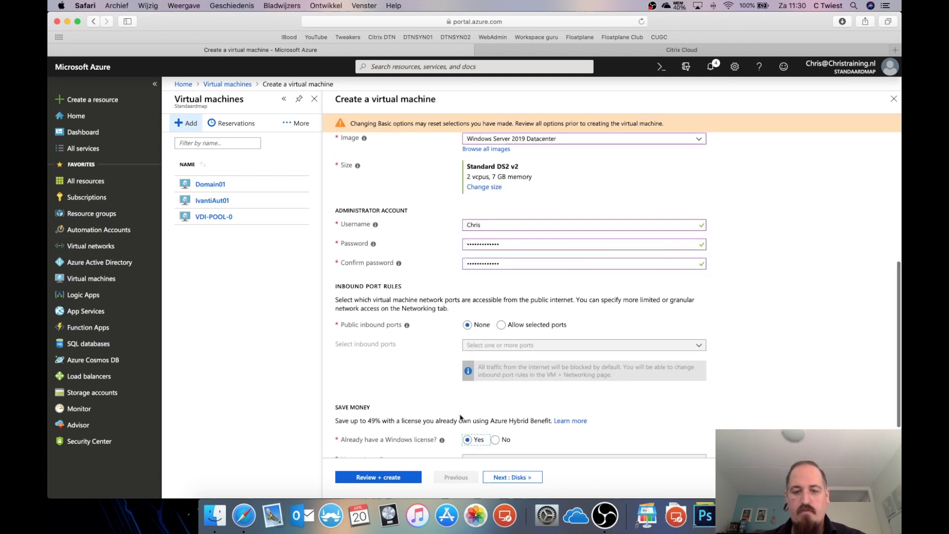
scroll(460, 417, down, 2)
click(467, 421)
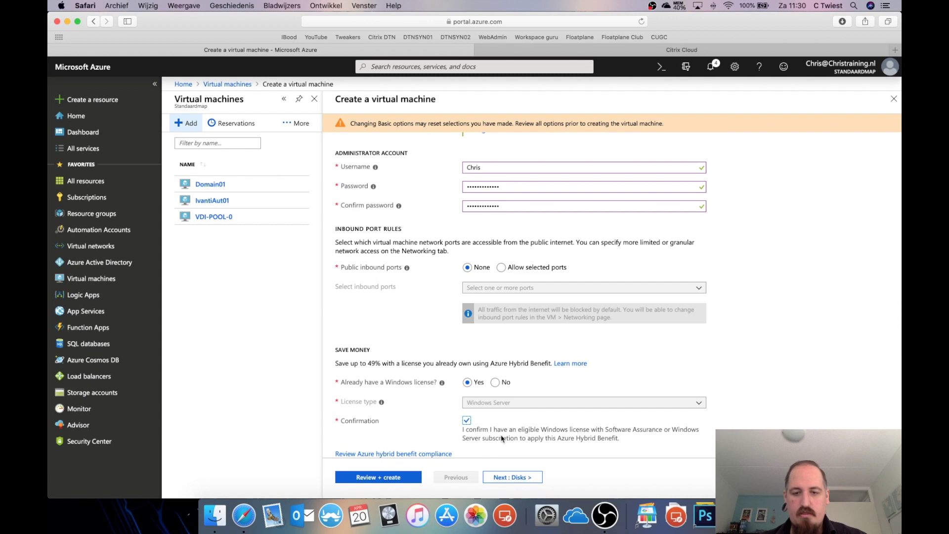
click(512, 477)
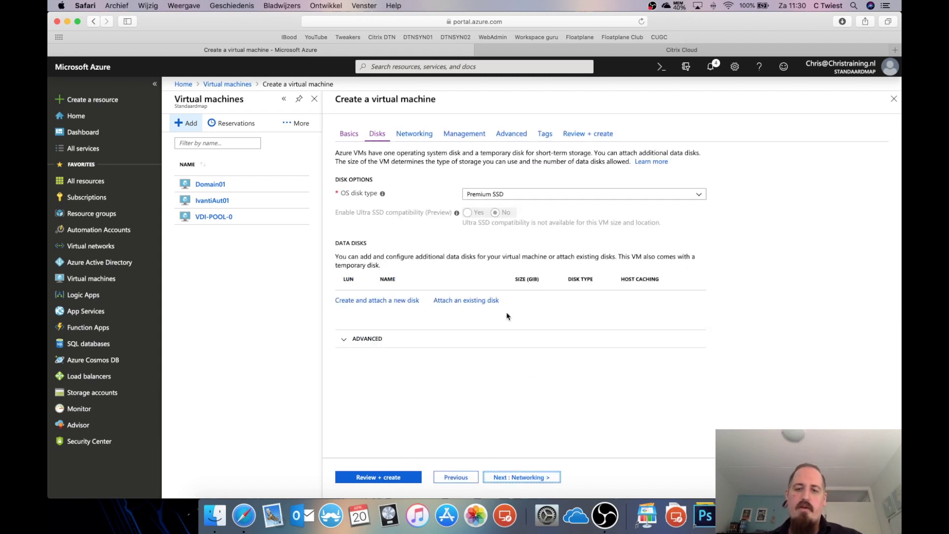
Step: On the Networking step, set the VM's Public IP to None
click(518, 477)
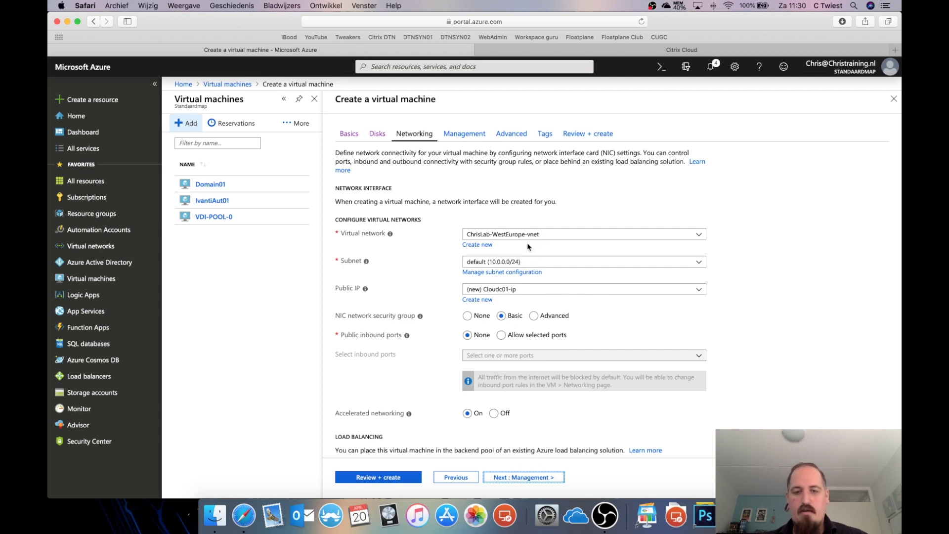
click(532, 289)
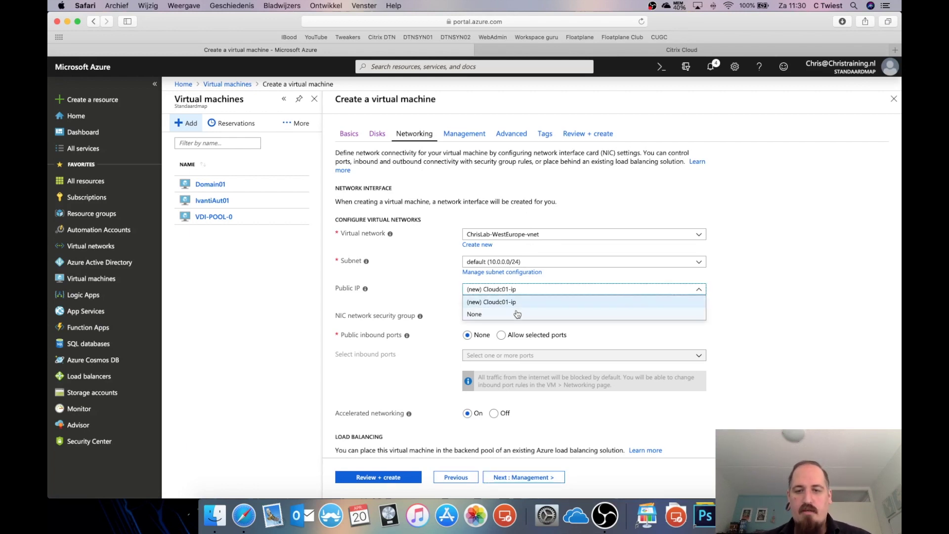
click(517, 314)
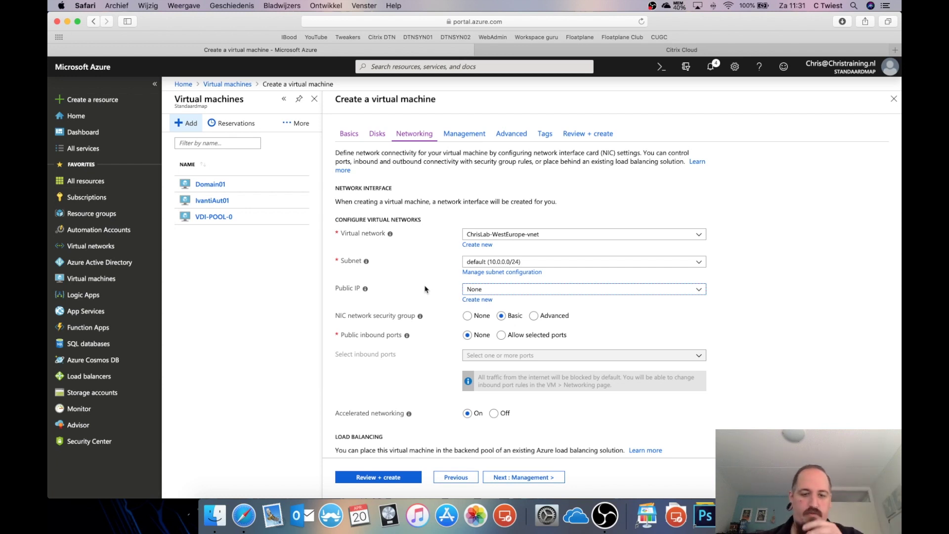
Step: On the Management step, set Enable auto-shutdown to Off
click(509, 474)
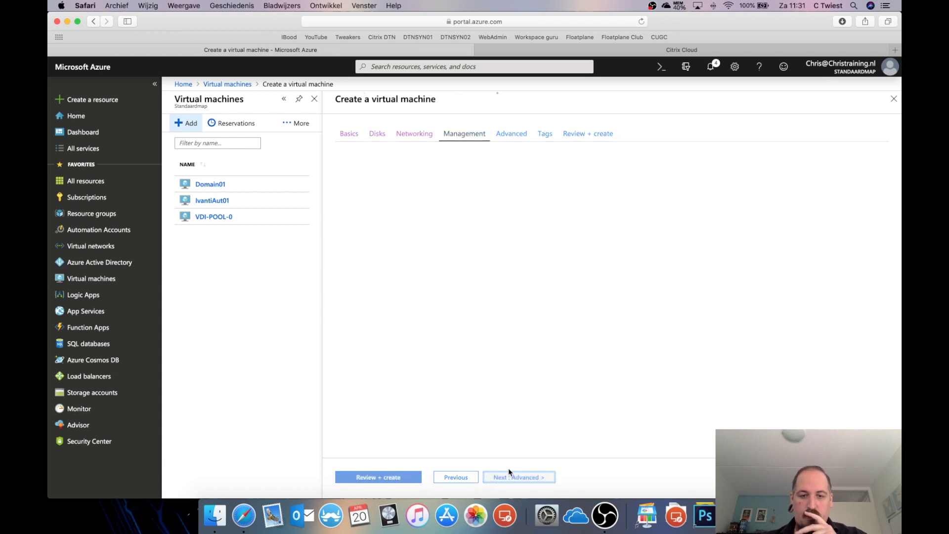
scroll(519, 376, down, 1)
click(516, 367)
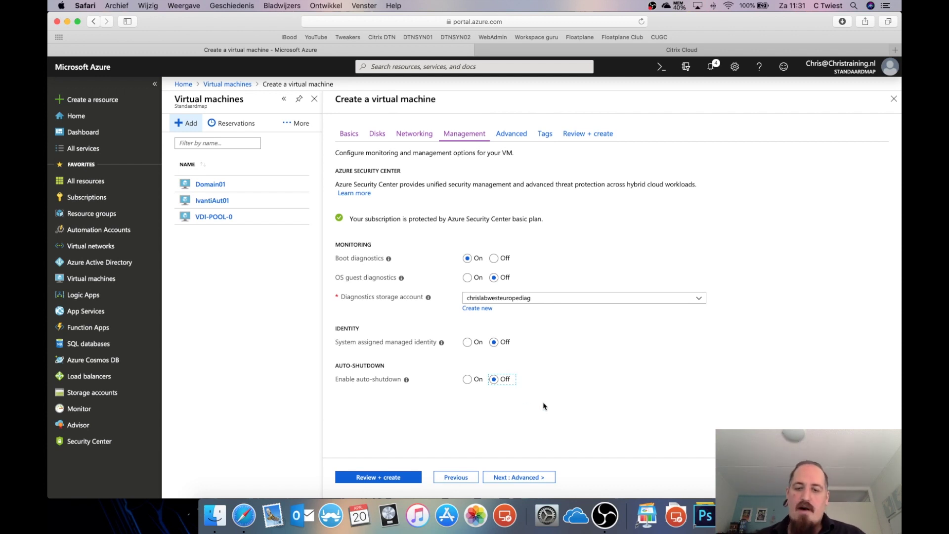
Step: Pass Review + create validation and submit the Cloudc01 VM for creation
click(527, 477)
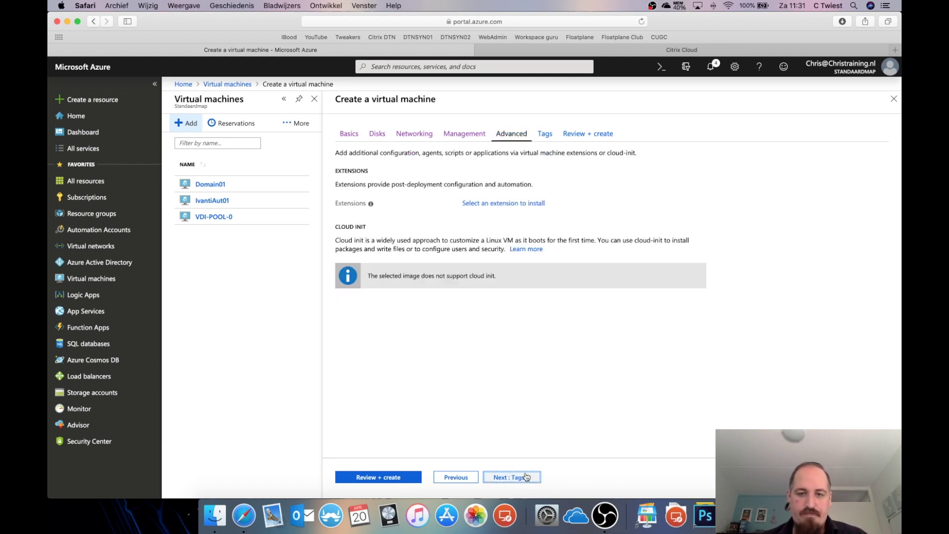
click(390, 477)
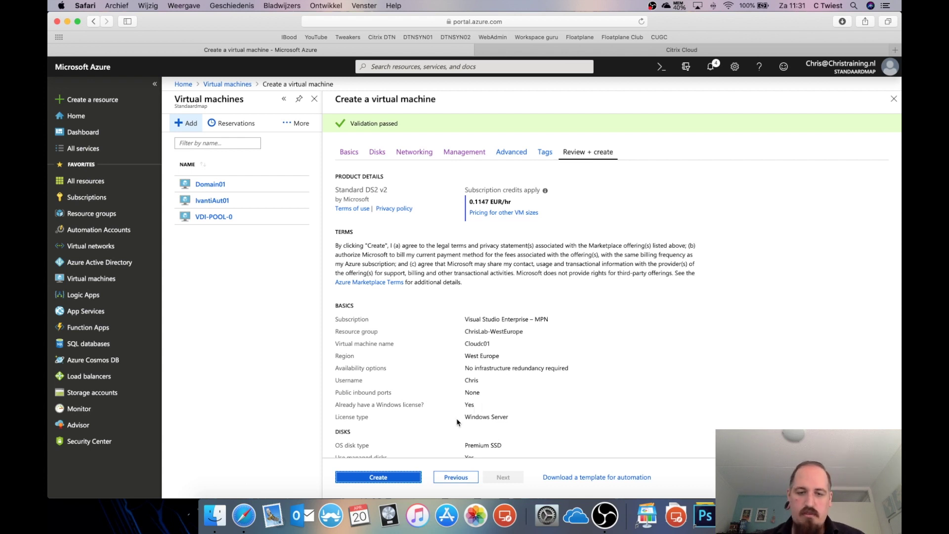
click(401, 478)
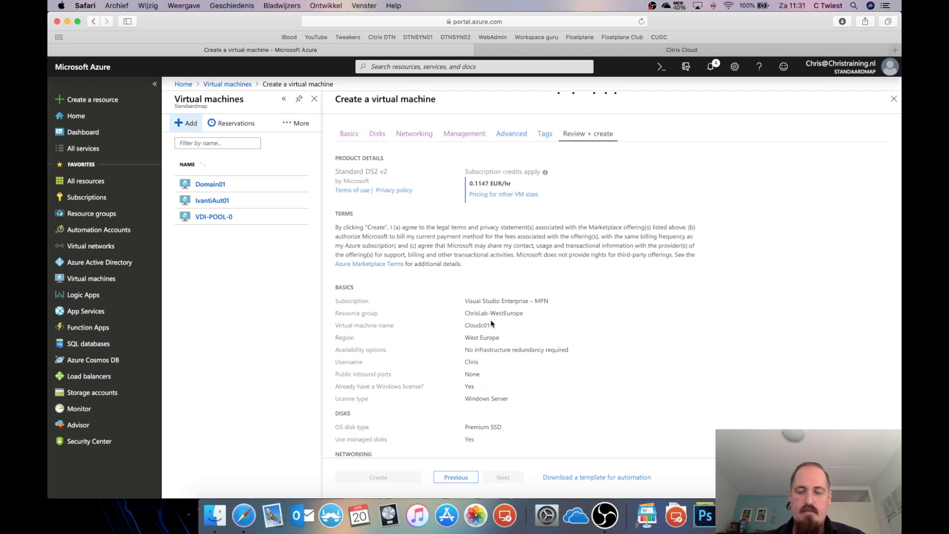
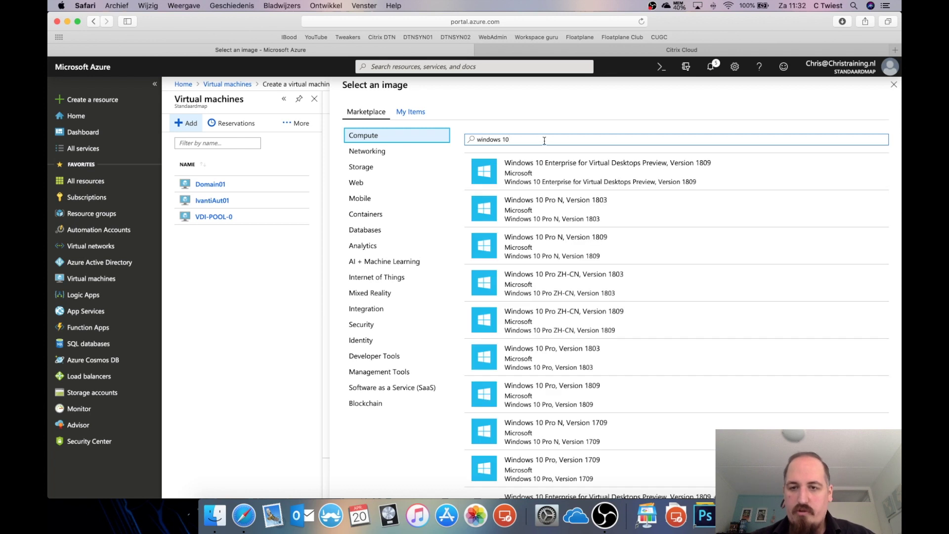
Step: Choose the Windows 10 Enterprise for Virtual Desktops image and pick the D4s_v3 VM size
click(668, 169)
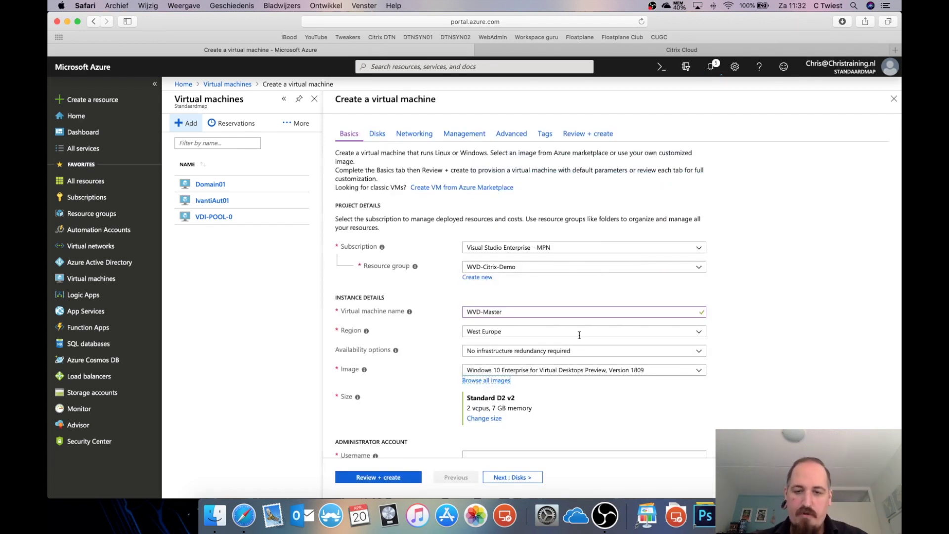
click(484, 419)
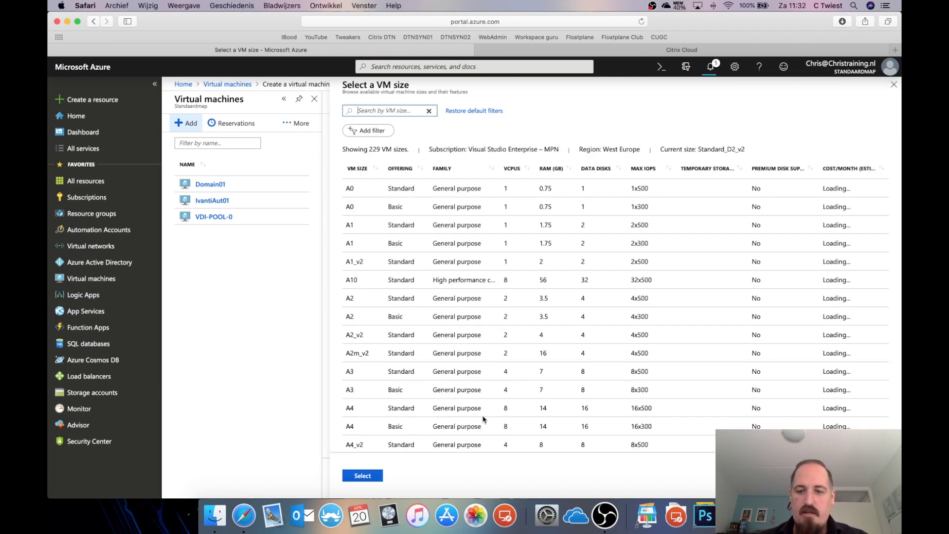
scroll(495, 416, down, 5)
scroll(519, 409, down, 8)
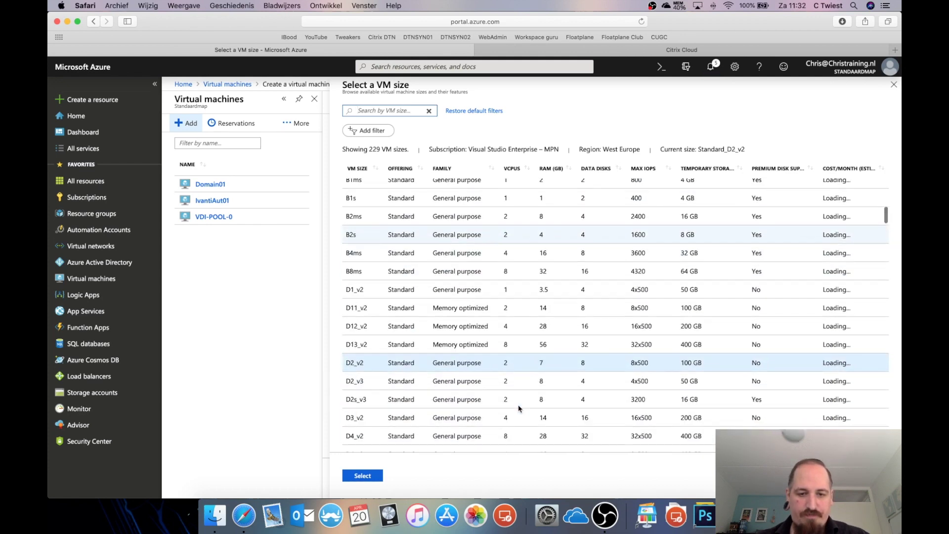
scroll(517, 410, down, 1)
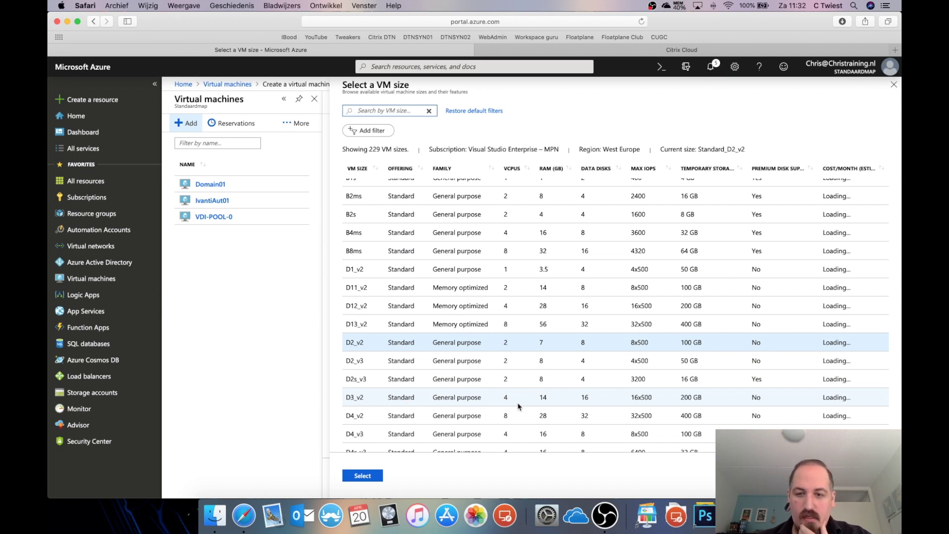
scroll(519, 406, down, 1)
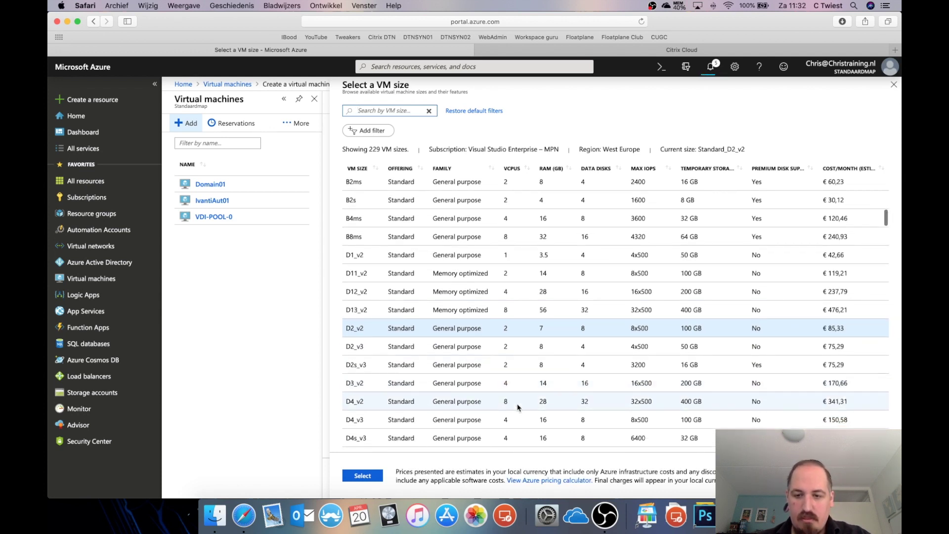
click(514, 440)
Step: Confirm the D4s_v3 size, enter the administrator username and matching password, then continue to Disks
click(375, 475)
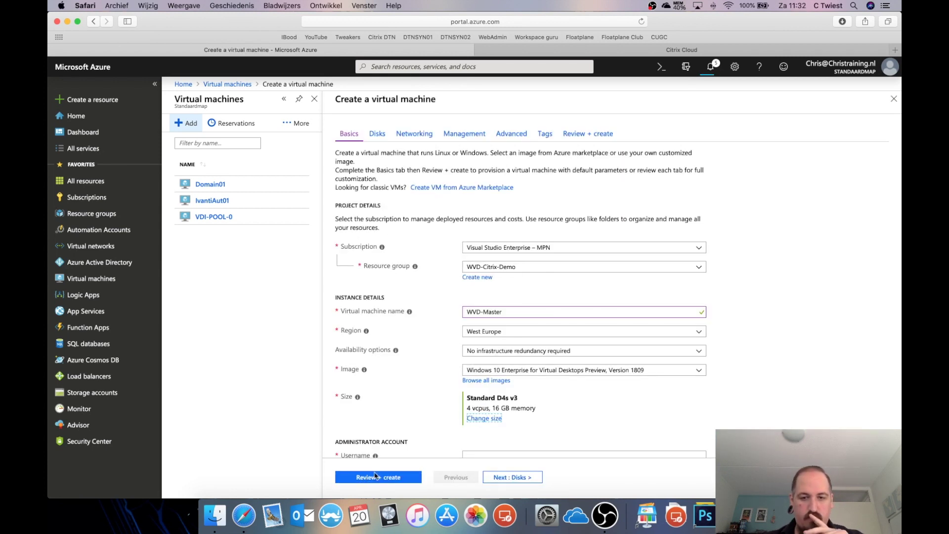
scroll(434, 400, down, 3)
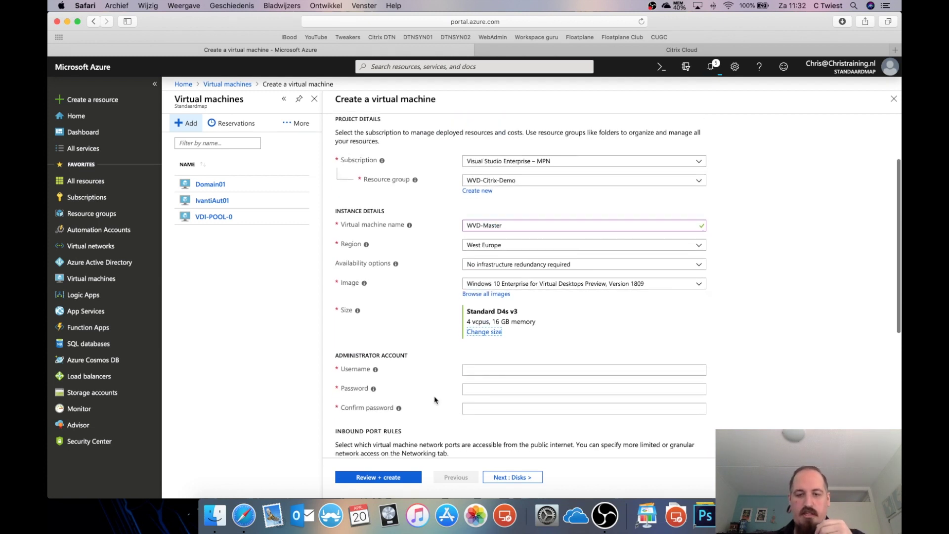
click(484, 372)
text(Chris)
key(Tab)
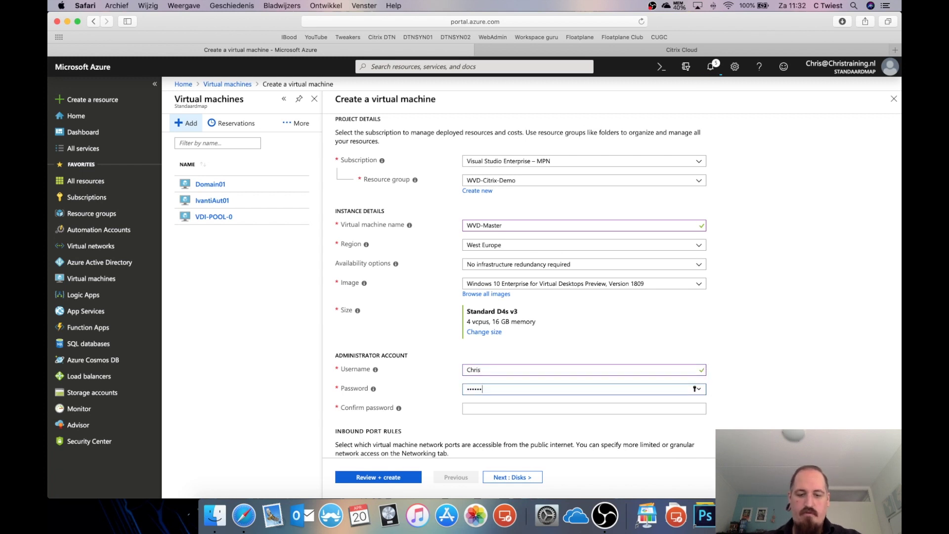
text(•)
key(Tab)
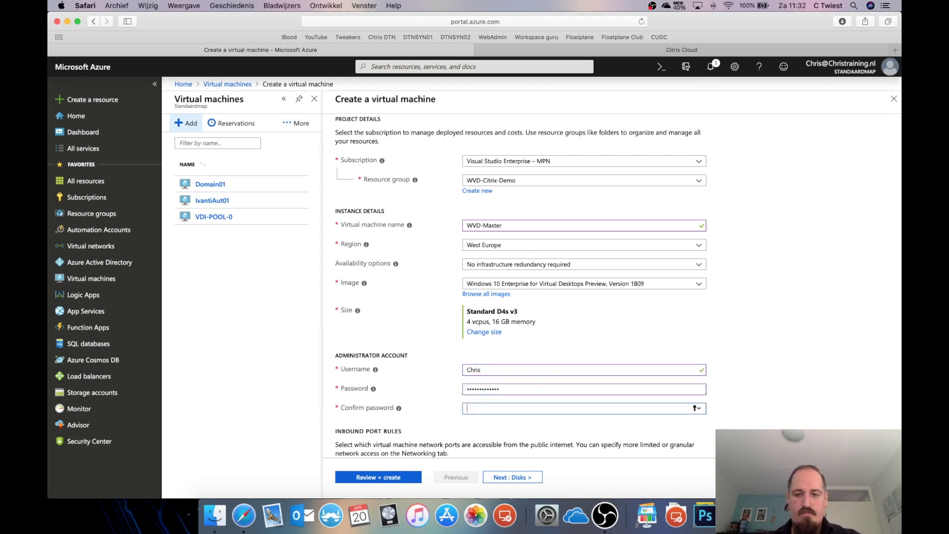
text(•••••••••••••)
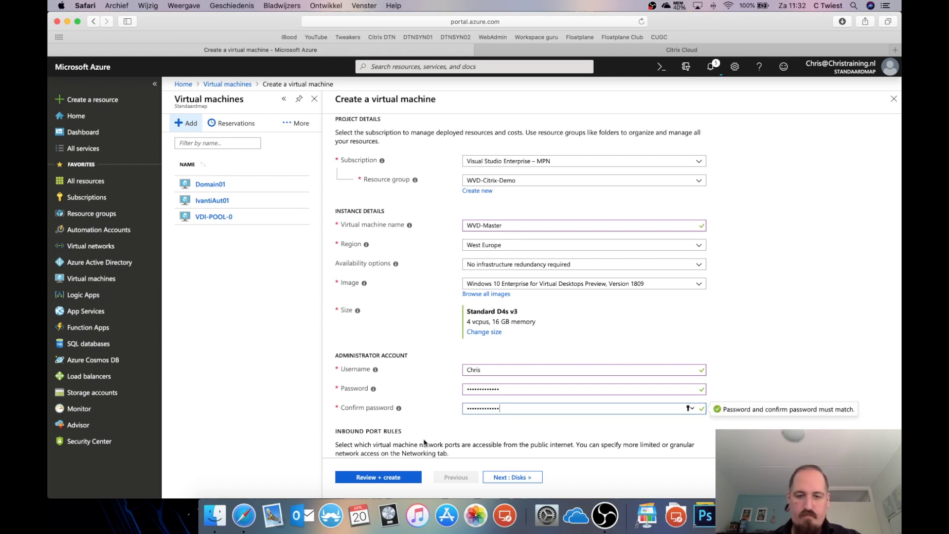
click(507, 476)
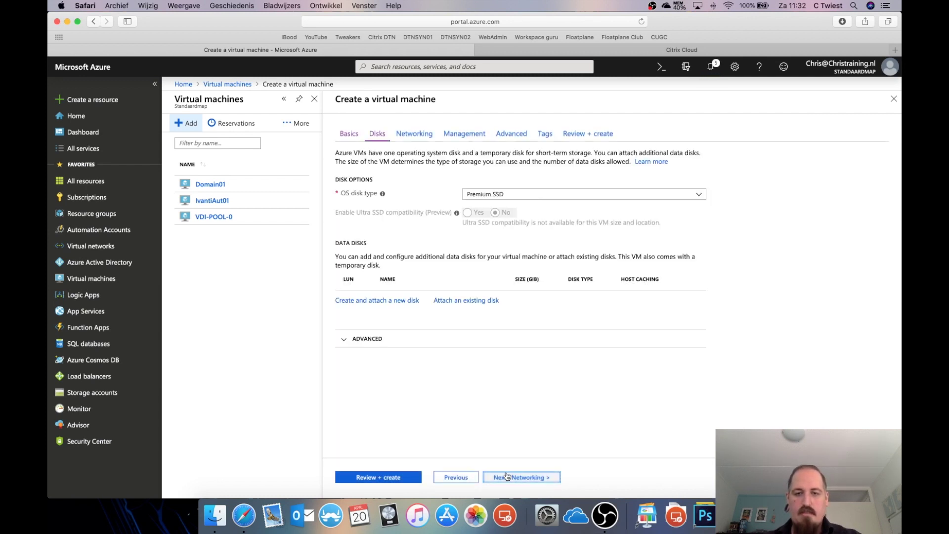
Step: On the Networking tab, set Public IP to None
click(507, 477)
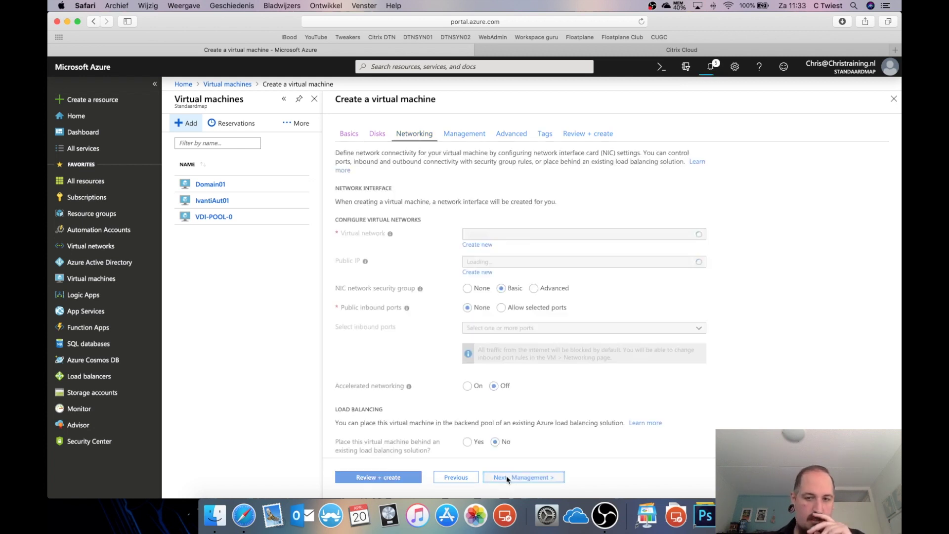
click(503, 289)
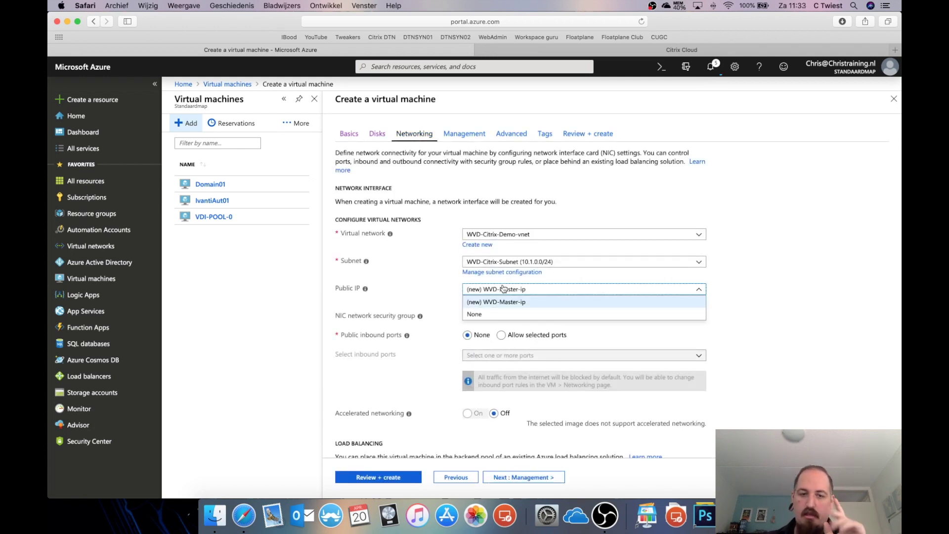
click(505, 314)
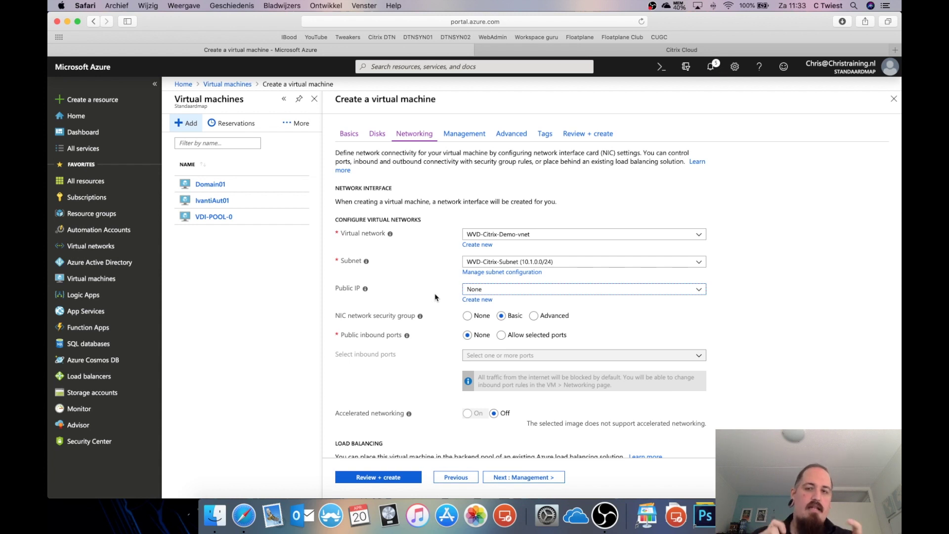
scroll(399, 318, down, 2)
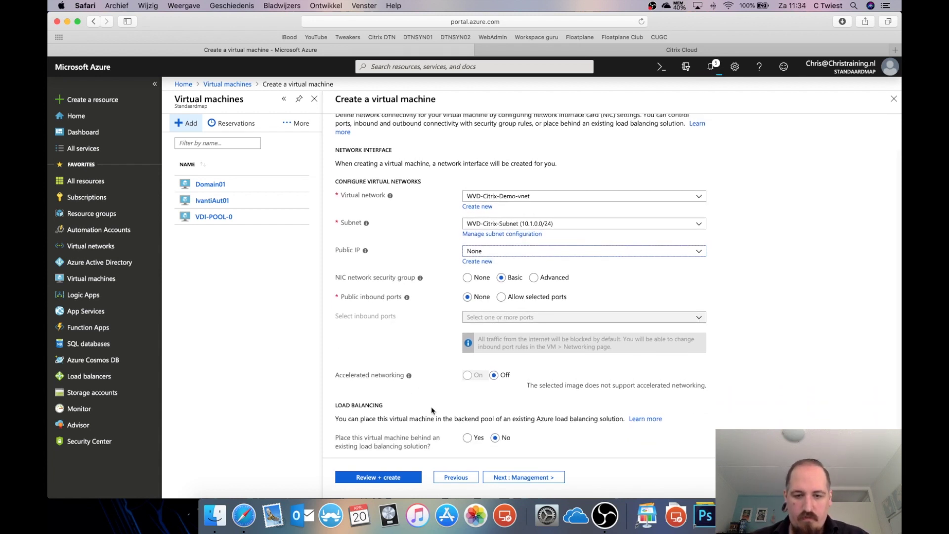
Step: Set Auto-shutdown to Off, review and create the VM, and decline Safari's password save
click(491, 478)
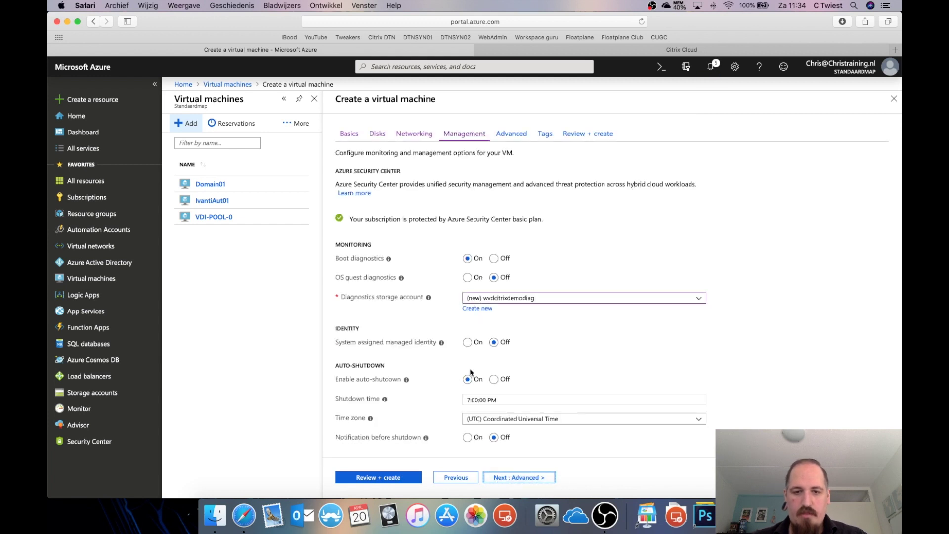
click(493, 380)
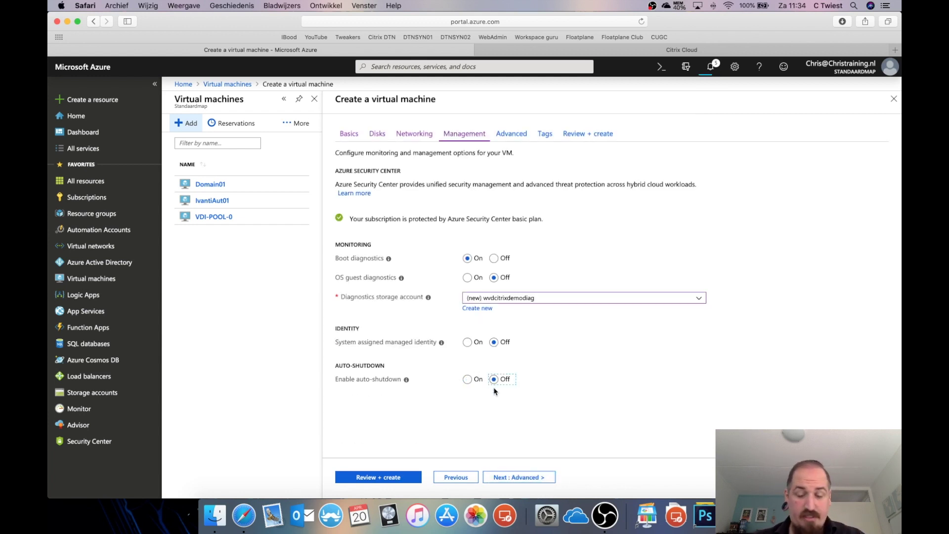
click(508, 473)
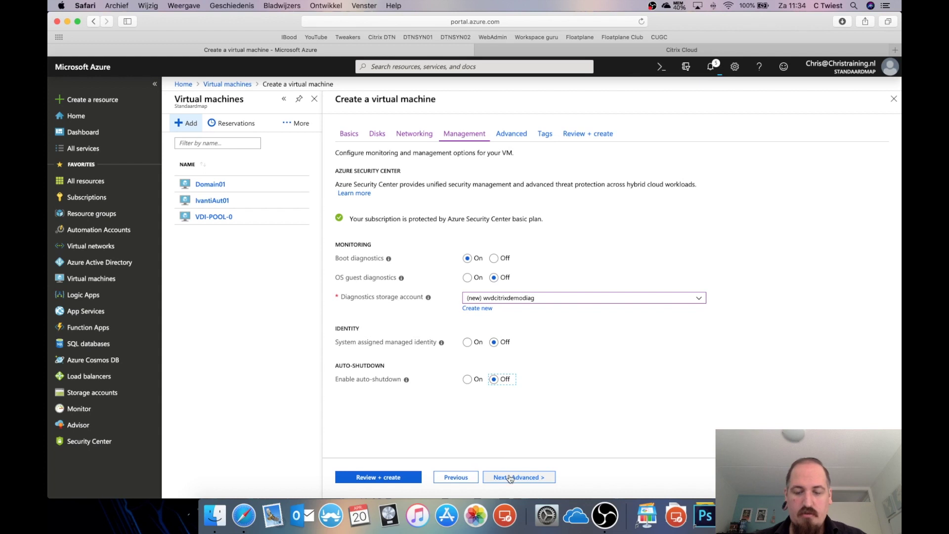
click(415, 477)
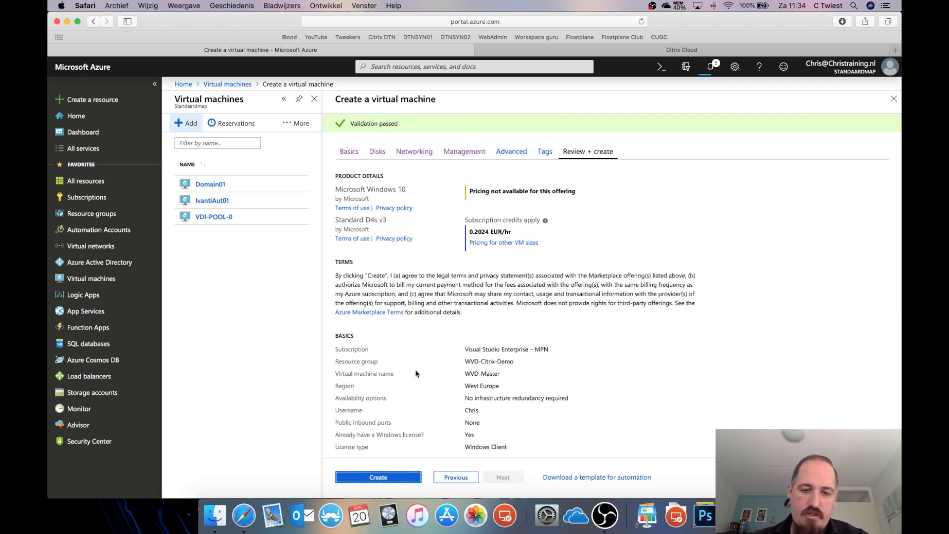
click(398, 477)
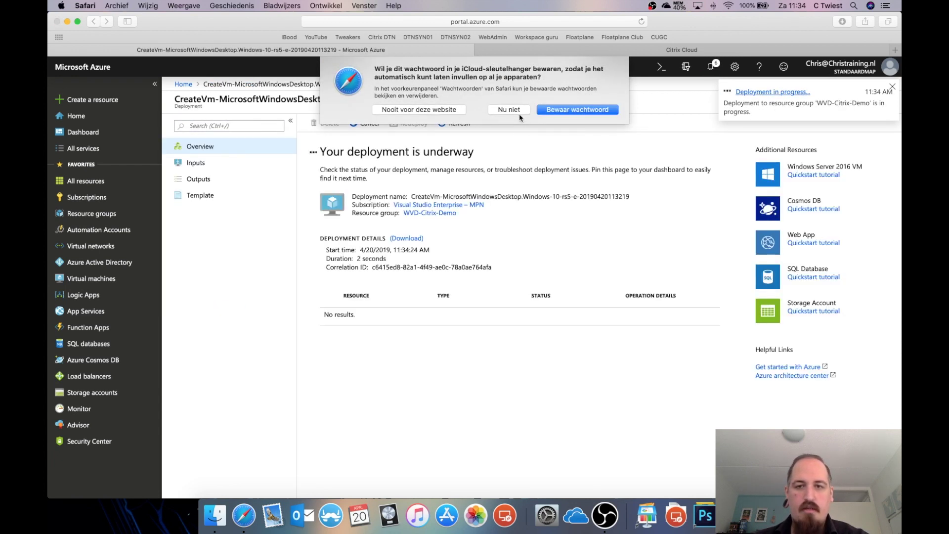
click(517, 109)
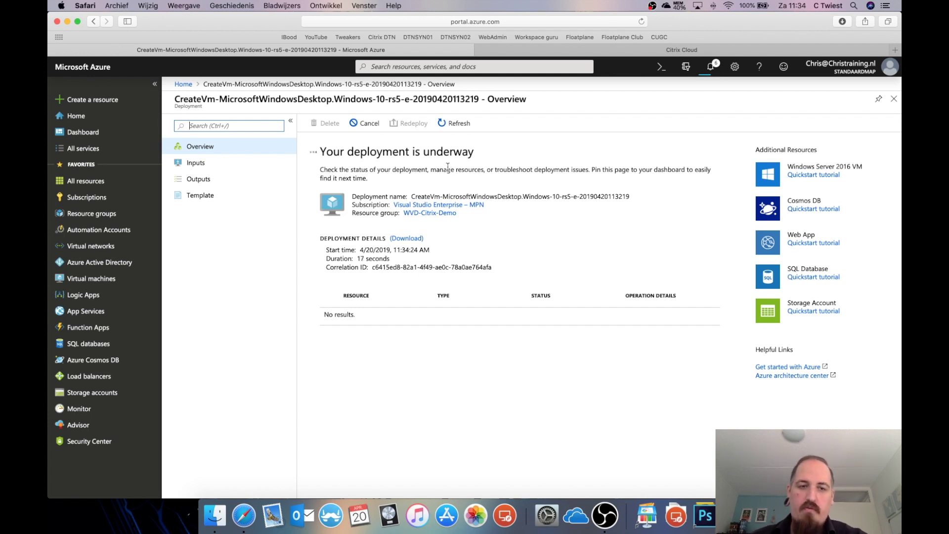
Step: Inspect the deployment's template and its parameters JSON
click(213, 197)
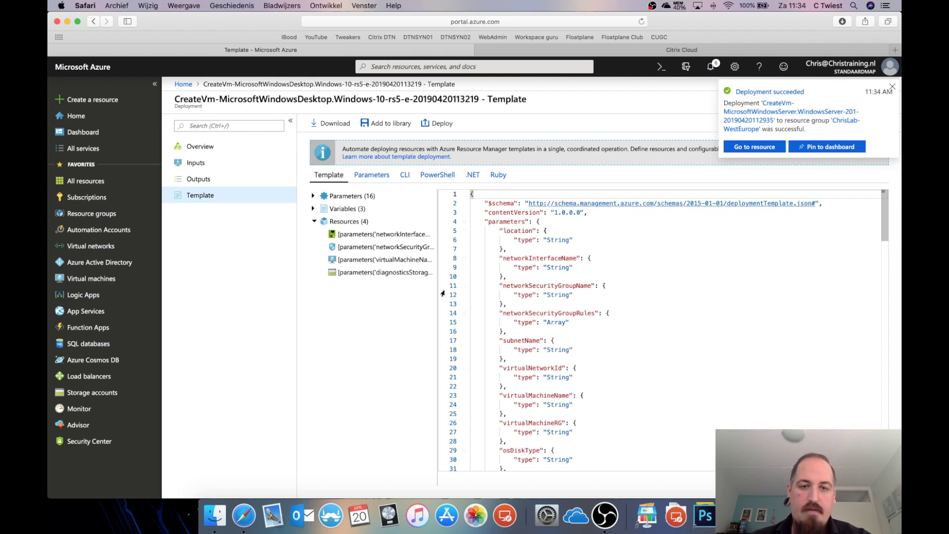
scroll(541, 281, down, 15)
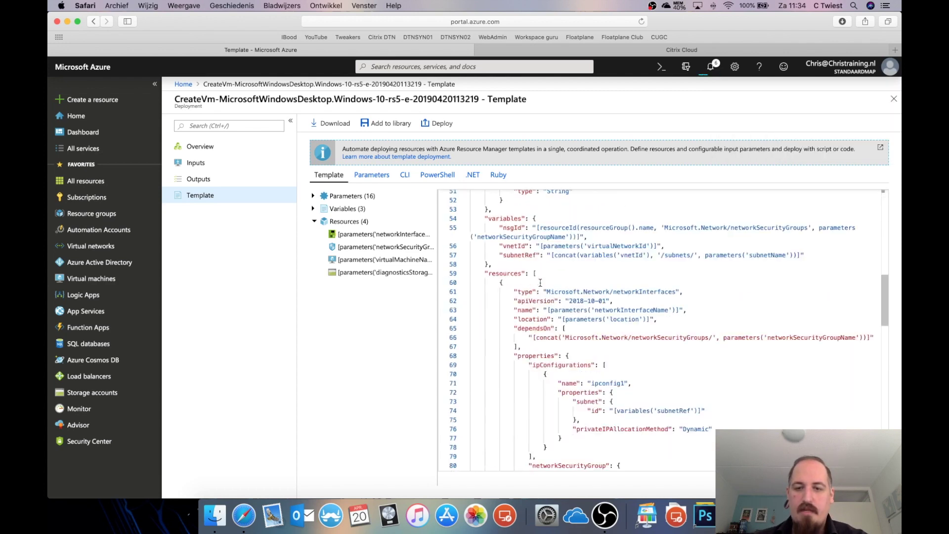
scroll(541, 282, down, 5)
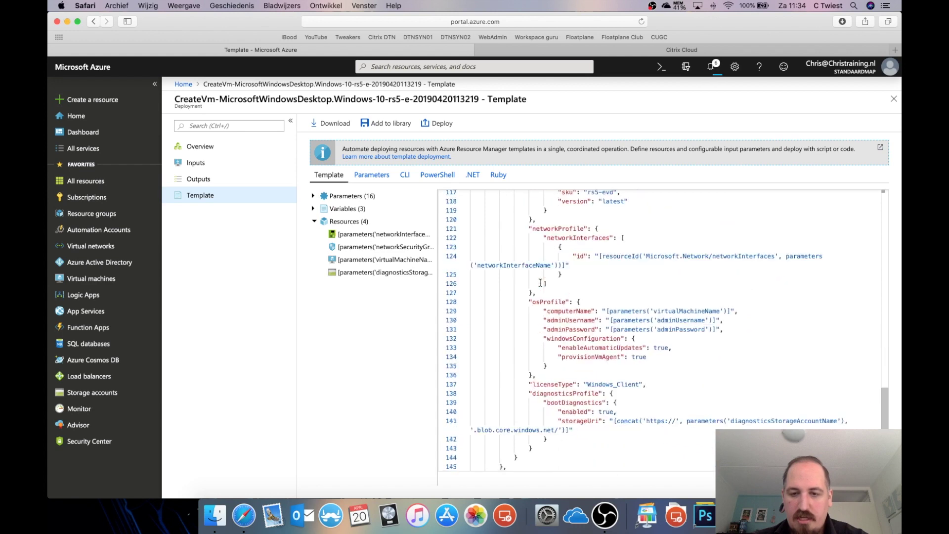
scroll(494, 247, up, 10)
click(371, 175)
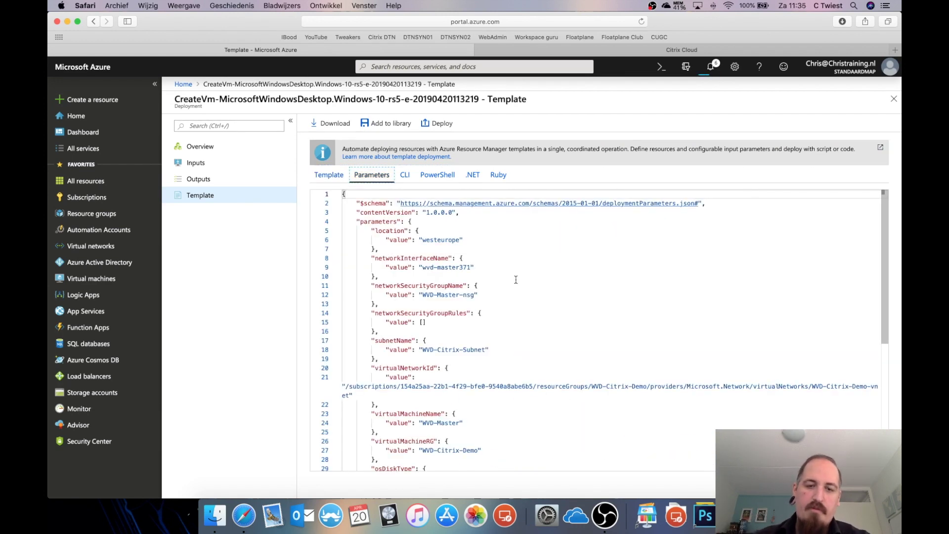
scroll(511, 304, down, 1)
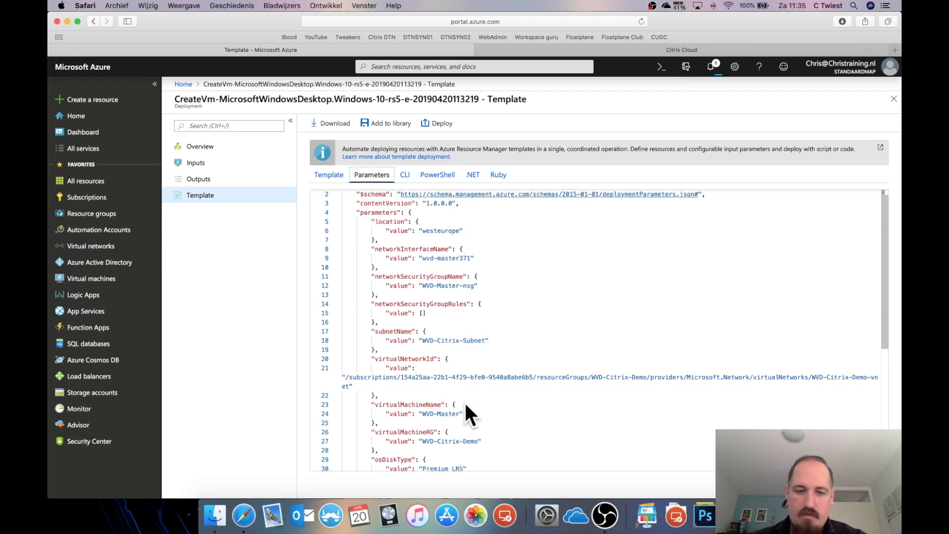
Step: Review the PowerShell deployment script, then go back to the Virtual machines list
click(431, 176)
scroll(482, 230, up, 1)
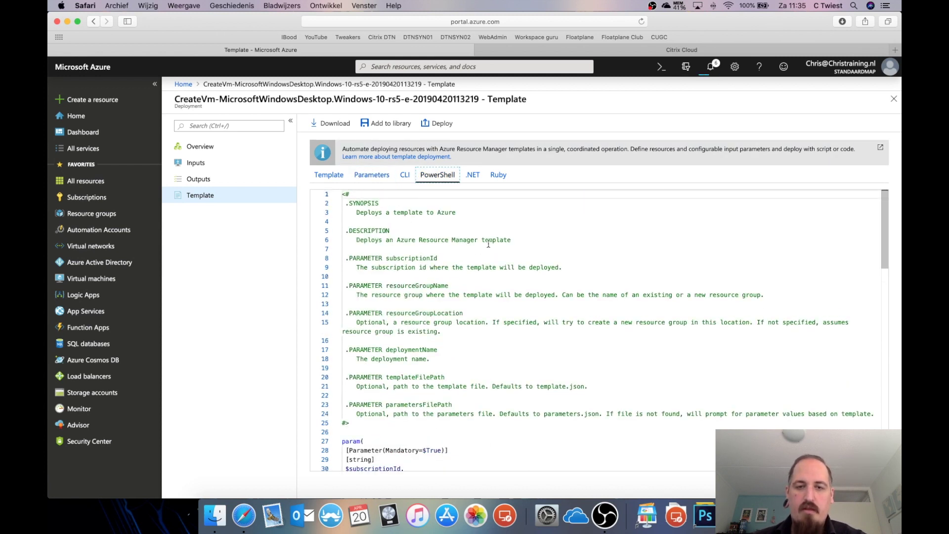
scroll(489, 244, down, 10)
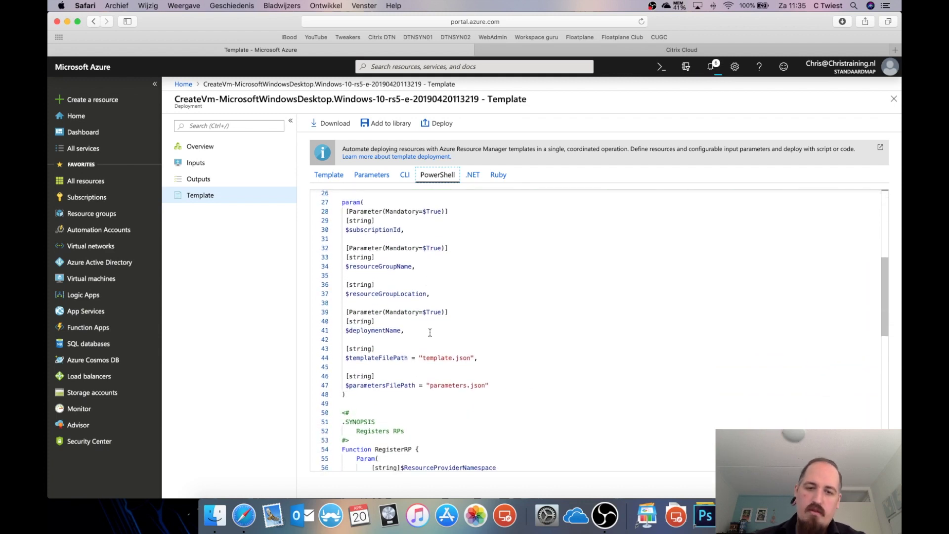
drag(374, 360, 492, 386)
click(520, 367)
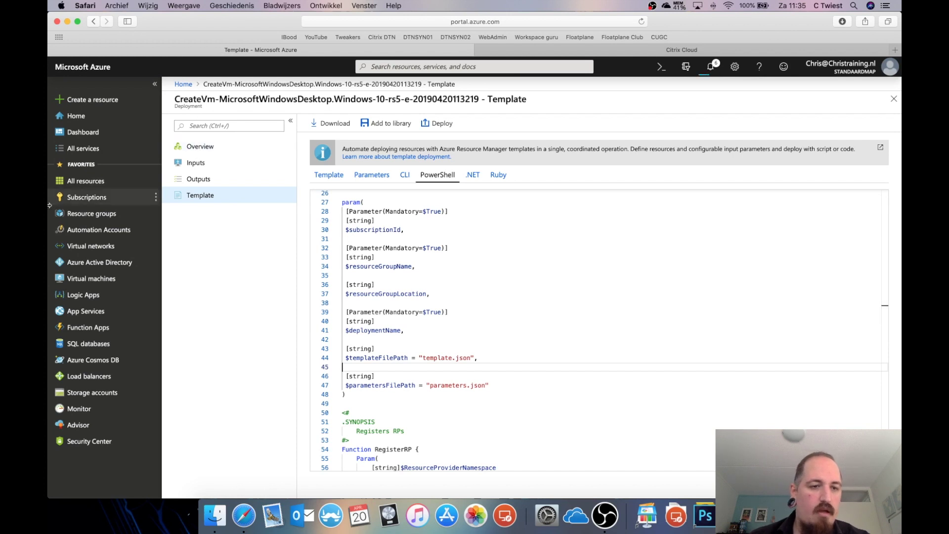
click(92, 279)
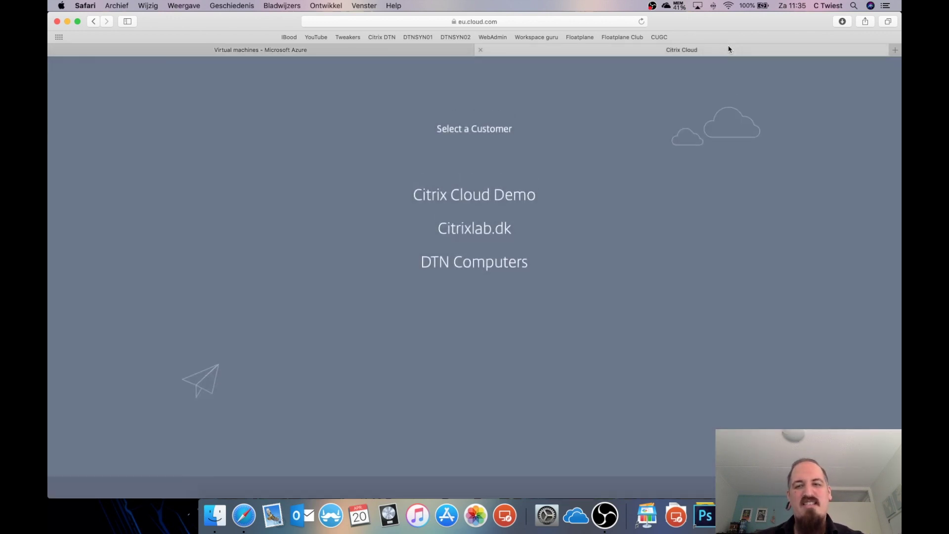
Step: Open the Citrixlab.dk customer in Citrix Cloud, then return to the Azure VMs page
click(732, 49)
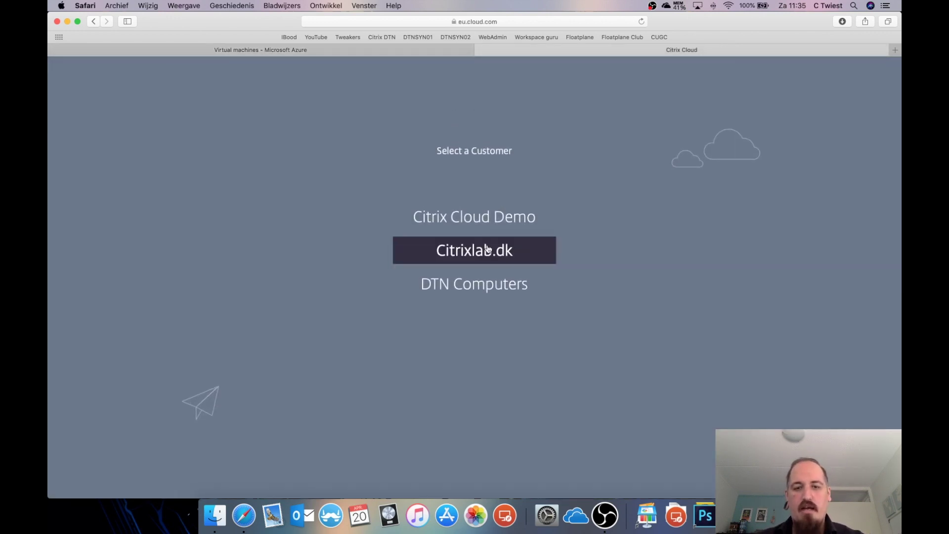
click(487, 249)
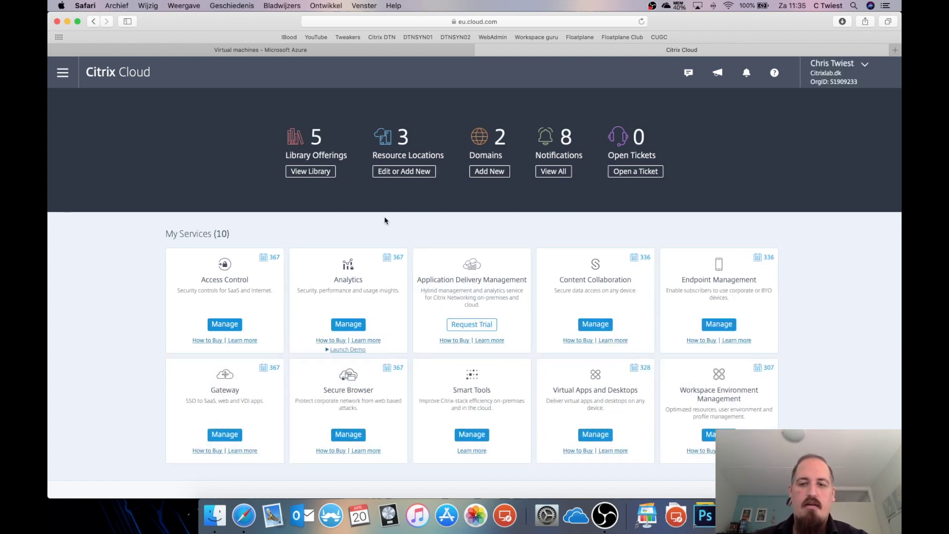
click(371, 50)
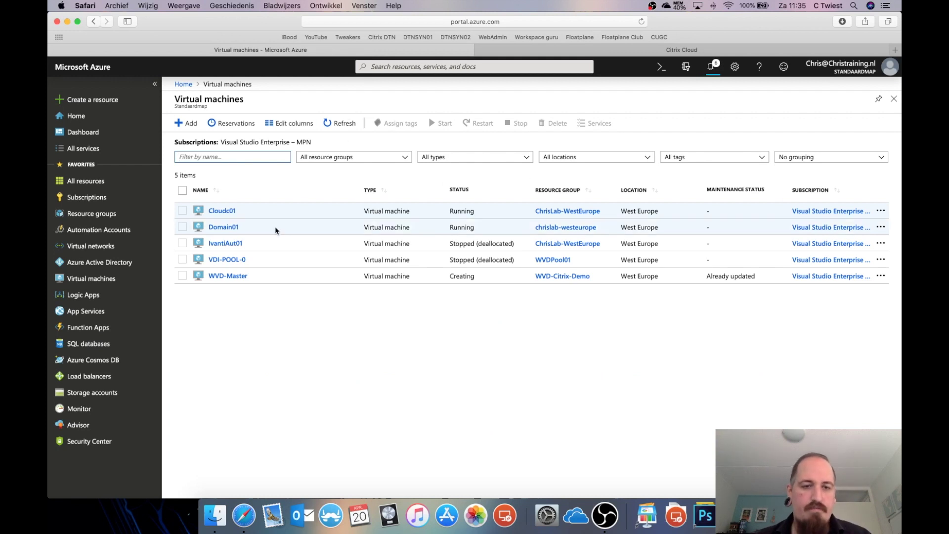
Step: Download Domain01's RDP file from its Connect options and open the Downloads stack
click(230, 228)
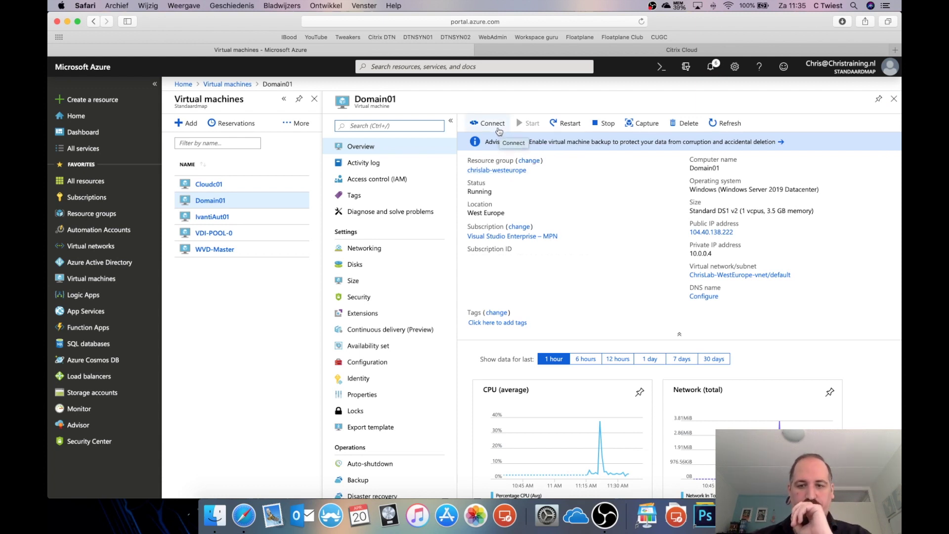
click(494, 130)
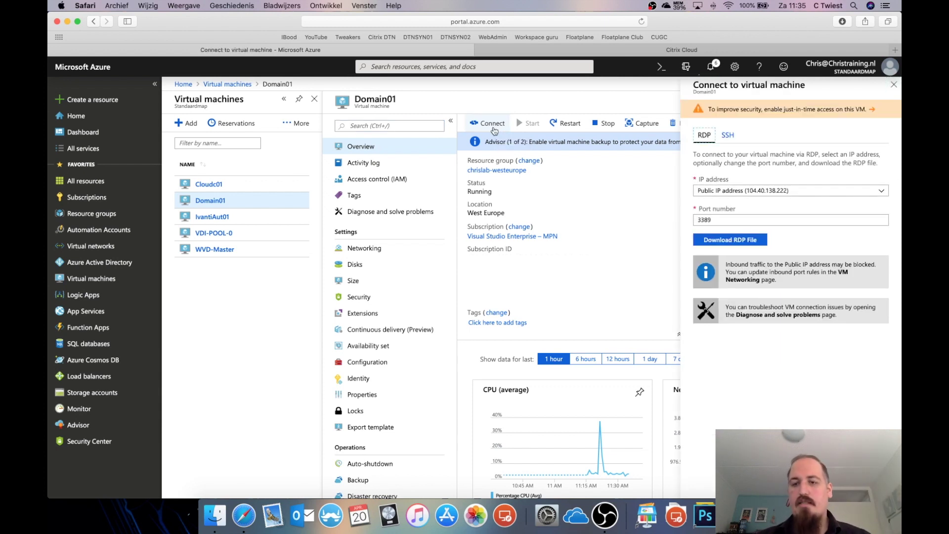
click(749, 240)
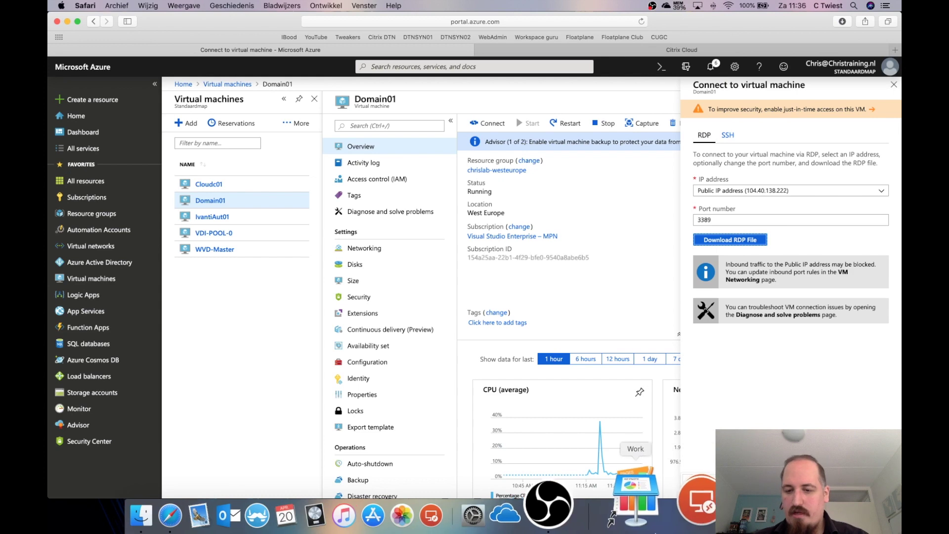
click(683, 499)
Step: Open the Domain01 RDP file, sign in with the domain admin credentials, accept the certificate, exit full screen
click(525, 193)
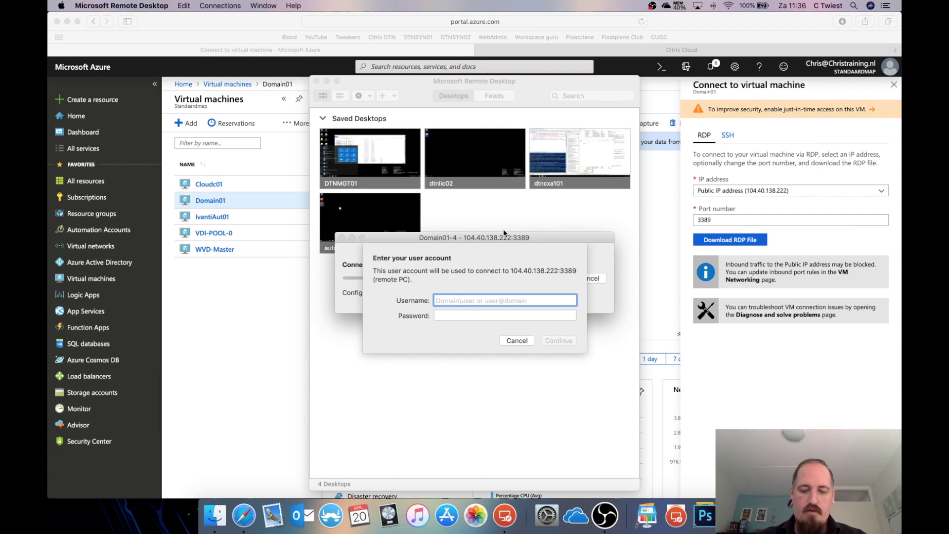
text(christrain)
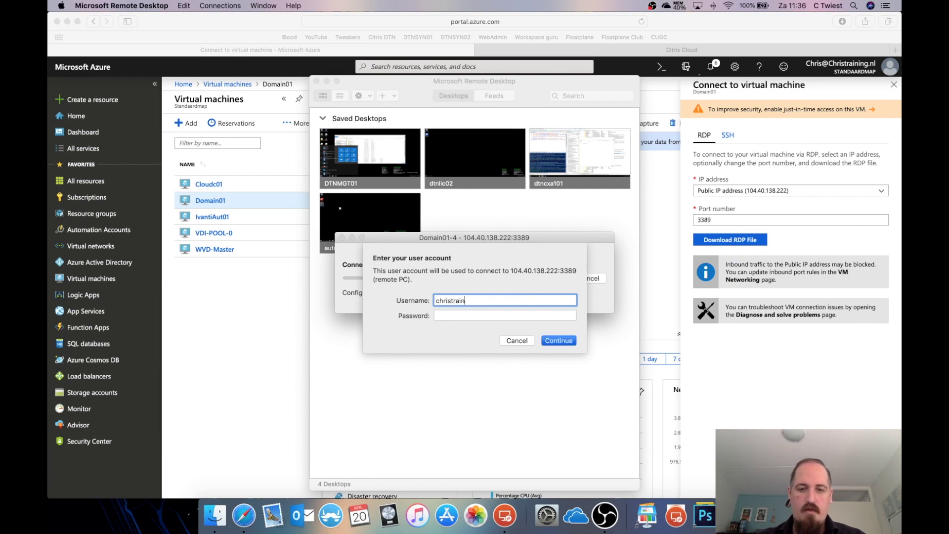
text(ing\admtwiesc01)
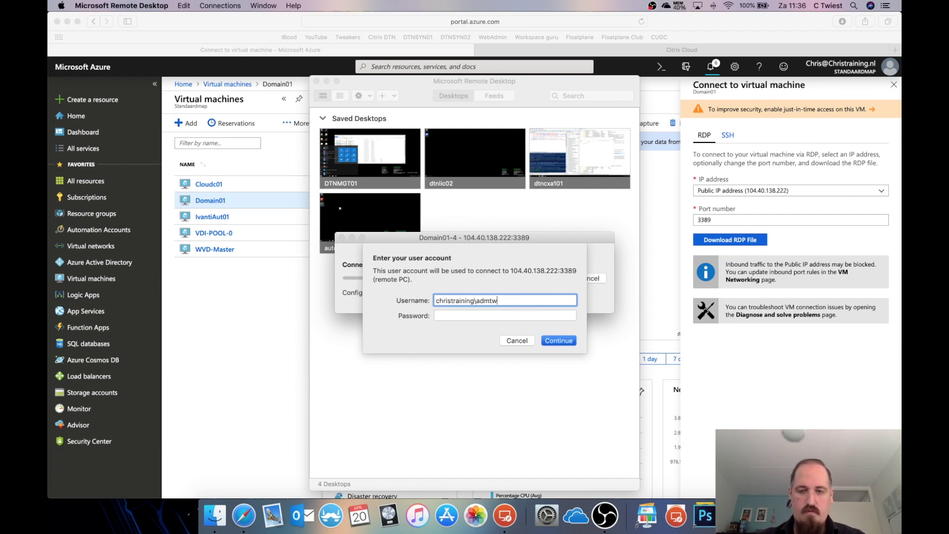
key(Tab)
text(•••••••••••)
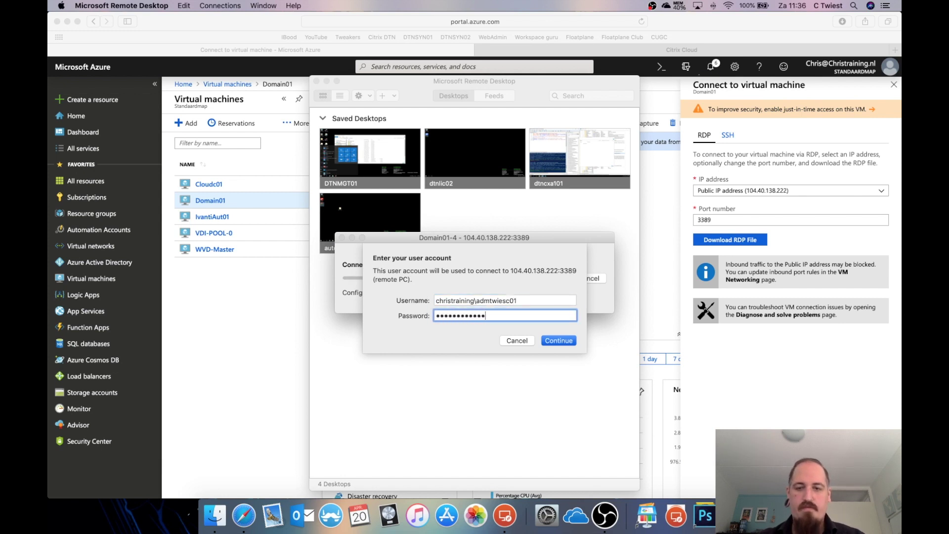
key(Return)
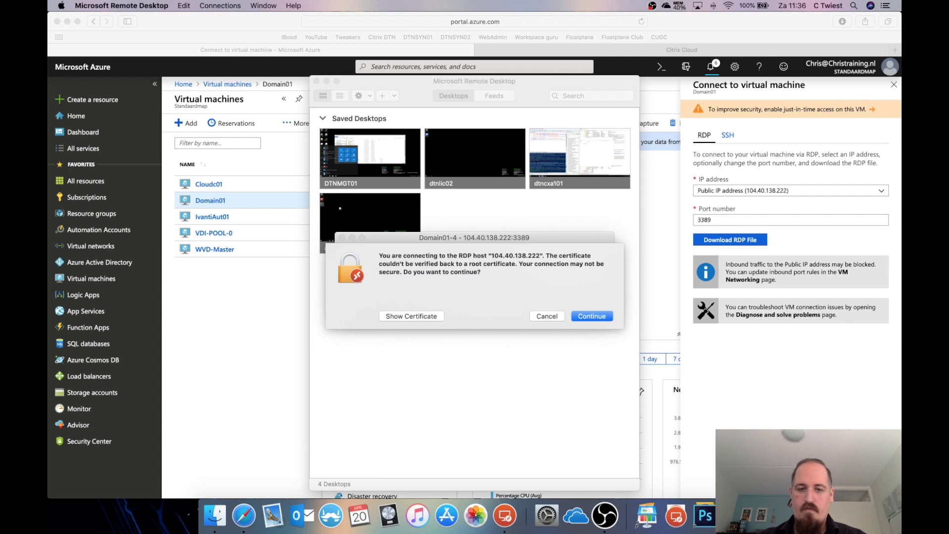
key(Return)
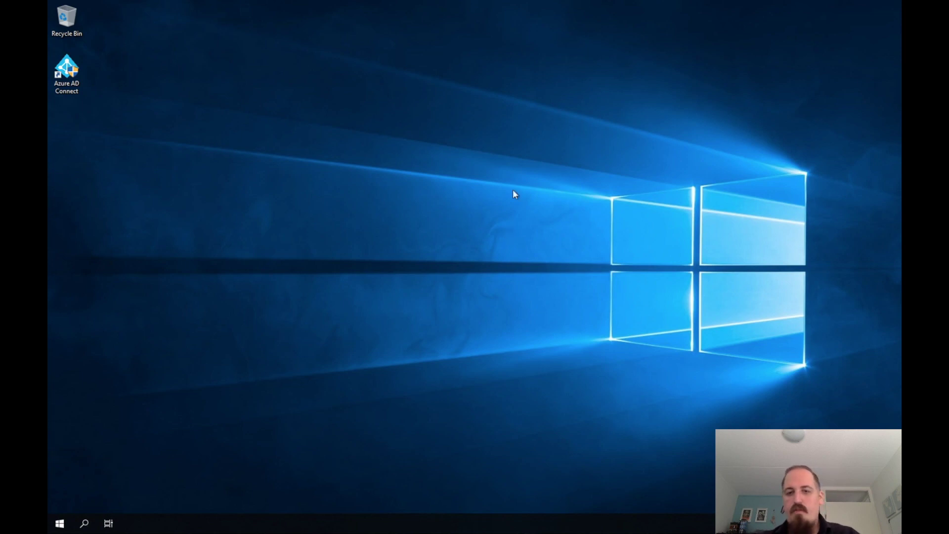
mouse_move(588, 3)
key(ctrl+Left)
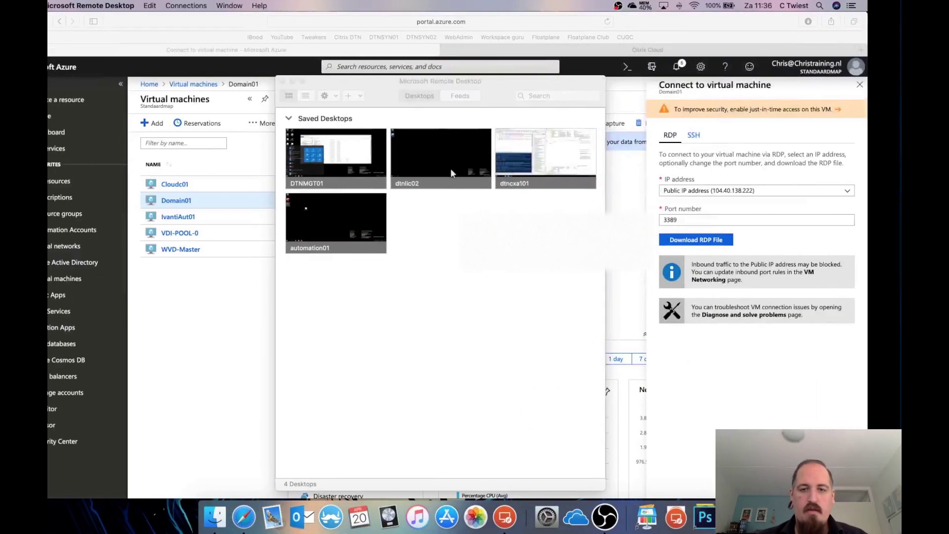
Step: Go from Cloudc01's Networking page to network interface cloudc01784's IP configurations
click(226, 279)
click(210, 184)
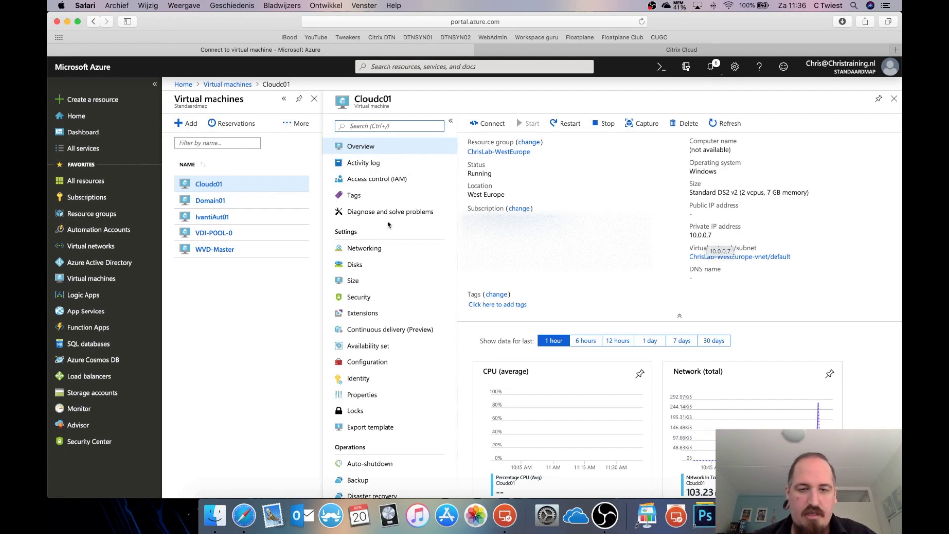
click(374, 252)
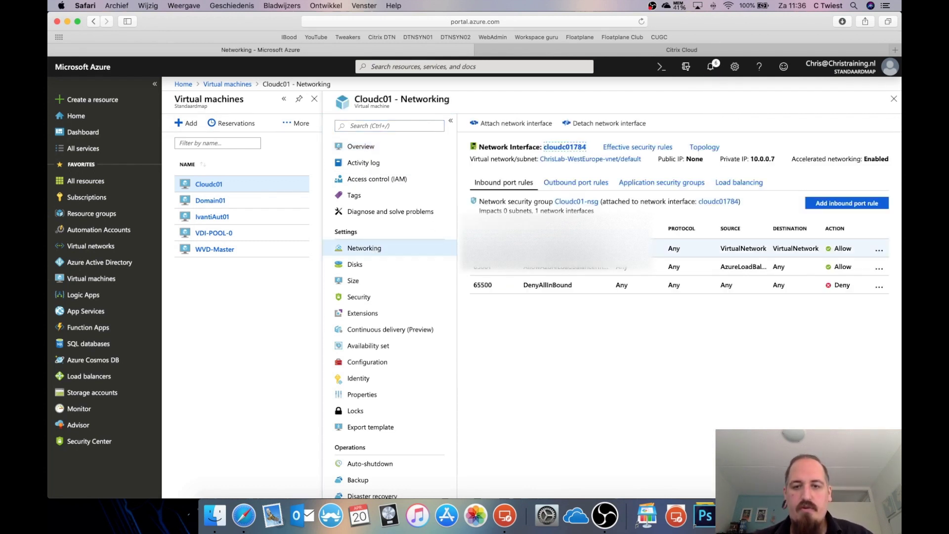
click(565, 148)
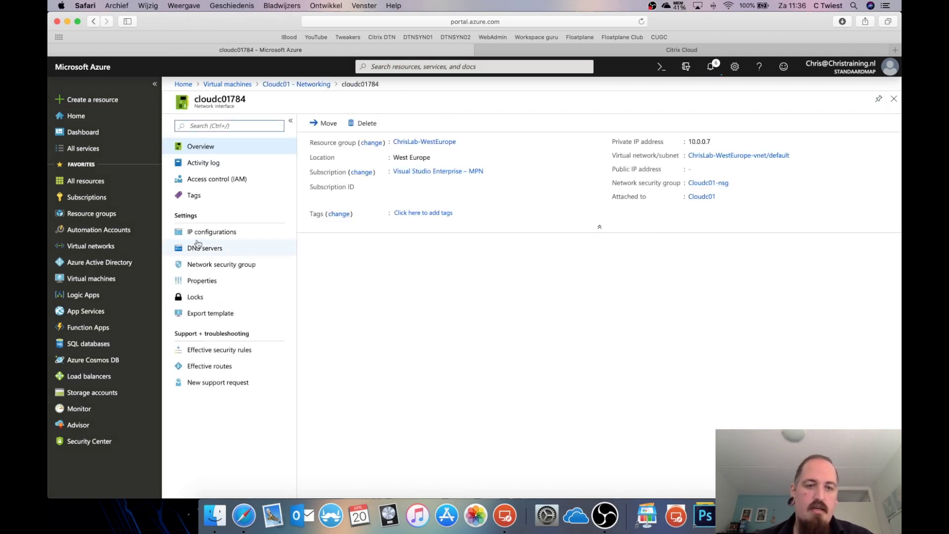
click(206, 234)
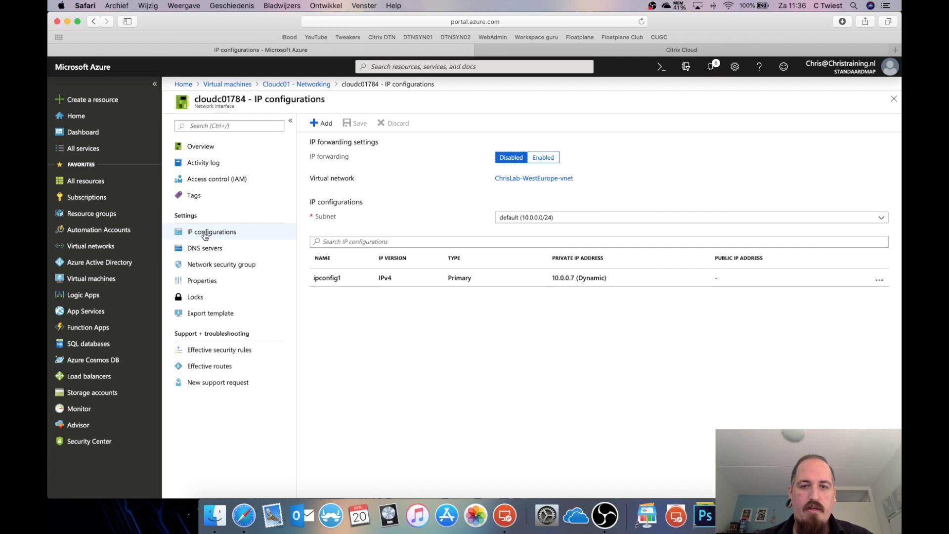
Step: Set ipconfig1's private IP 10.0.0.7 assignment to Static and save
click(372, 278)
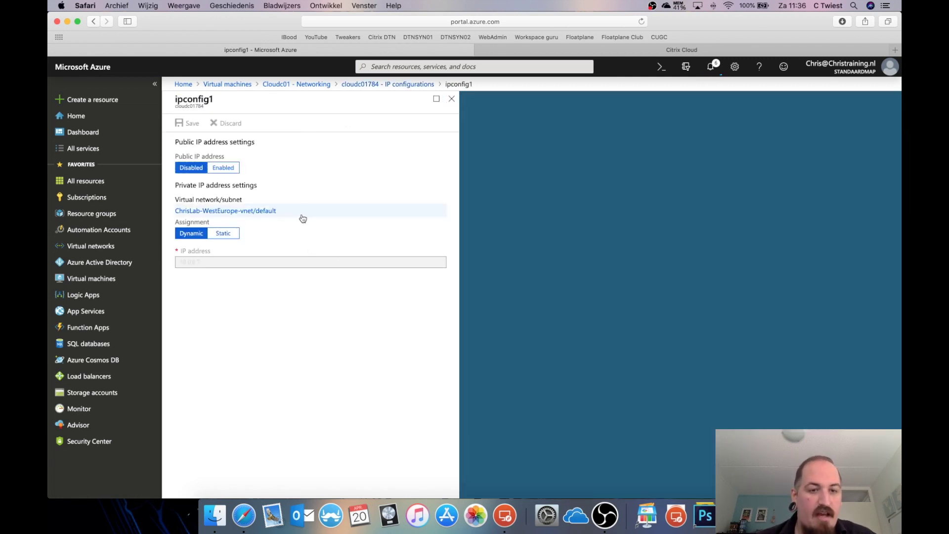
click(225, 234)
click(190, 124)
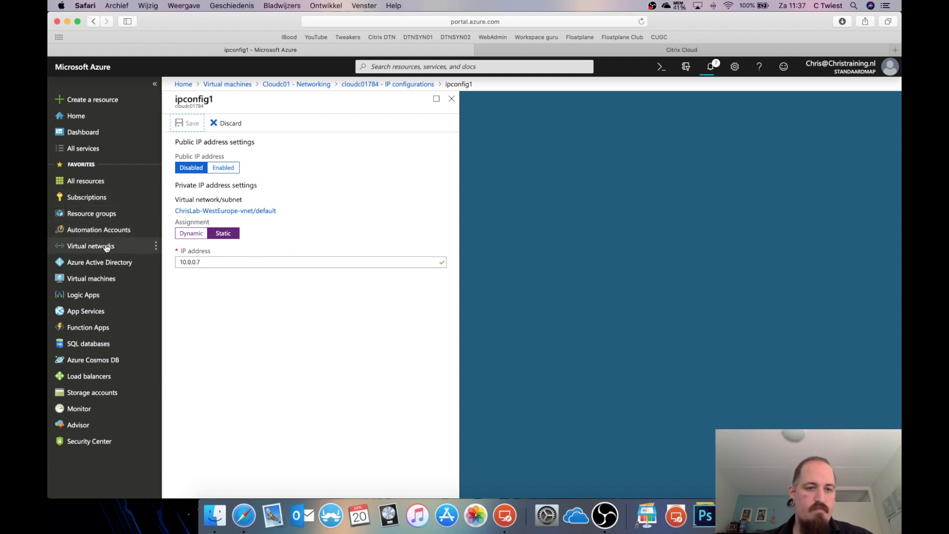
Step: Refresh the Virtual machines list and switch back to the Domain01 remote desktop
click(102, 279)
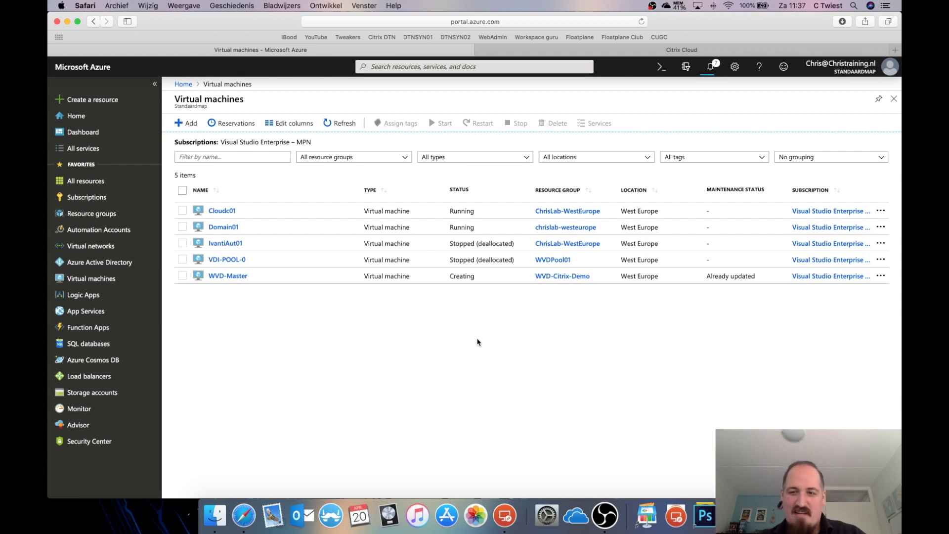
click(333, 123)
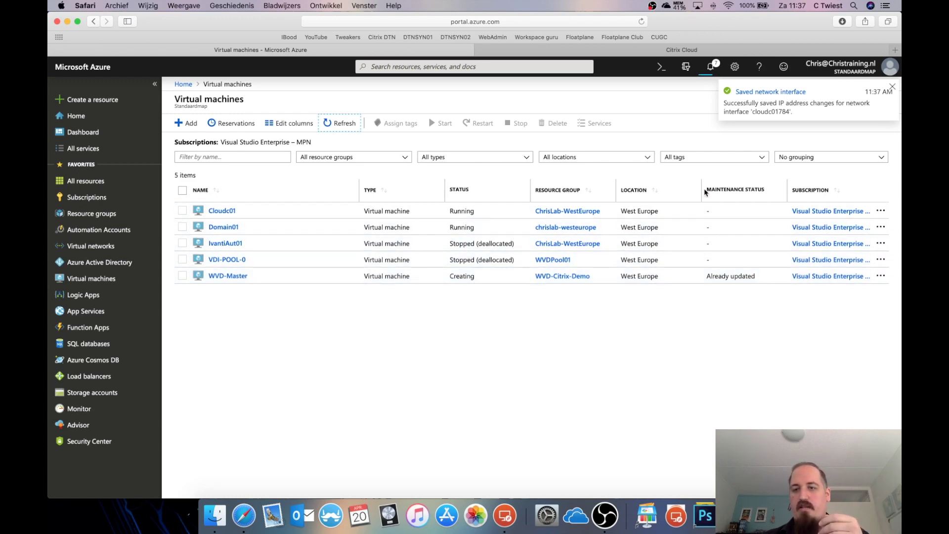
click(505, 514)
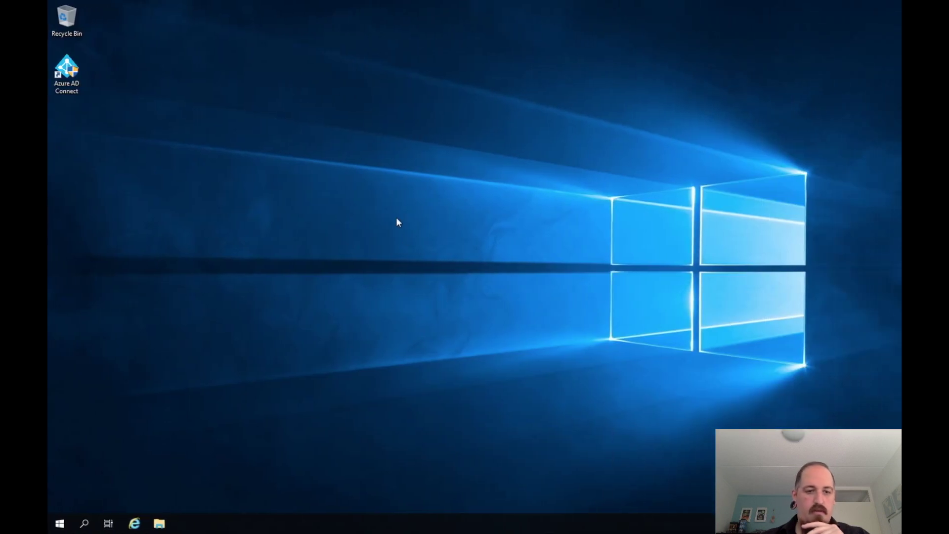
Step: Launch Remote Desktop Connection (mstsc) and connect to 10.0.0.7
click(84, 524)
text(ms)
key(BackSpace)
key(BackSpace)
text(mstsc)
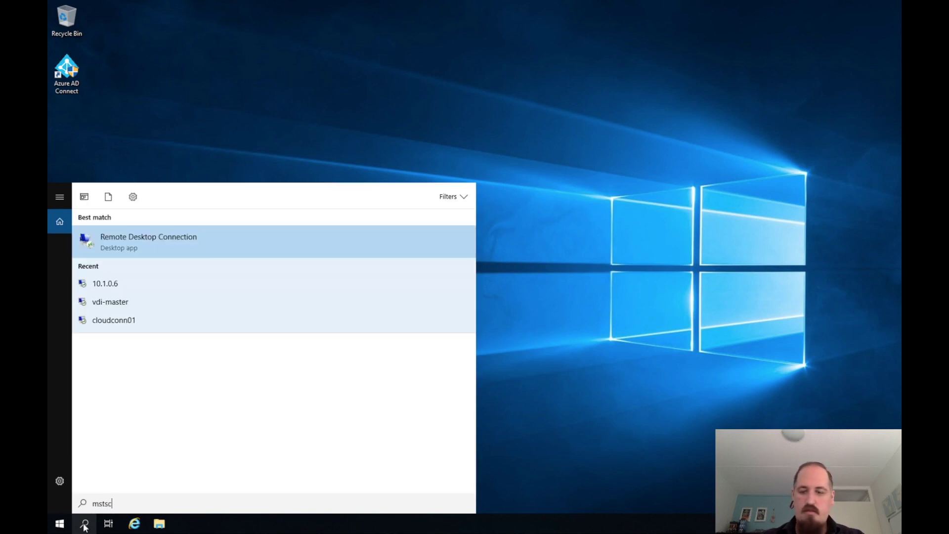
key(Return)
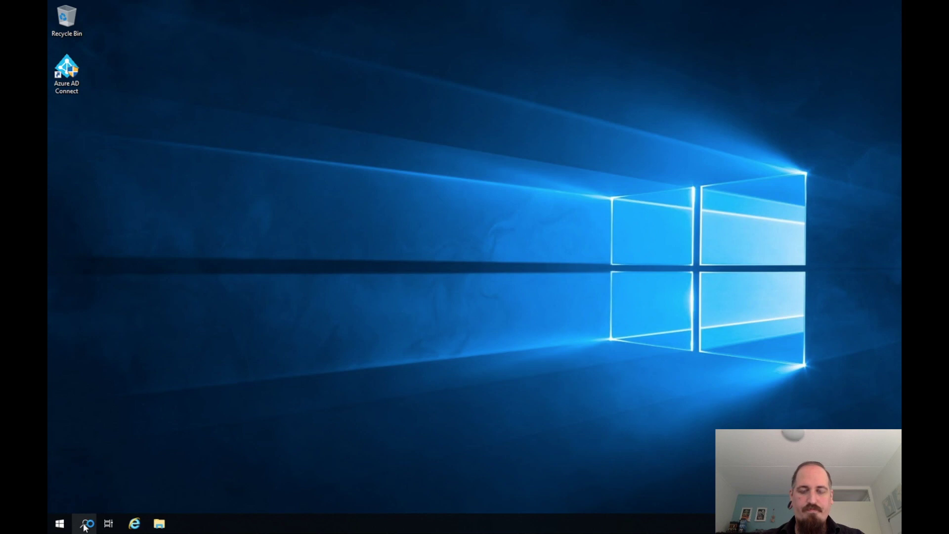
text(10.1.0.6)
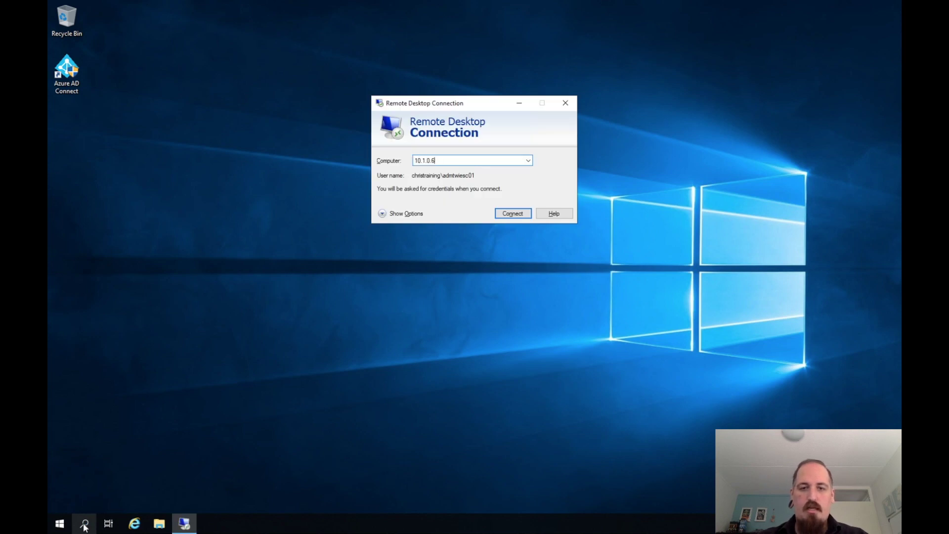
key(BackSpace)
key(BackSpace)
key(BackSpace)
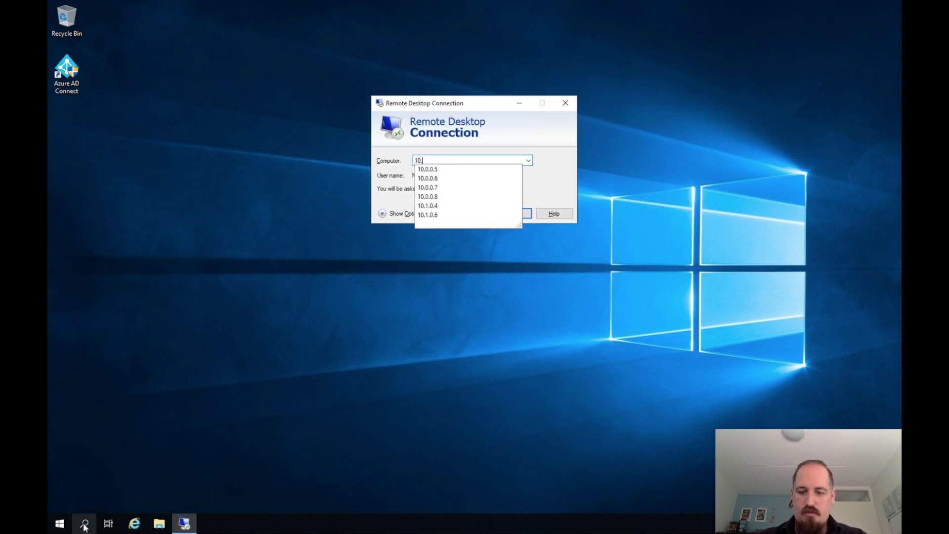
text(0.0.7)
key(Return)
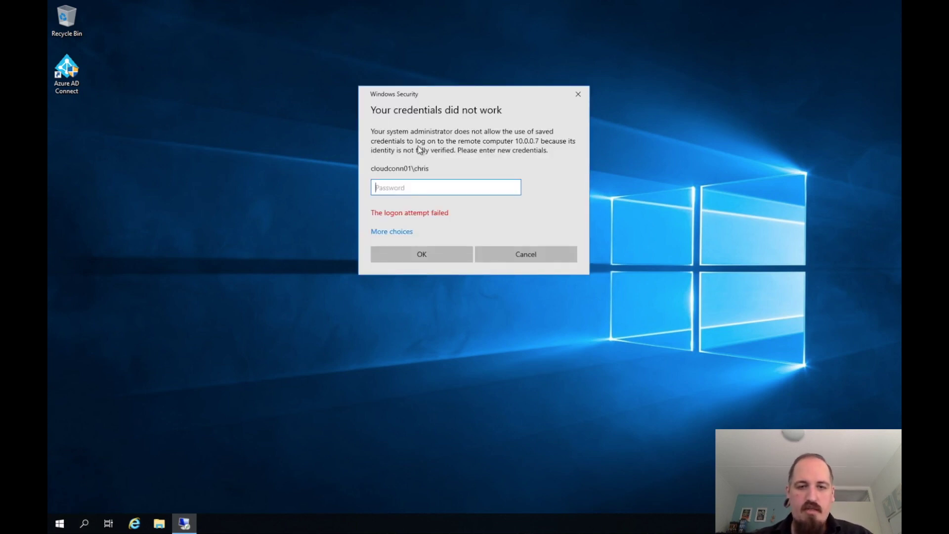
Step: Sign in with the local Cloudc01 account and its password, then accept the certificate warning
click(394, 232)
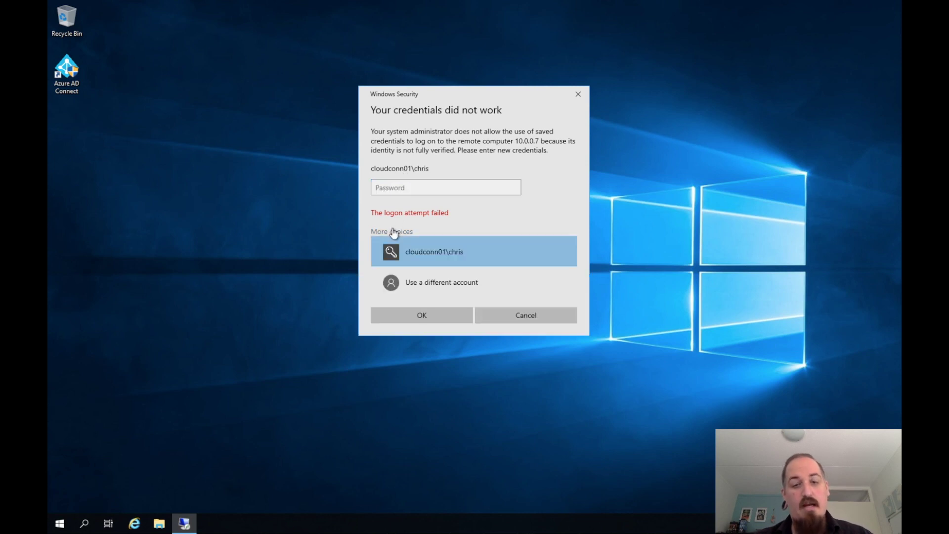
click(479, 293)
text(cloudcon)
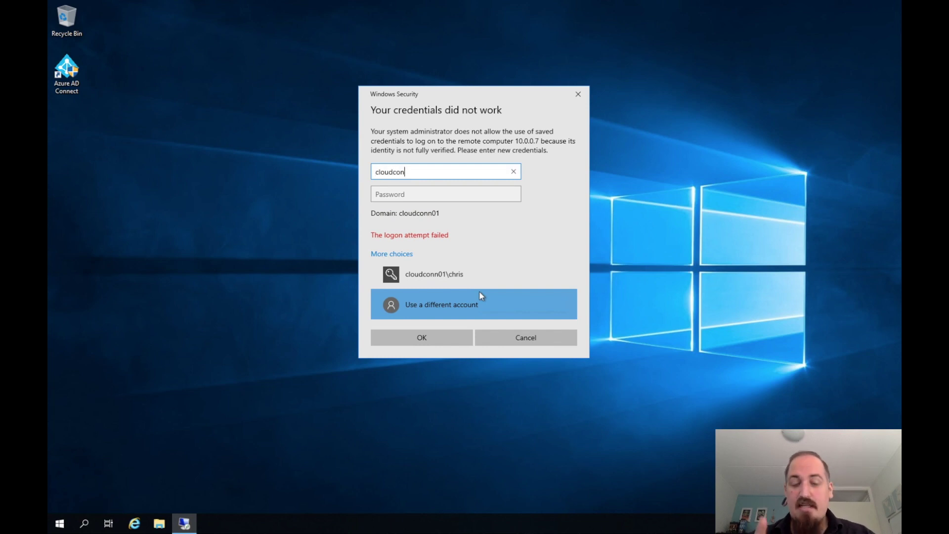
text(01)
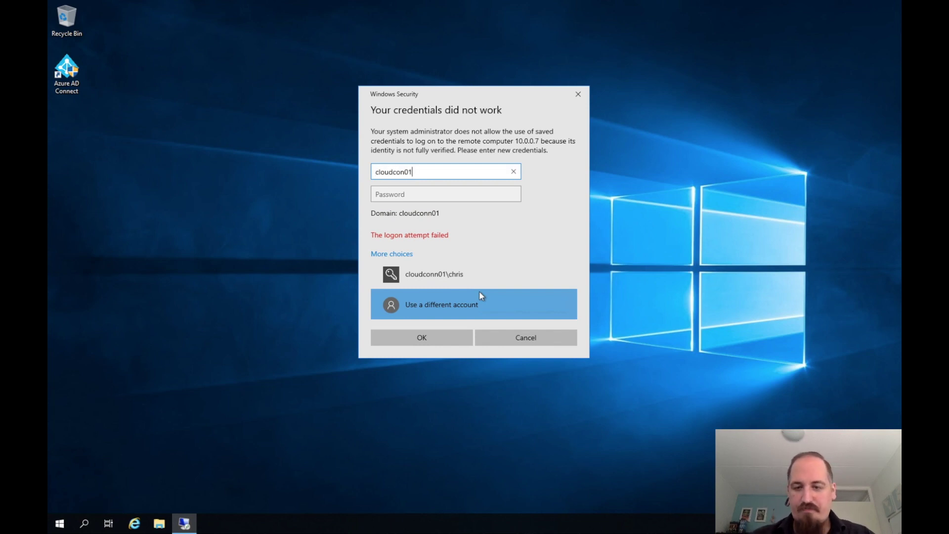
key(Left)
key(Left)
key(BackSpace)
key(BackSpace)
key(End)
text(\chris)
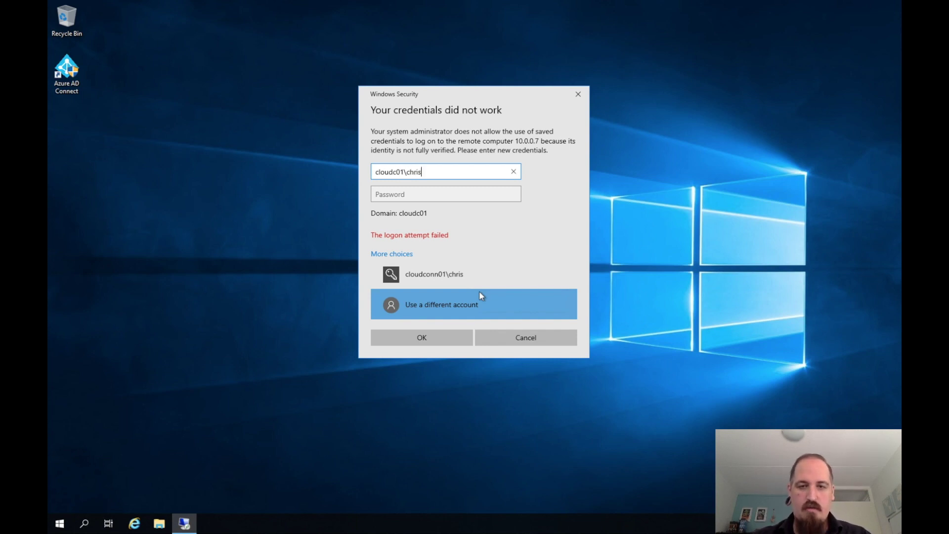
key(Tab)
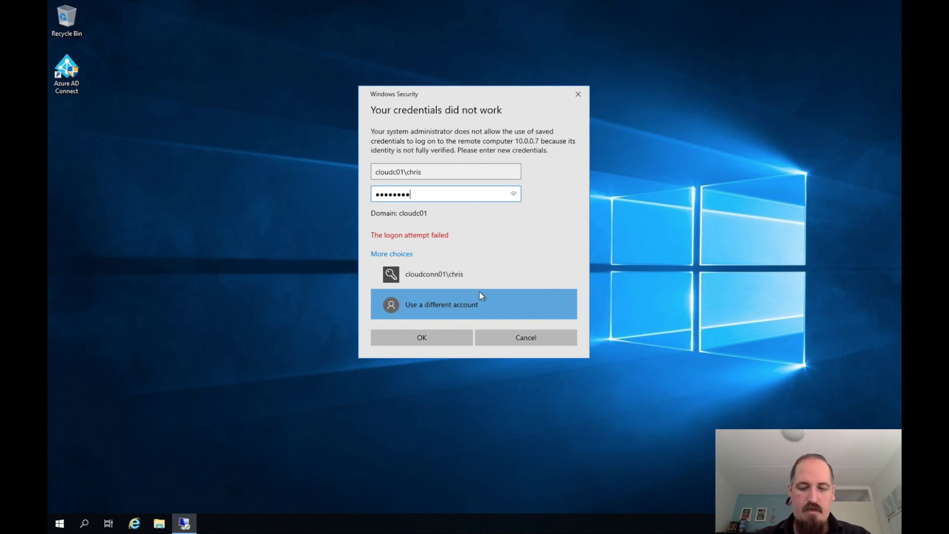
key(Return)
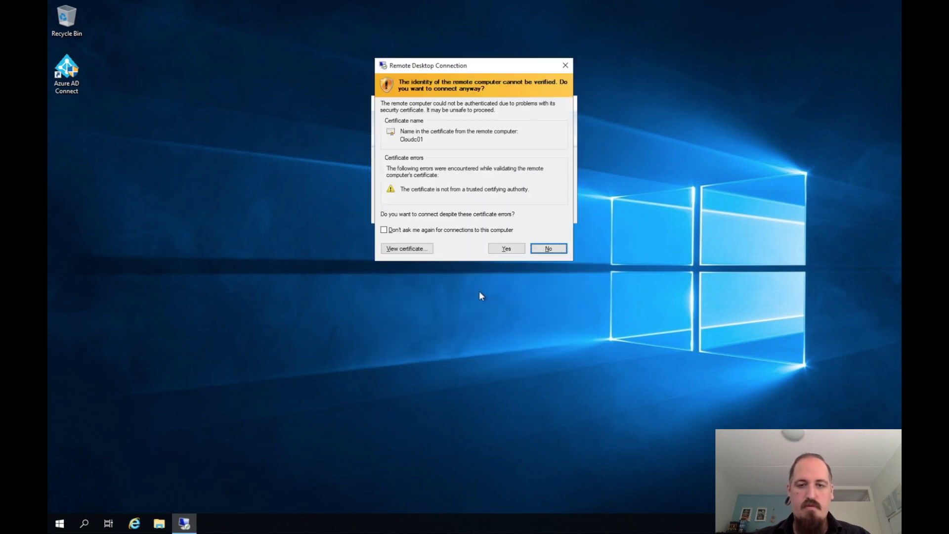
click(493, 248)
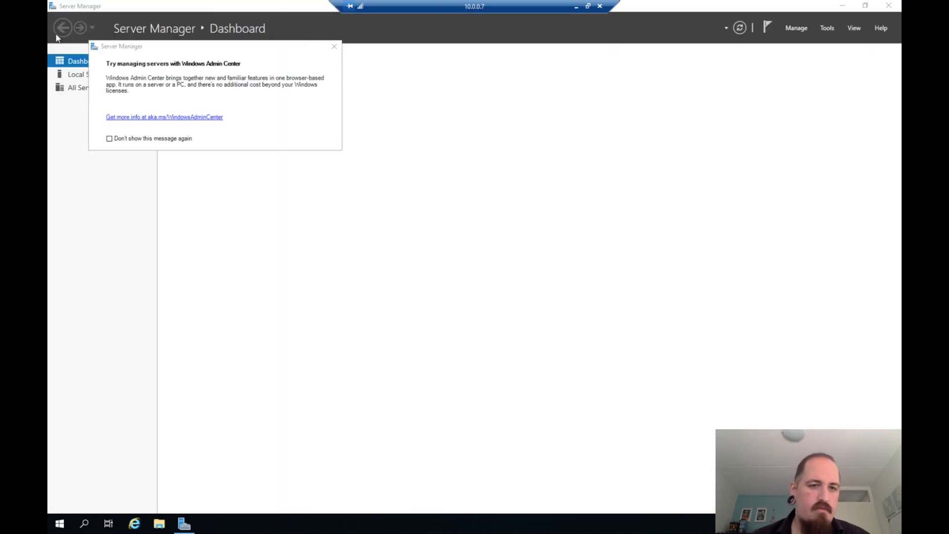
Step: Suppress the Windows Admin Center tip, launch Computer Management from Tools, and close Server Manager
click(149, 140)
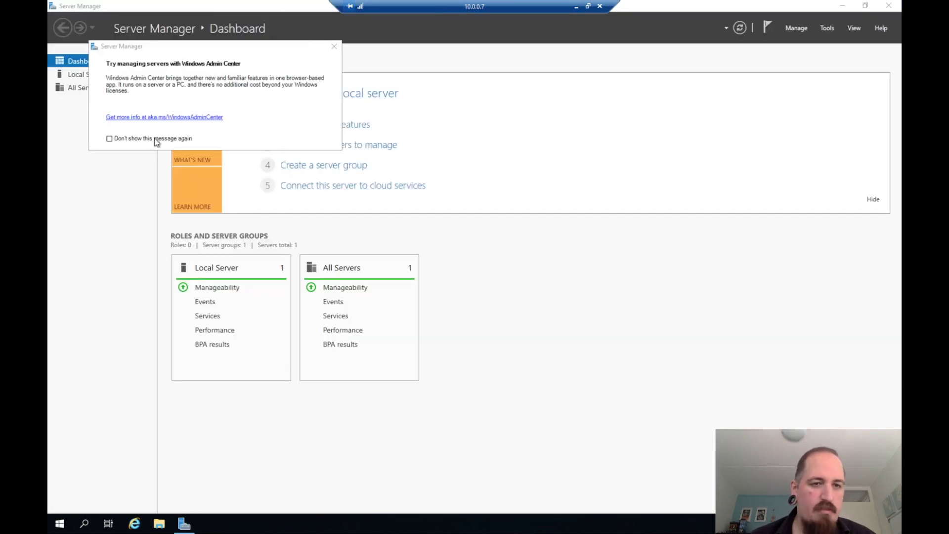
click(334, 48)
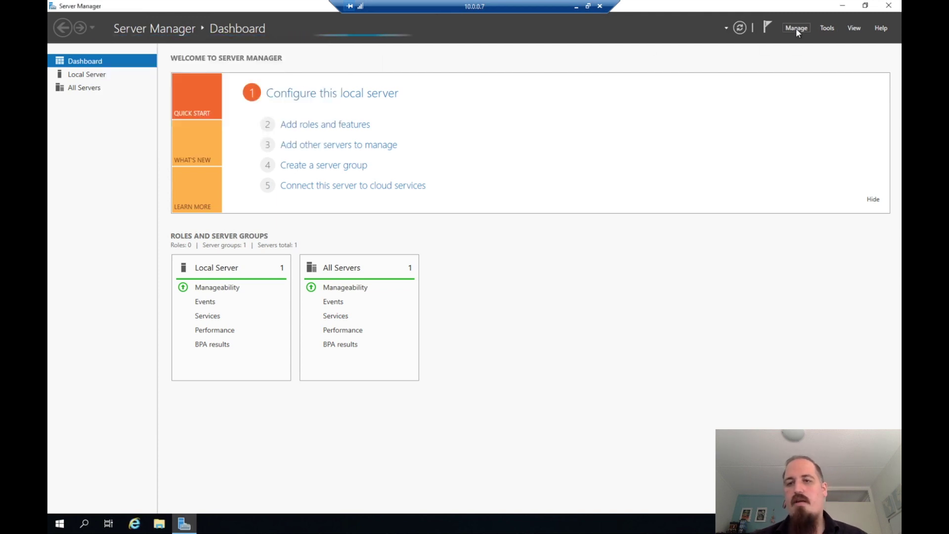
click(796, 28)
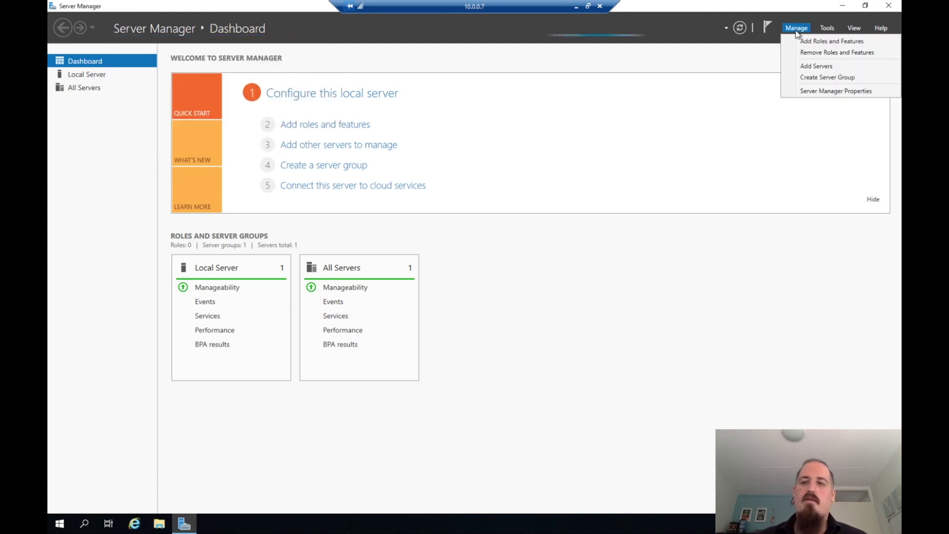
click(822, 28)
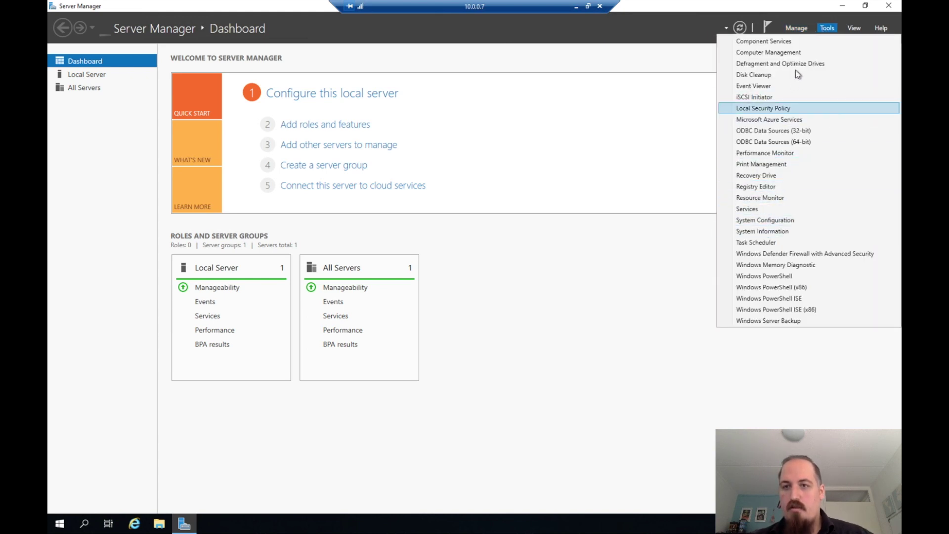
click(796, 52)
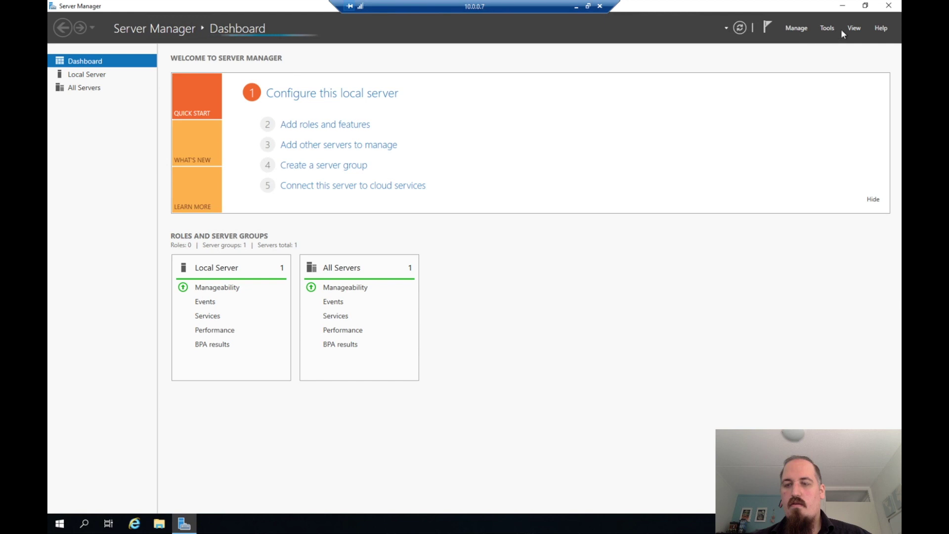
click(889, 6)
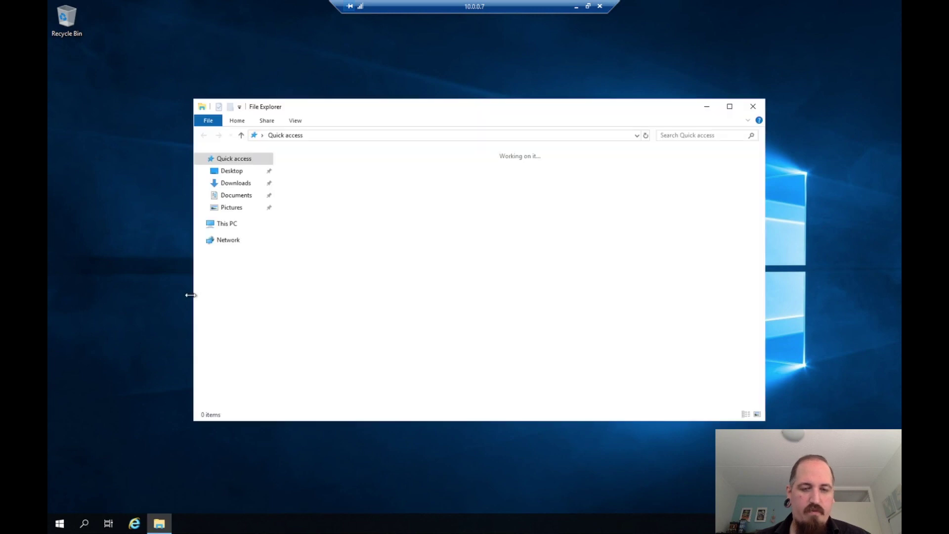
Step: Change This PC's membership to the christraining.nl domain using the domain admin credentials
right_click(228, 226)
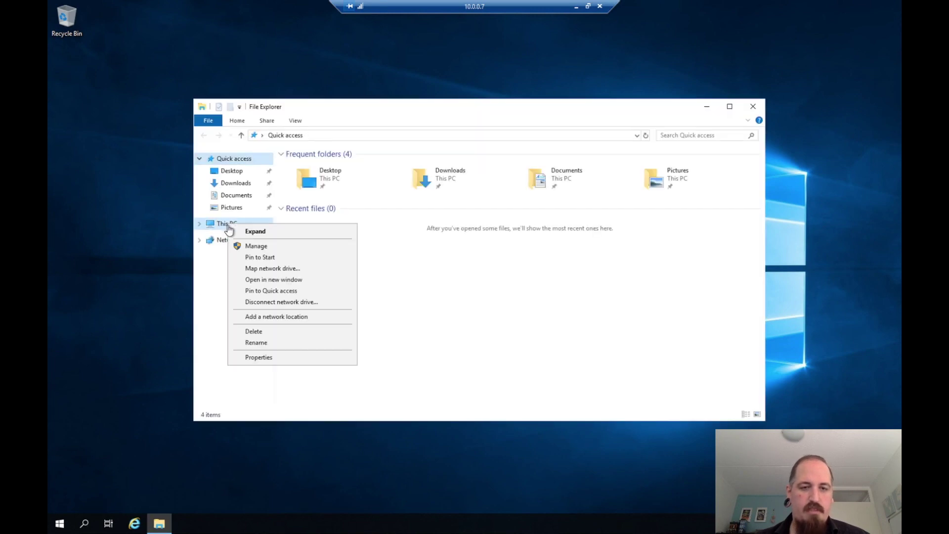
click(284, 357)
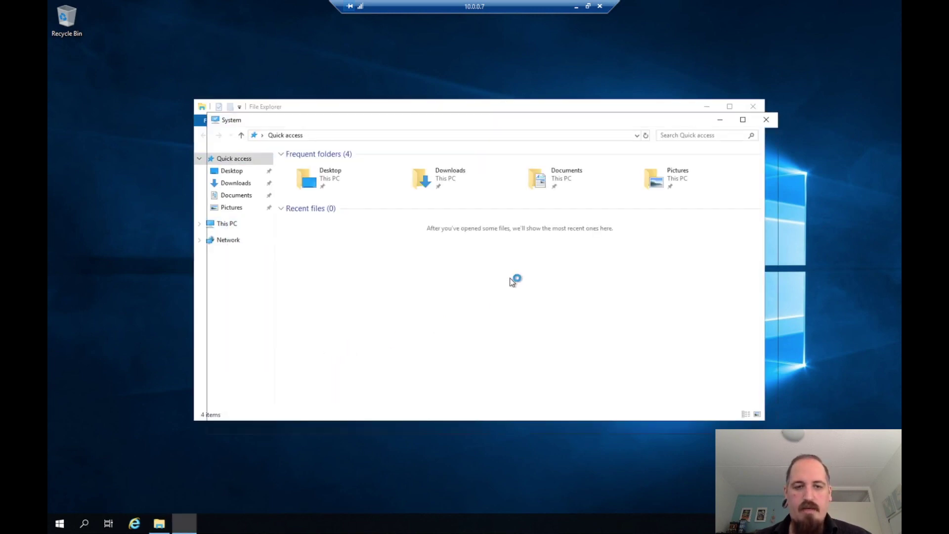
click(738, 302)
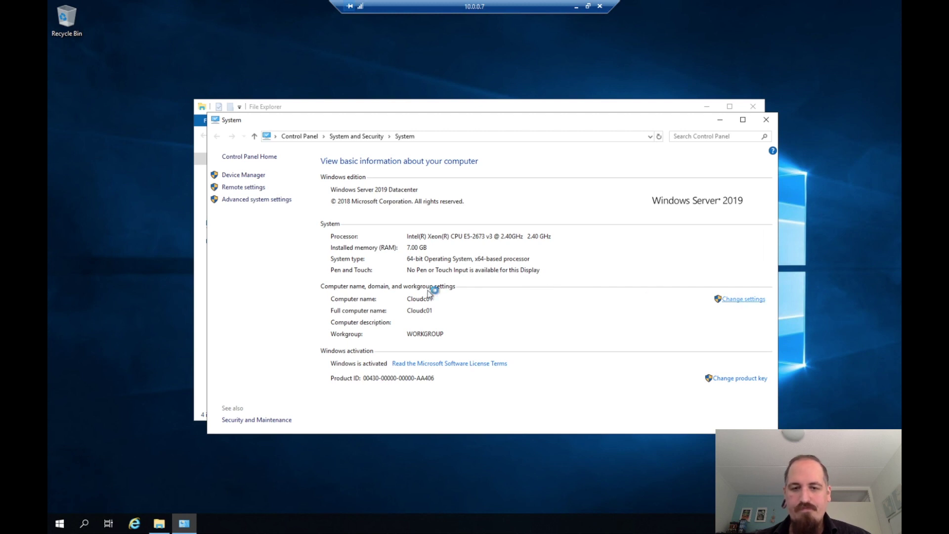
click(291, 191)
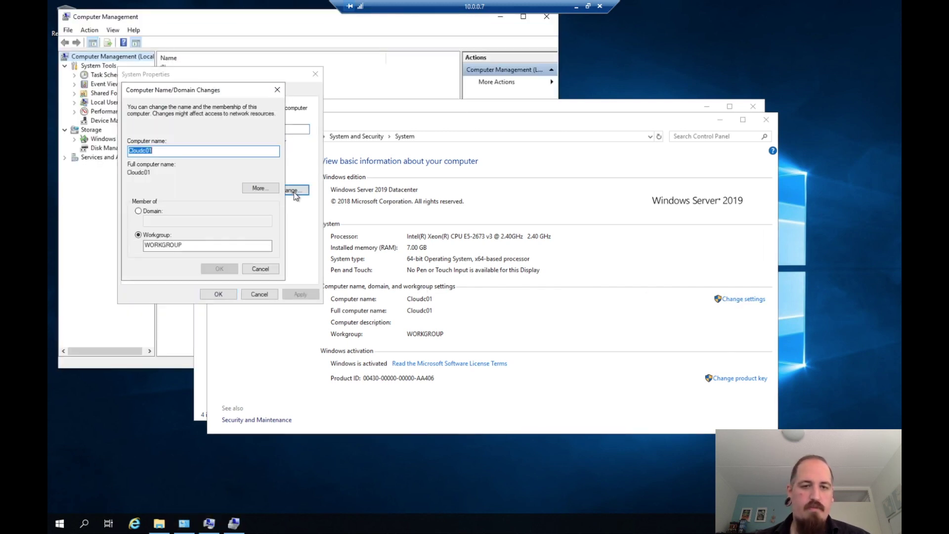
click(149, 213)
click(159, 220)
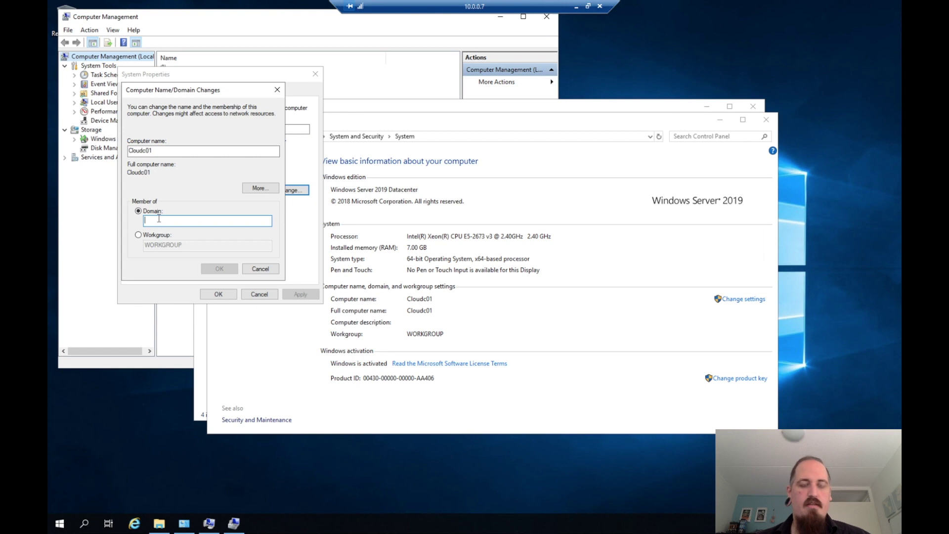
text(christrain)
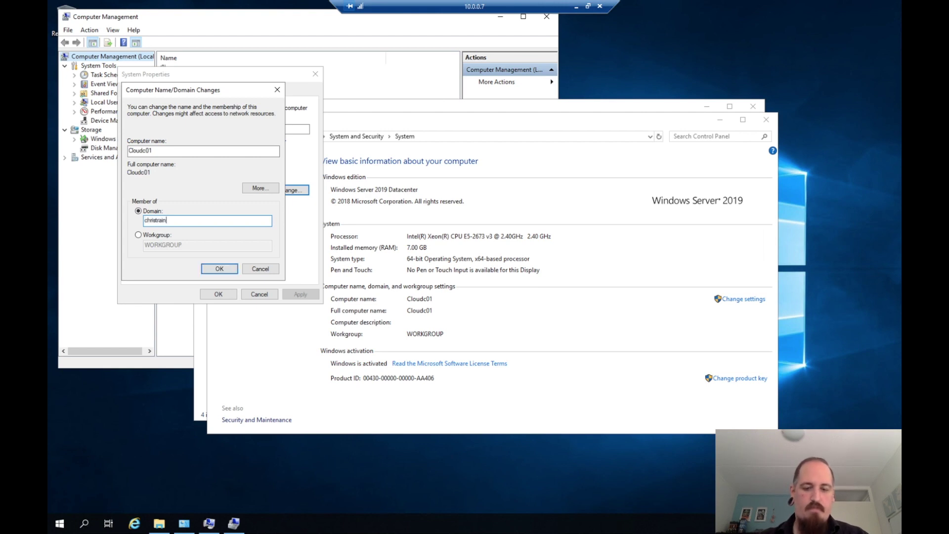
text(ing.nl)
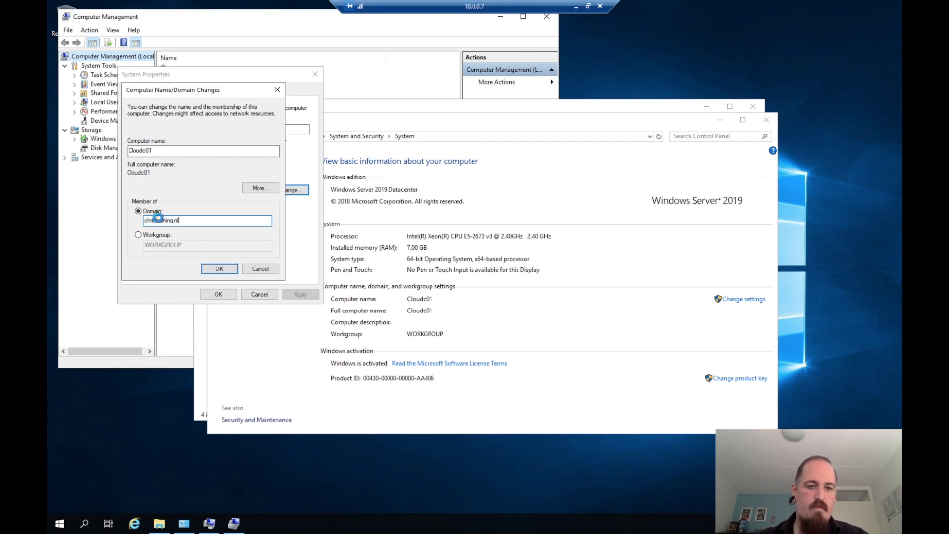
text(ad)
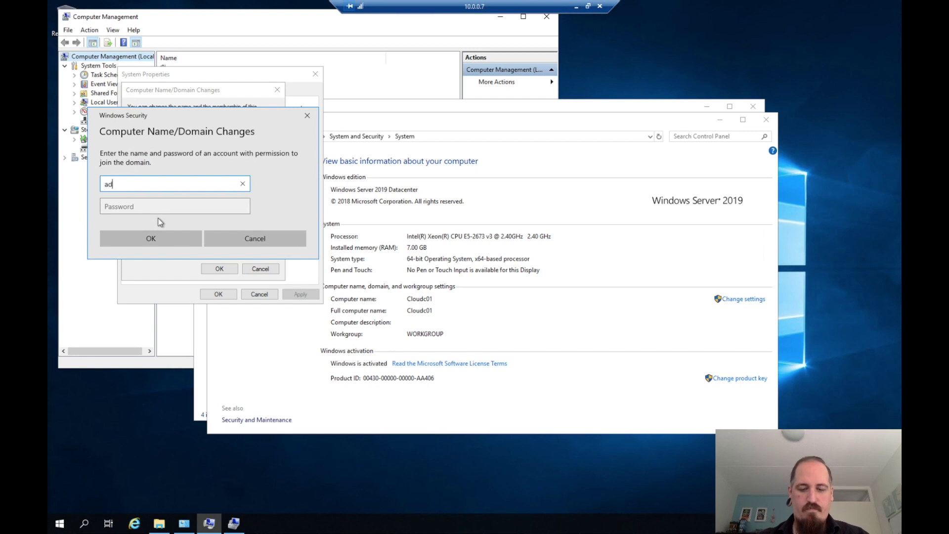
text(mtwieacsc01)
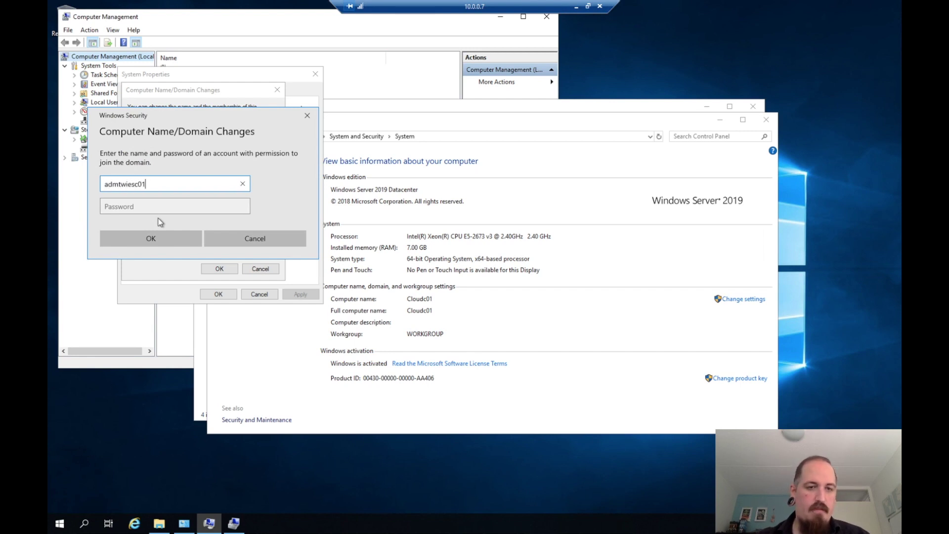
key(Tab)
text(***********)
key(Return)
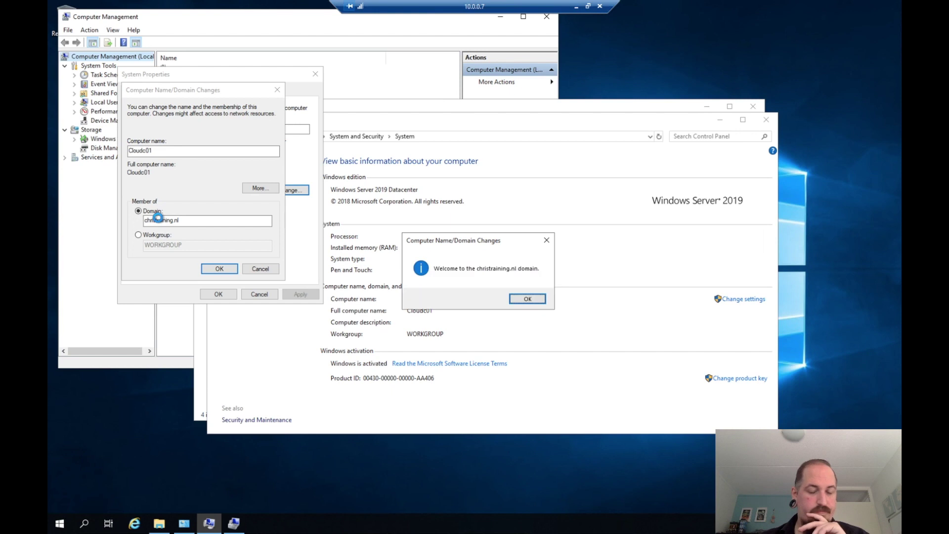
Step: Acknowledge the domain welcome and restart notices, close System Properties, and restart now
click(538, 299)
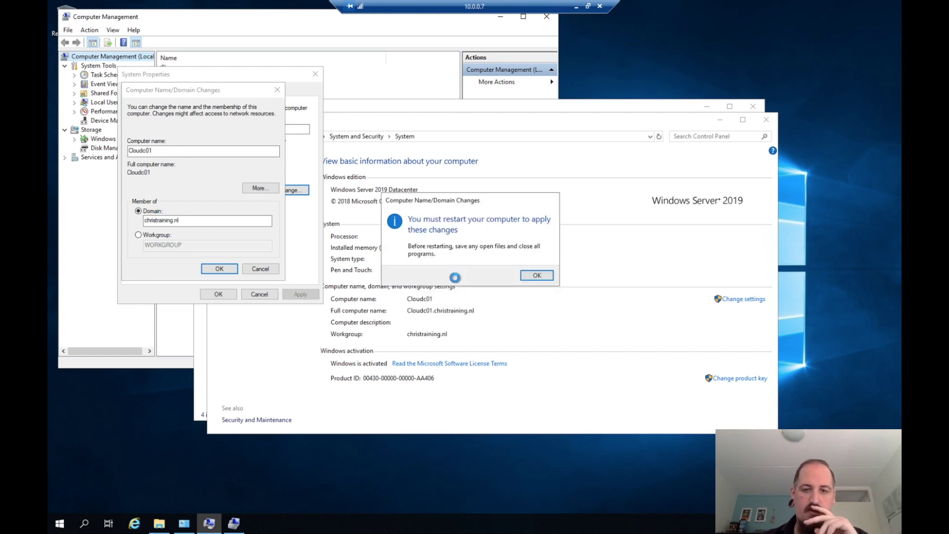
click(544, 278)
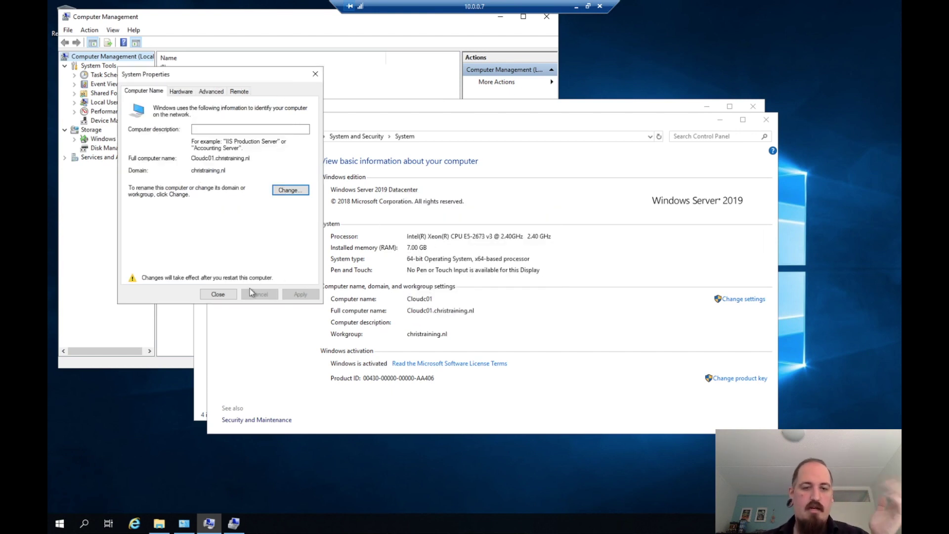
click(218, 295)
click(483, 271)
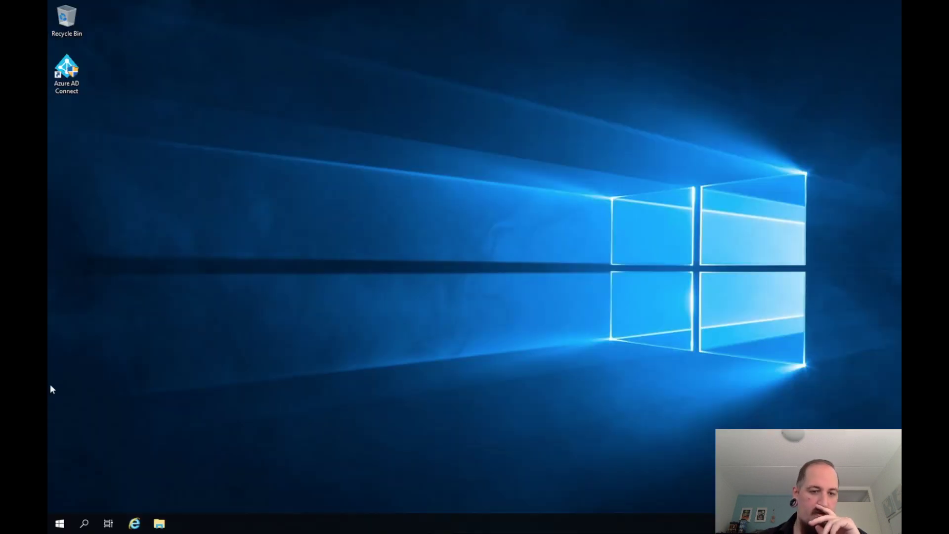
Step: Launch Firefox, decline the default-browser prompt, and browse to citrix.cloud.com
click(58, 523)
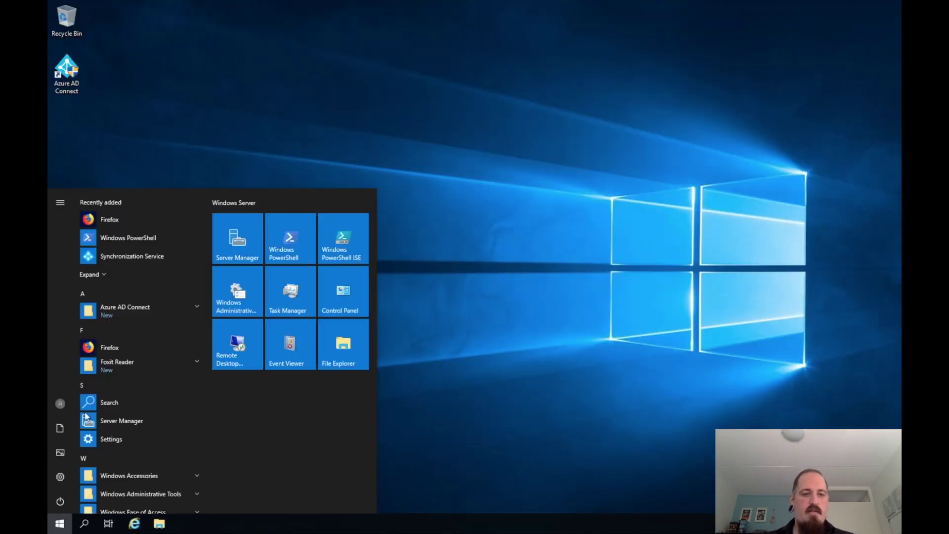
click(144, 220)
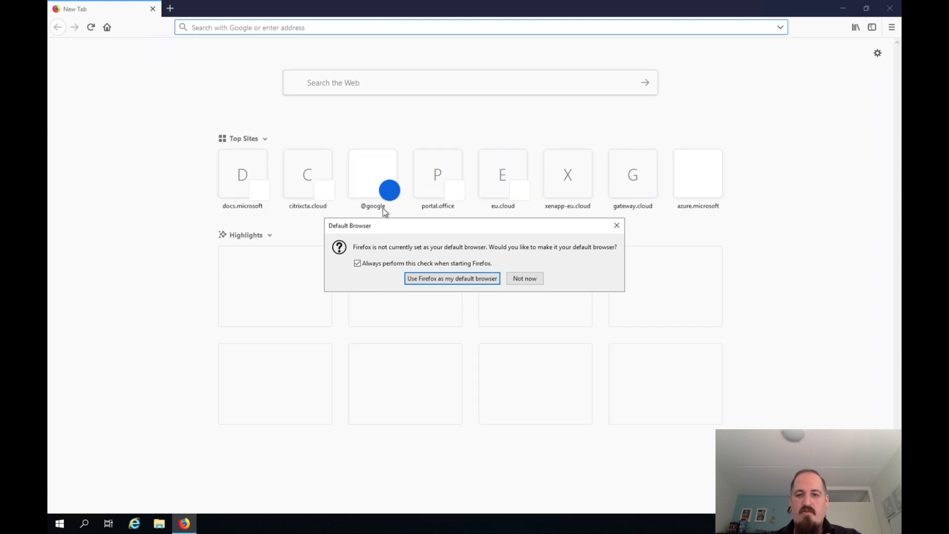
click(525, 279)
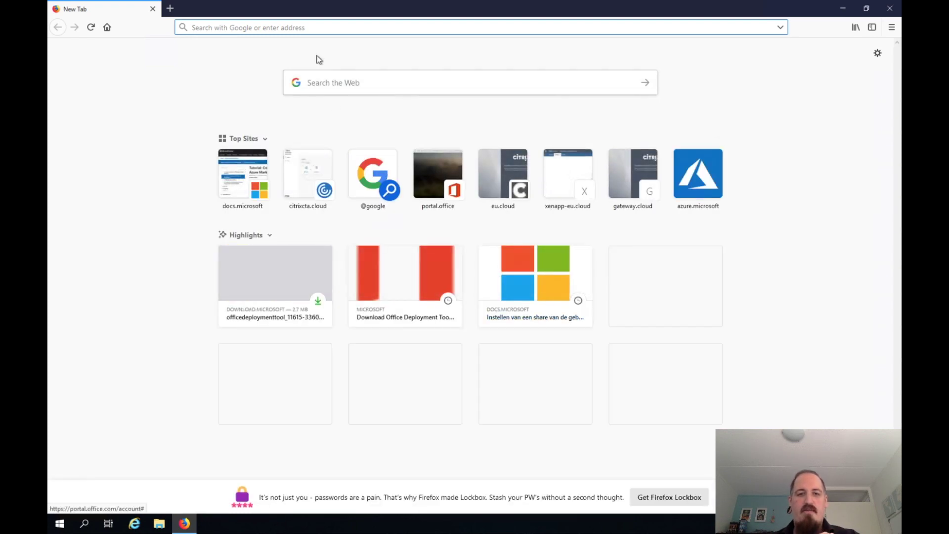
text(citrix)
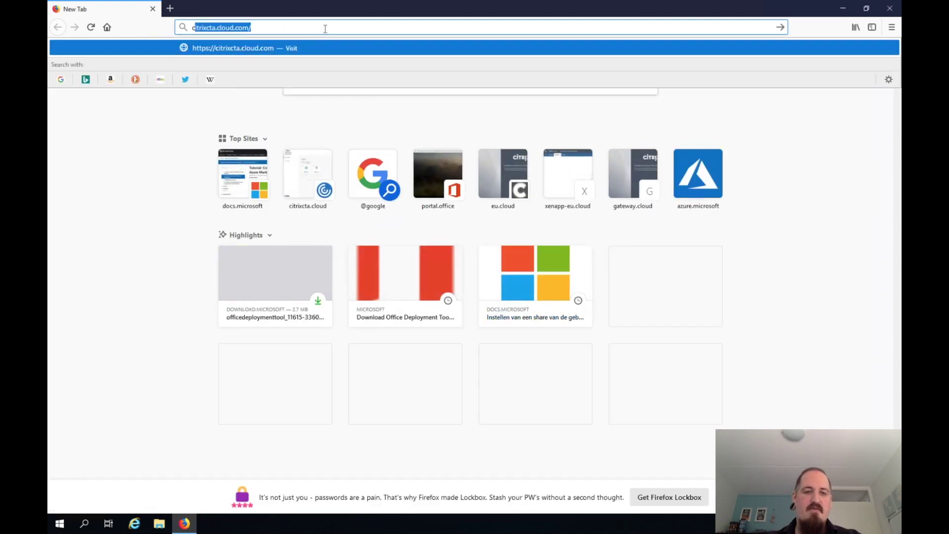
text(.cloud.com)
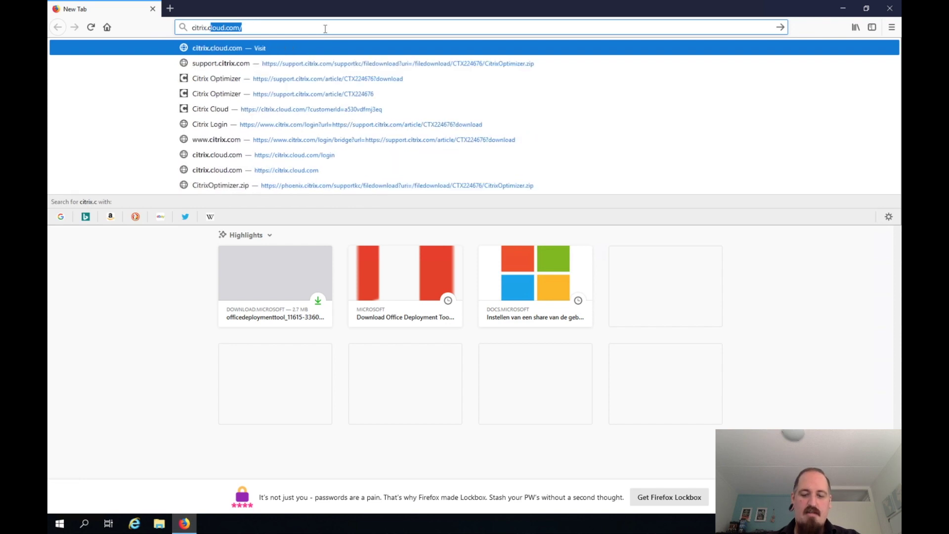
key(Return)
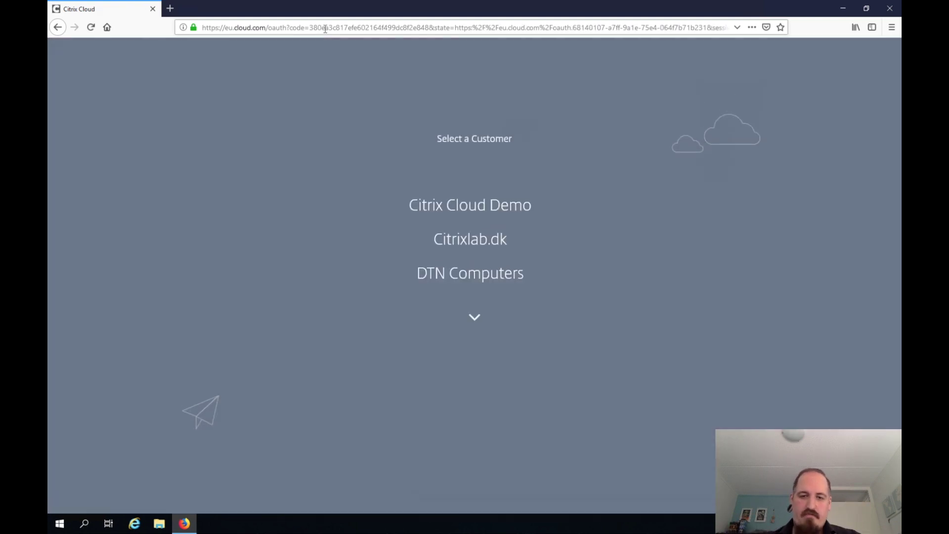
Step: Choose the Citrixlab.dk customer, save a new CTW-Azure resource location, and open its Cloud Connectors dialog
click(474, 239)
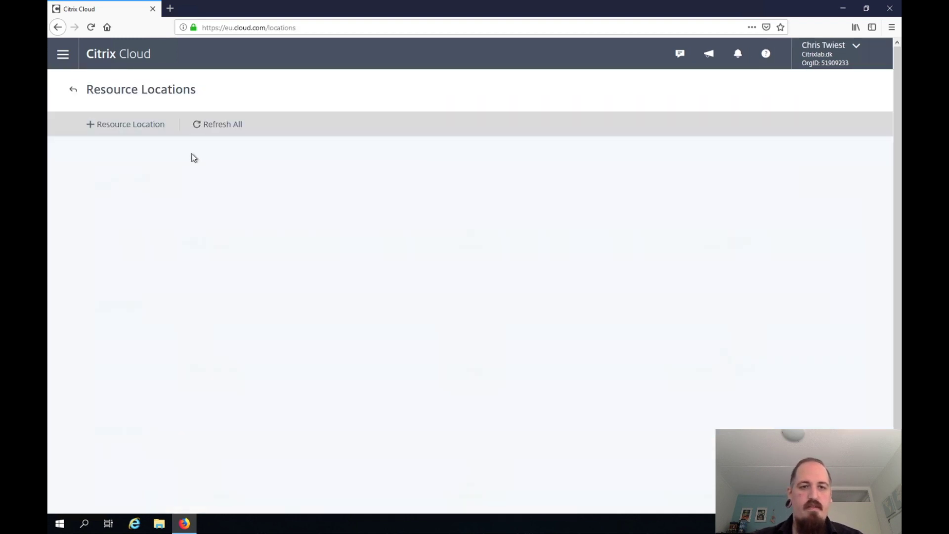
click(141, 126)
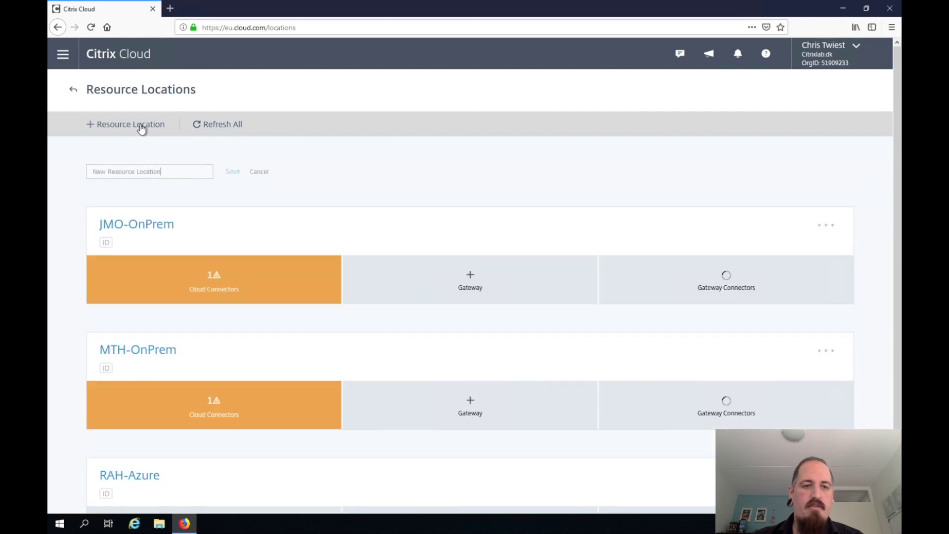
drag(161, 171, 49, 165)
text(CTW-)
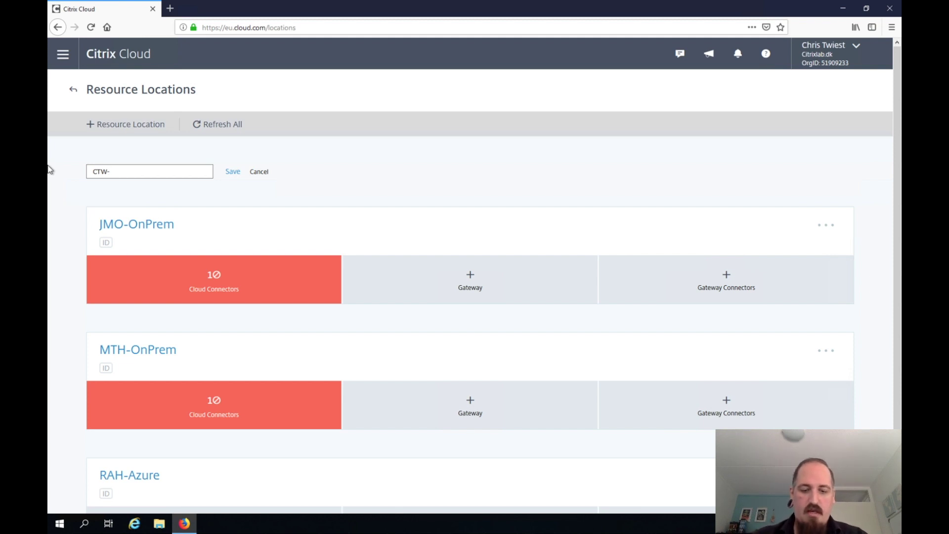
text(zure)
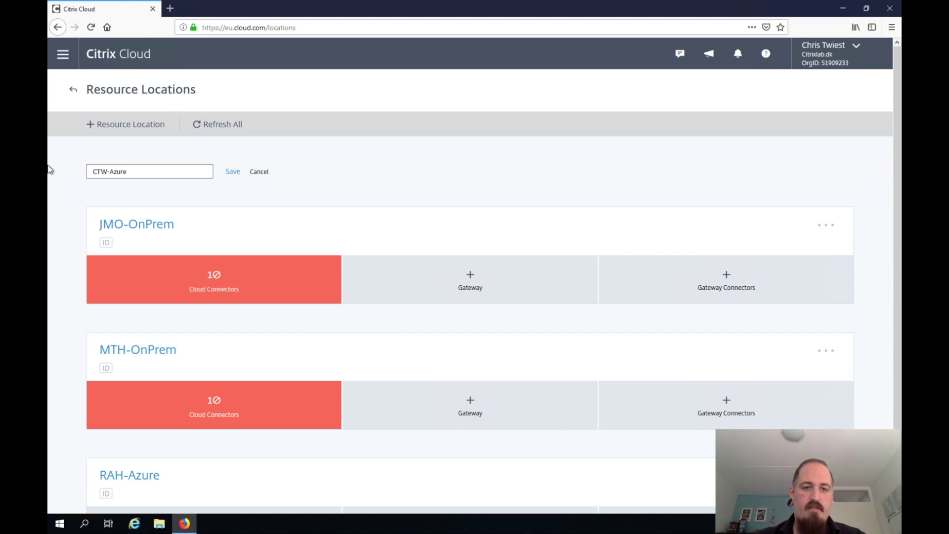
scroll(235, 159, down, 1)
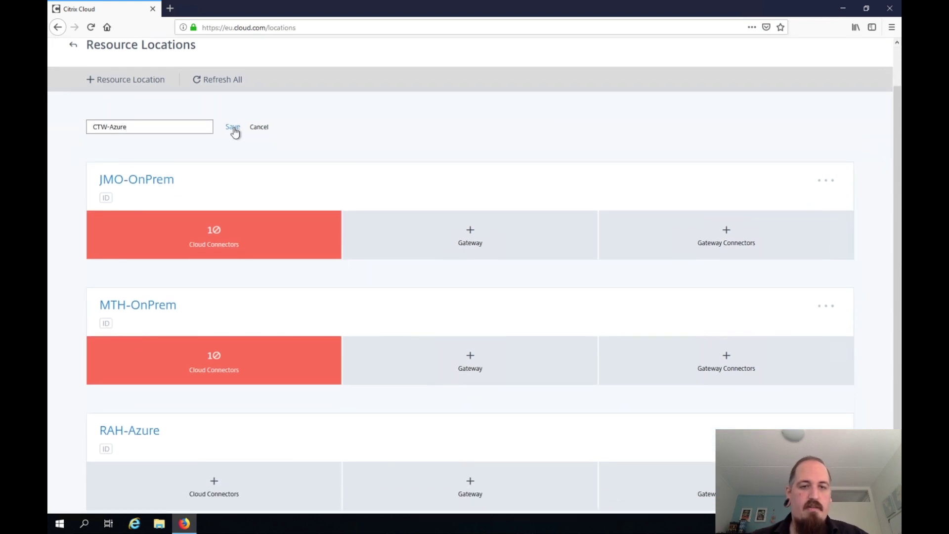
click(232, 127)
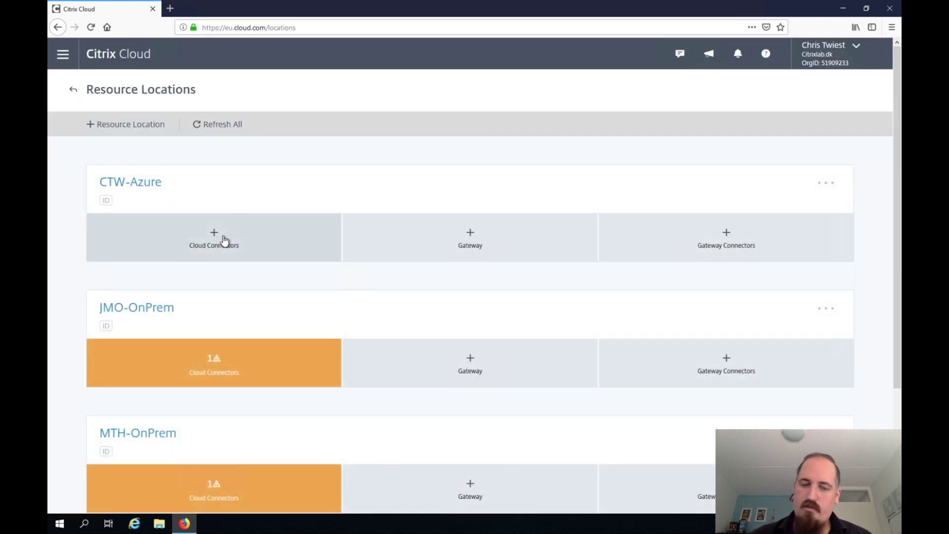
click(224, 239)
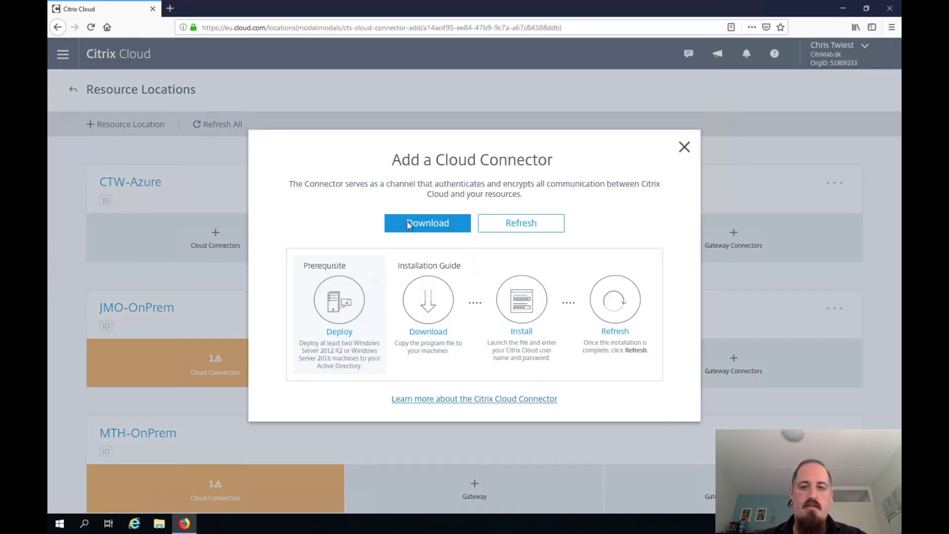
Step: Download and save the cwcconnector.exe installer, then show it in the Downloads folder
click(433, 225)
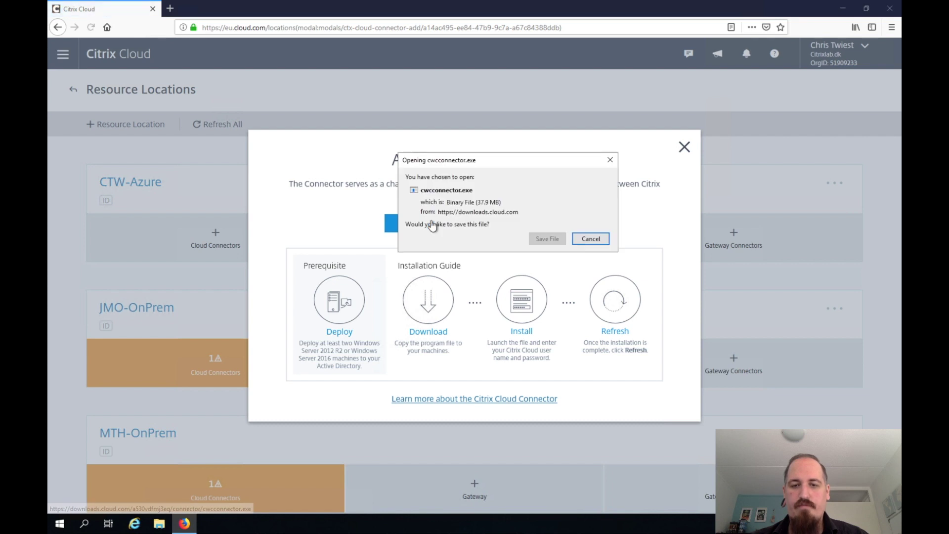
click(547, 239)
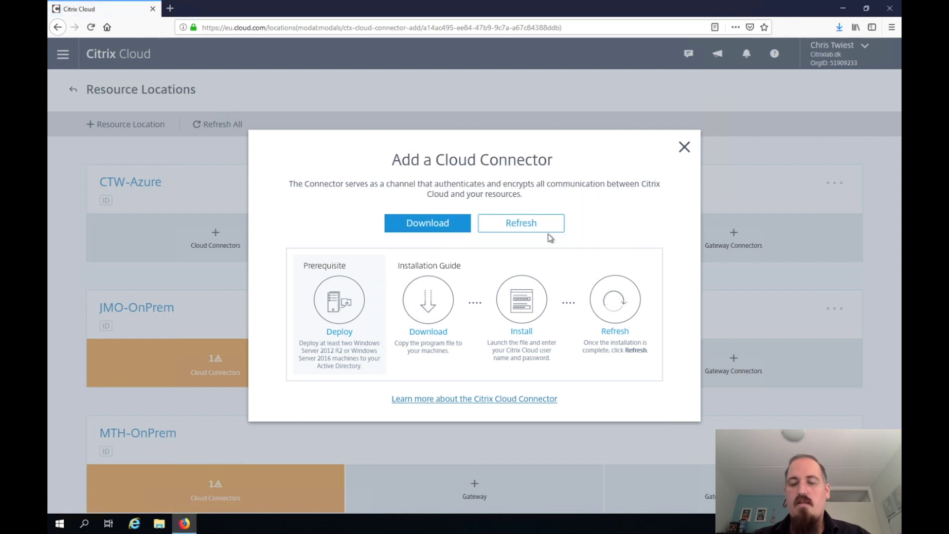
click(839, 29)
click(824, 60)
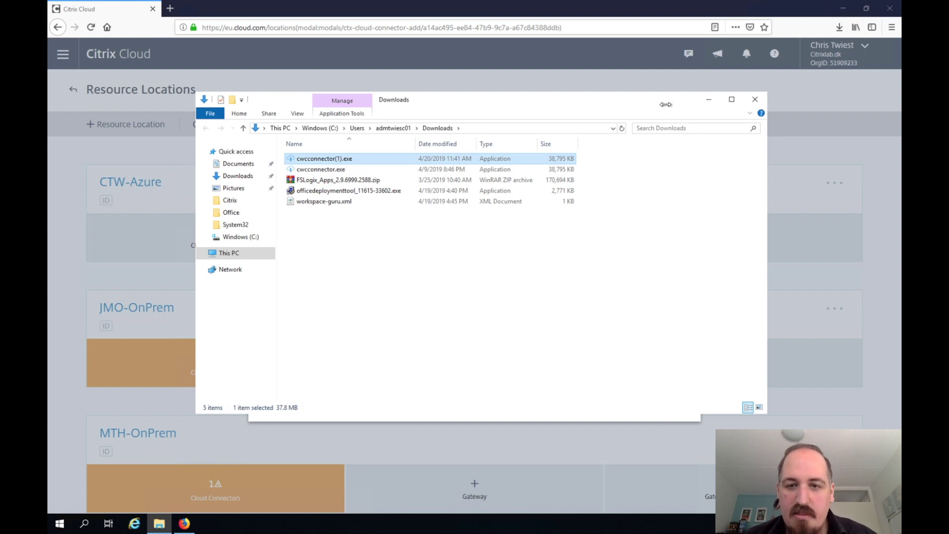
Step: Minimize the browser and connect via mstsc using the christraining domain admin account and password
click(849, 9)
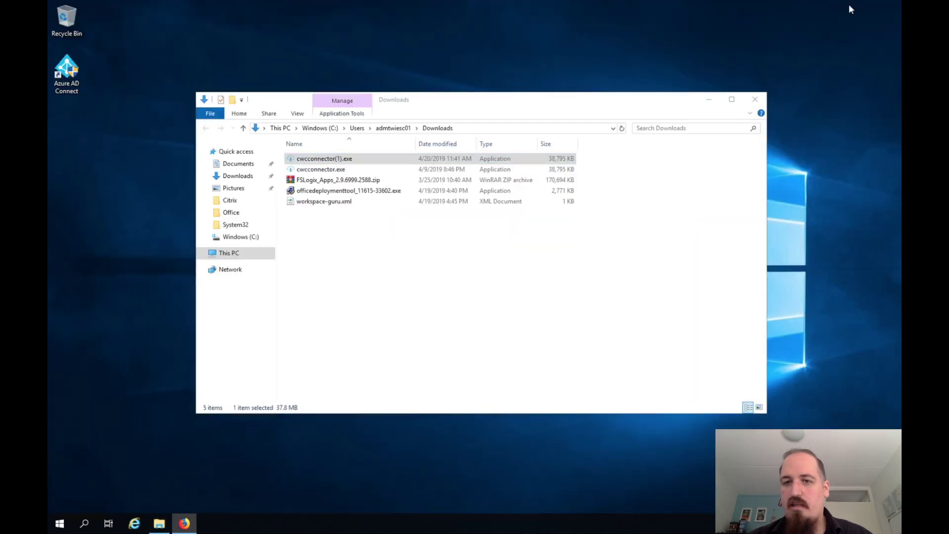
click(85, 523)
text(mstsc)
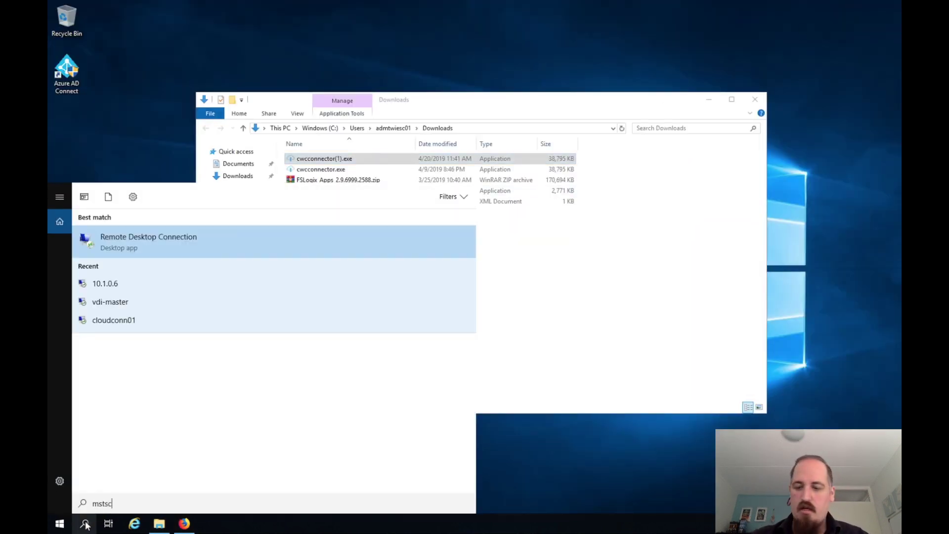
key(Return)
key(Return)
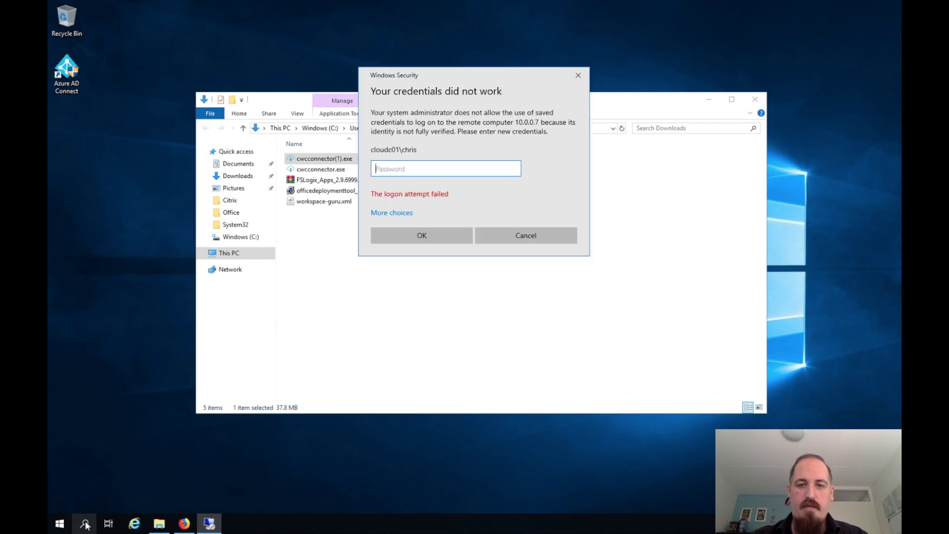
click(409, 213)
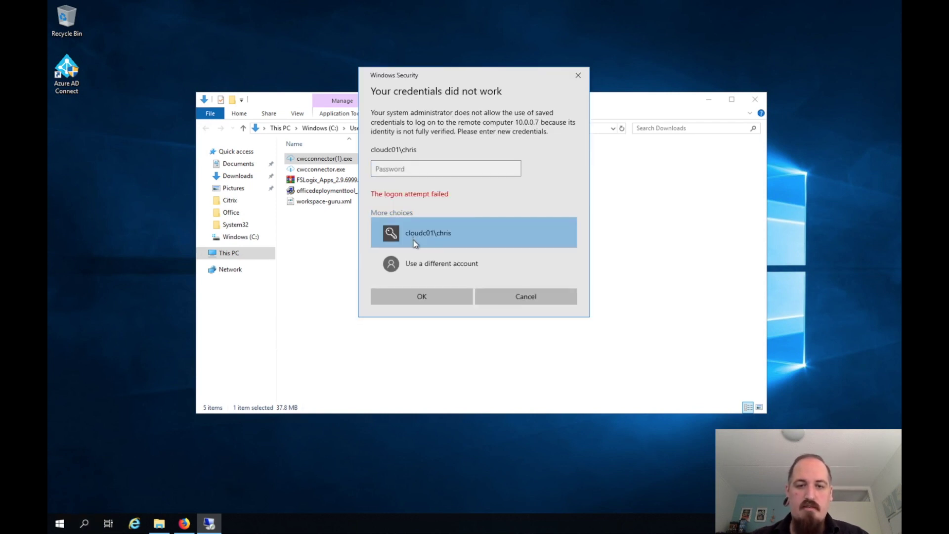
click(419, 263)
text(christraining)
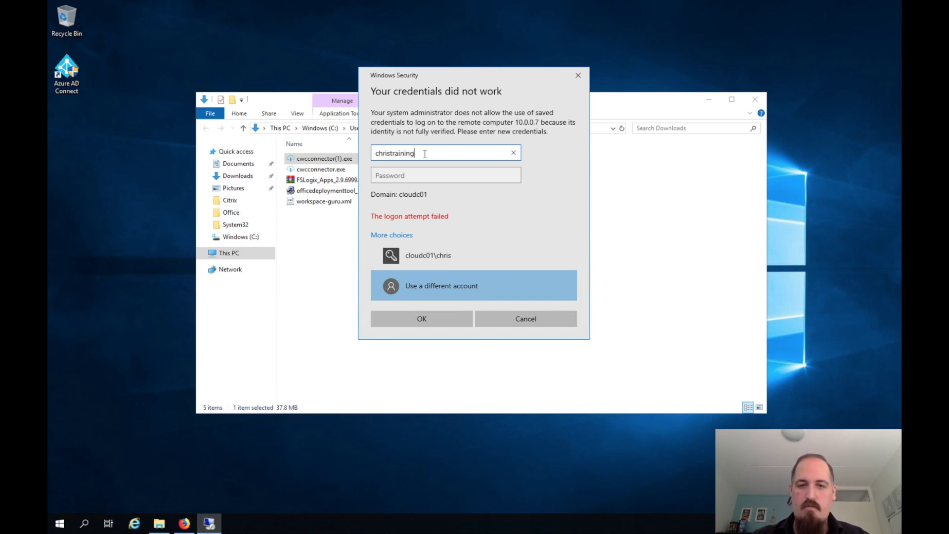
text(\admtwiesc01)
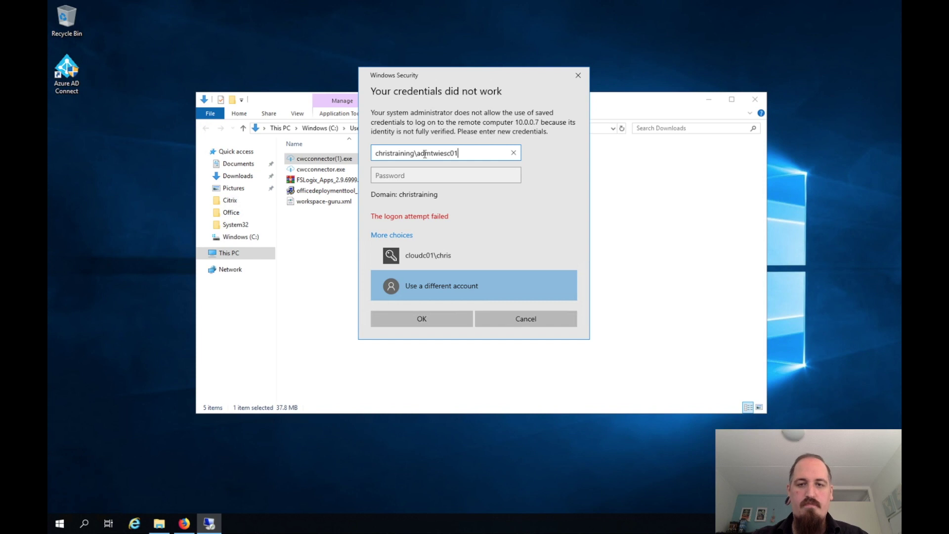
key(Tab)
text(••••••••)
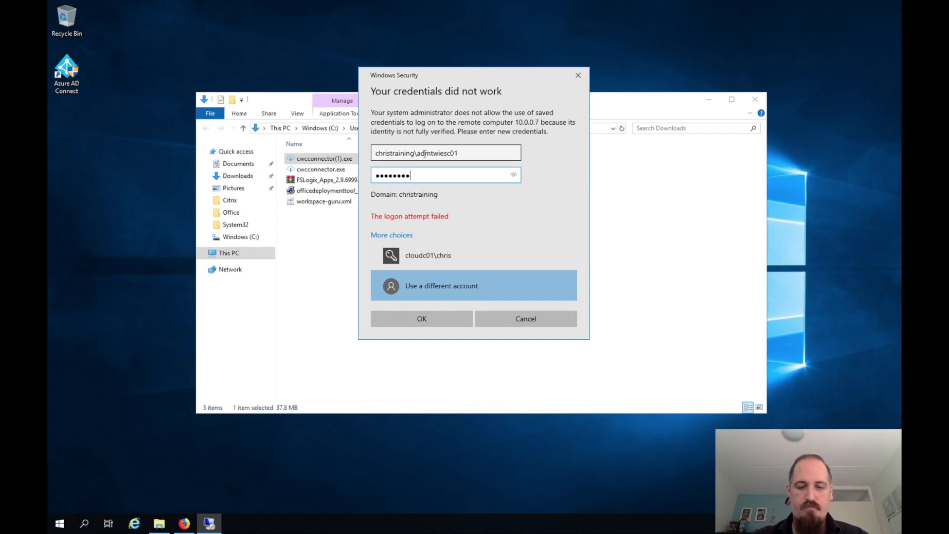
text(••••)
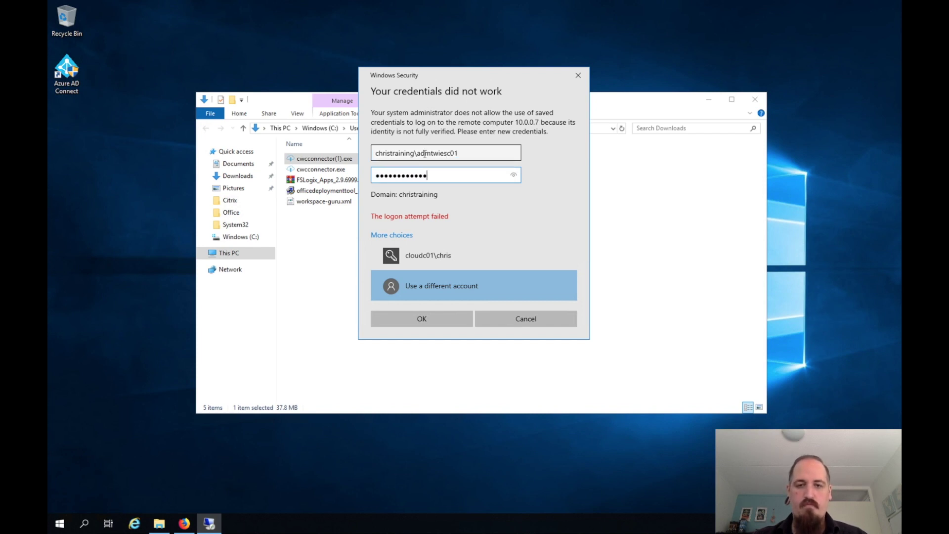
key(Return)
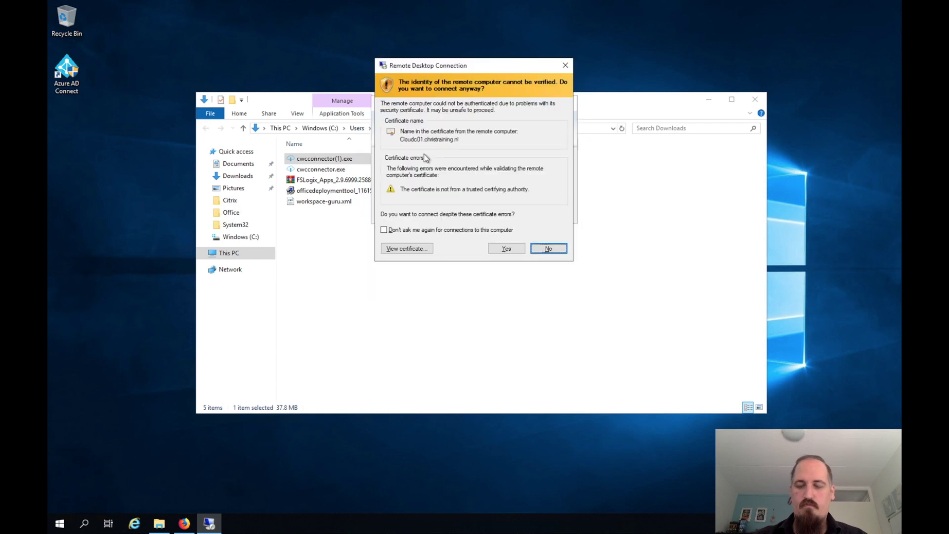
Step: Accept the certificate, close Server Manager, paste cwcconnector(1).exe onto the remote desktop and run it
click(507, 248)
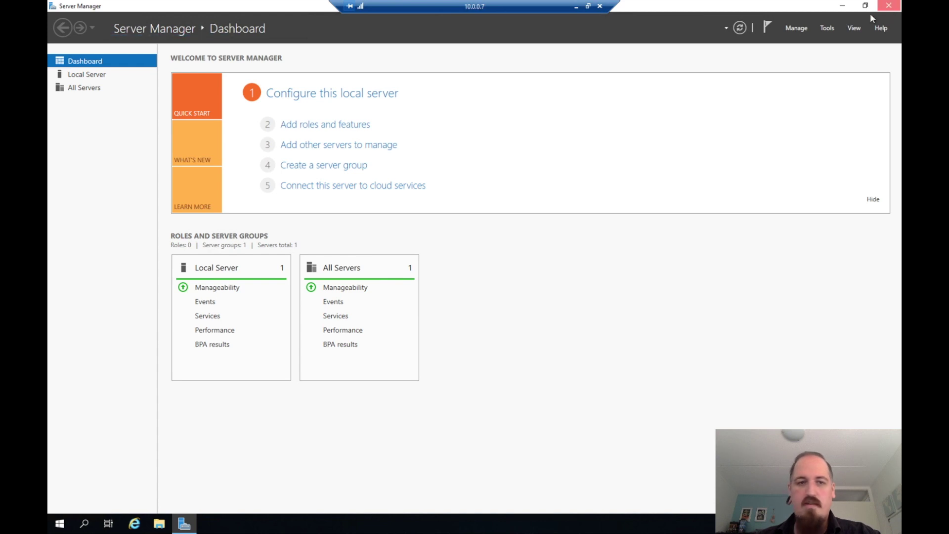
click(889, 9)
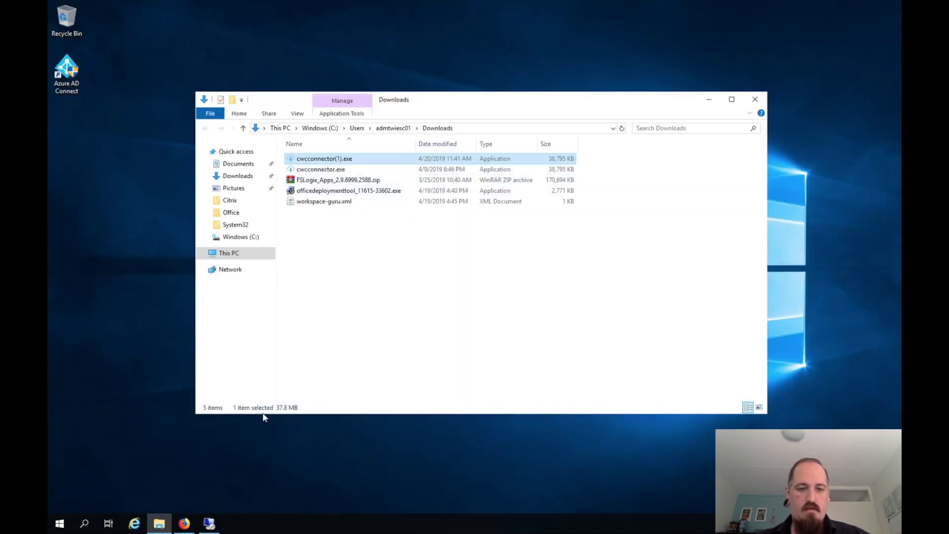
click(207, 525)
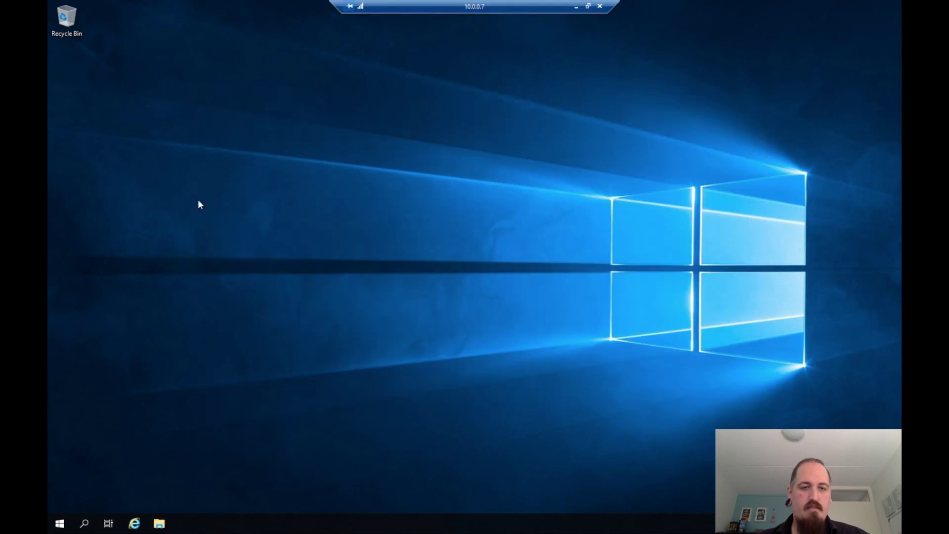
key(ctrl+v)
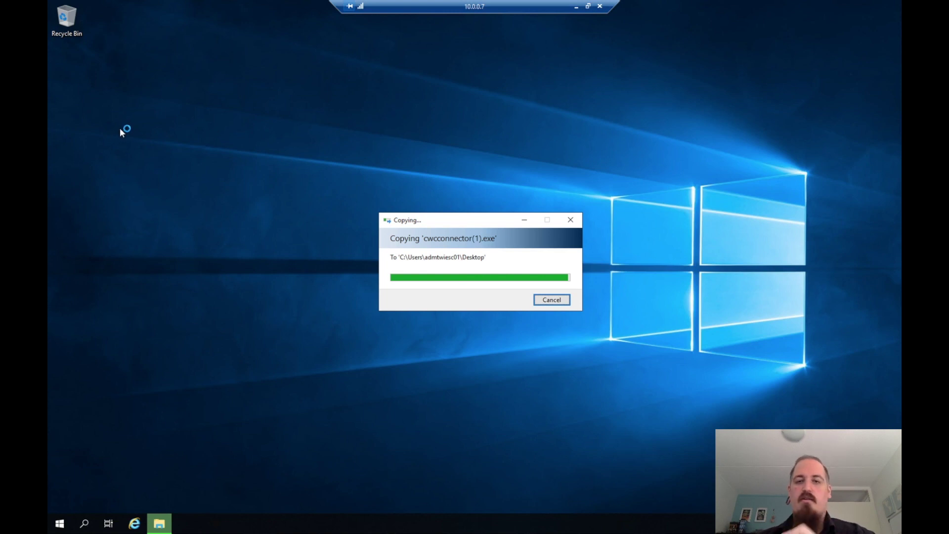
double_click(68, 75)
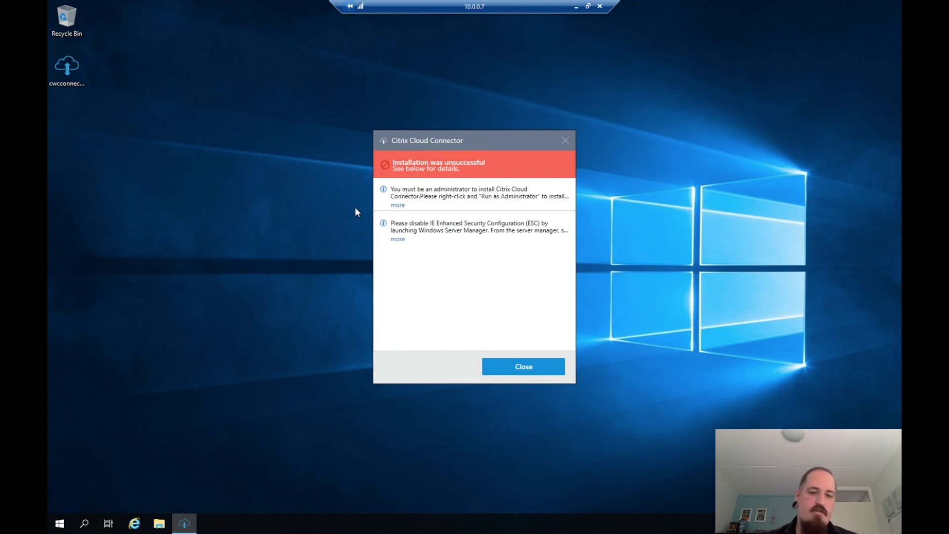
Step: Turn off IE Enhanced Security Configuration for Administrators and Users in Server Manager, then close it
click(59, 524)
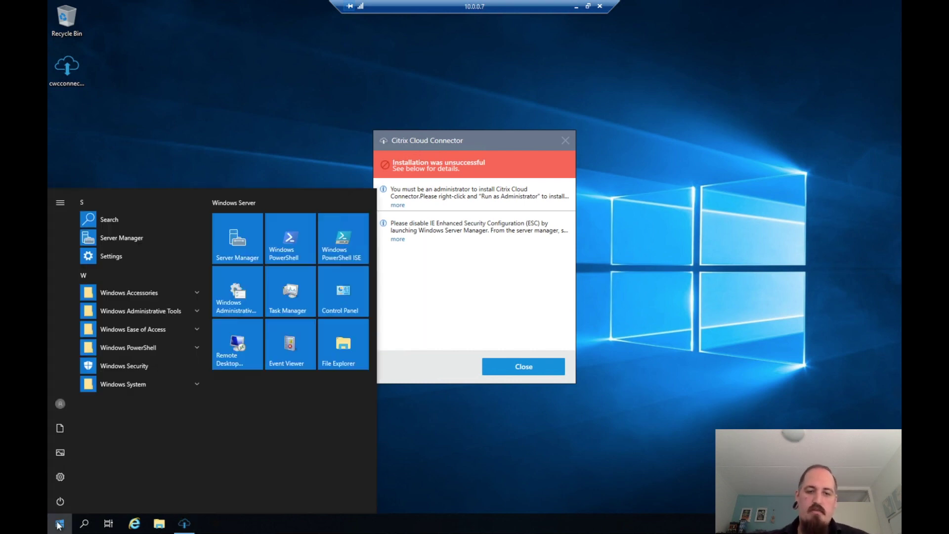
click(241, 244)
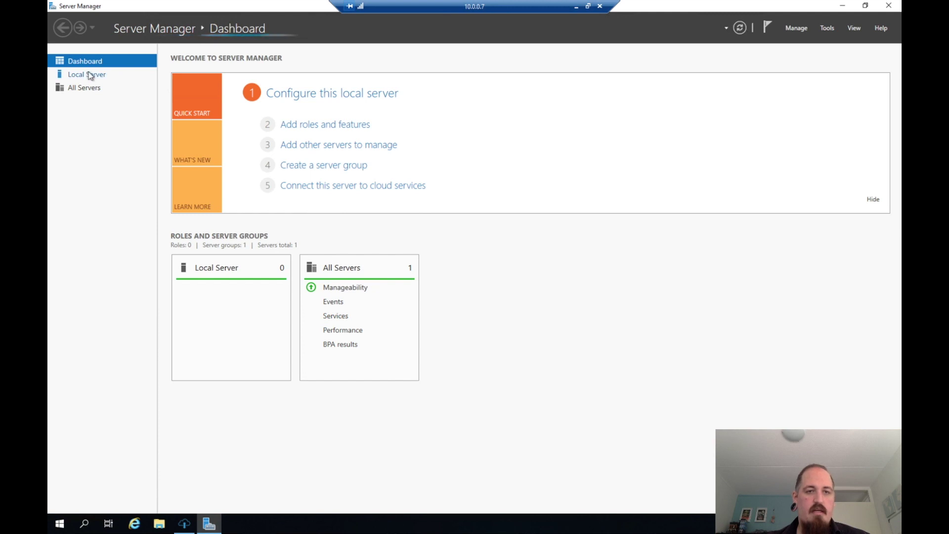
click(89, 75)
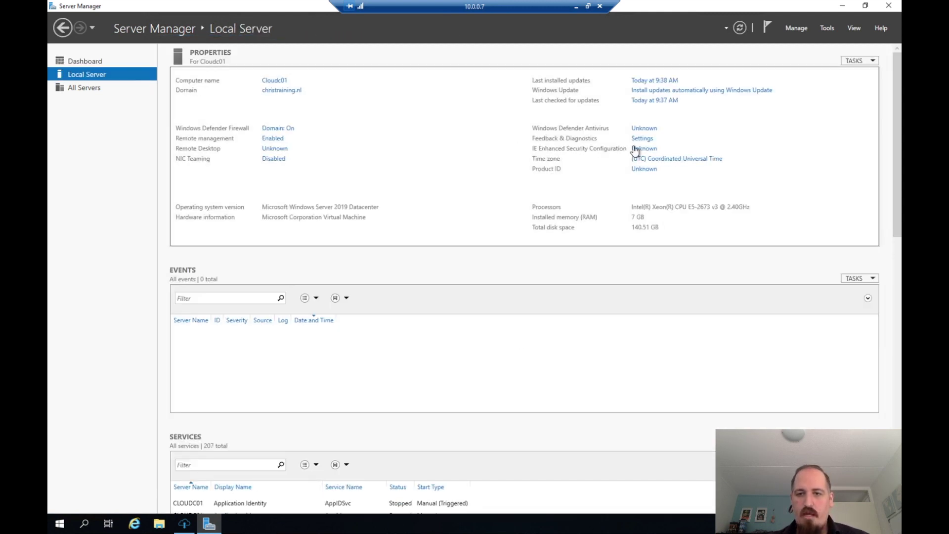
click(635, 149)
click(415, 248)
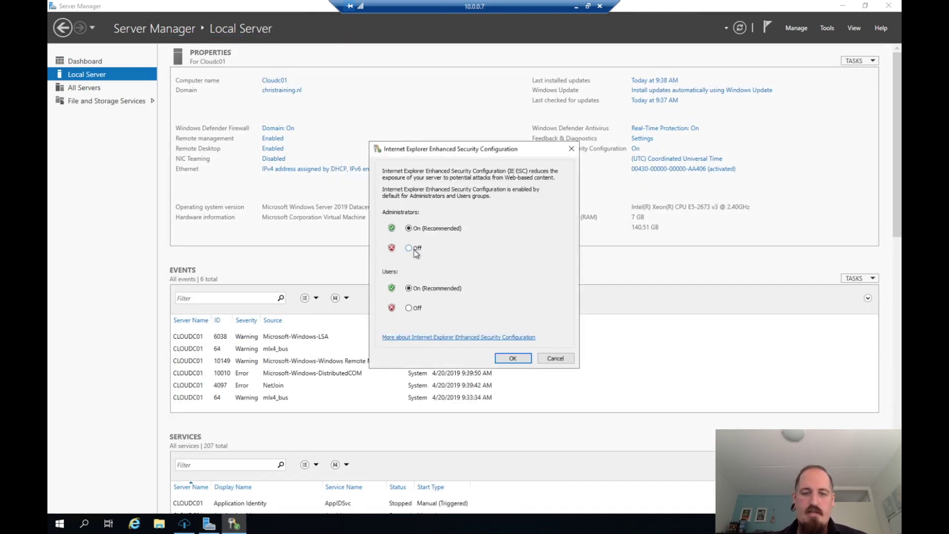
click(409, 308)
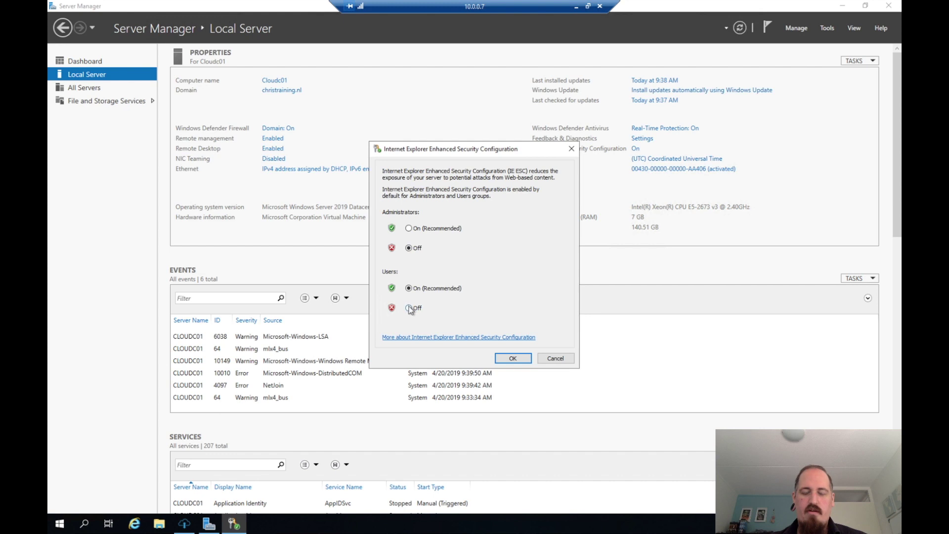
click(513, 359)
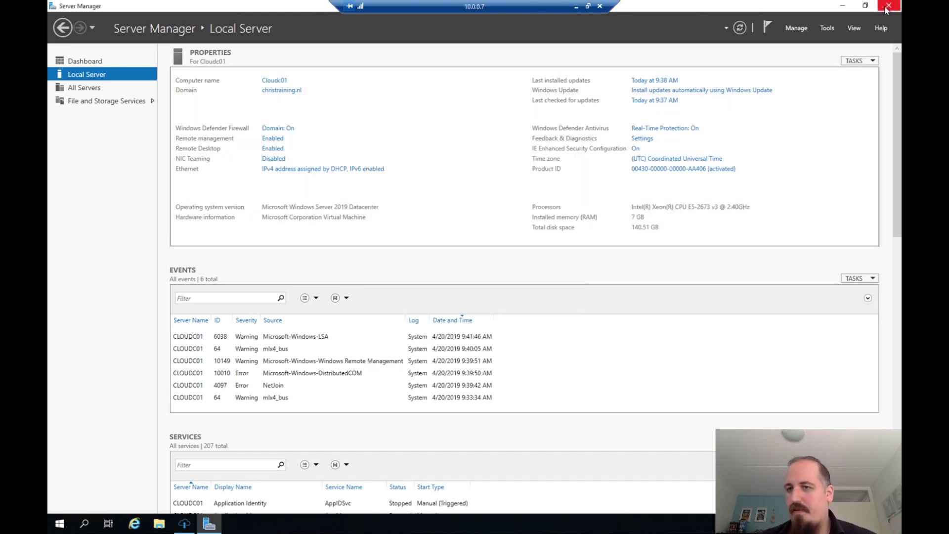
click(889, 6)
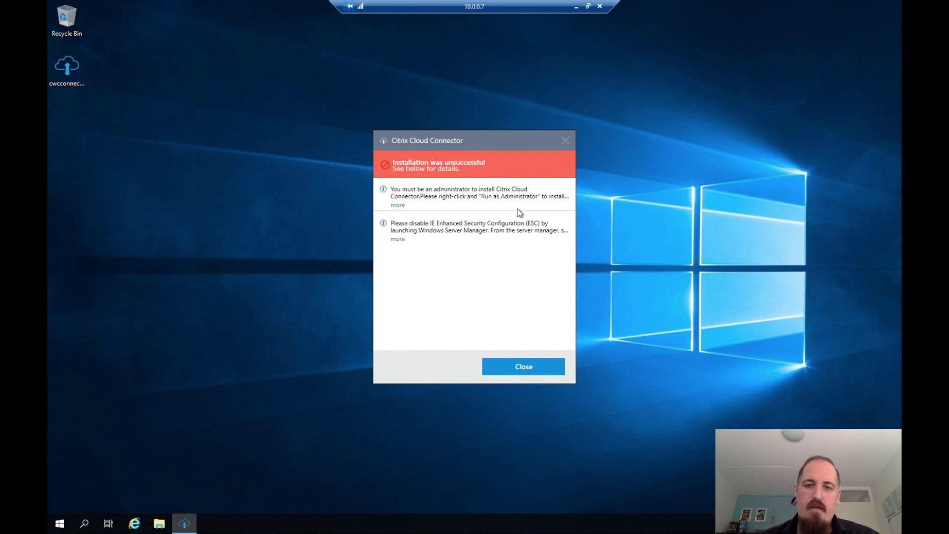
Step: Dismiss the failed install, rerun cwcconnector as administrator, approve UAC, and begin Citrix Cloud sign-in
click(515, 372)
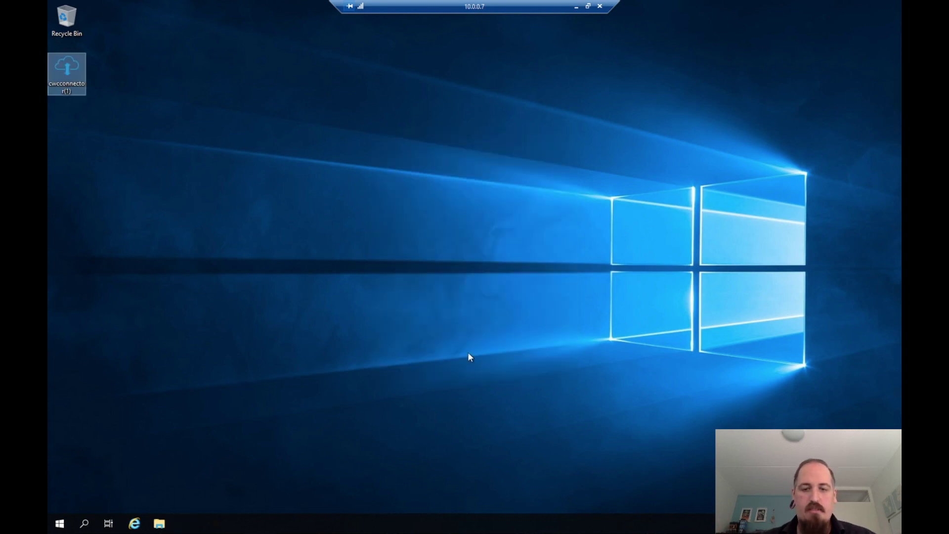
right_click(75, 82)
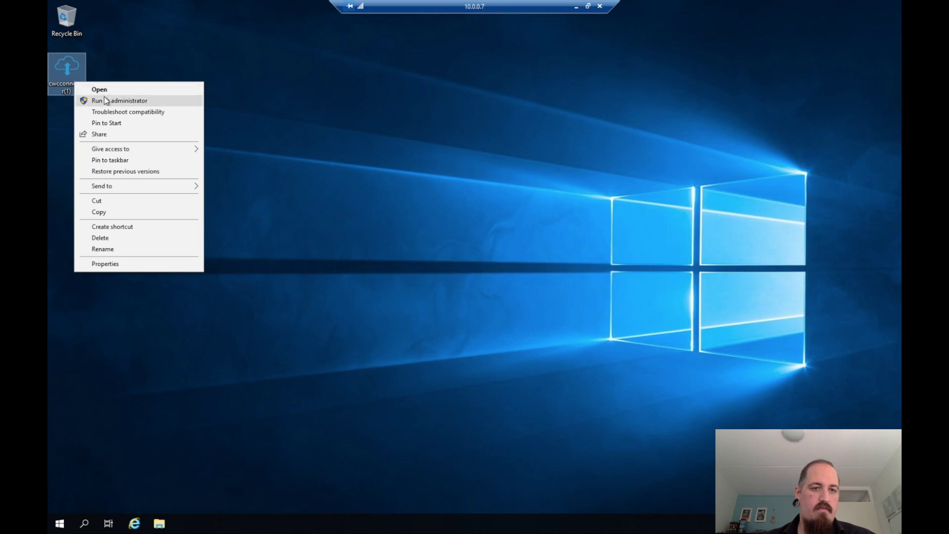
click(120, 101)
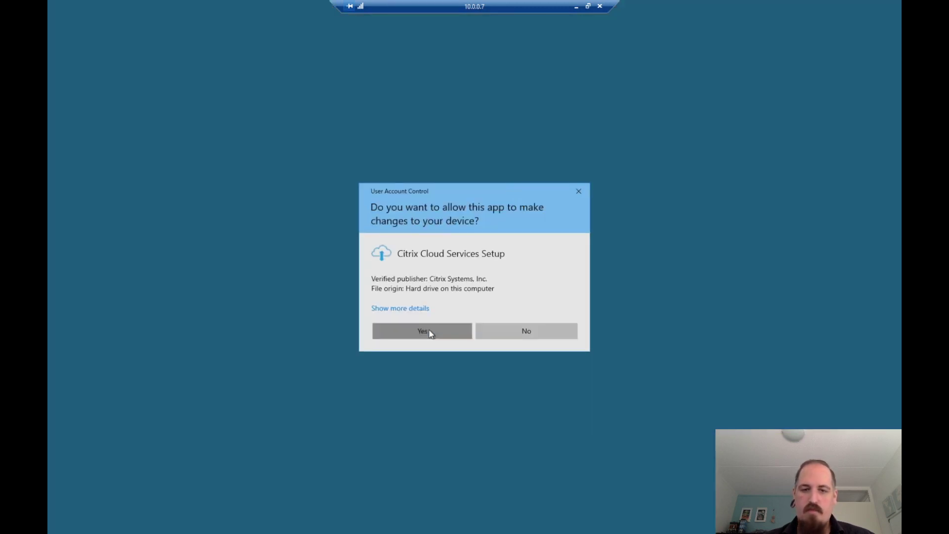
click(430, 331)
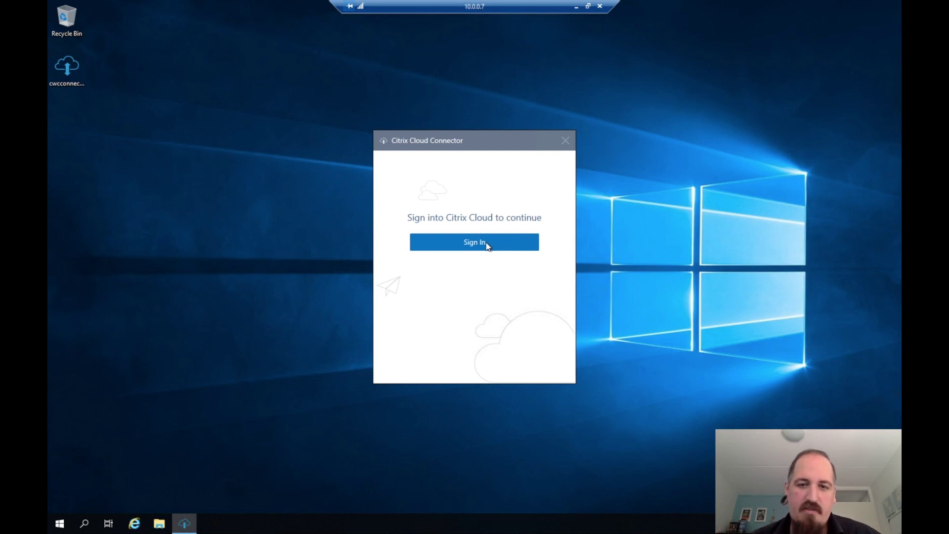
click(487, 244)
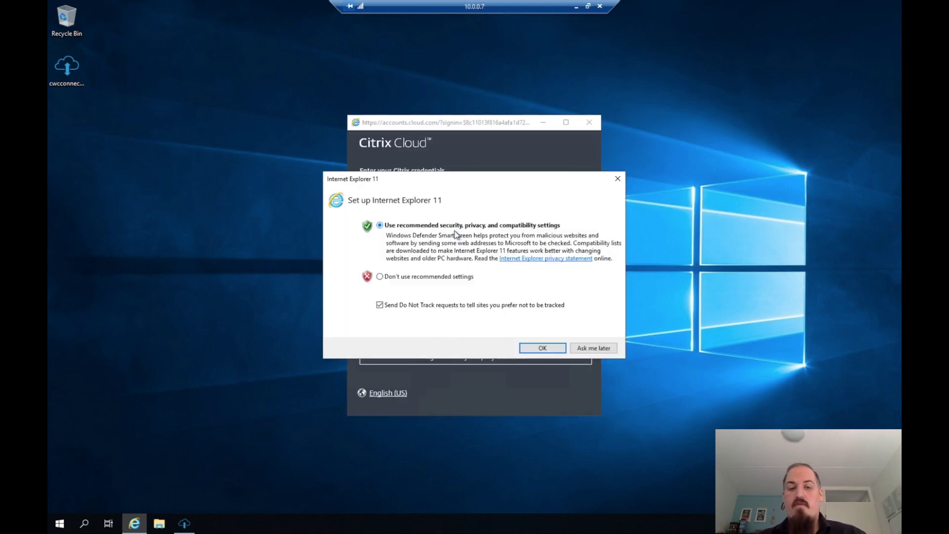
Step: Accept IE's recommended settings, then sign in to Citrix Cloud with Remember me, without saving the password
click(593, 348)
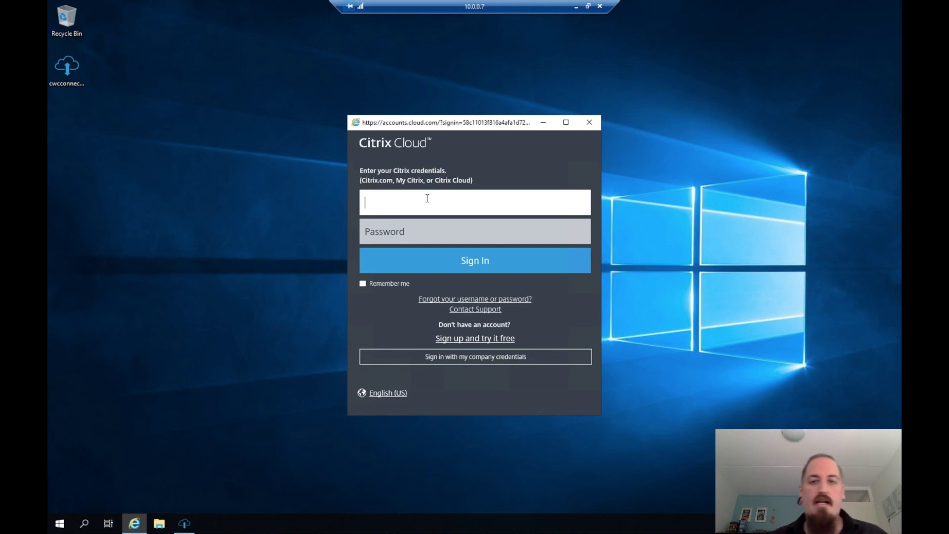
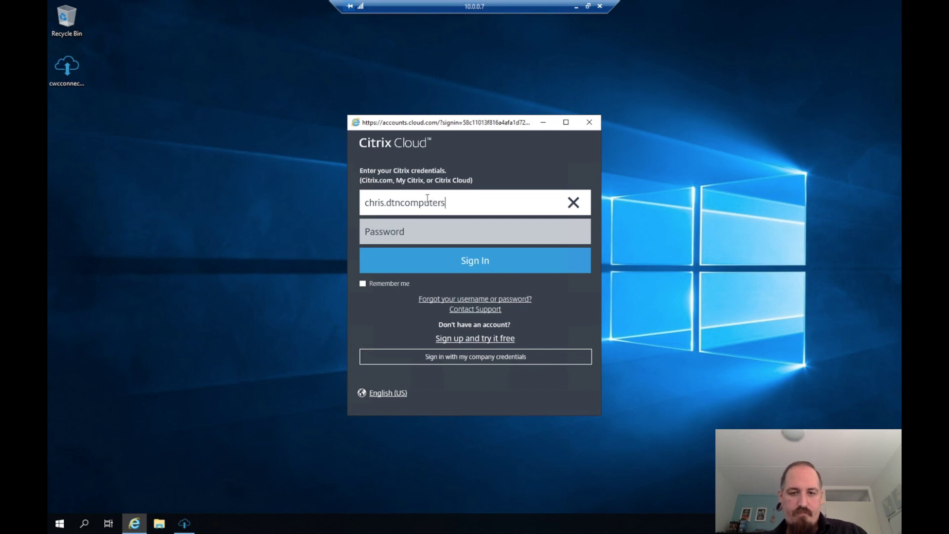
key(Tab)
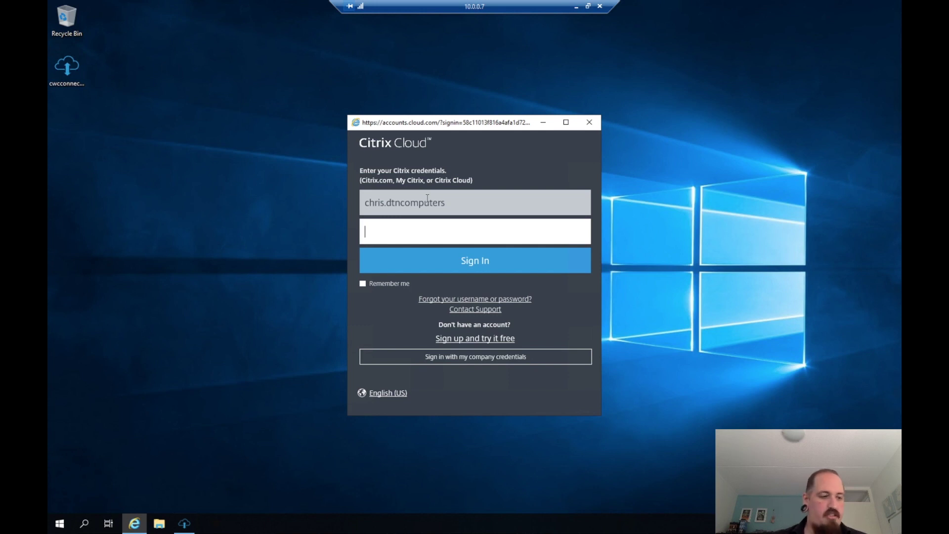
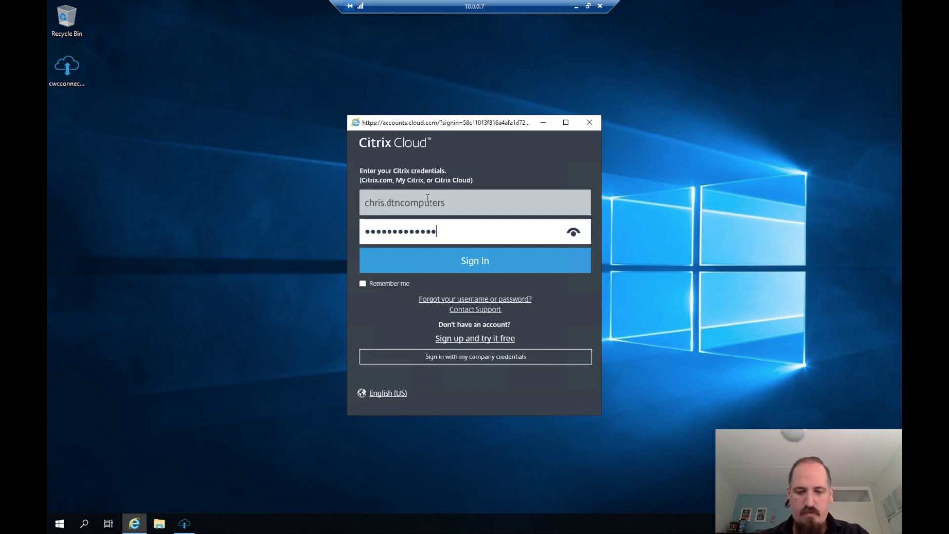
click(397, 283)
click(476, 264)
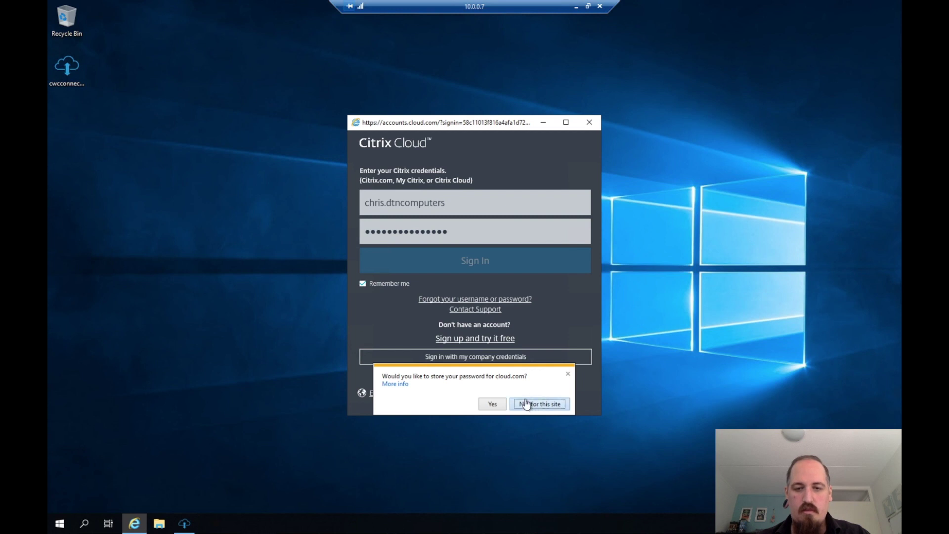
click(534, 405)
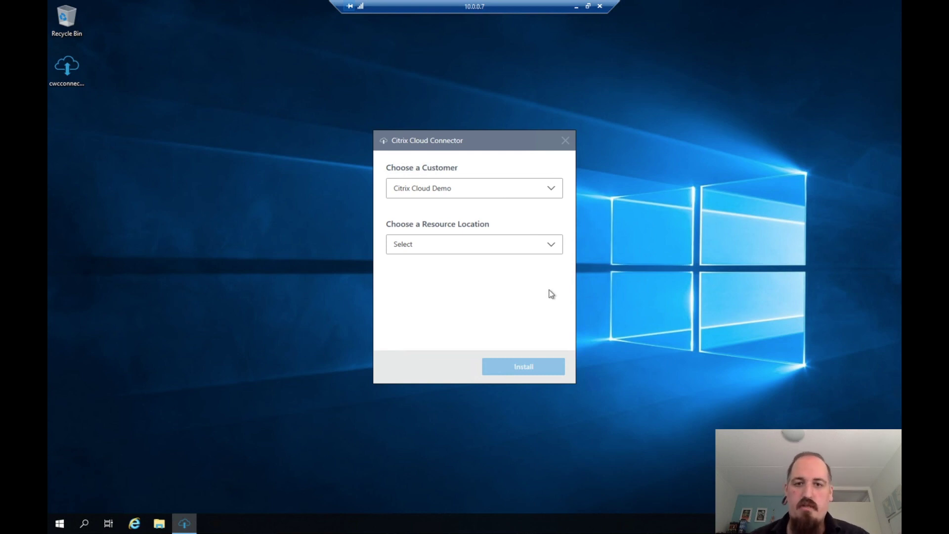
Step: Choose customer Citrixlab.dk and resource location CTW-Azure, then start the Cloud Connector installation
click(534, 189)
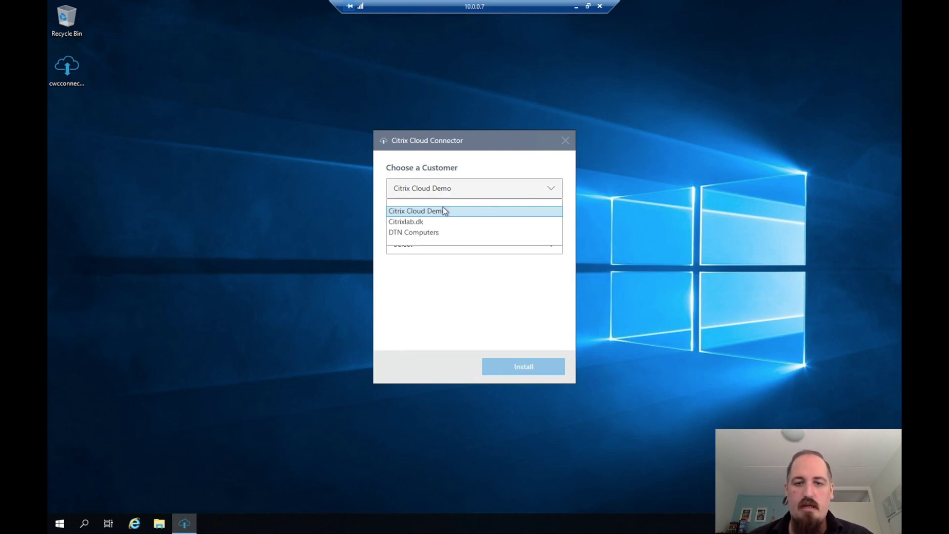
click(405, 222)
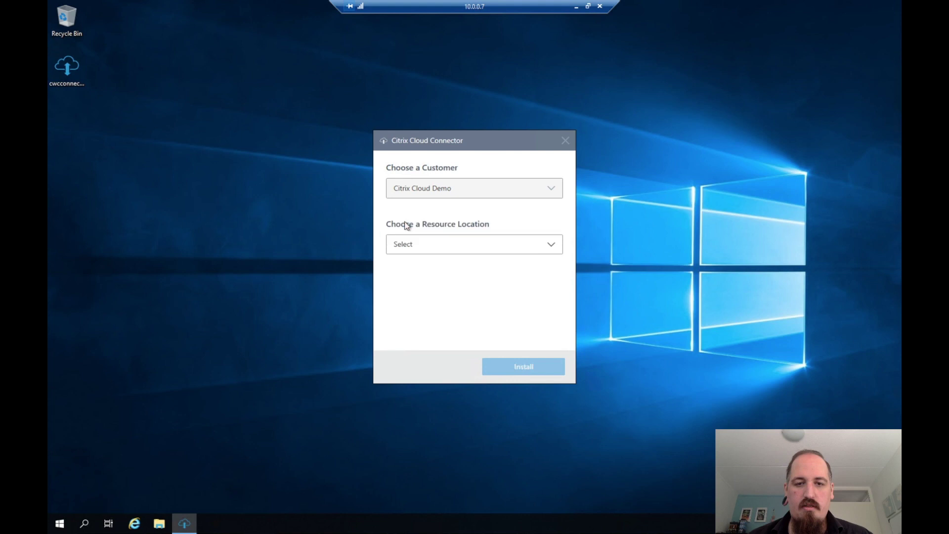
click(462, 244)
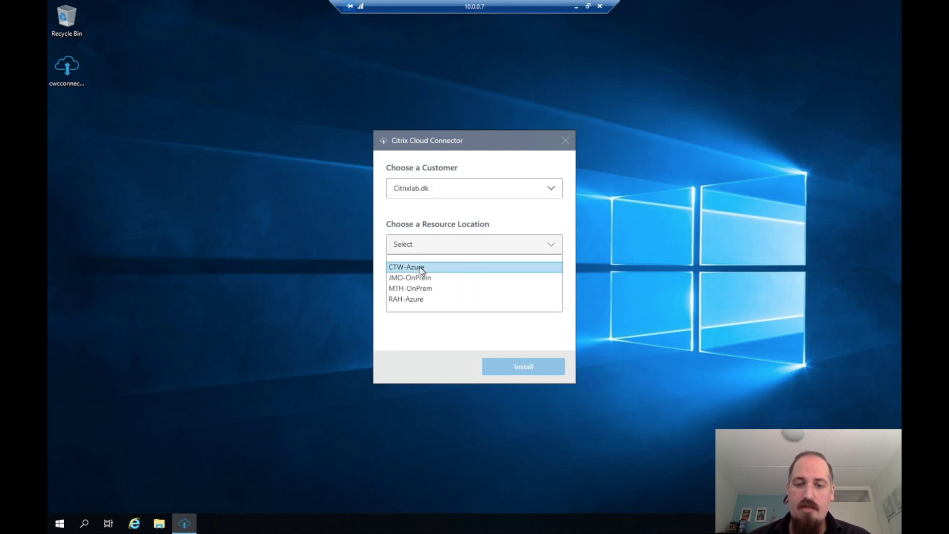
click(420, 267)
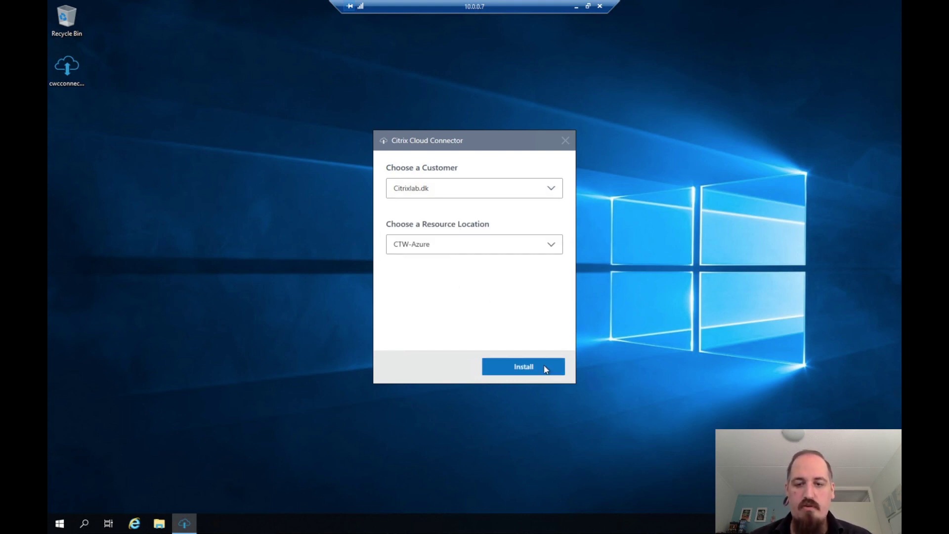
click(546, 370)
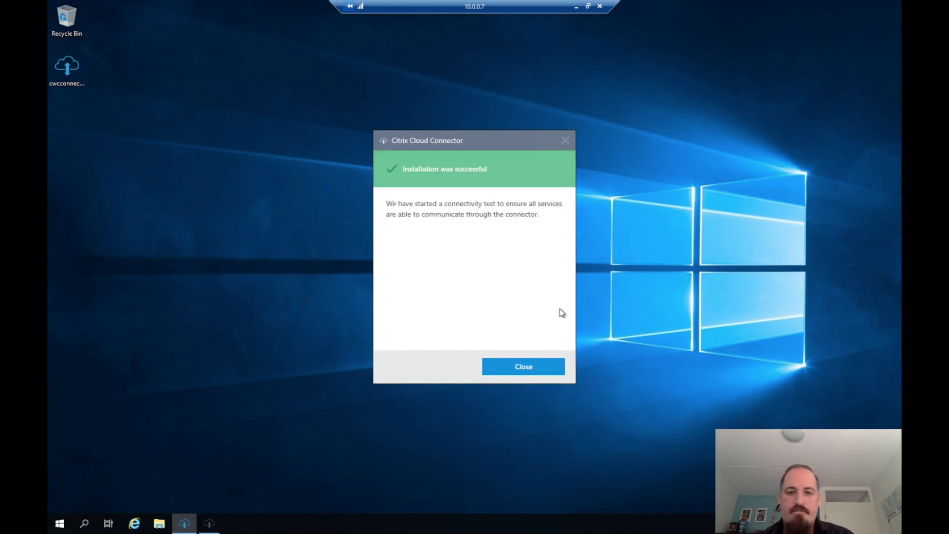
Step: Dismiss the installation success message and switch back to the Azure portal's virtual machines list
click(539, 371)
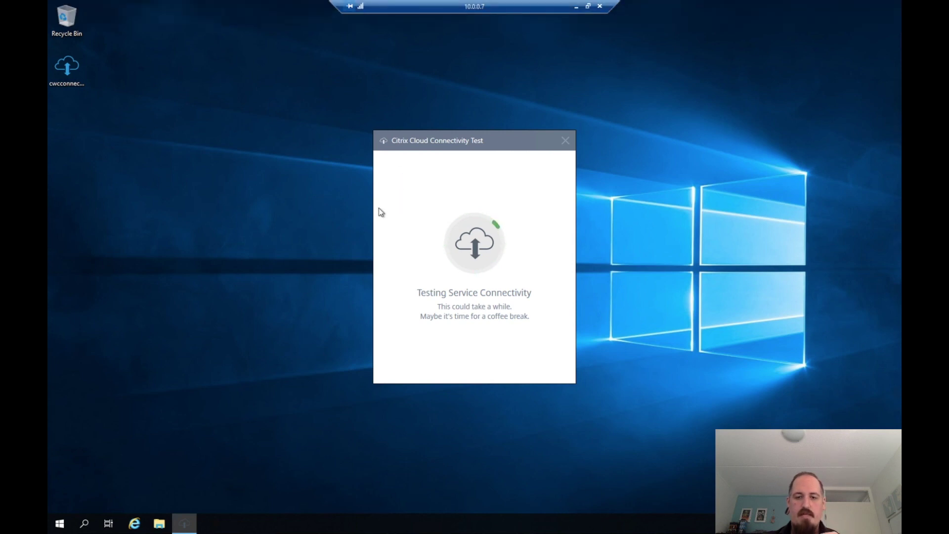
key(ctrl+Left)
click(235, 335)
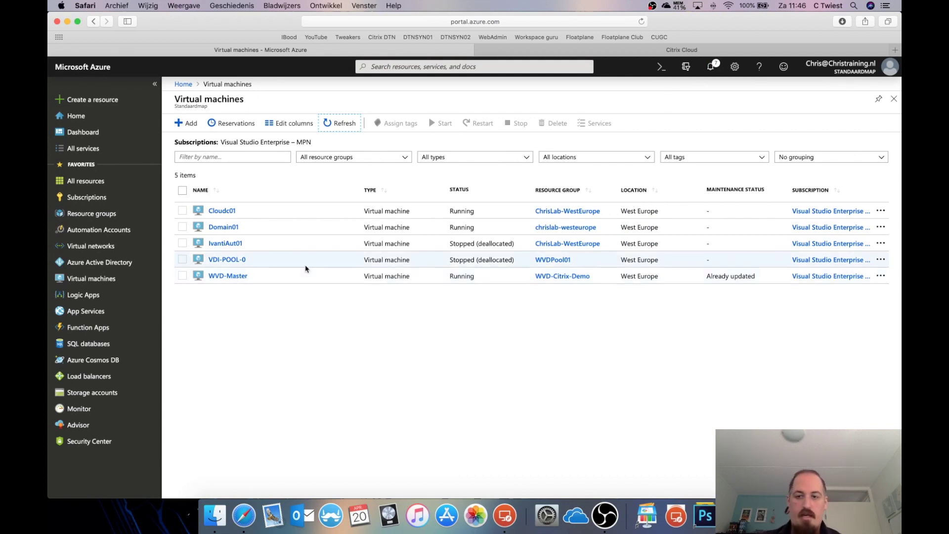
Step: Open WVD-Master from the refreshed VM list and copy its private IP address
click(340, 124)
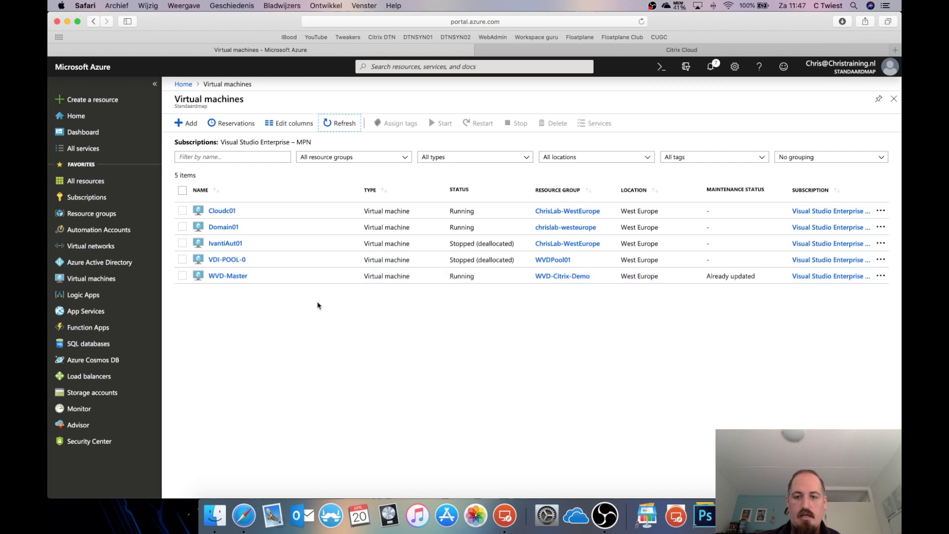
click(232, 277)
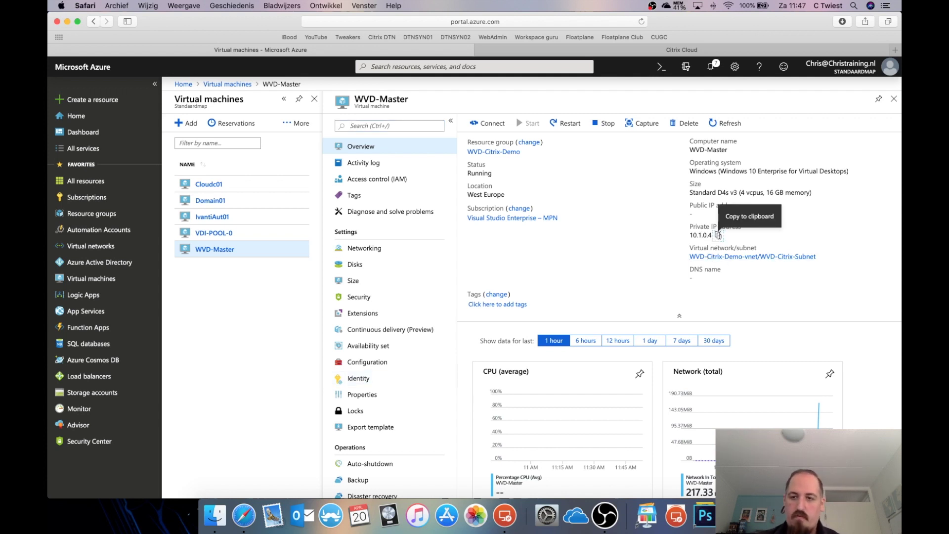
click(718, 236)
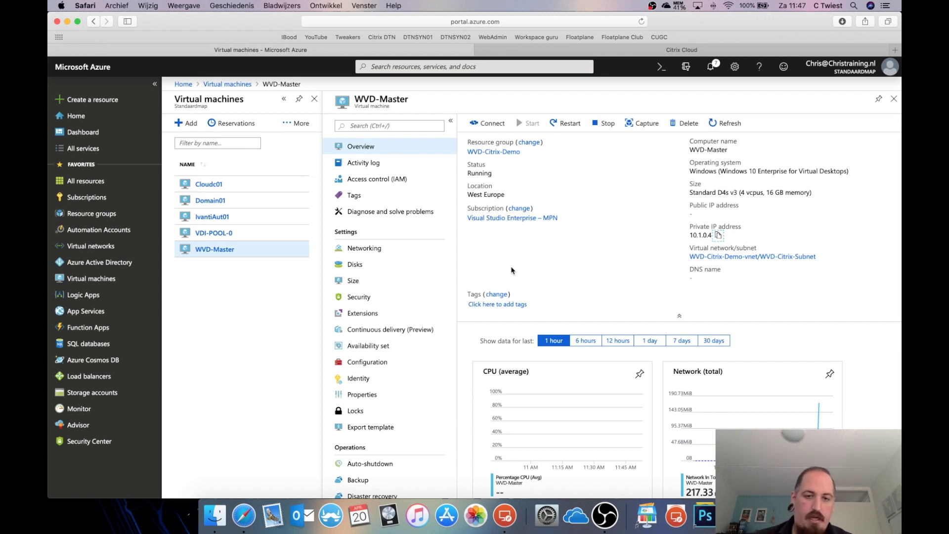
Step: Add inbound security rule Port_3389 allowing destination port 3389 on WVD-Master's networking
click(386, 251)
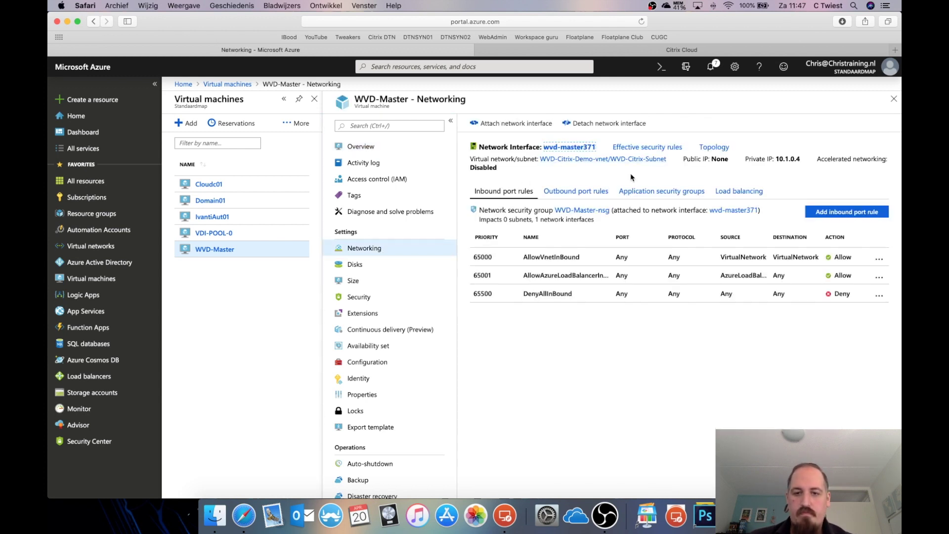
click(836, 212)
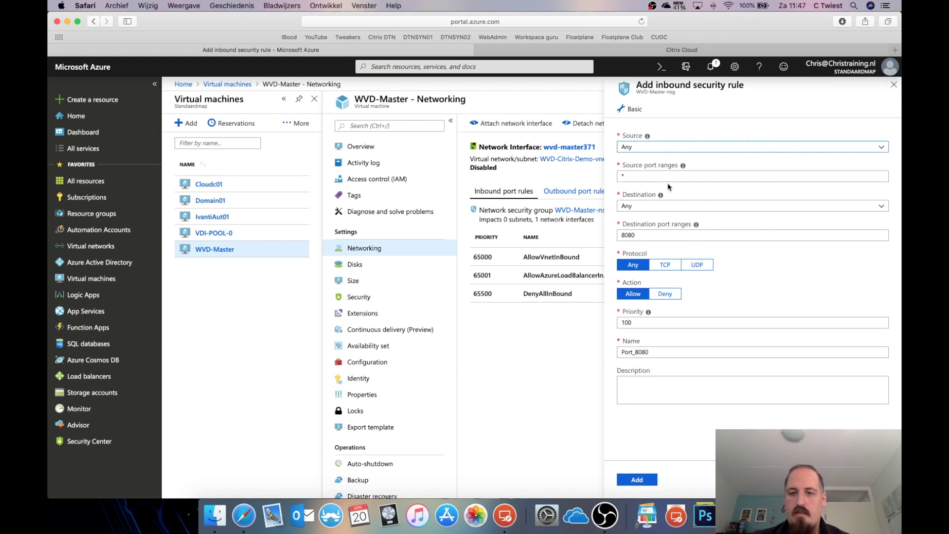
double_click(646, 234)
text(3389)
click(657, 353)
key(BackSpace)
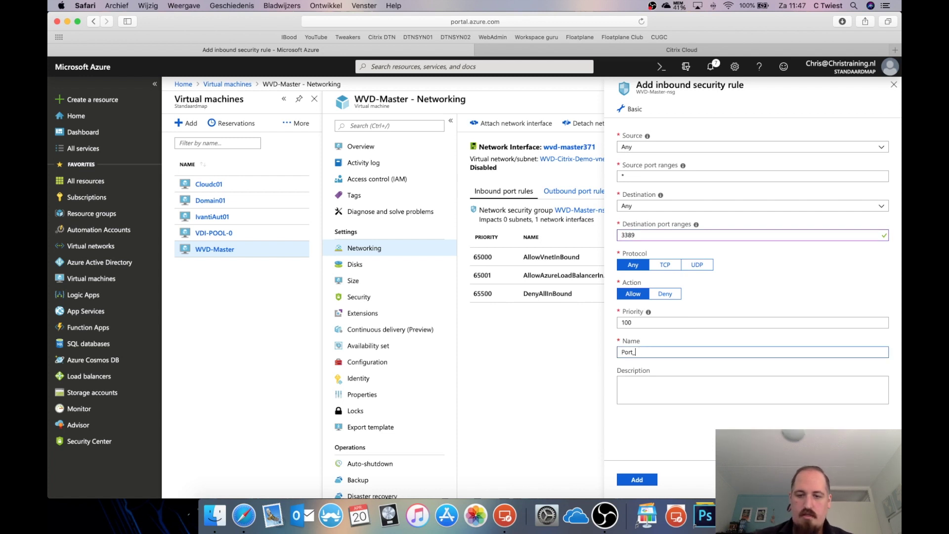
text(3389)
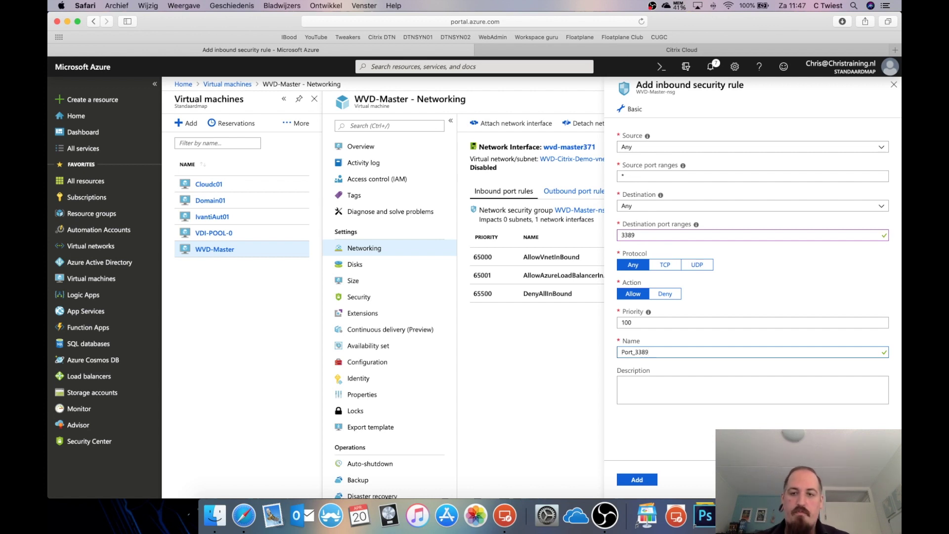
click(635, 482)
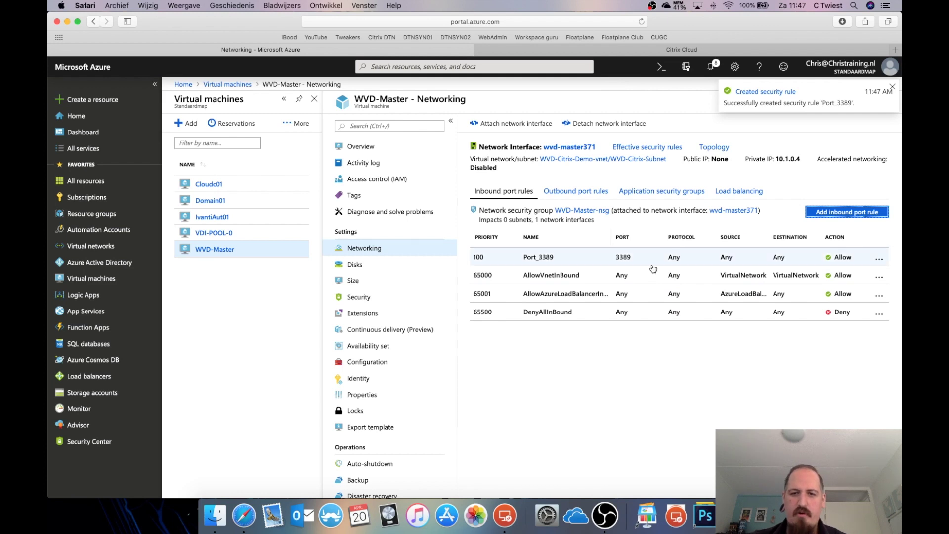
key(ctrl+Right)
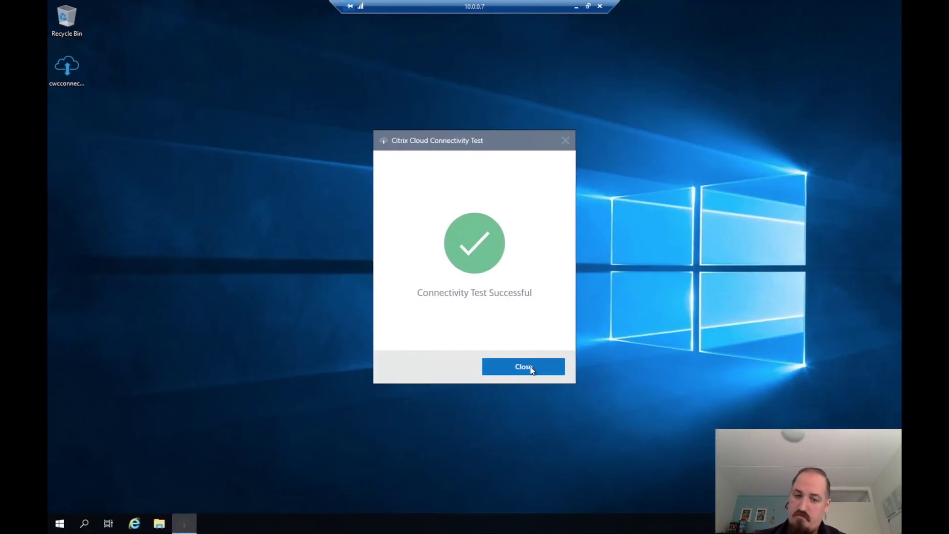
Step: Dismiss the successful connectivity test and sign out of the remote server session
click(529, 367)
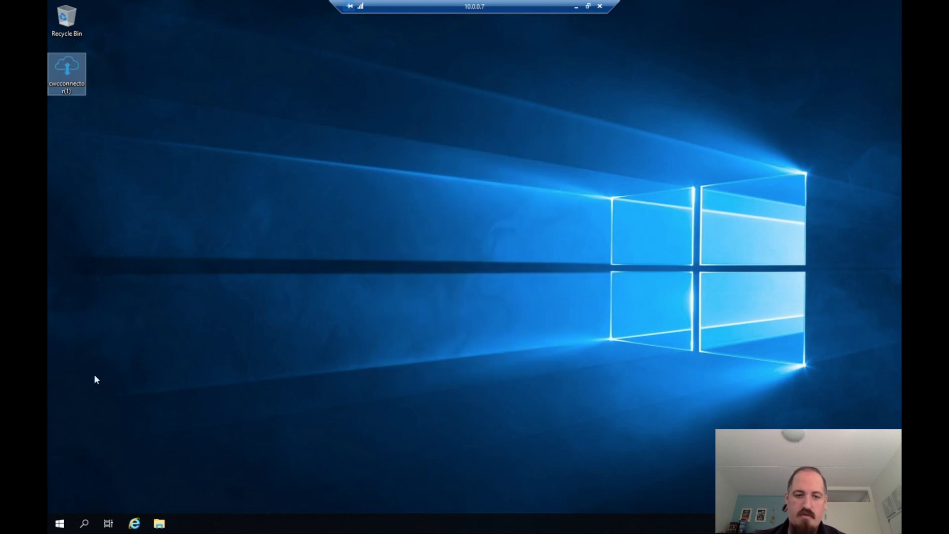
click(60, 524)
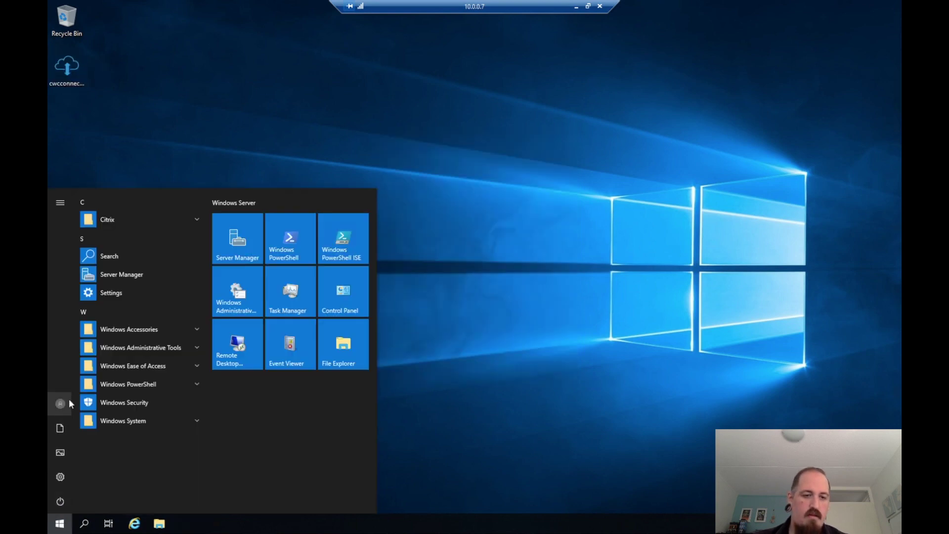
click(69, 400)
click(84, 376)
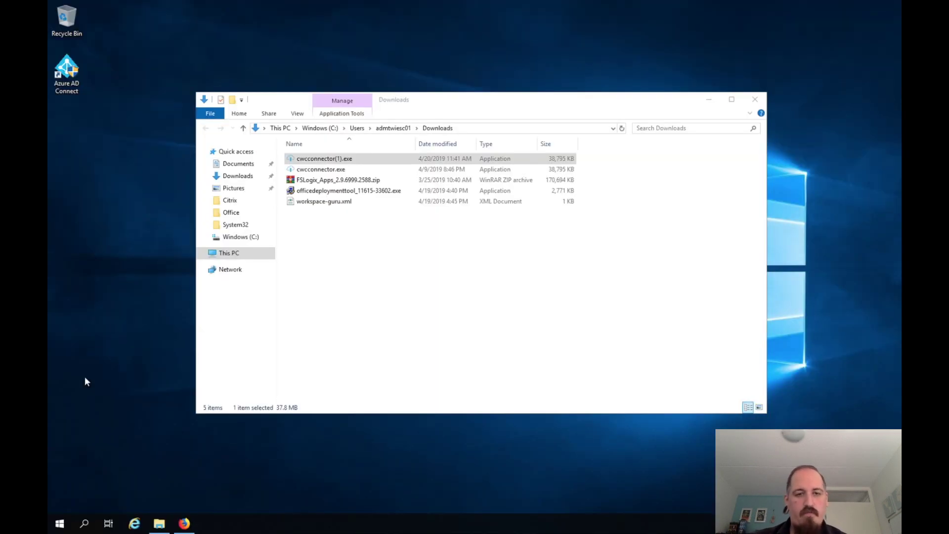
Step: Close the add connector dialog, refresh Resource Locations and open CTW-Azure's Cloud Connectors
click(184, 523)
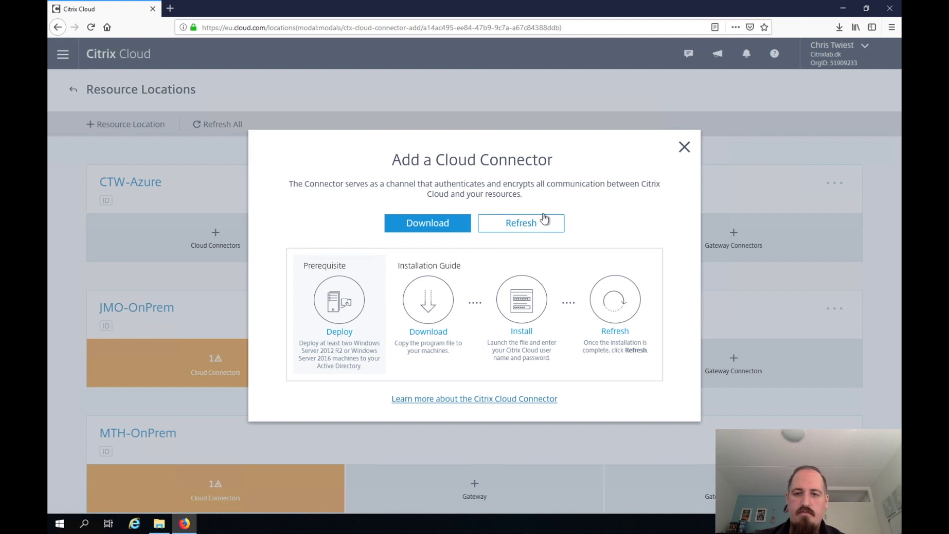
click(682, 147)
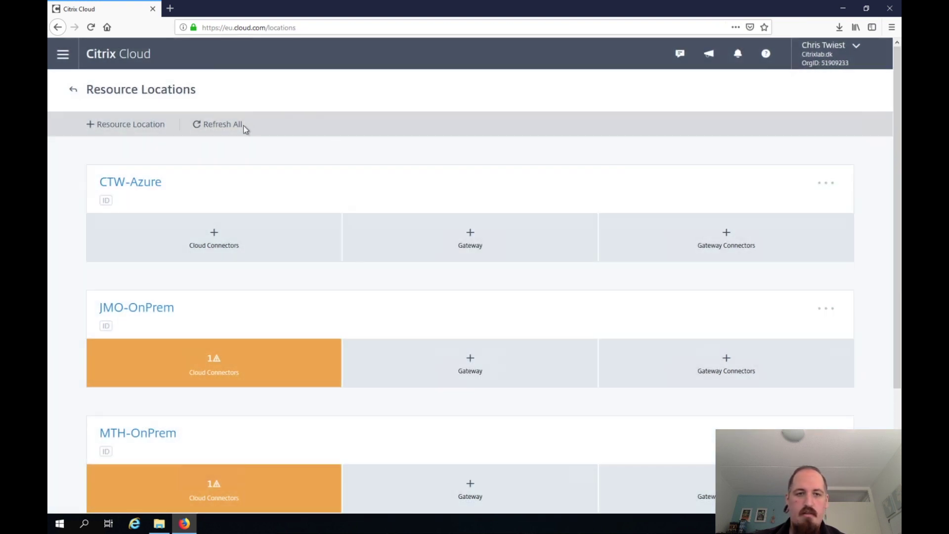
click(208, 124)
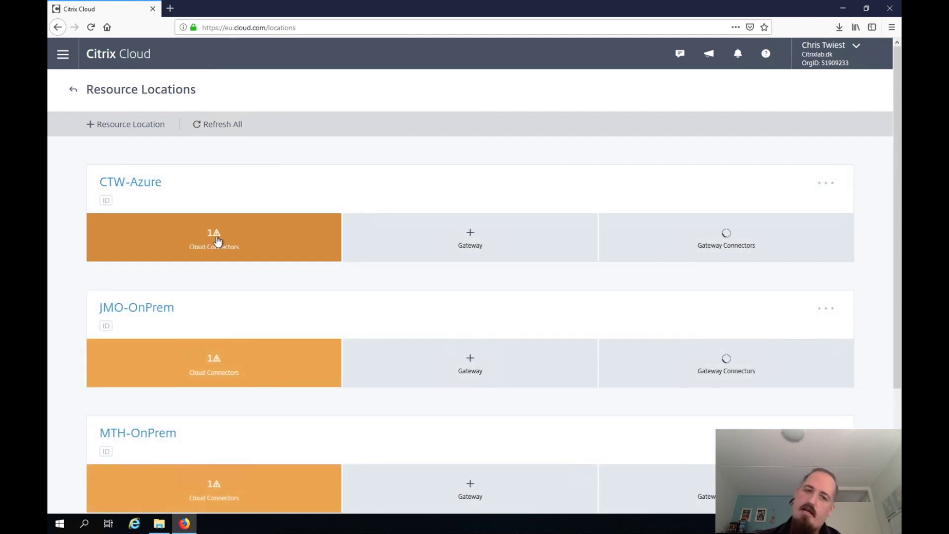
click(216, 240)
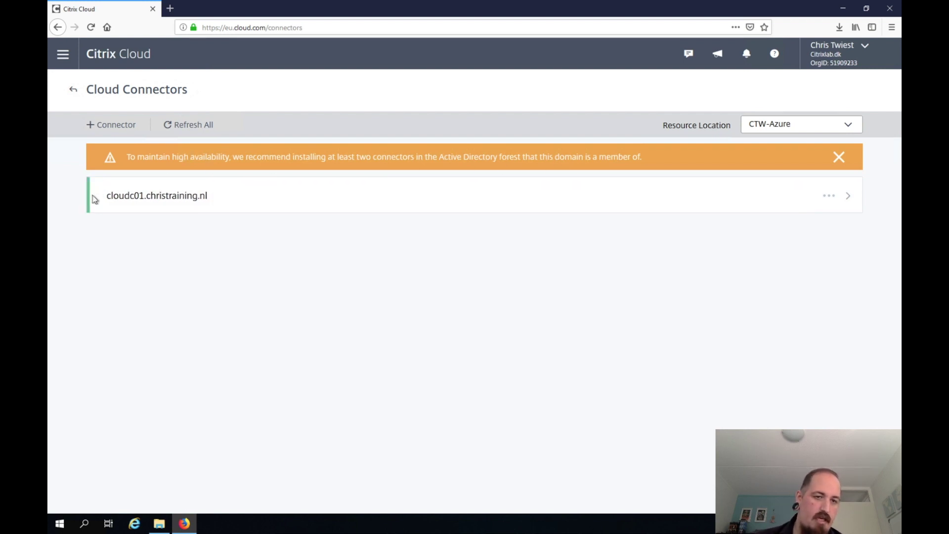
Step: Run a health check on cloudc01 and review its memory, CPU and disk data
click(848, 198)
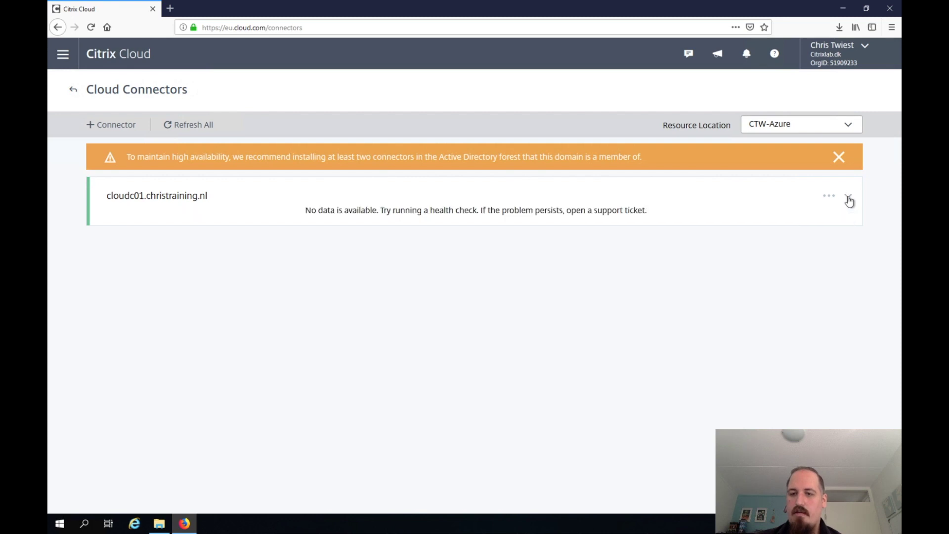
click(830, 197)
click(832, 212)
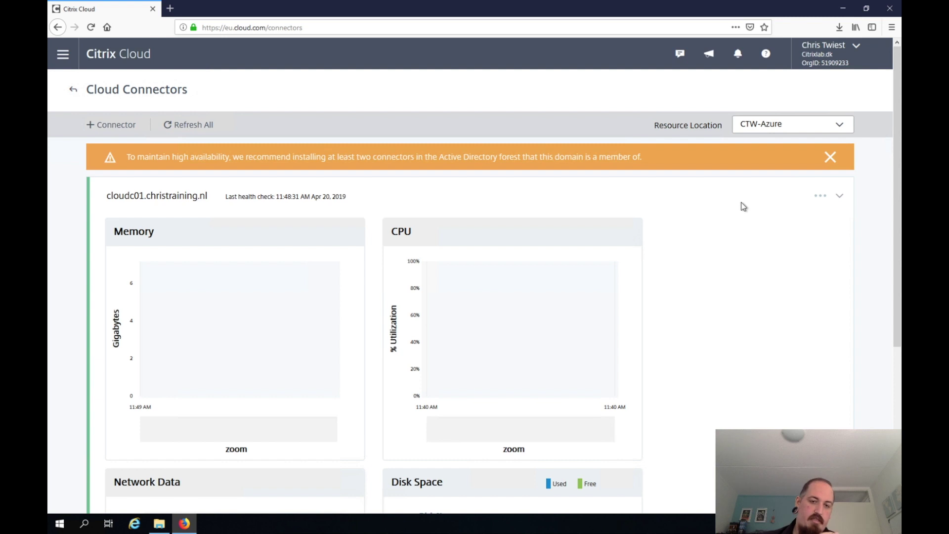
scroll(729, 257, down, 2)
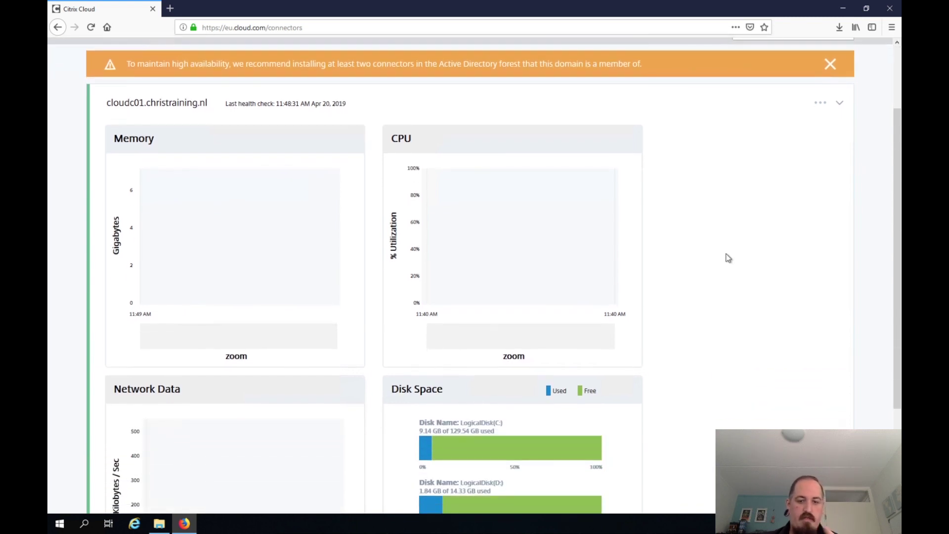
scroll(729, 257, down, 2)
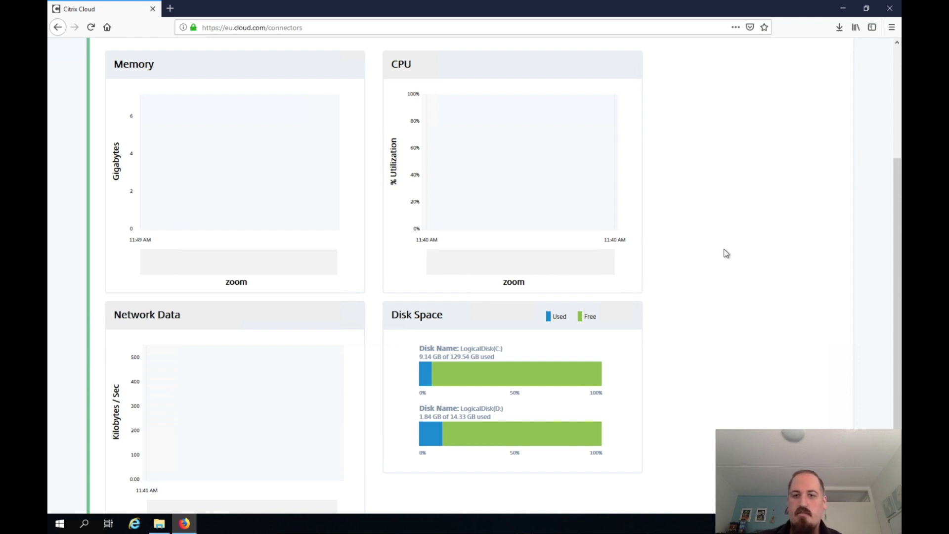
scroll(725, 250, down, 2)
scroll(742, 232, up, 5)
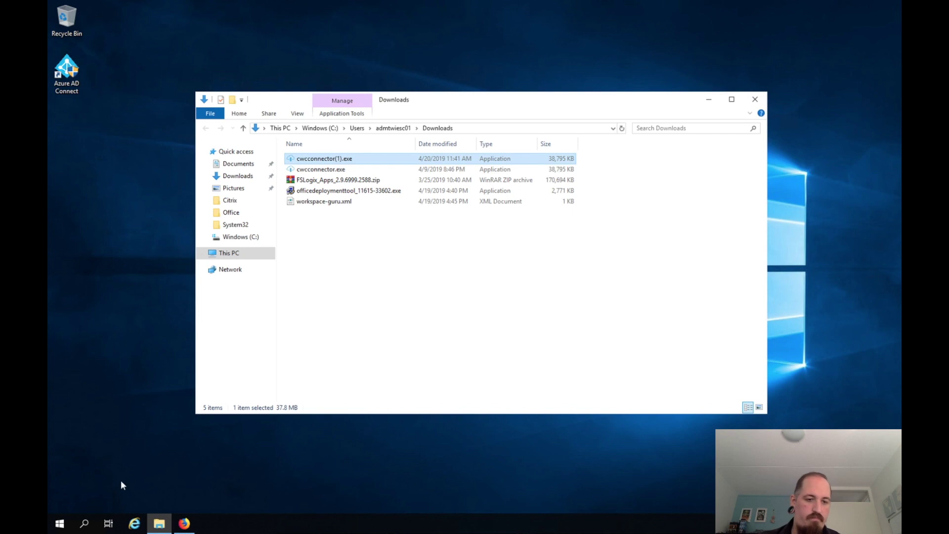
Step: Launch Remote Desktop Connection via mstsc and connect to 10.1.0.4
click(83, 526)
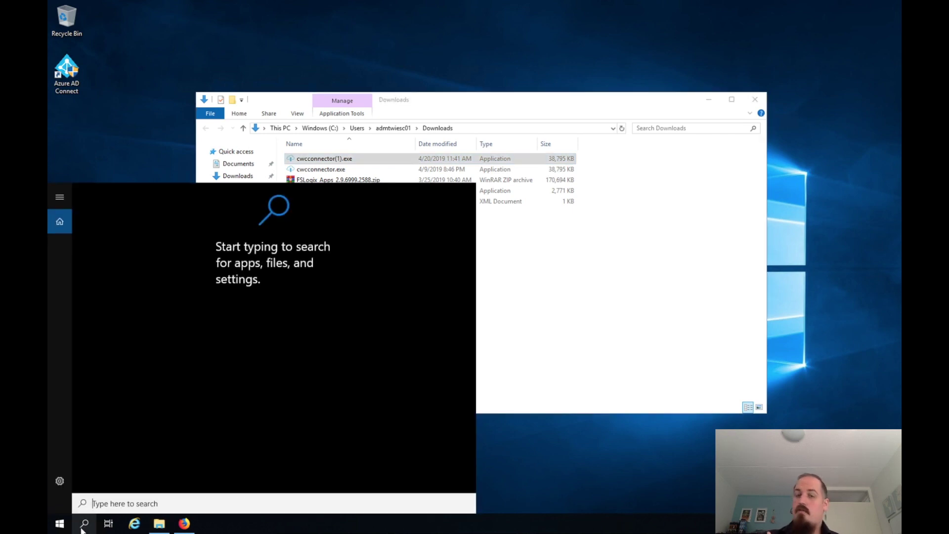
text(mstsc)
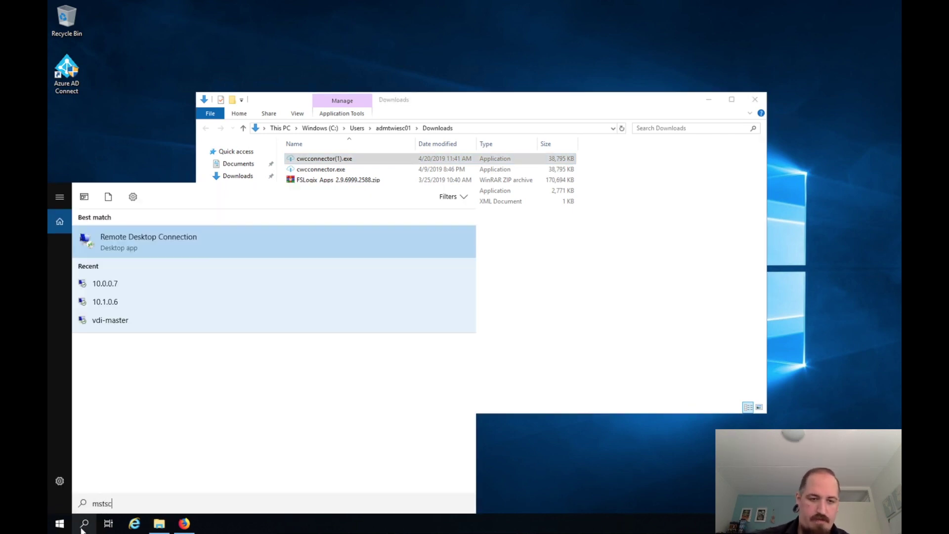
key(Return)
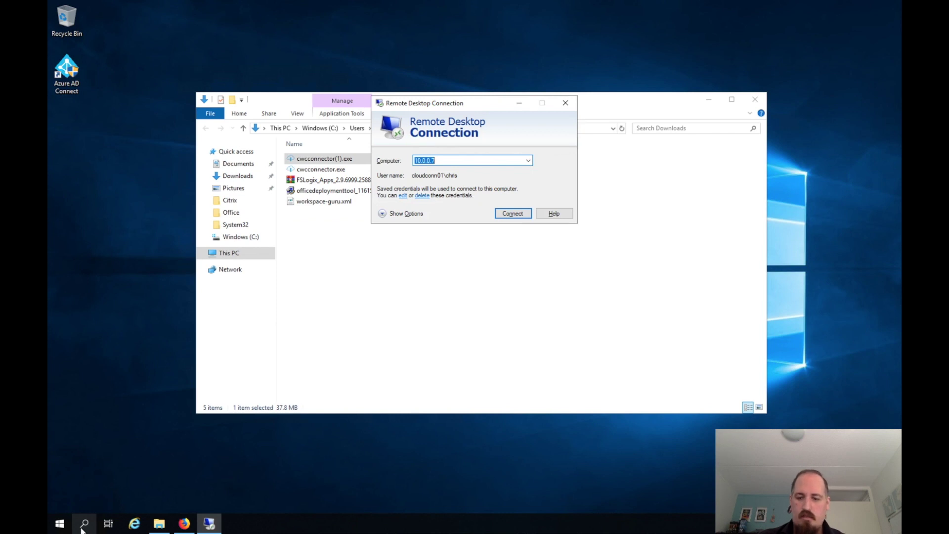
text(10)
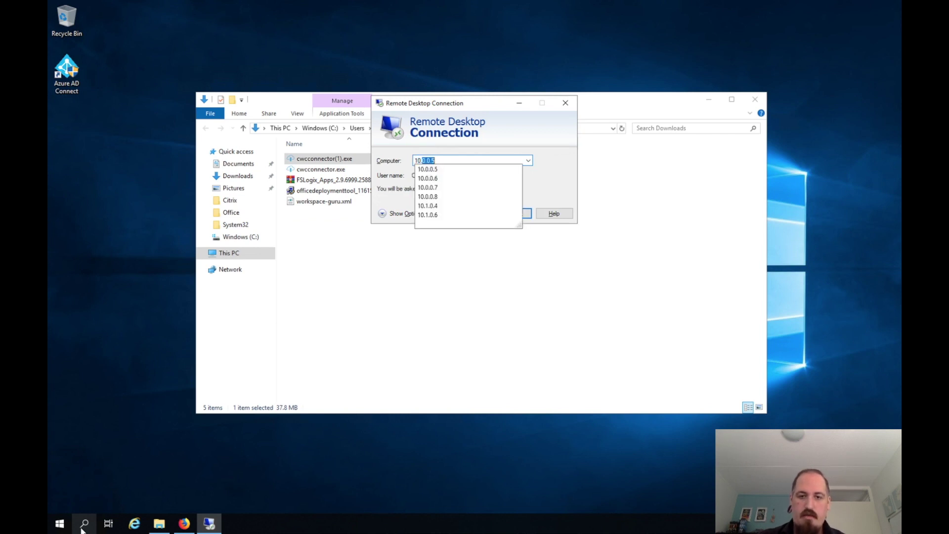
text(.1.0.4)
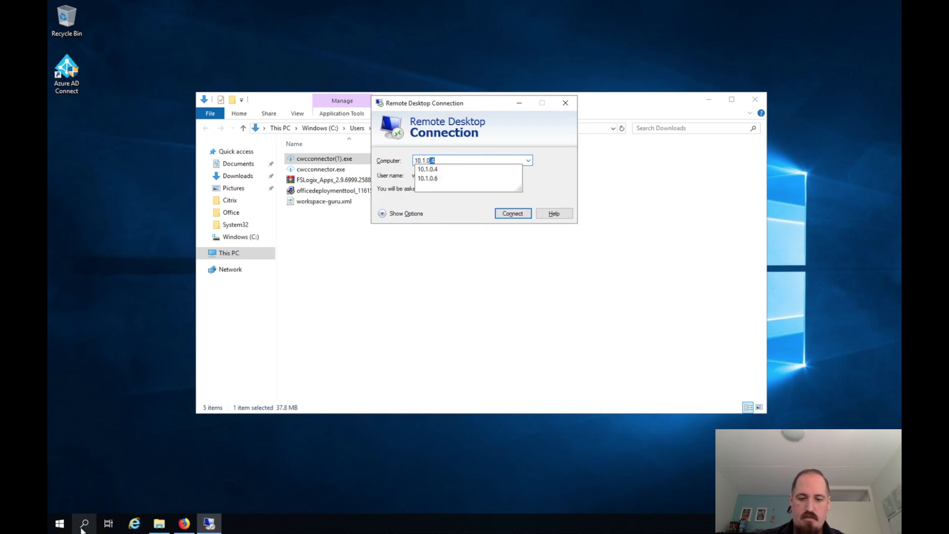
key(Return)
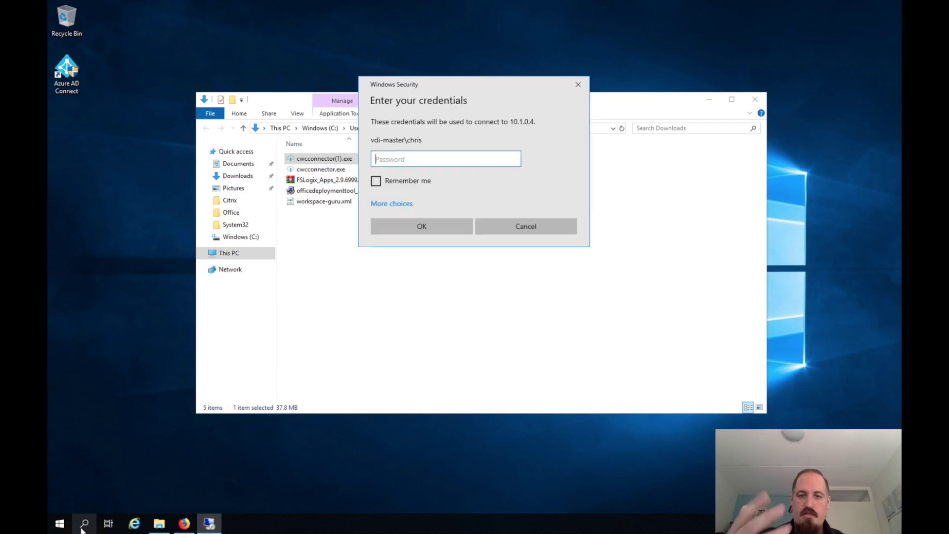
Step: Sign in with a local WVD-Master account and accept the certificate warning
click(387, 204)
click(423, 256)
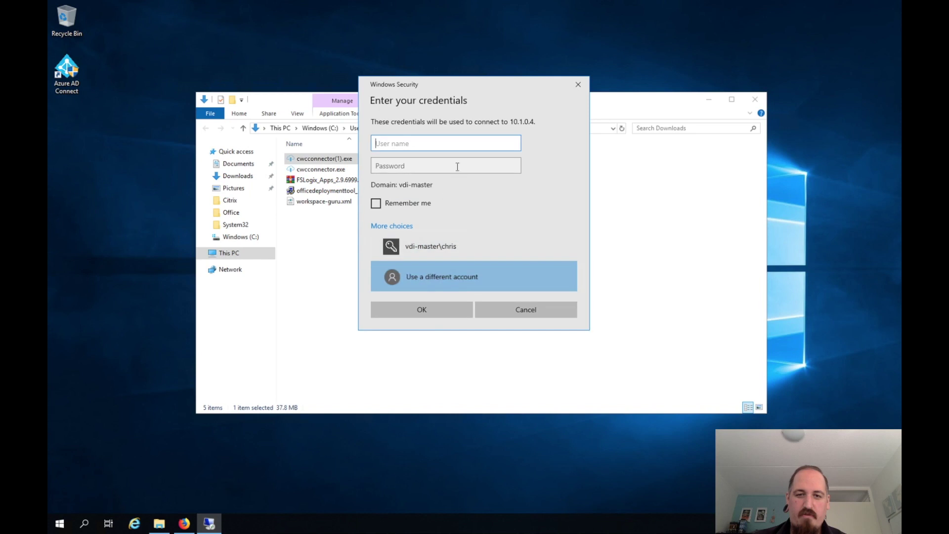
text(wvd-mast)
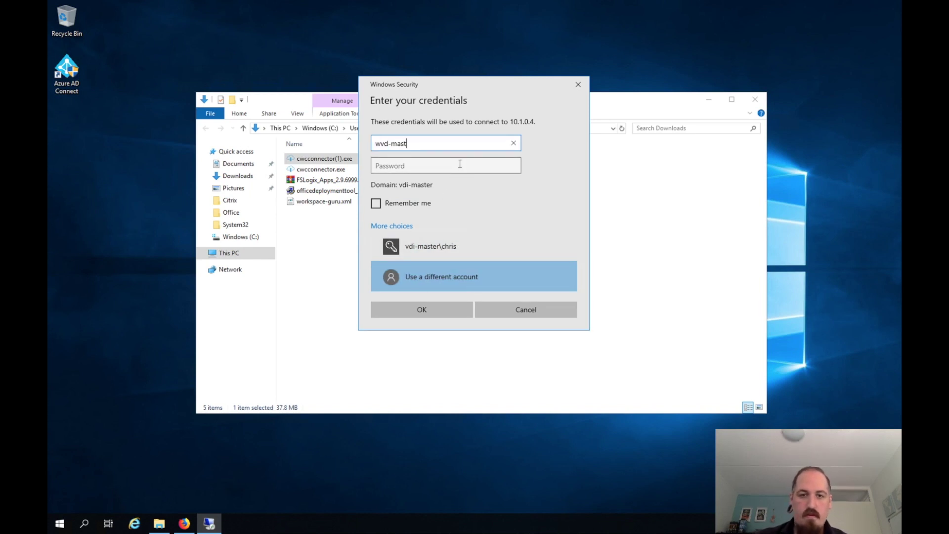
text(er\)
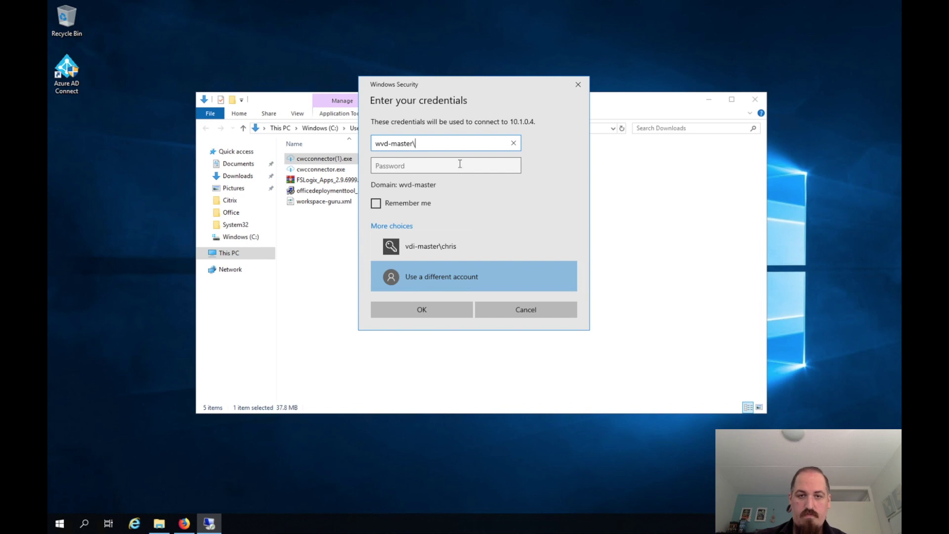
text(chris)
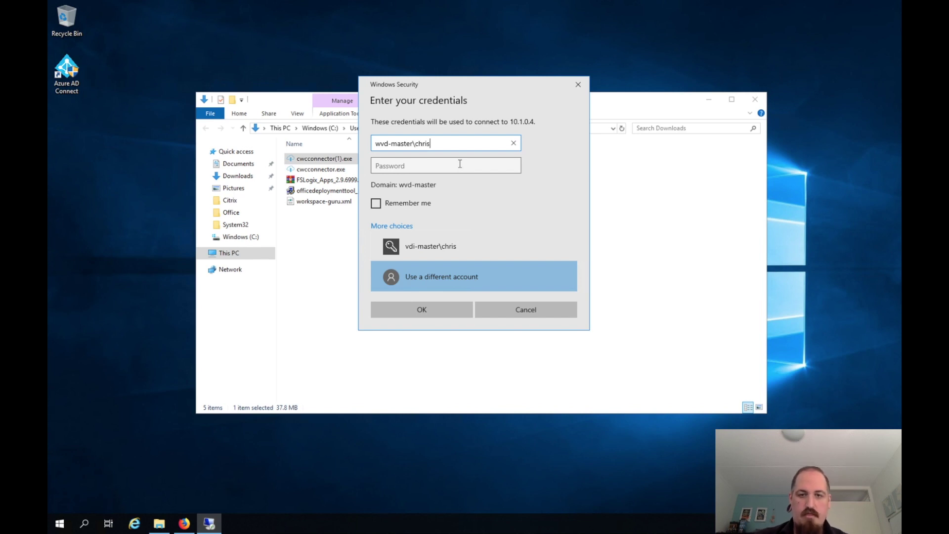
key(Tab)
text(***********)
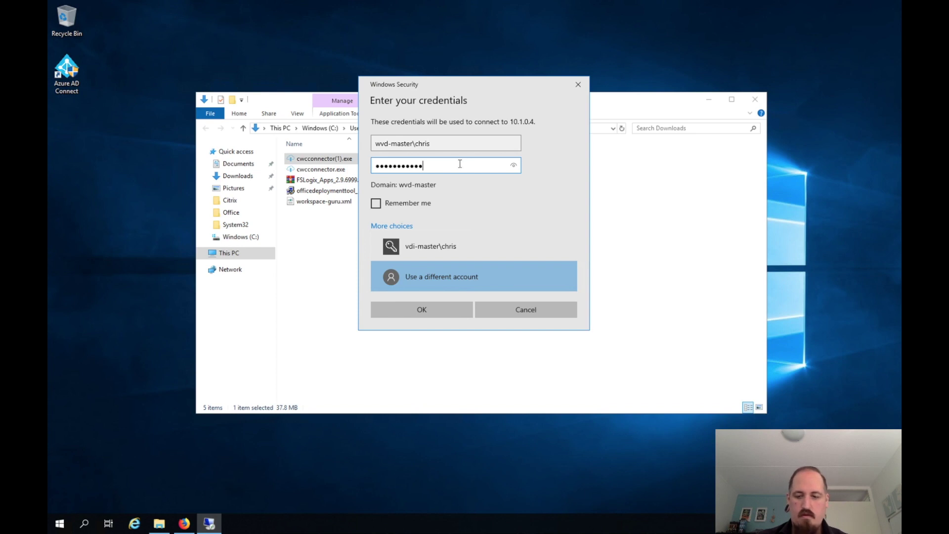
text(**)
key(Return)
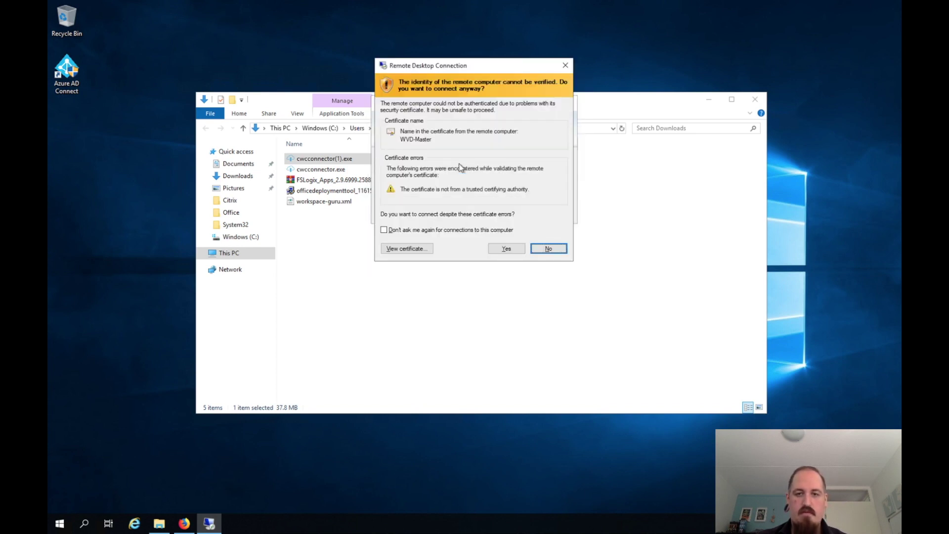
key(Return)
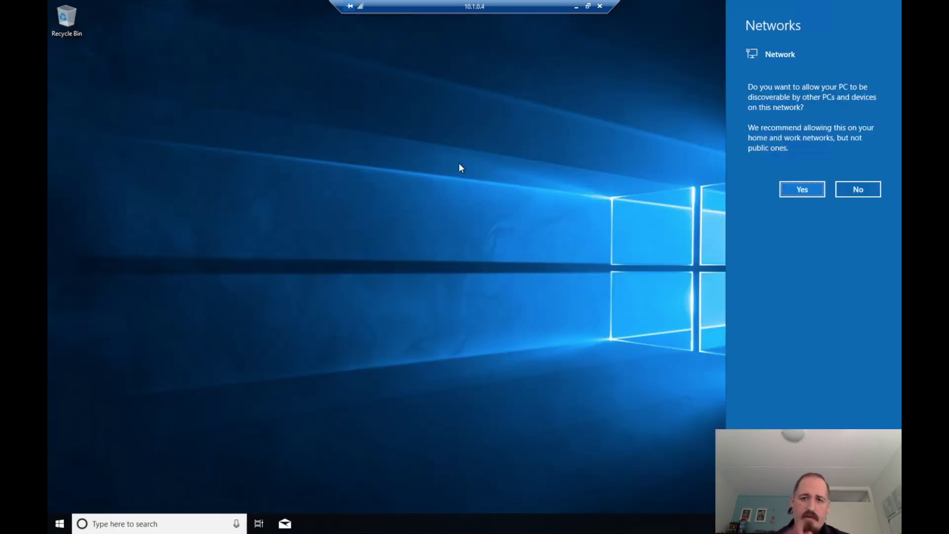
Step: Decline network discoverability and open This PC's system properties on WVD-Master
click(859, 189)
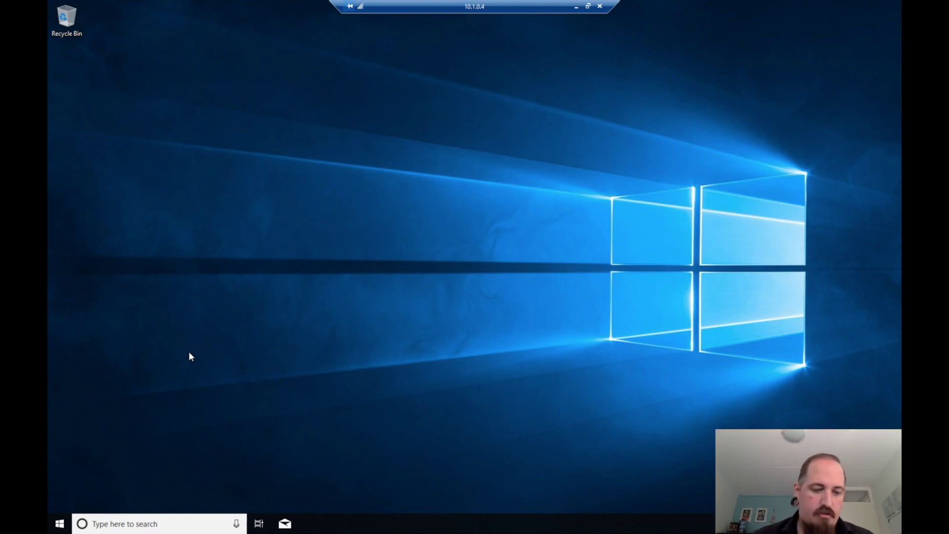
click(59, 524)
click(60, 428)
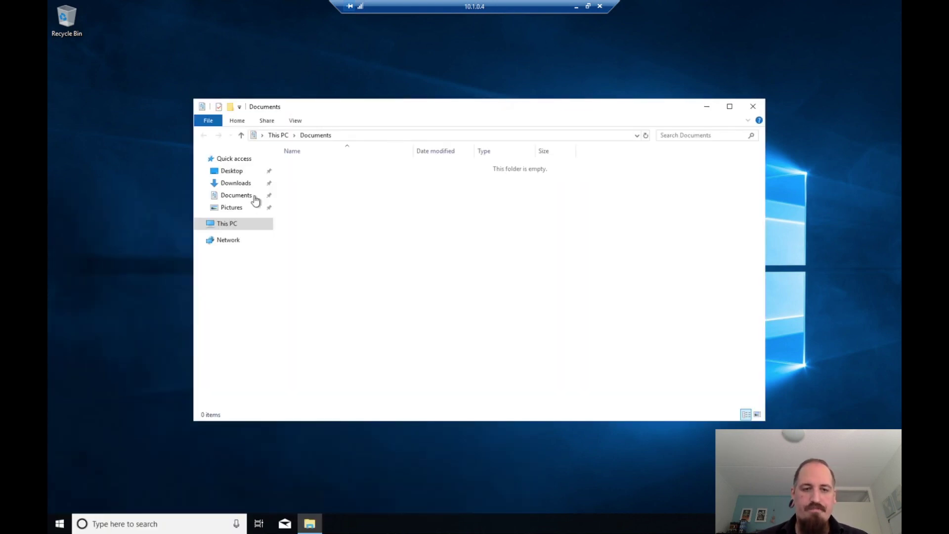
right_click(228, 224)
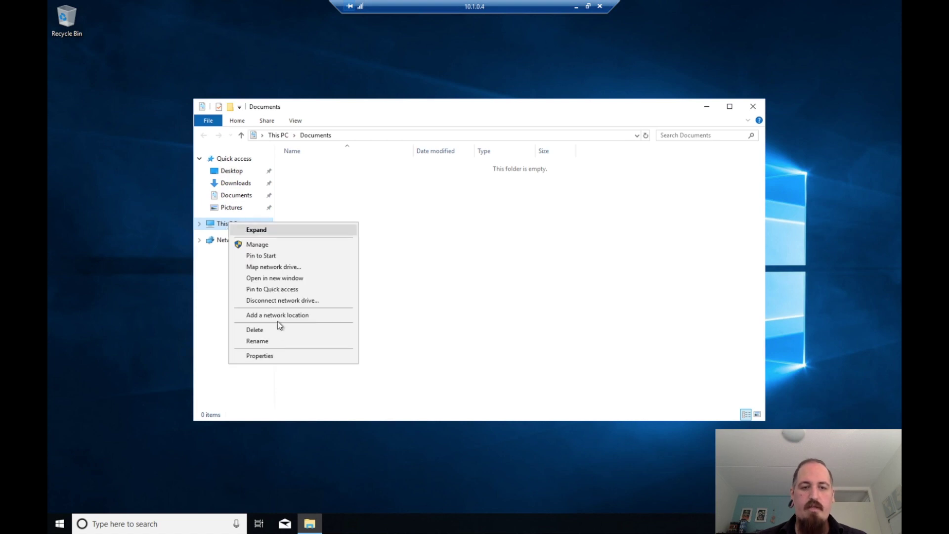
click(272, 356)
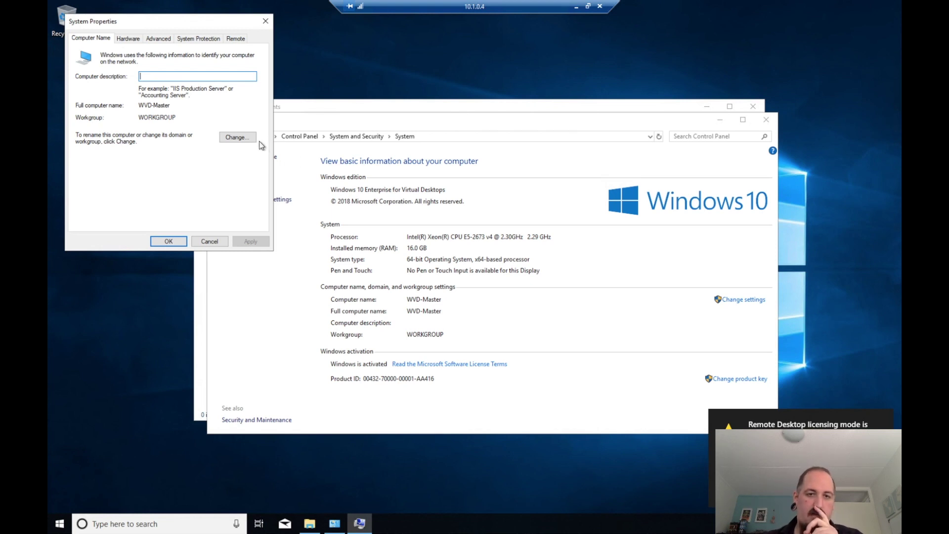
Step: Set the computer to be a member of the christraining domain
click(238, 137)
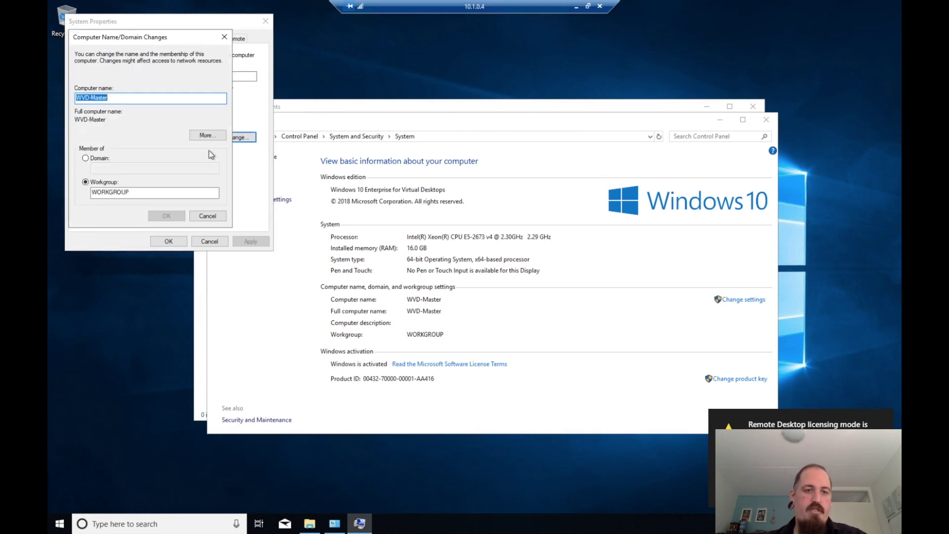
click(94, 159)
click(104, 168)
text(chri)
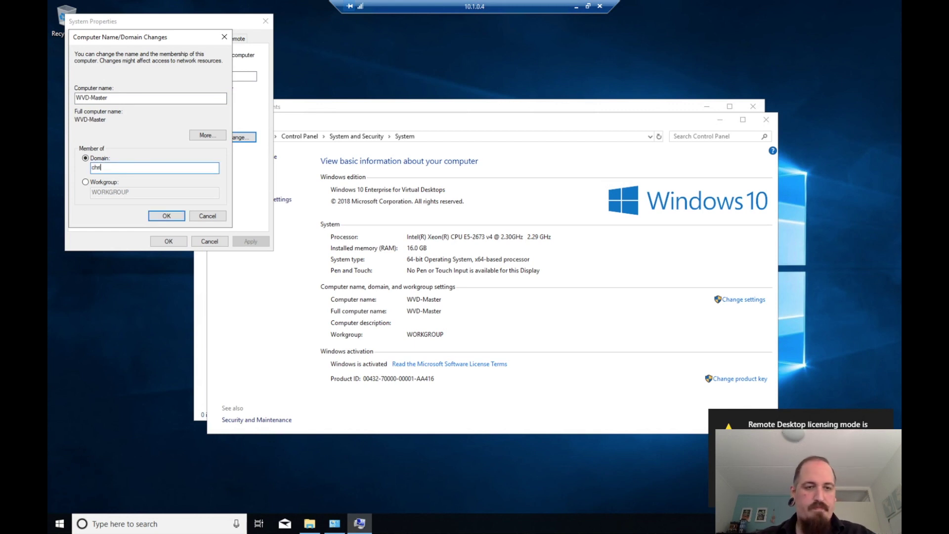
text(straining.nl)
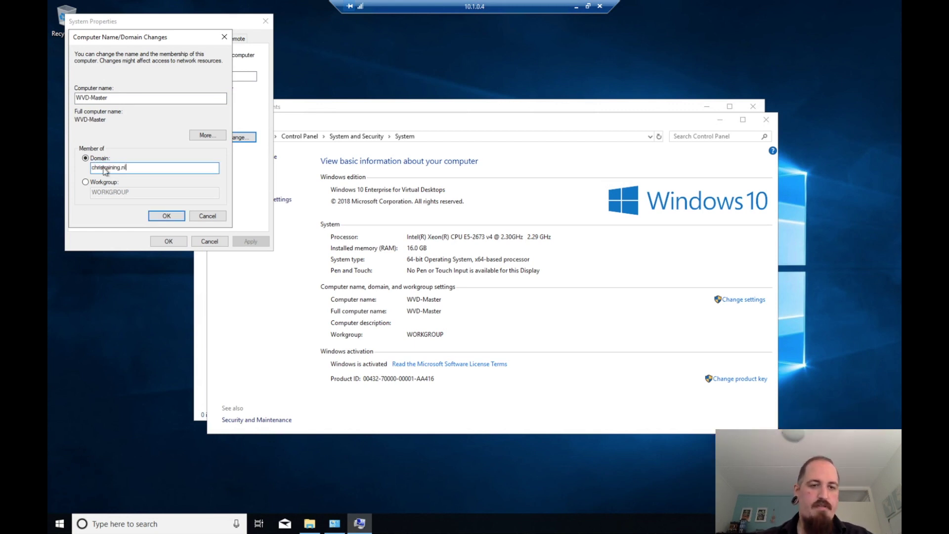
key(Return)
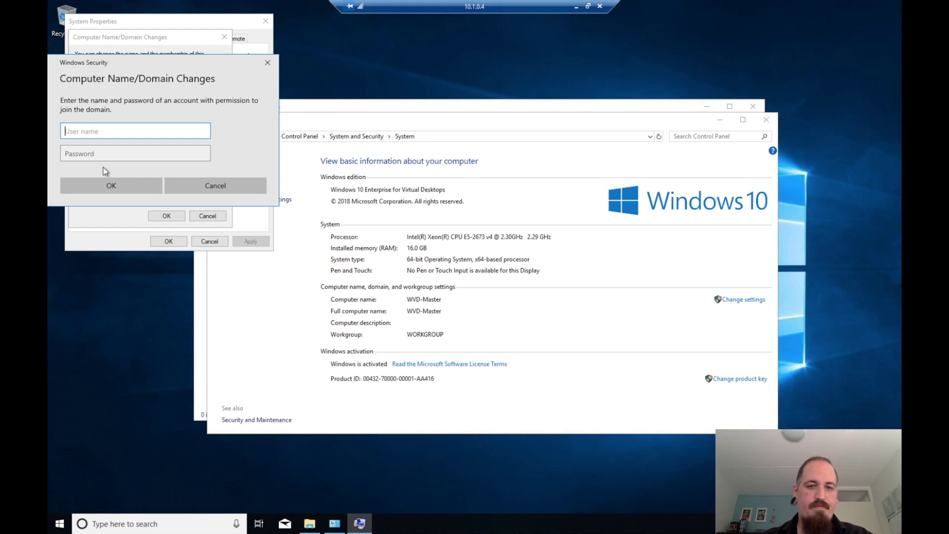
Step: Authenticate with the domain admin account, confirm the welcome and restart notices, and restart now
text(admtwiesc01)
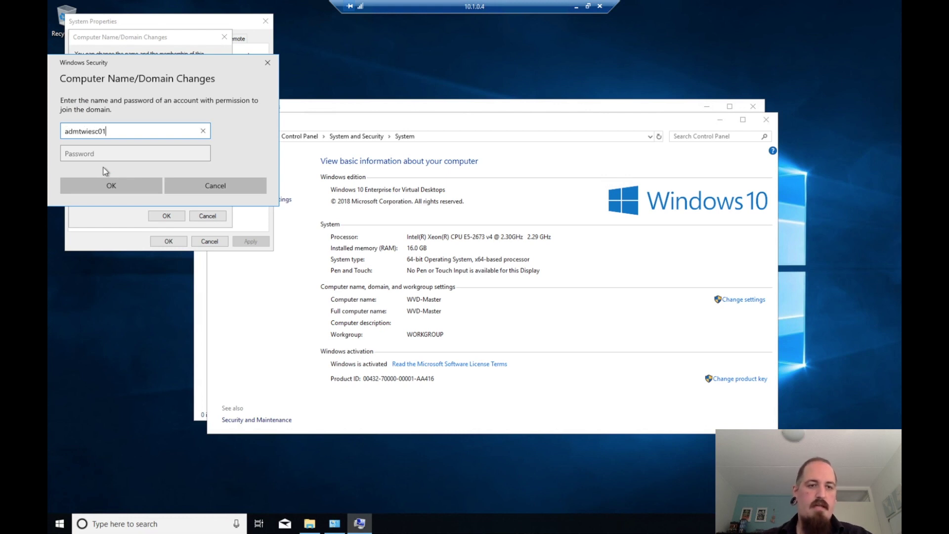
key(Tab)
text(********)
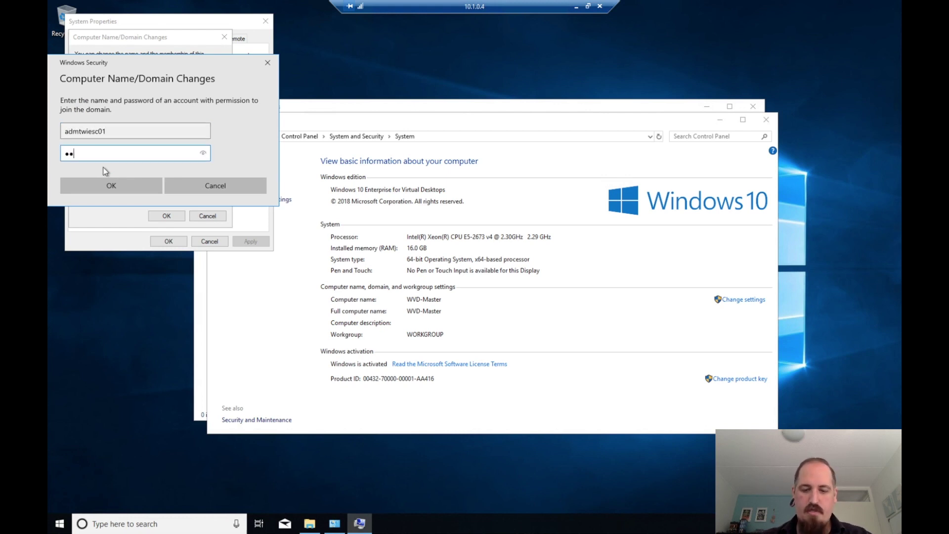
text(***)
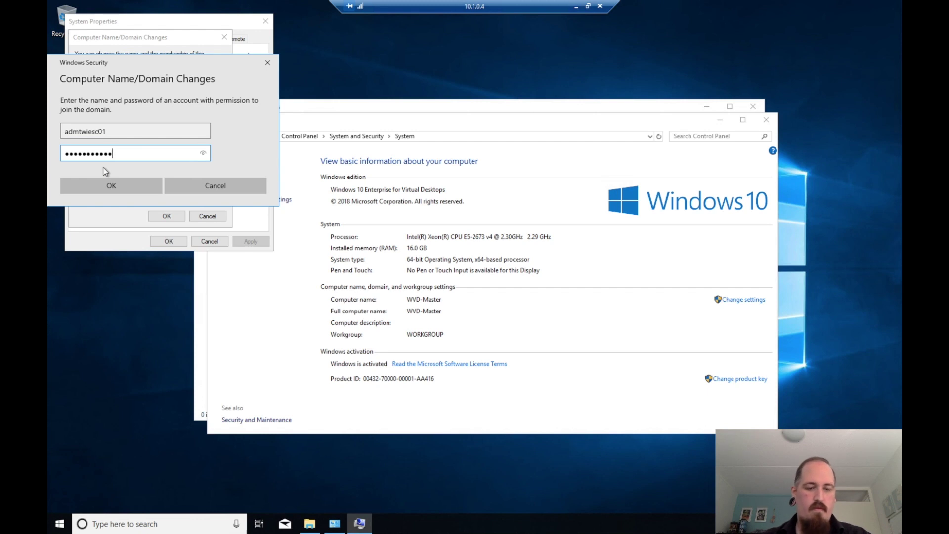
key(Return)
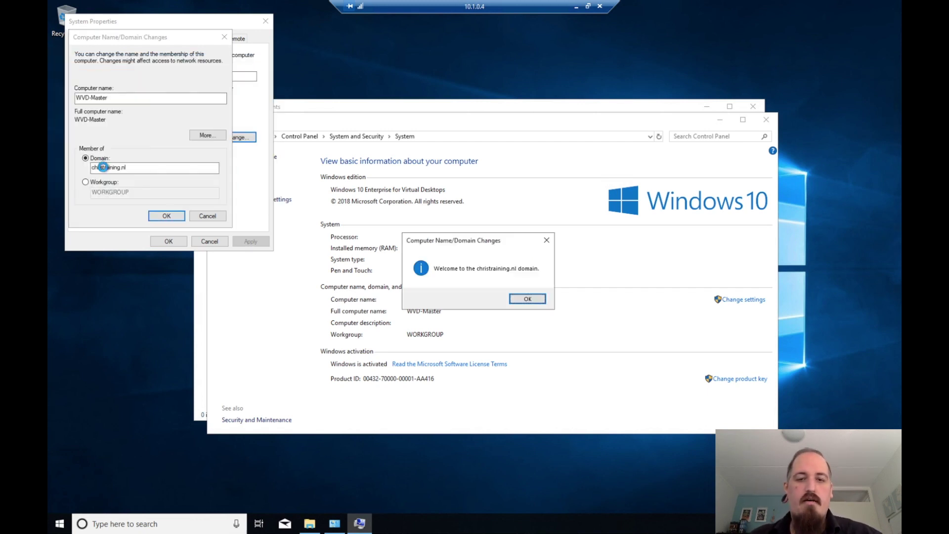
key(Return)
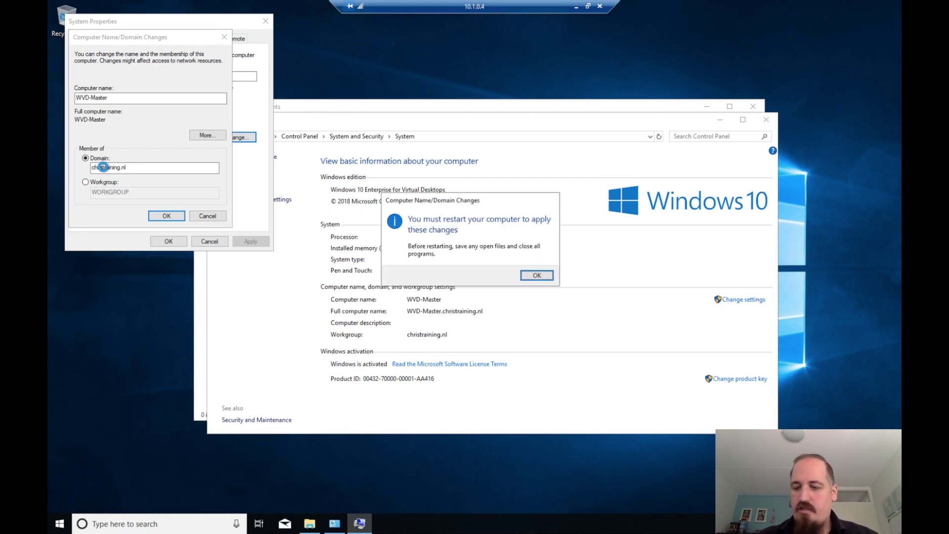
key(Return)
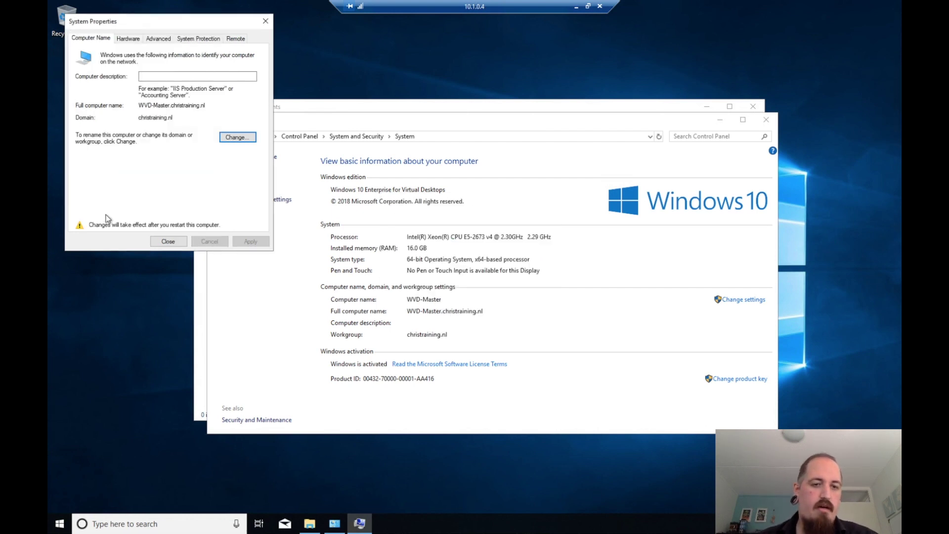
click(181, 243)
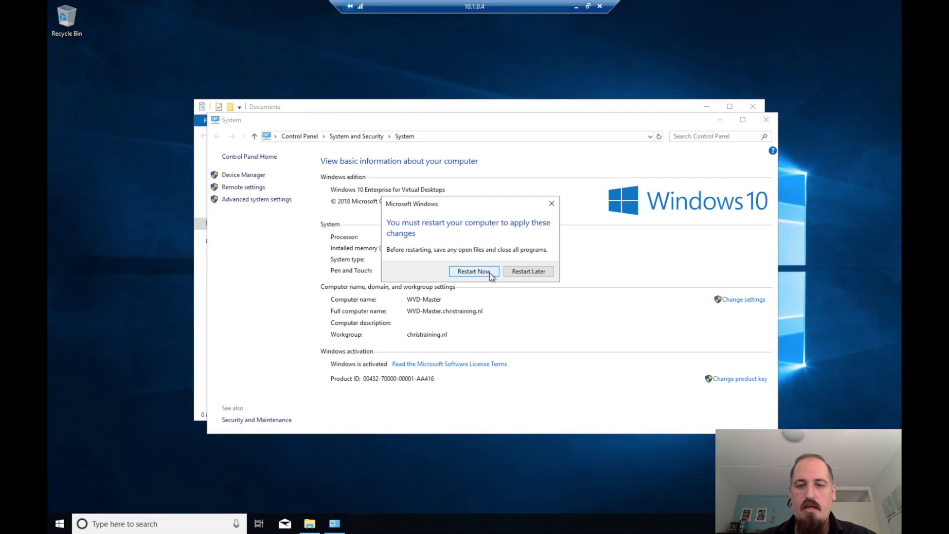
click(488, 272)
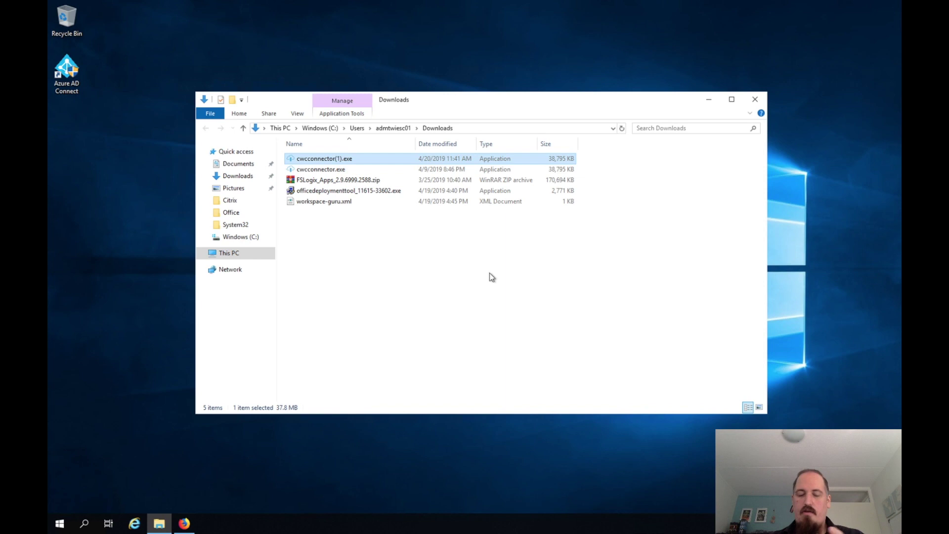
Step: Deselect cwcconnector(1).exe and close the Downloads folder window
click(470, 242)
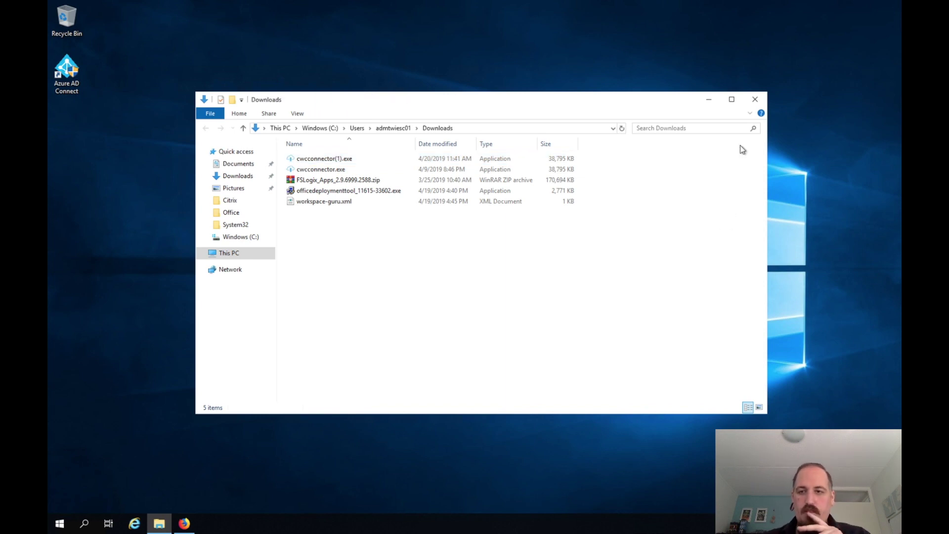
click(755, 100)
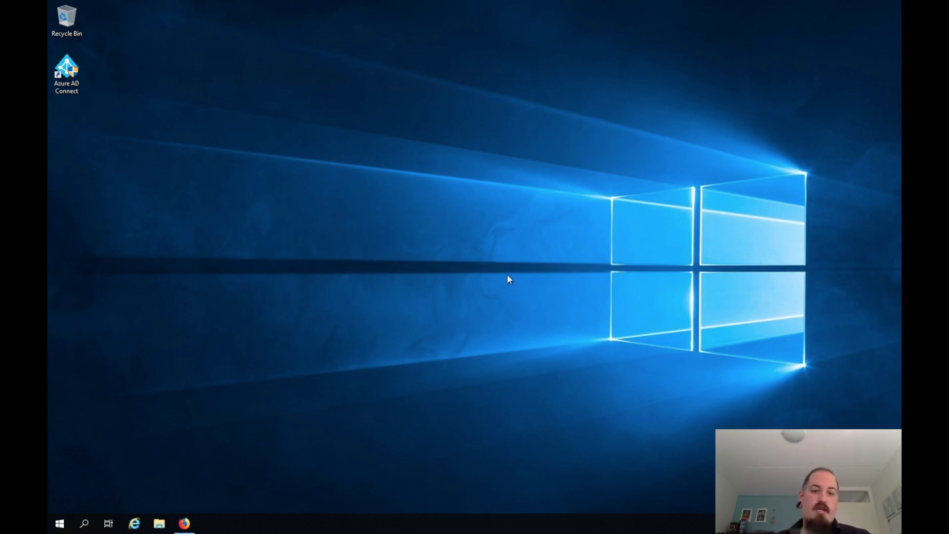
Step: Launch Remote Desktop Connection via mstsc and connect to 10.1.0.4
click(84, 524)
text(mstsc)
key(Return)
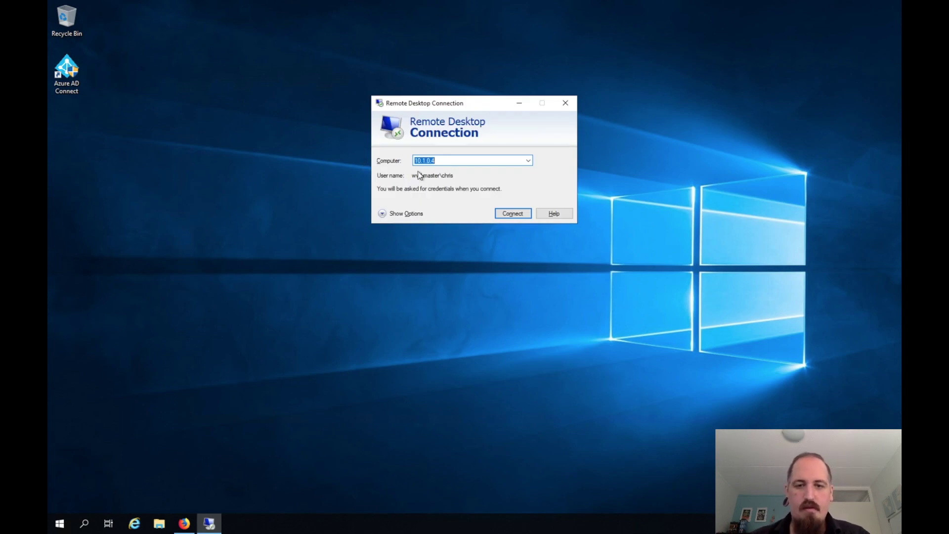
click(513, 213)
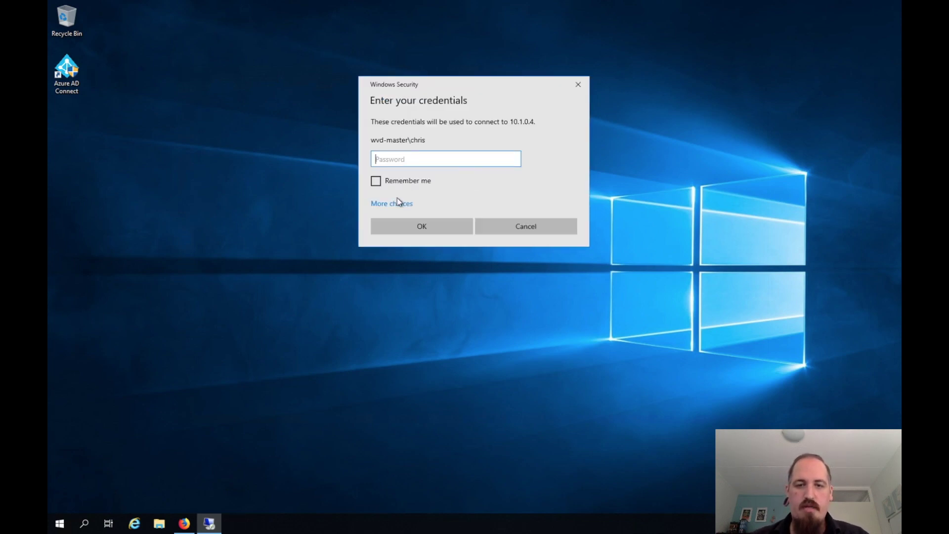
Step: Sign in with the christraining domain admin account and connect despite the certificate warning
click(393, 204)
click(423, 254)
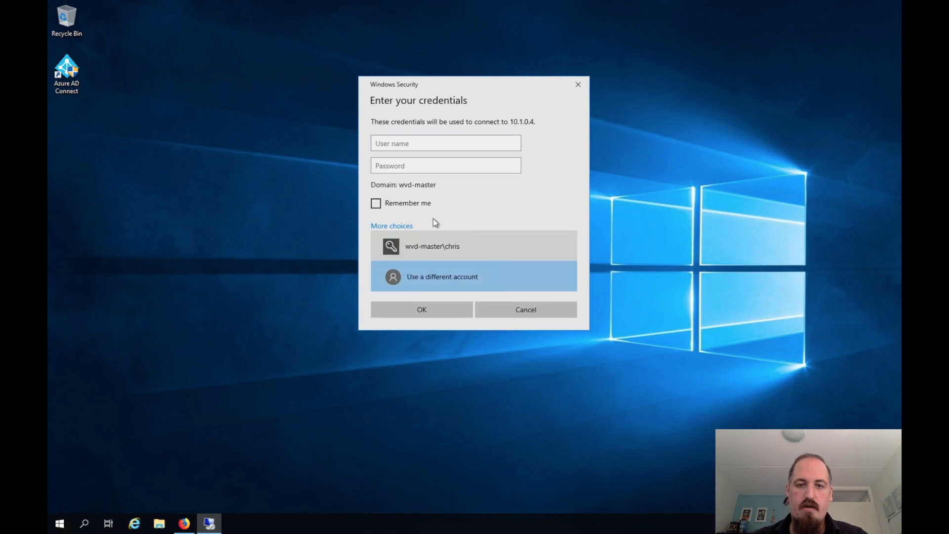
text(christr)
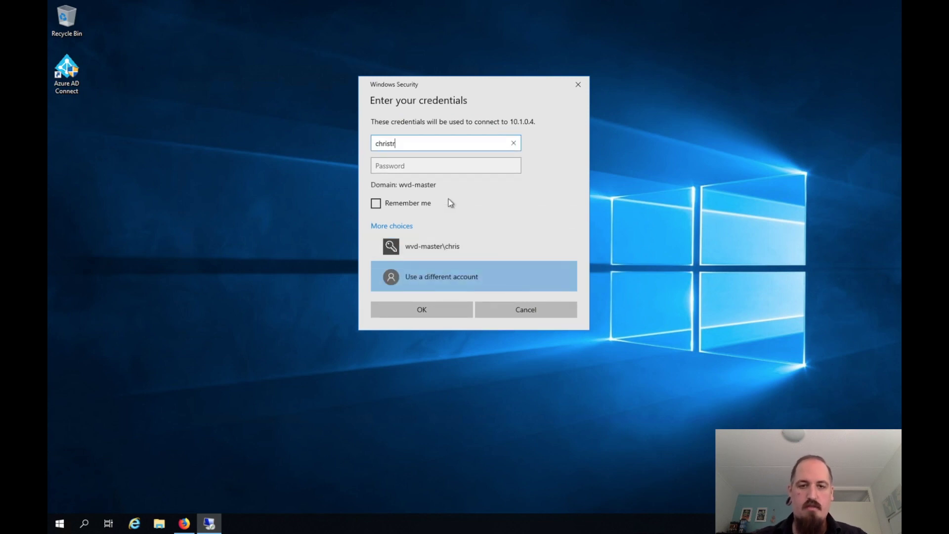
text(aining\admtwiesc01)
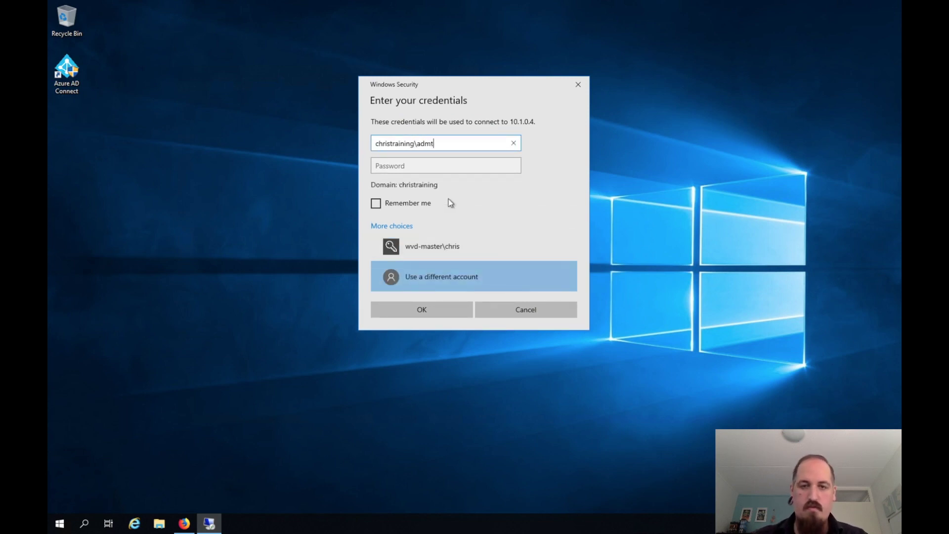
key(Tab)
text(***********)
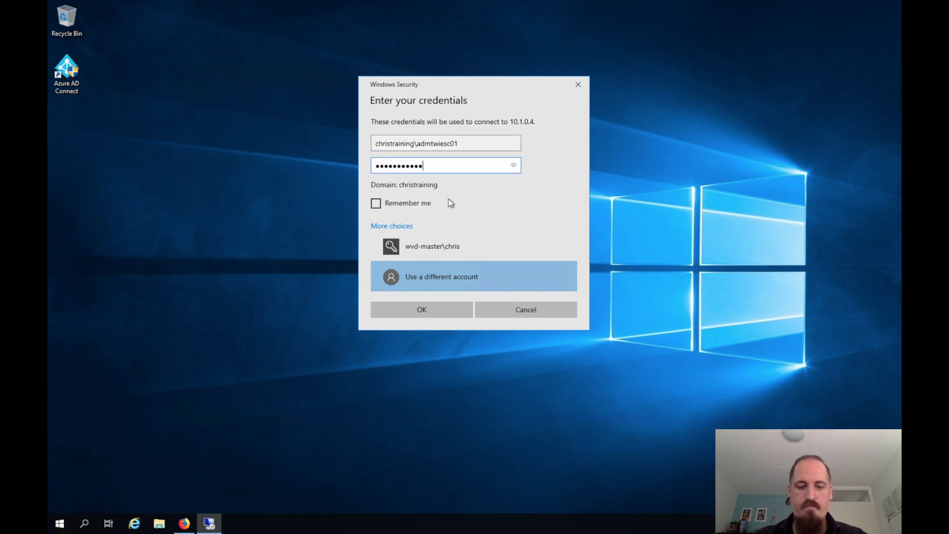
key(Return)
key(Left)
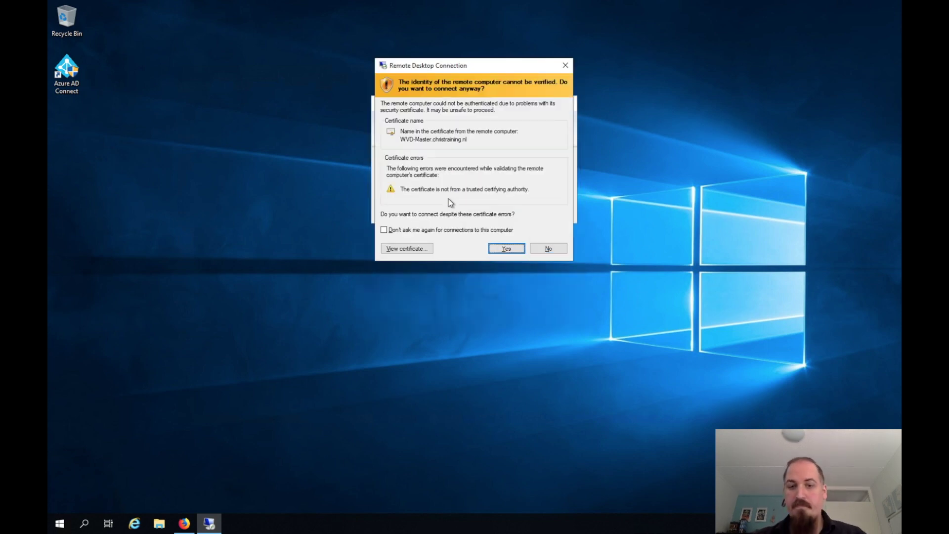
key(Return)
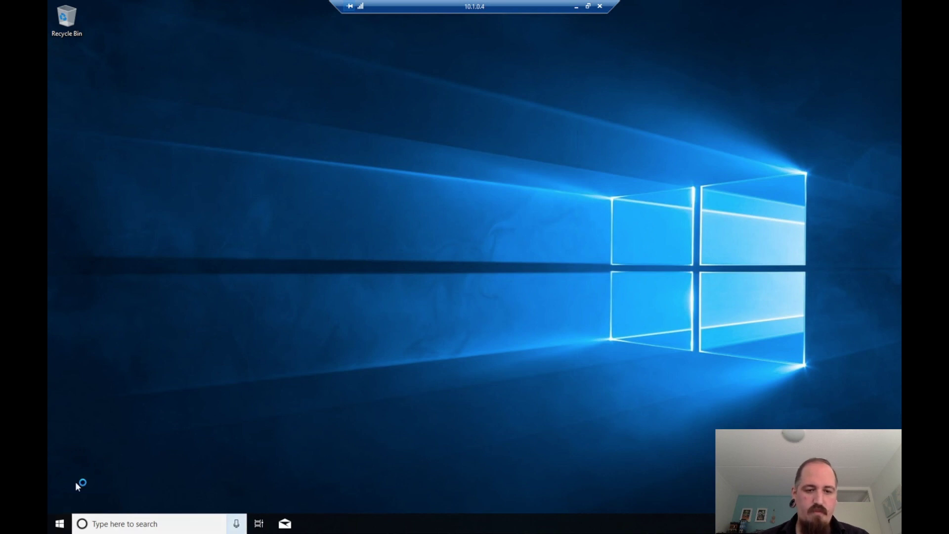
Step: Open File Explorer and enter the path \\domain01\resourcers$ in the address bar
click(59, 522)
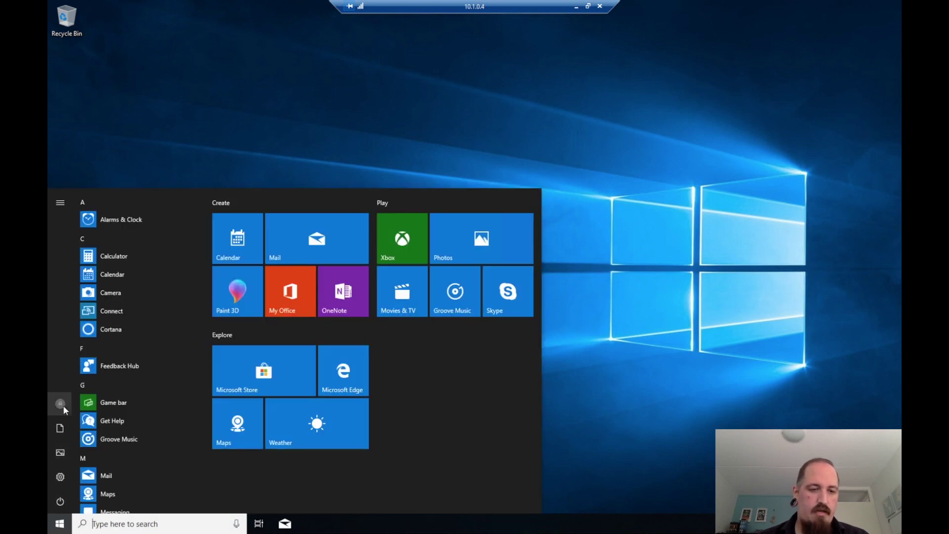
click(60, 427)
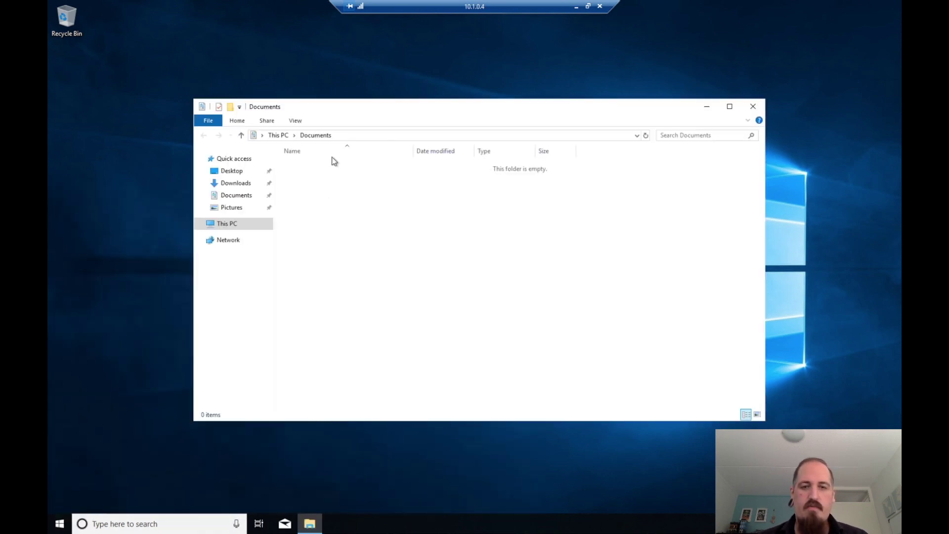
click(374, 136)
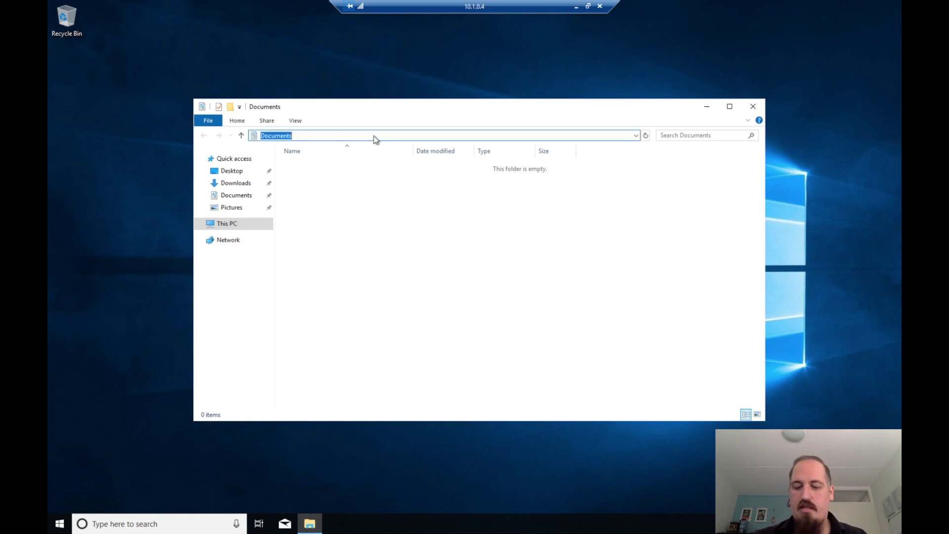
text(\\d)
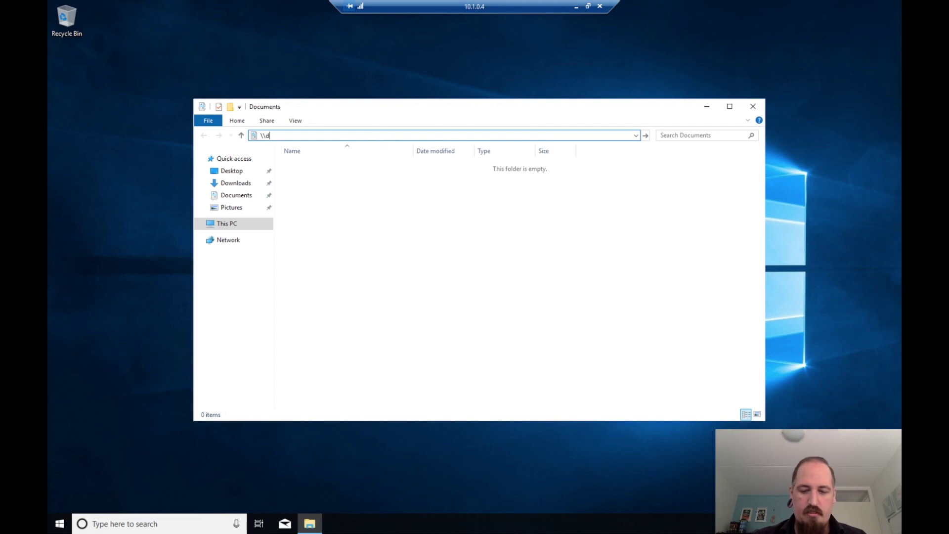
text(omain01\)
text(resourc)
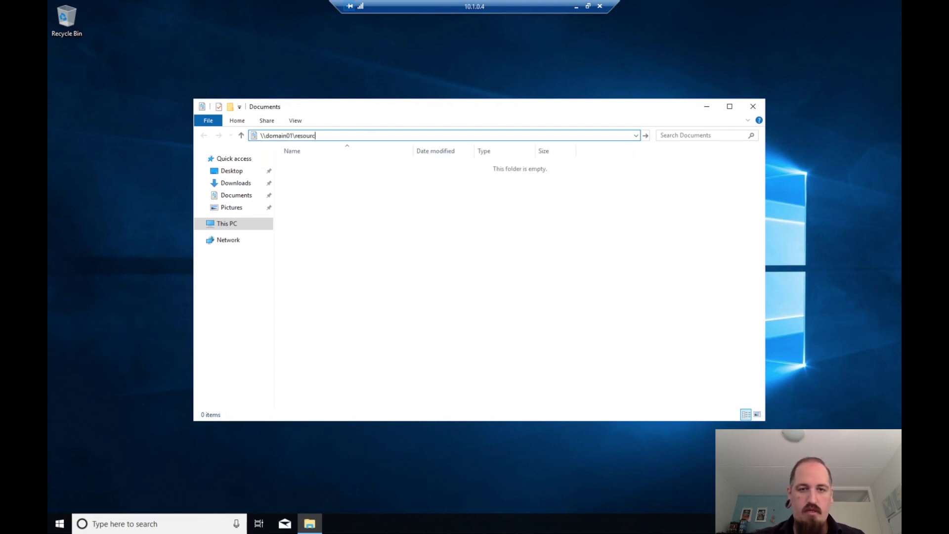
text(ers)
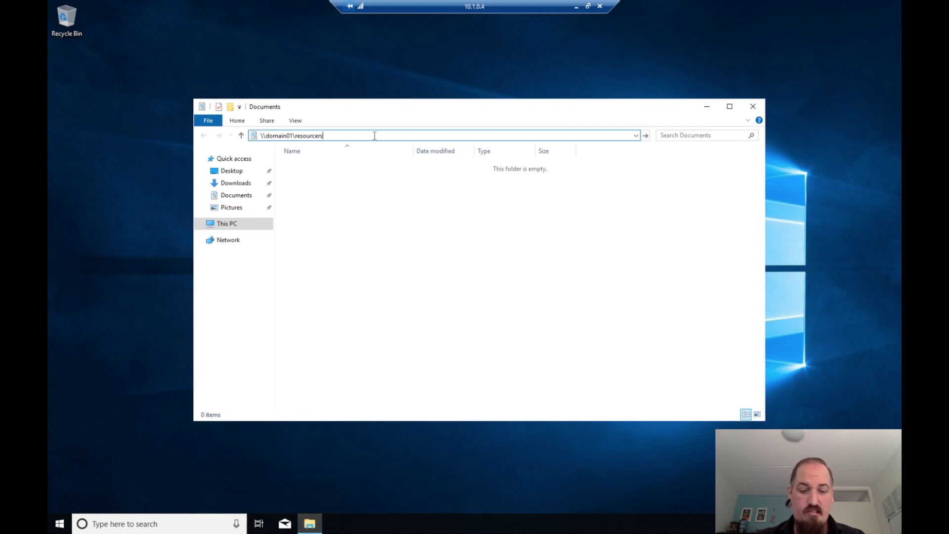
text($)
Step: Correct the path to \\domain01\resources$ and open the share
key(ctrl+a)
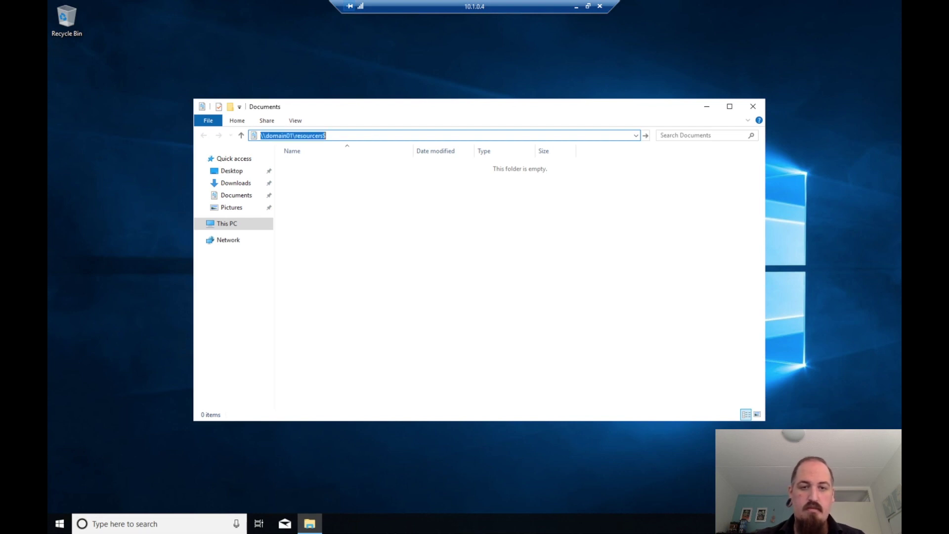
key(End)
key(Left)
key(BackSpace)
key(BackSpace)
key(BackSpace)
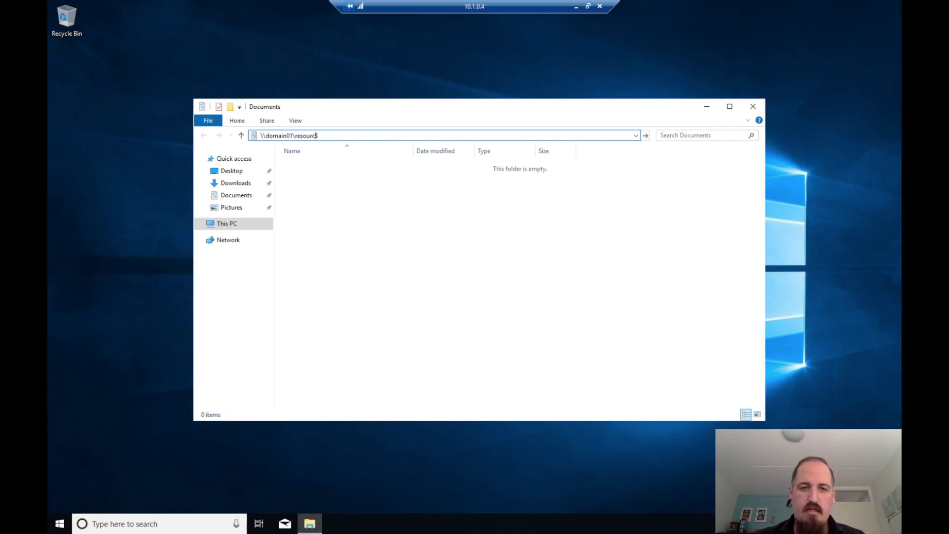
key(ctrl+a)
key(End)
text(es)
key(Return)
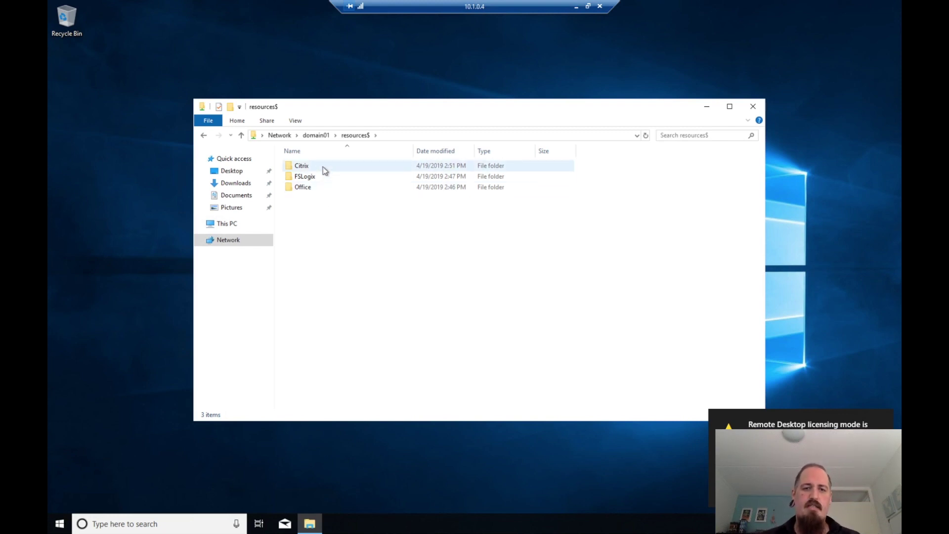
Step: Copy the Citrix, FSLogix and Office folders from resources$ and paste them onto the desktop
drag(325, 217, 317, 168)
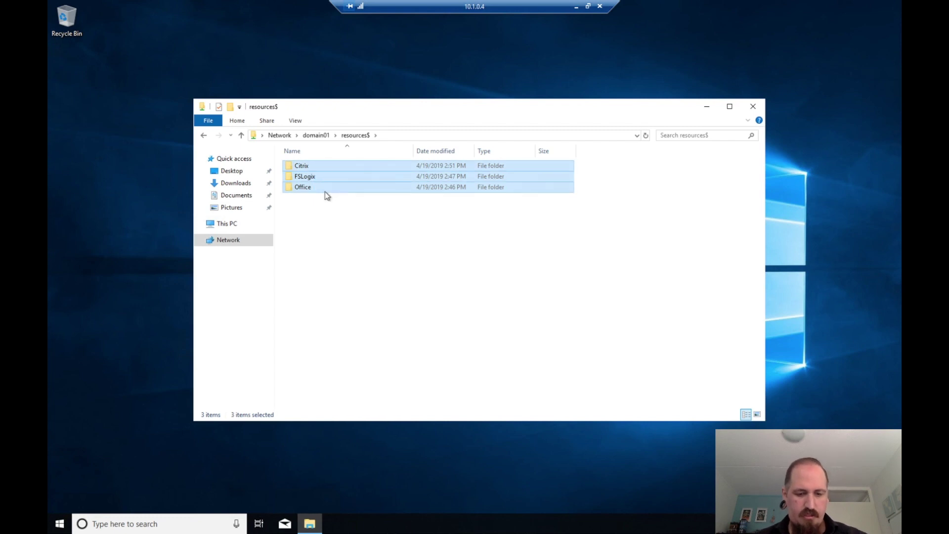
click(119, 158)
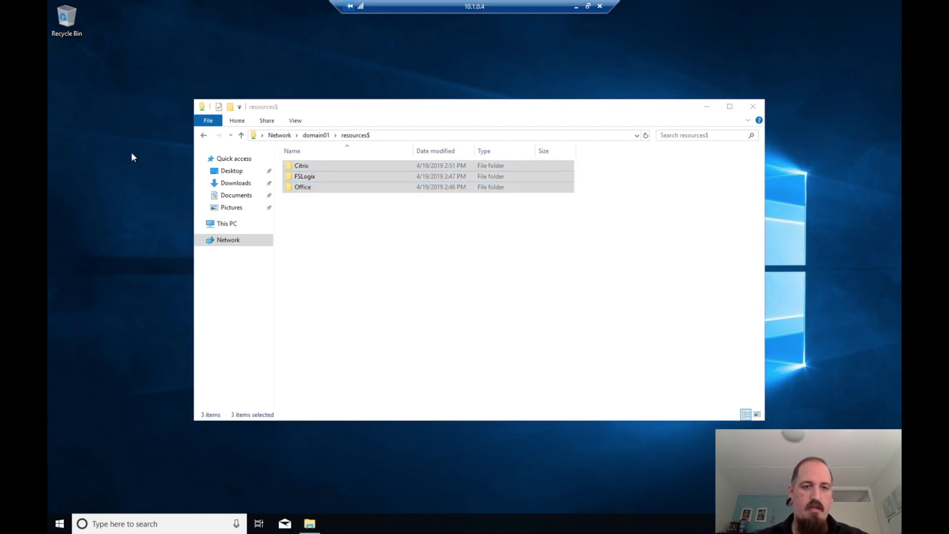
key(ctrl+v)
Step: Close the resources$ share window and briefly check the detailed copy progress
click(200, 107)
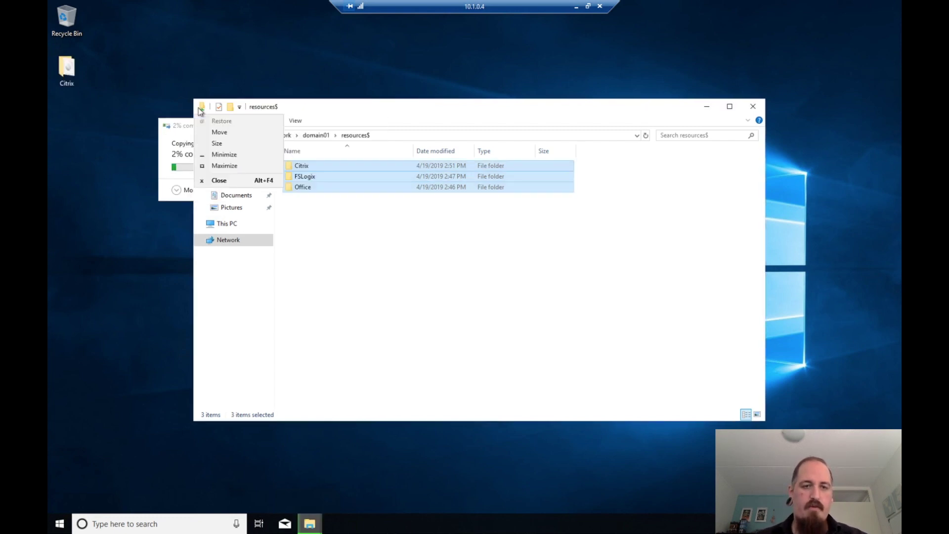
click(200, 108)
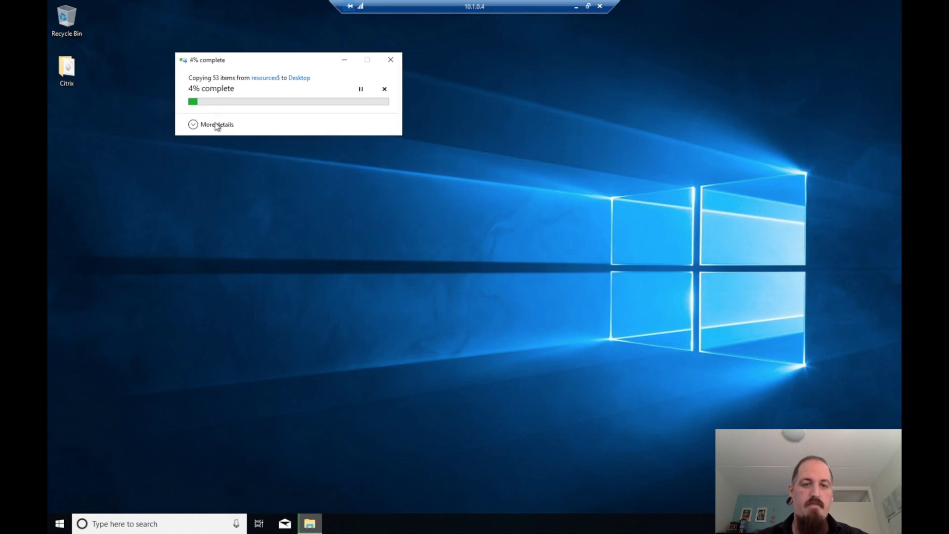
click(217, 124)
click(228, 187)
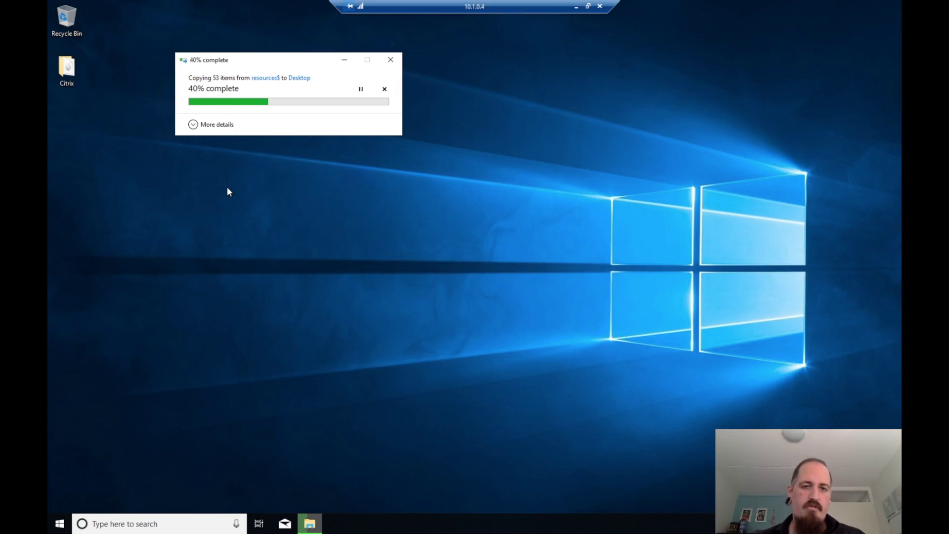
Step: Check the copied Citrix folder's contents, then open the desktop Office folder once copying finishes
double_click(66, 74)
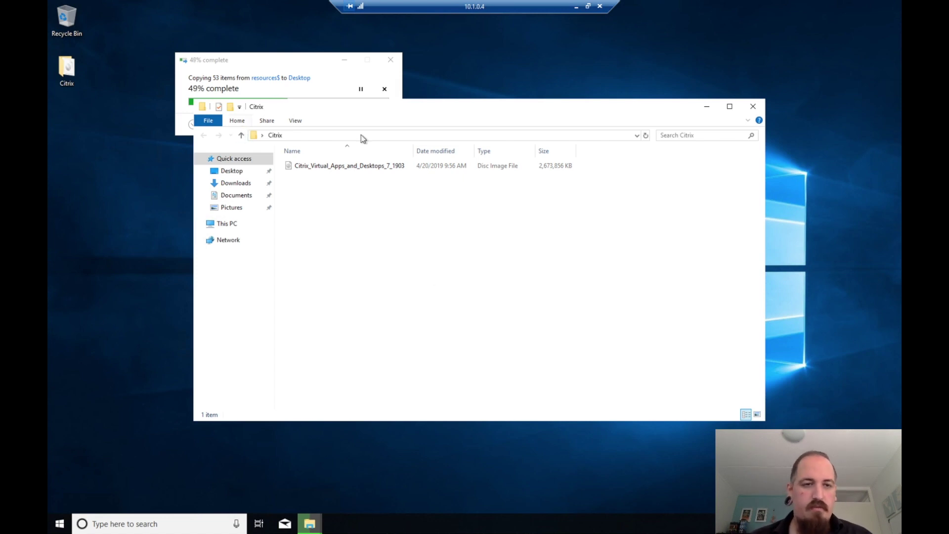
click(754, 107)
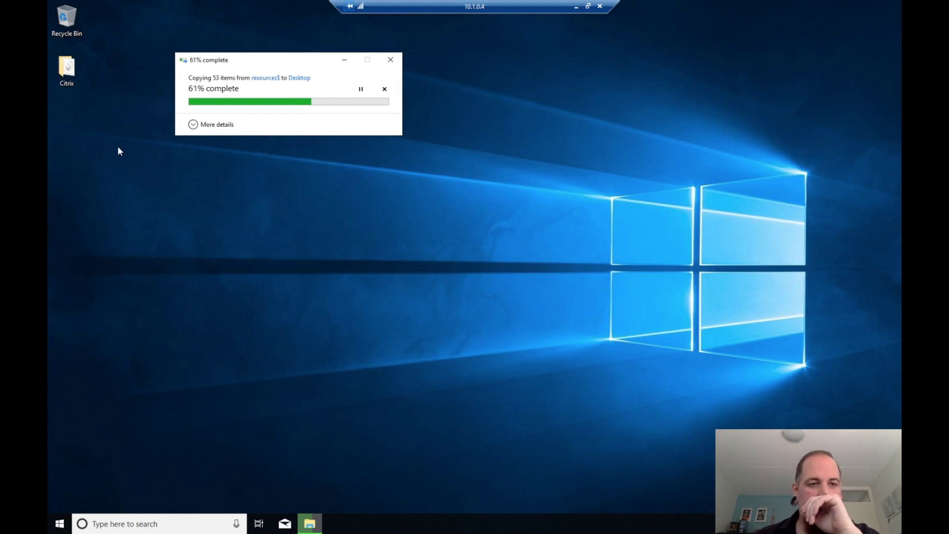
double_click(68, 72)
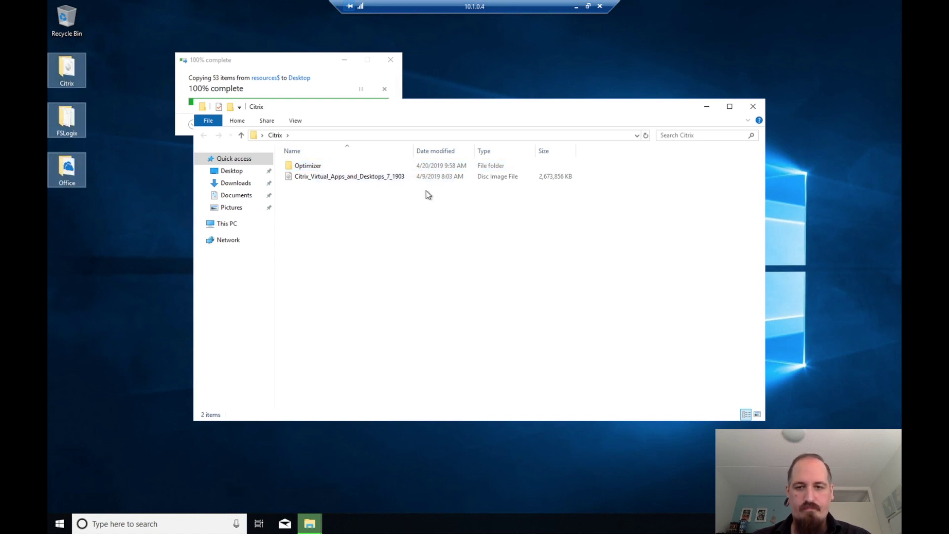
click(753, 106)
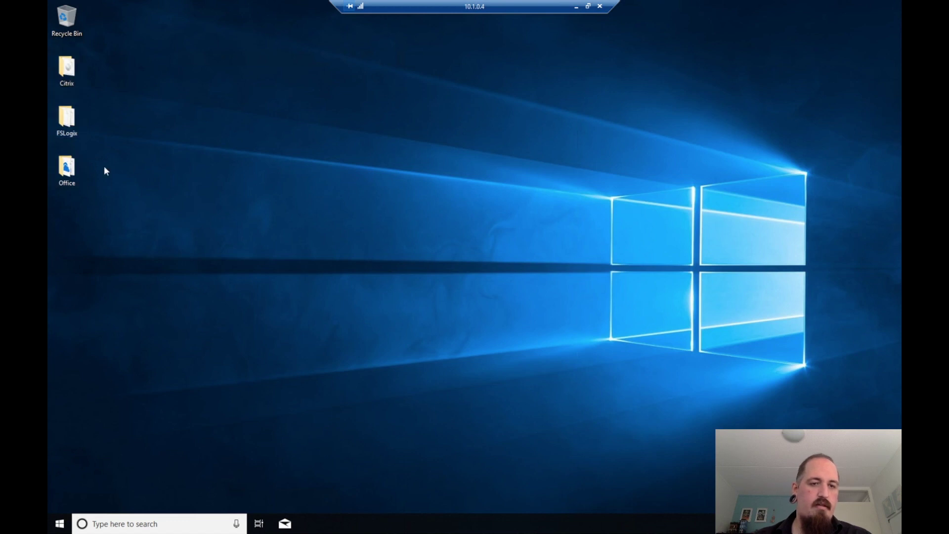
double_click(74, 169)
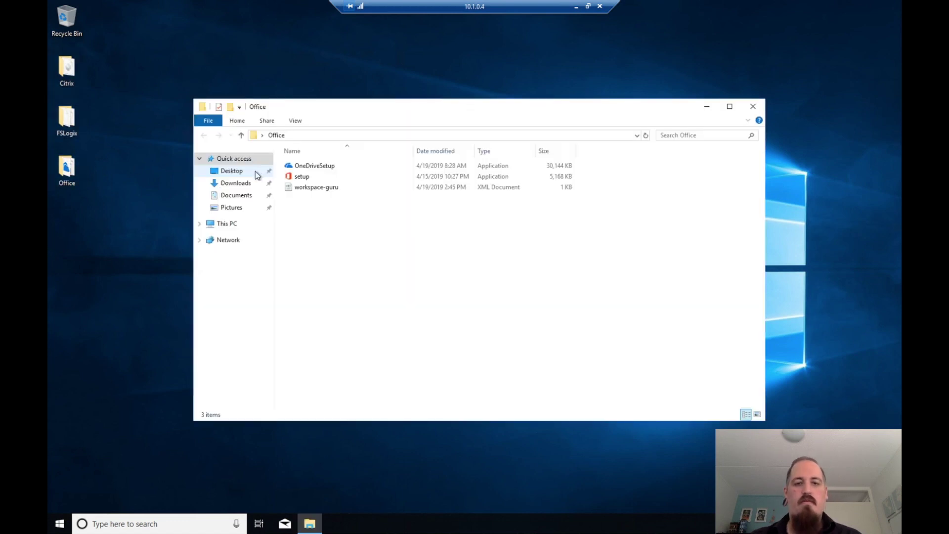
Step: Launch Command Prompt as administrator from a cmd search and approve the permission prompt
click(113, 526)
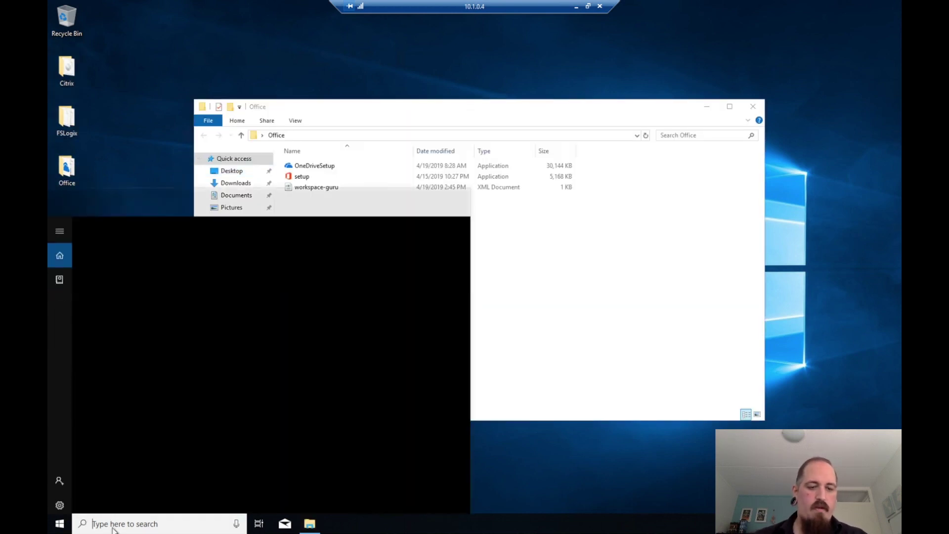
text(cmd)
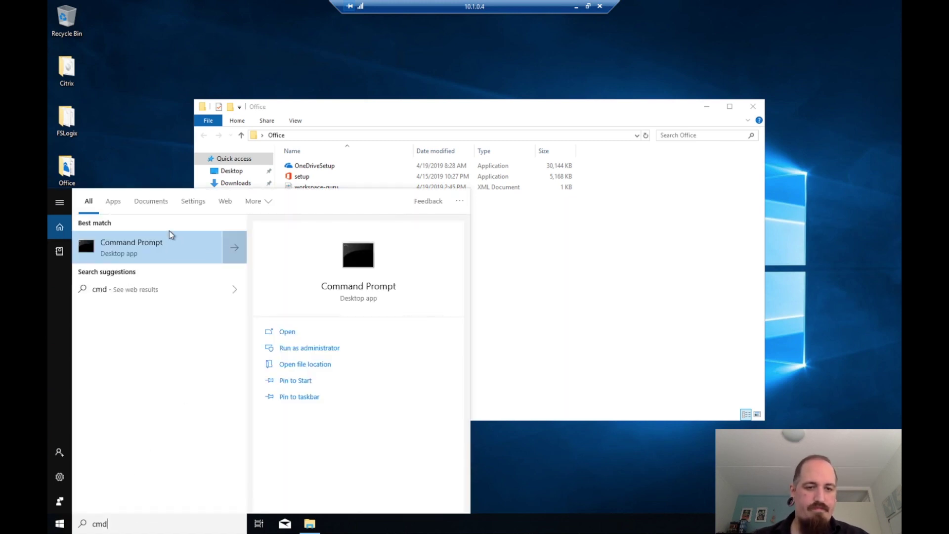
right_click(161, 246)
click(207, 256)
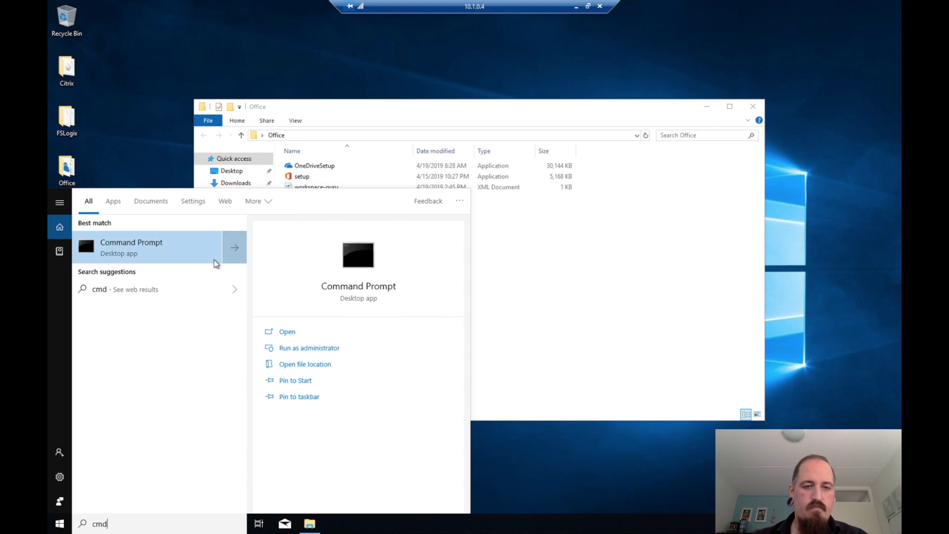
click(434, 325)
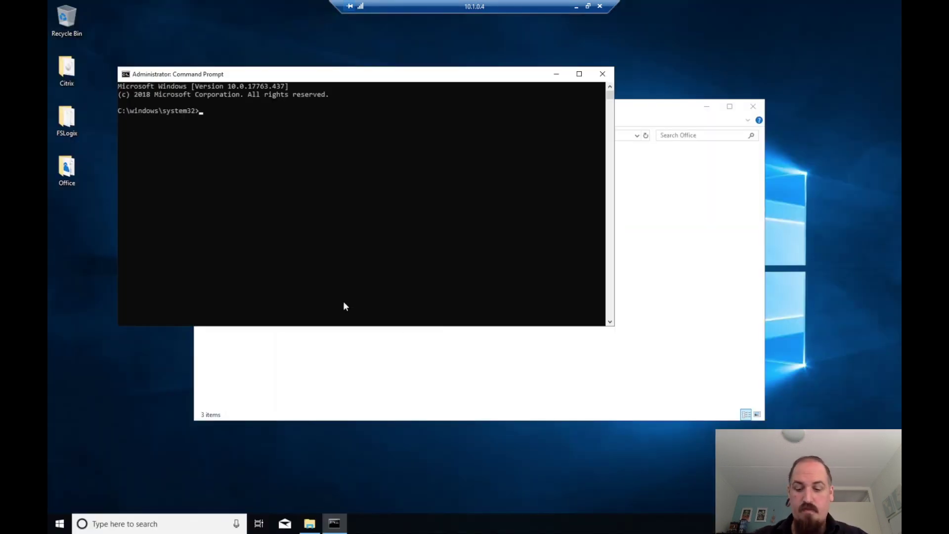
Step: Change directory to the admin account's Desktop folder under C:\Users
text(cd /)
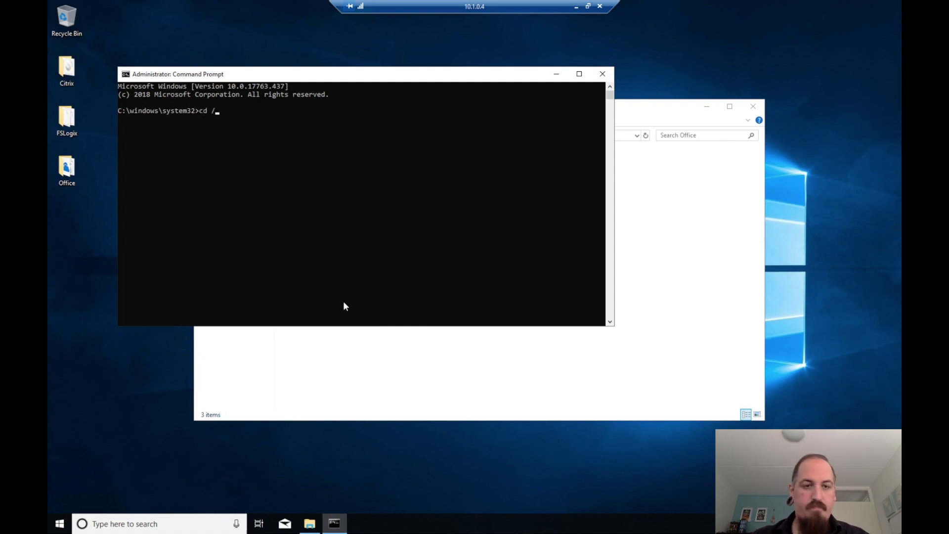
key(Return)
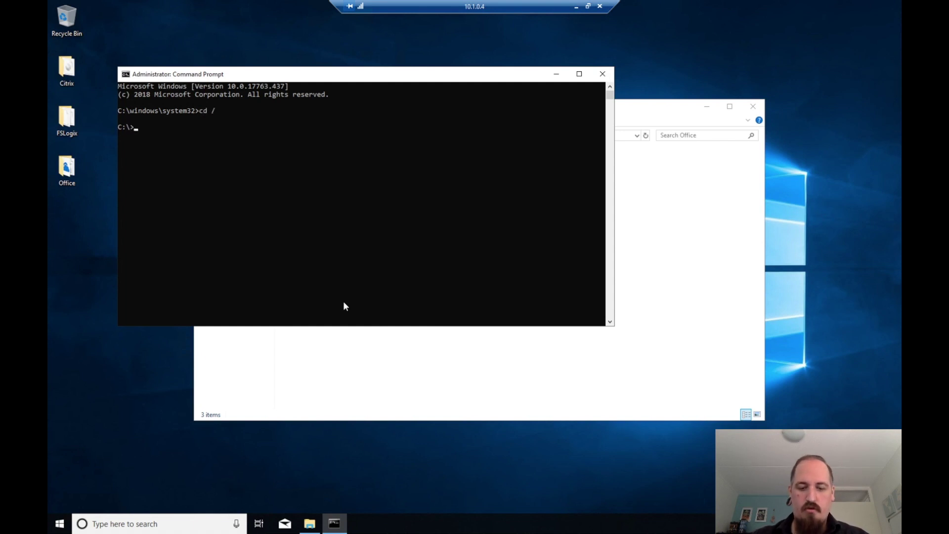
text(cd)
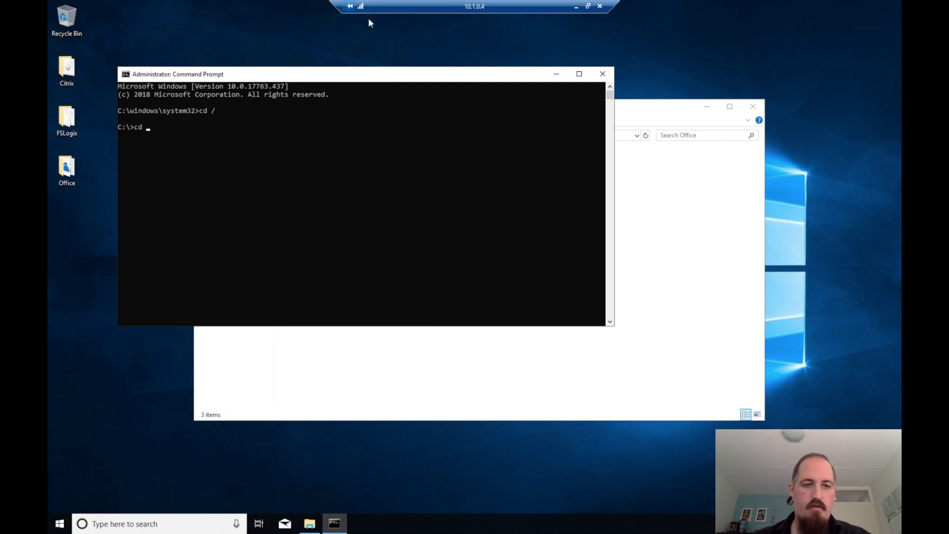
drag(362, 76, 397, 114)
text(user)
key(Tab)
text(\adm)
key(Tab)
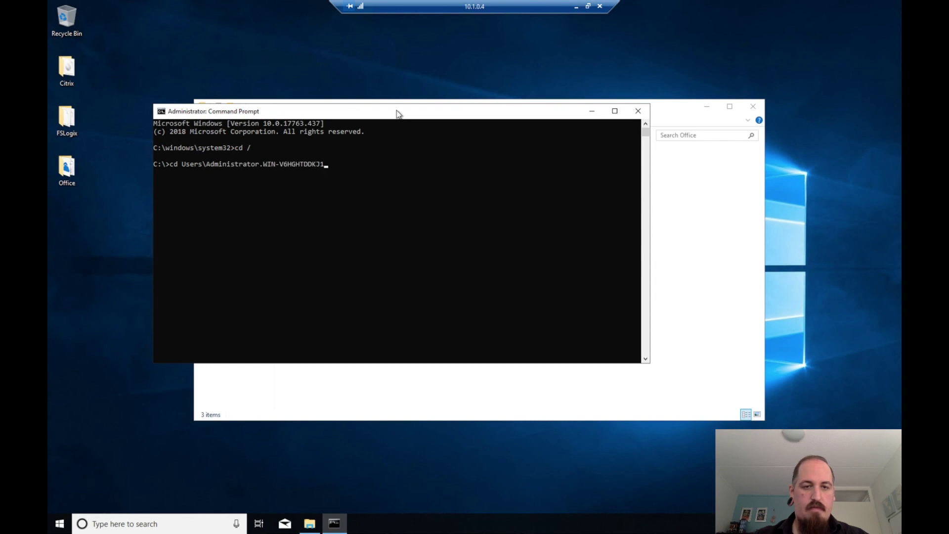
key(Tab)
text(\)
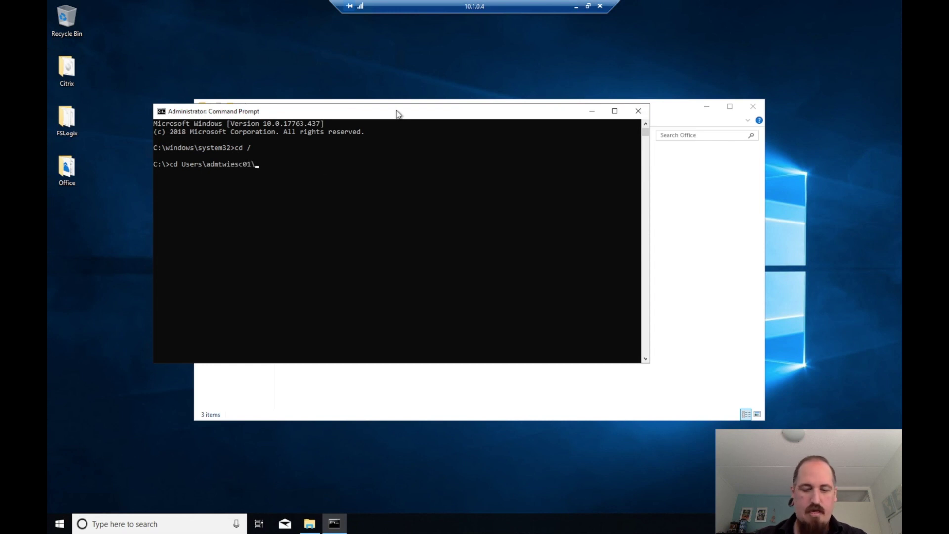
text(Desktop)
key(Return)
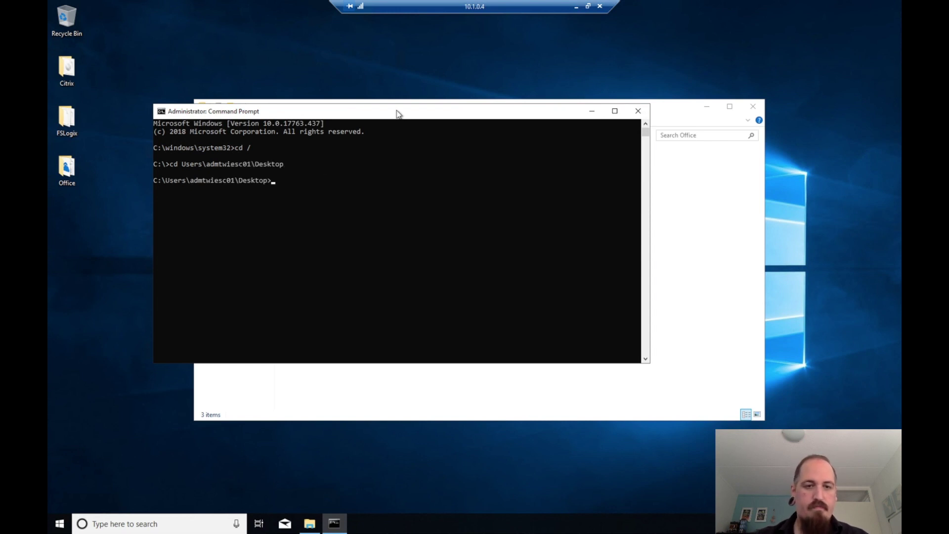
Step: Move into the Office folder and run OneDriveSetup.exe /allusers
text(cd offi)
key(Tab)
key(Return)
text(one)
key(Tab)
text(/)
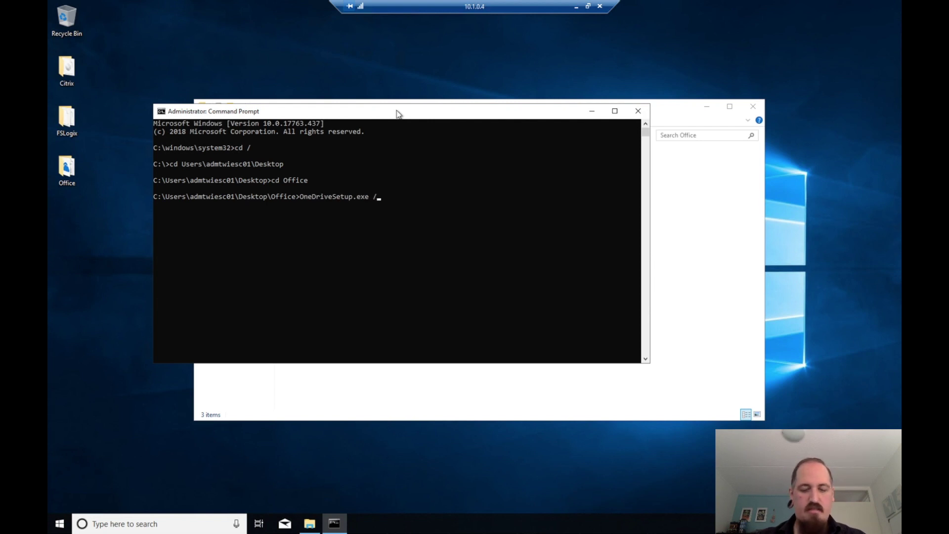
text(allusers)
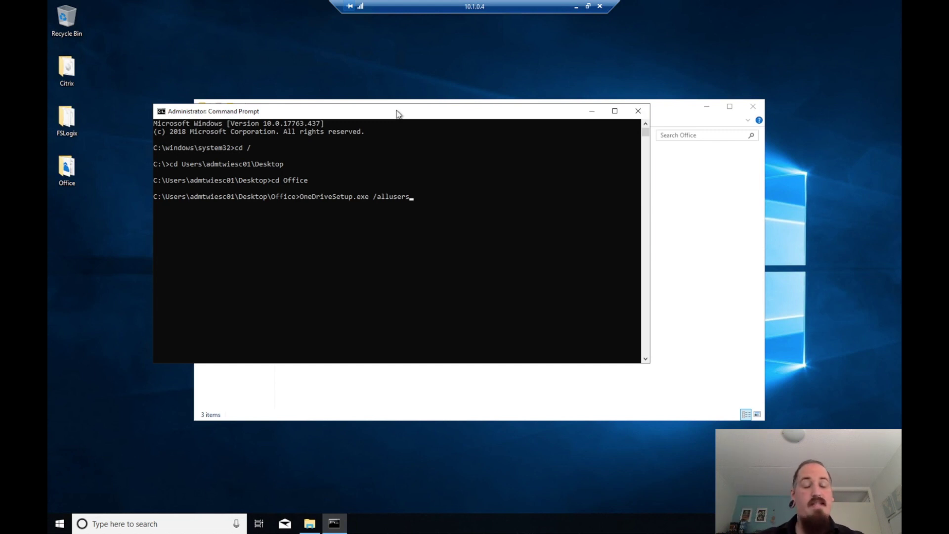
key(Return)
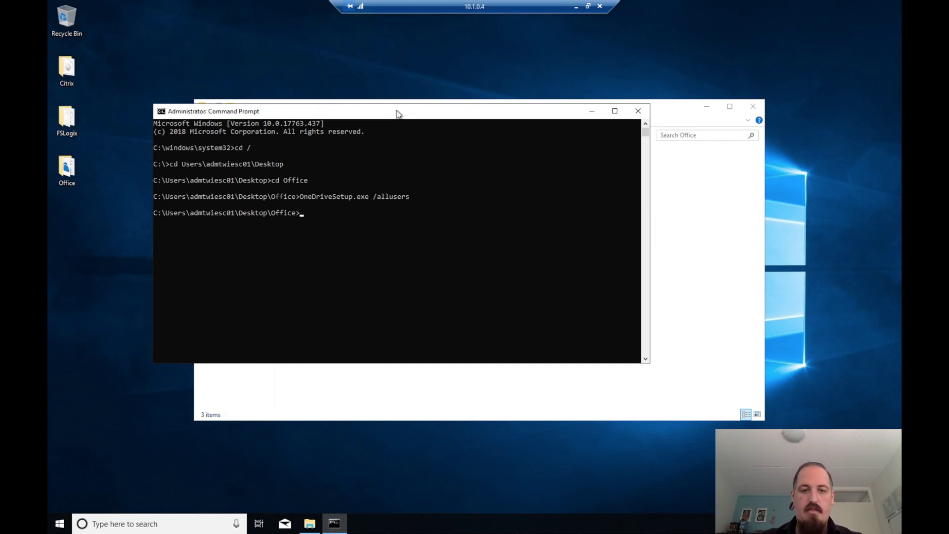
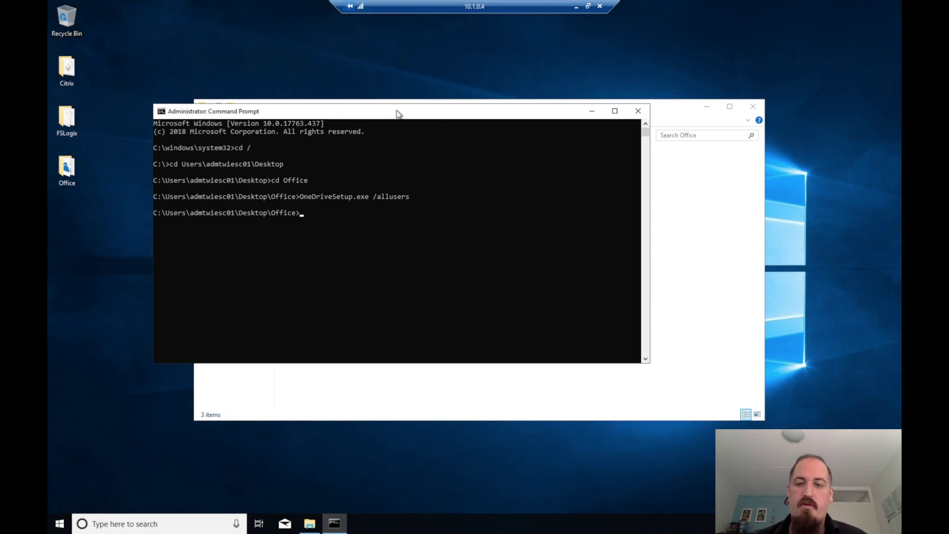
Step: Browse from This PC to Windows (C:) > Program Files (x86) > Microsoft OneDrive
click(687, 238)
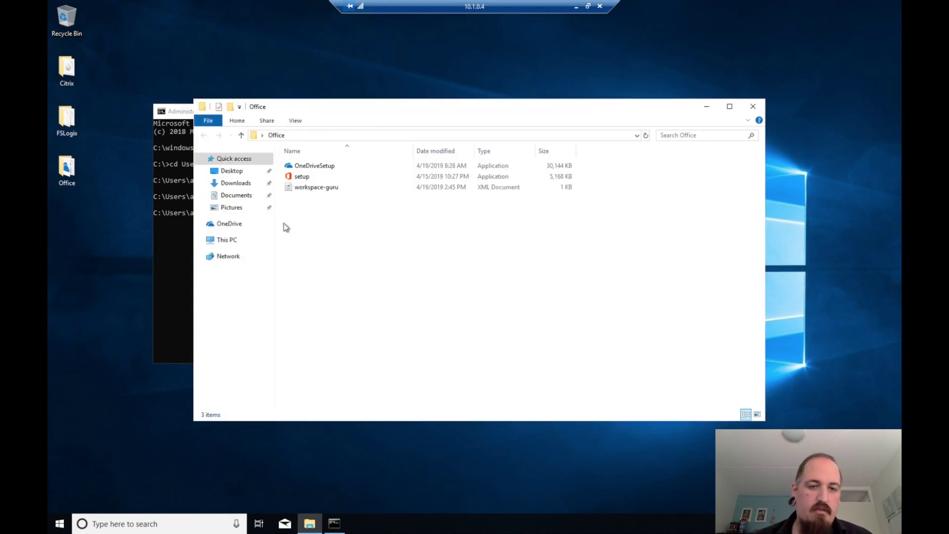
click(223, 242)
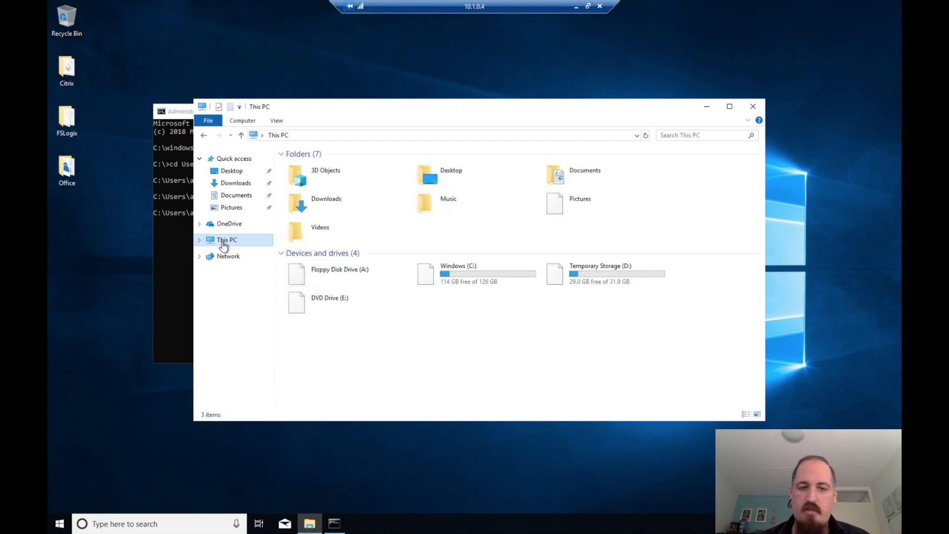
click(449, 286)
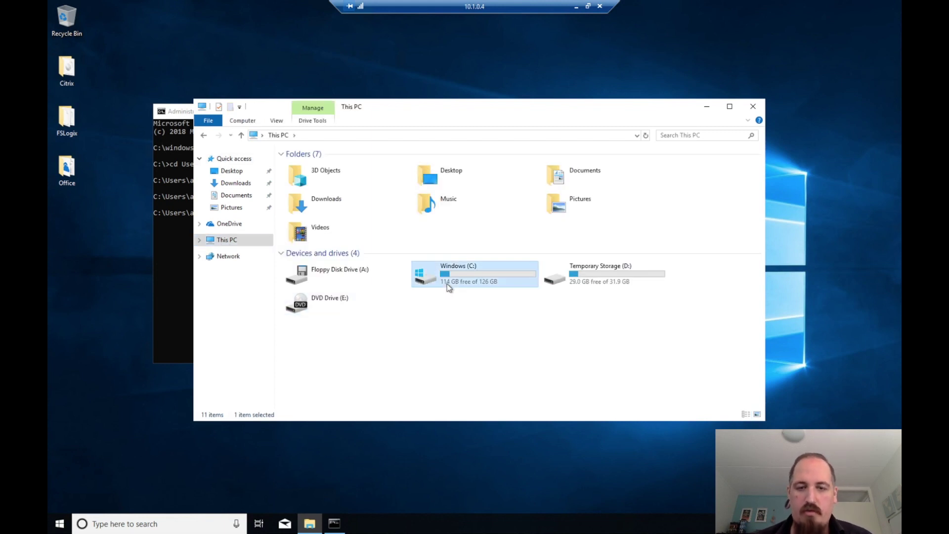
double_click(448, 285)
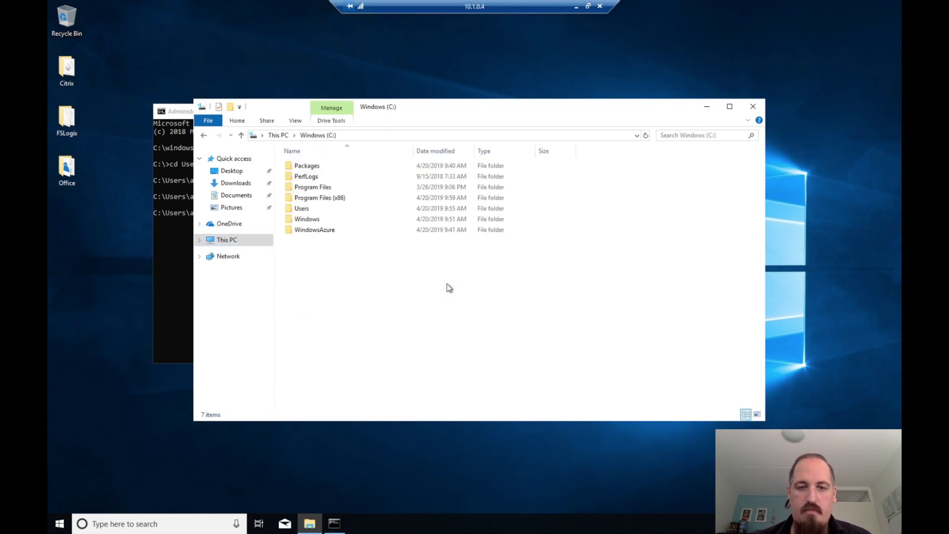
double_click(339, 198)
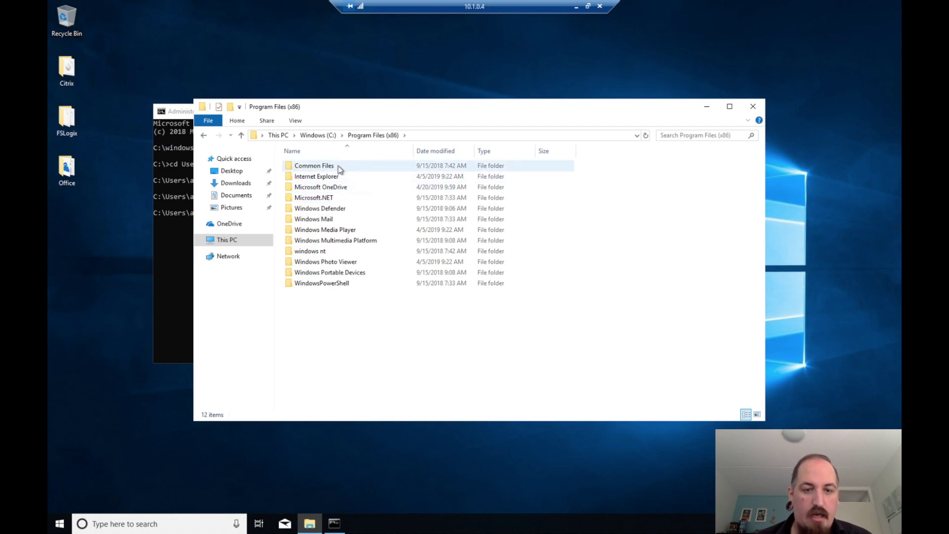
double_click(339, 190)
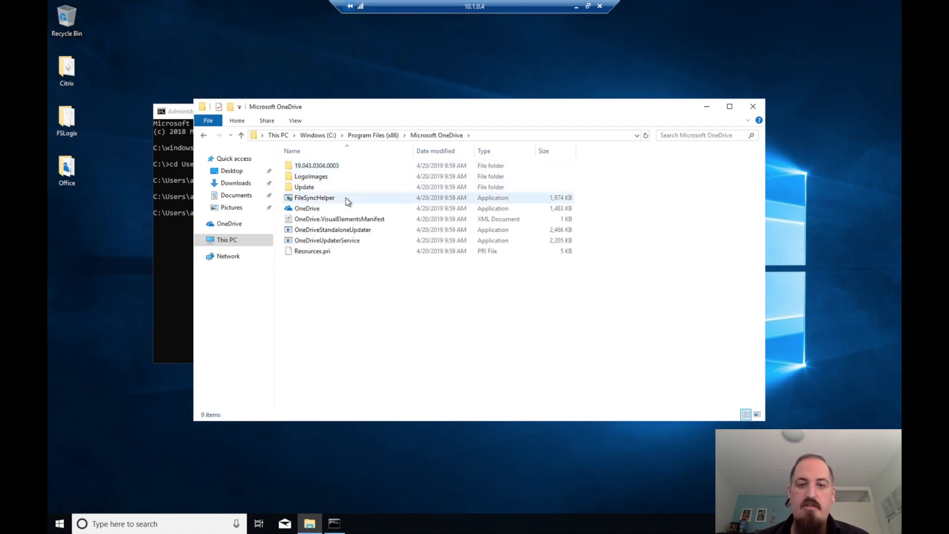
mouse_move(345, 197)
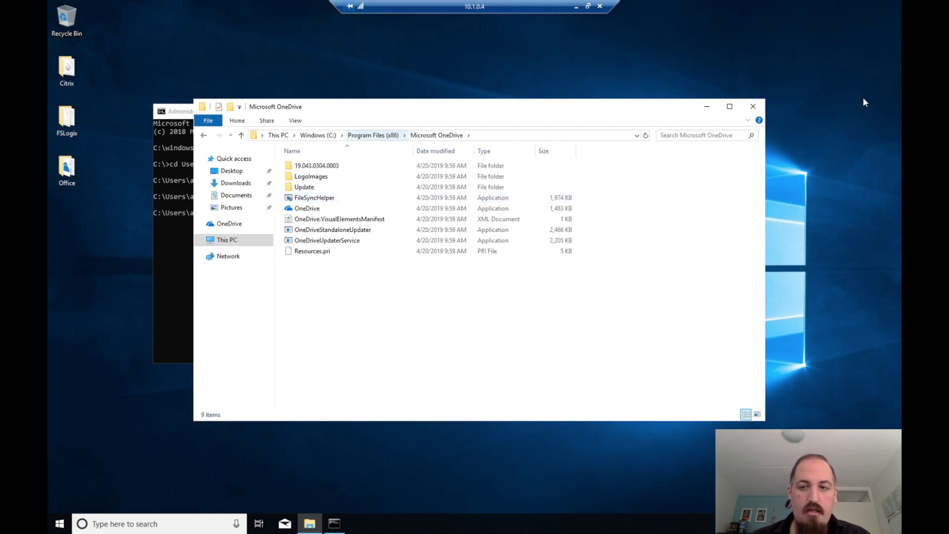
Step: Close the OneDrive window and edit workspace-guru from the desktop Office folder in Notepad
click(754, 105)
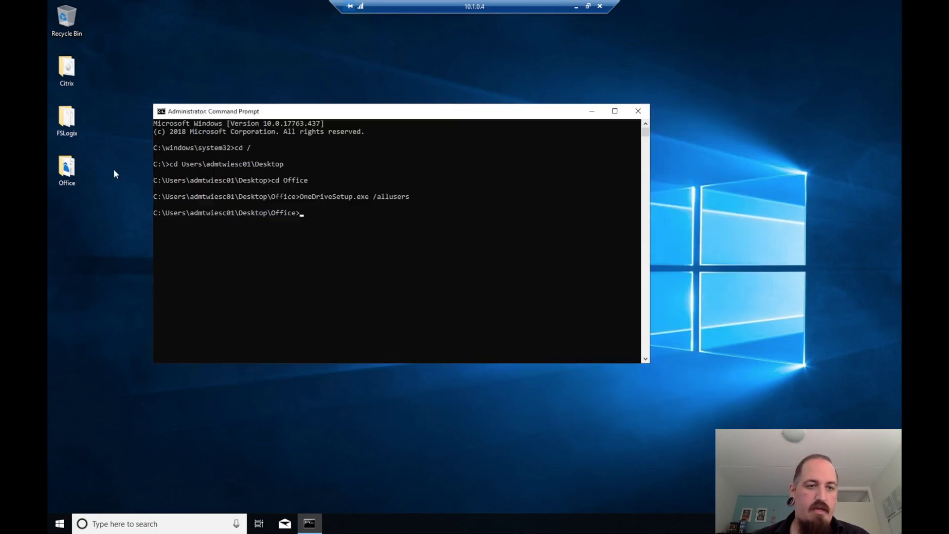
double_click(74, 170)
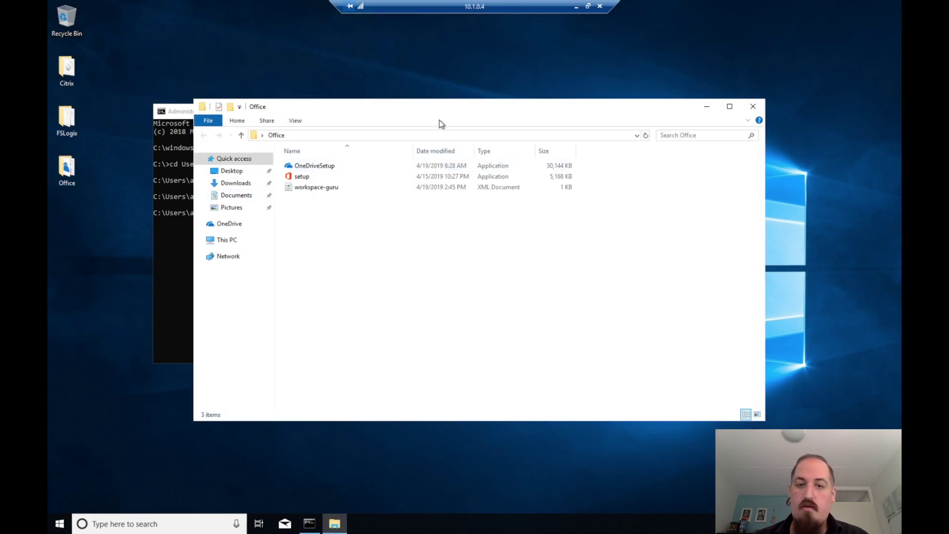
drag(442, 124, 462, 118)
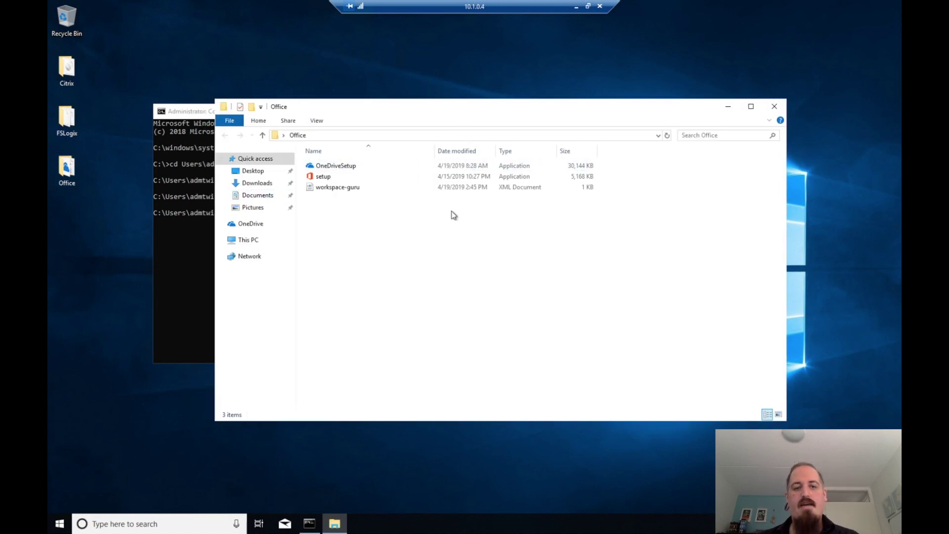
click(345, 190)
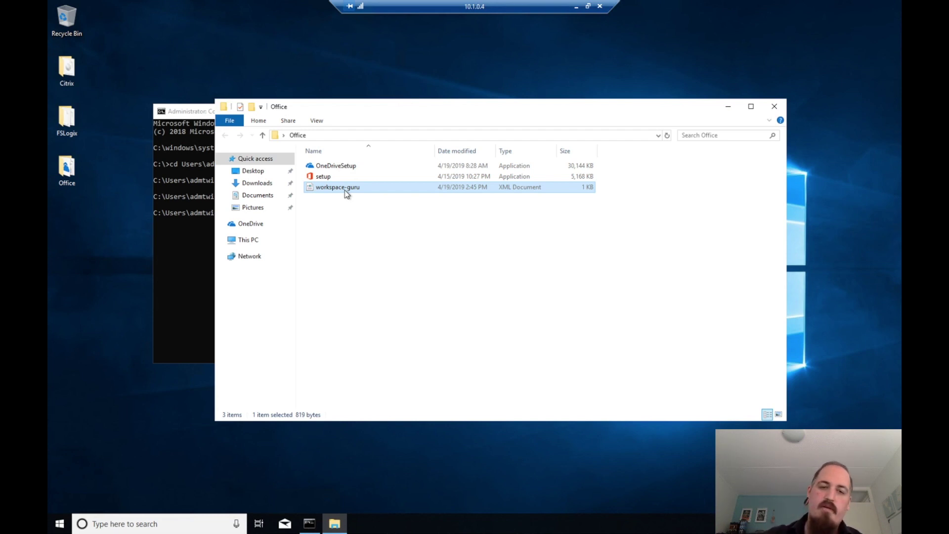
right_click(345, 190)
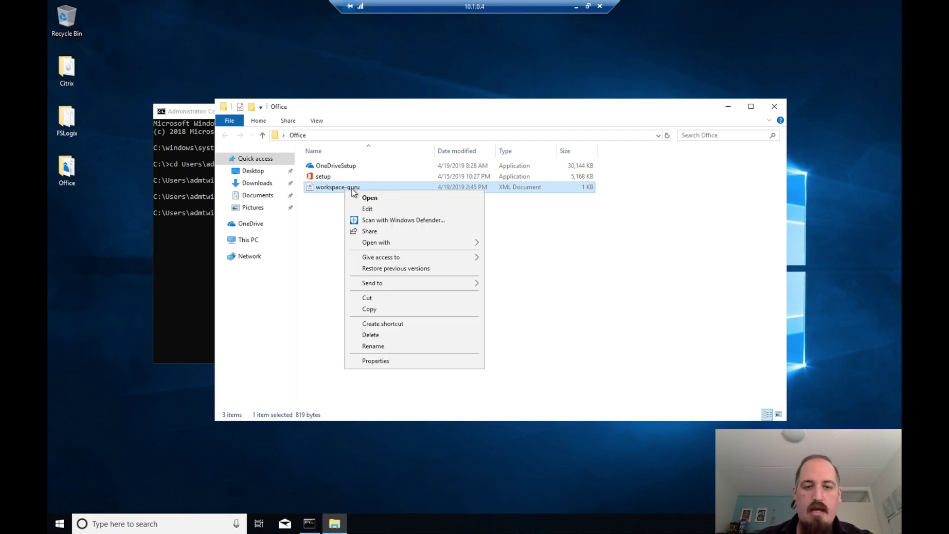
click(369, 208)
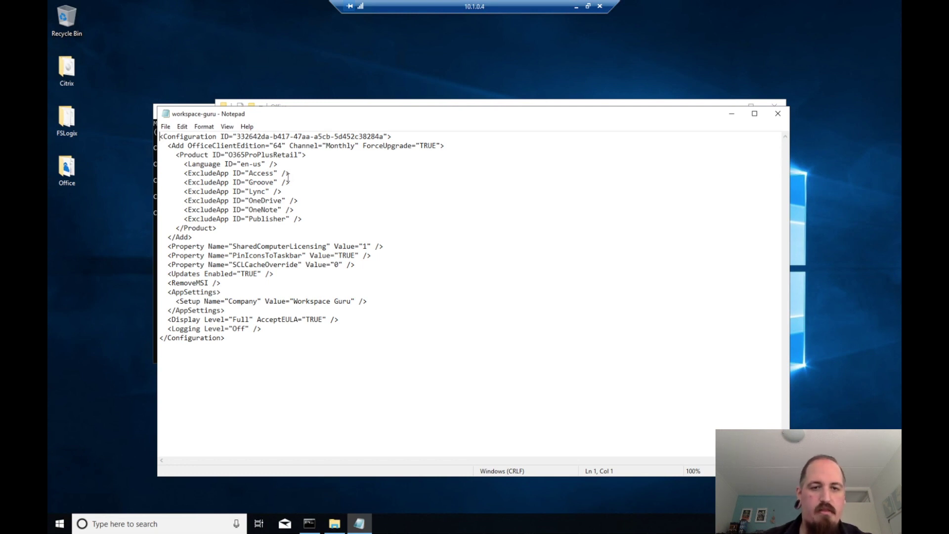
Step: Highlight the ExcludeApp OneDrive line and the SharedComputerLicensing line to review them
click(306, 201)
drag(281, 202, 185, 205)
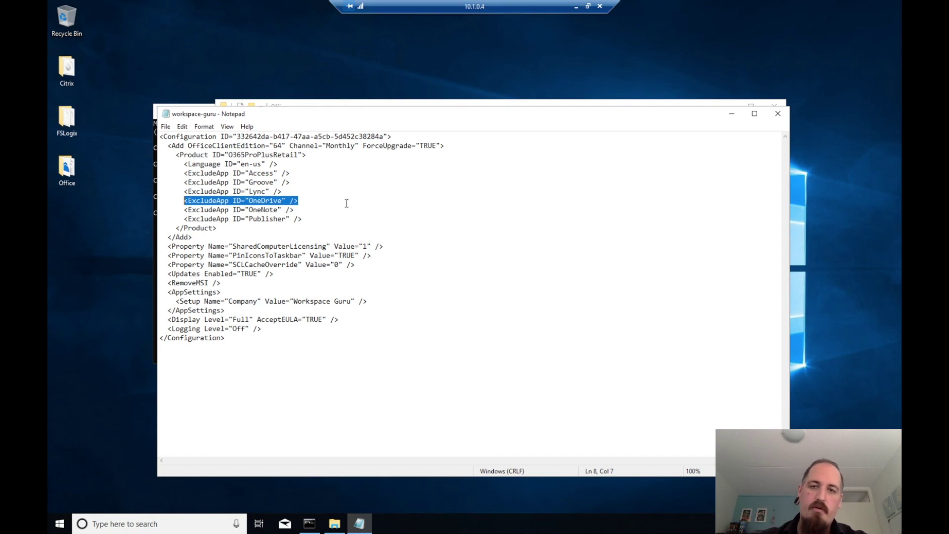
click(391, 247)
key(shift+Left)
drag(358, 248, 166, 249)
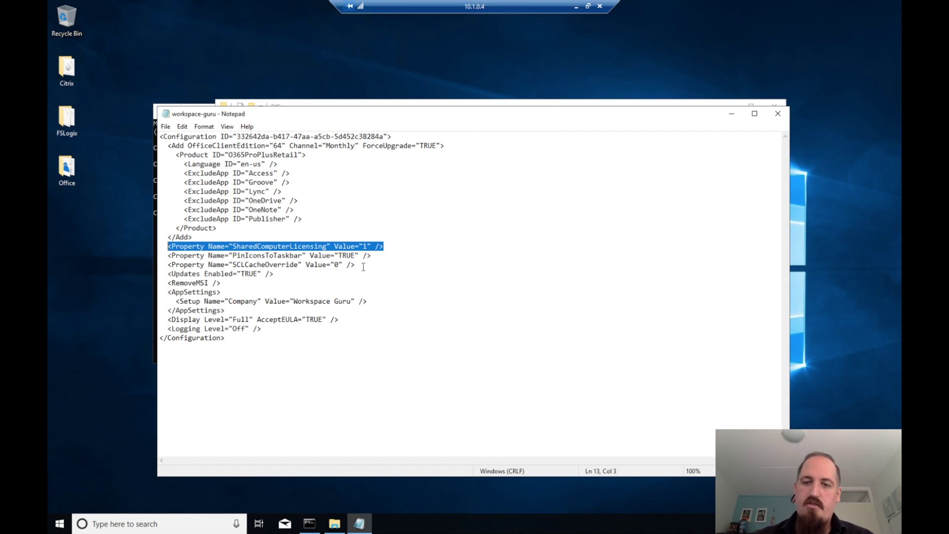
Step: Close Notepad and arrange the Office folder and Command Prompt windows side by side
click(777, 114)
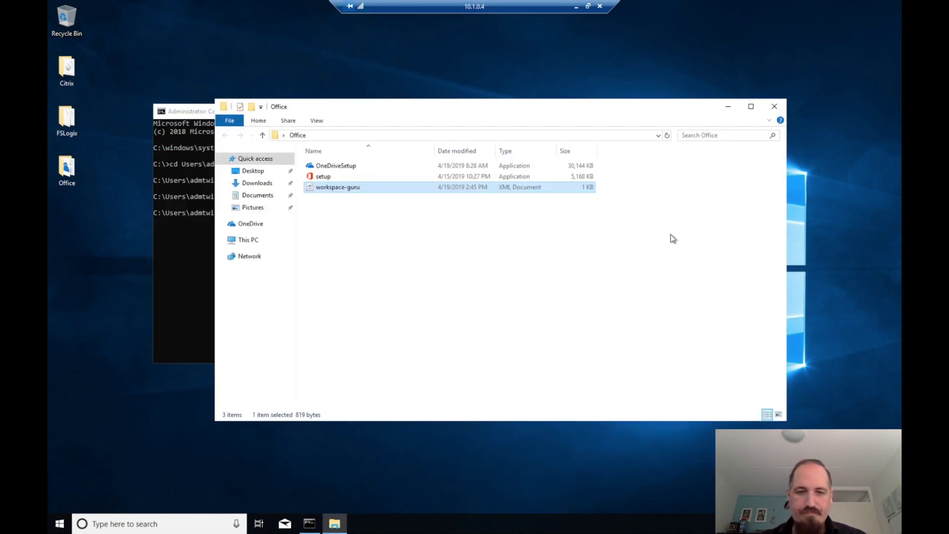
click(606, 253)
drag(375, 102, 663, 91)
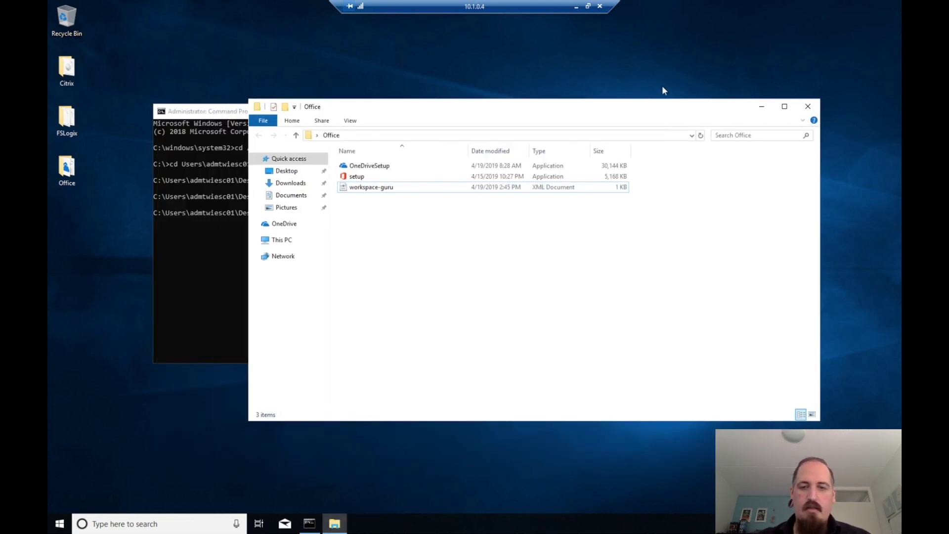
drag(611, 158, 342, 230)
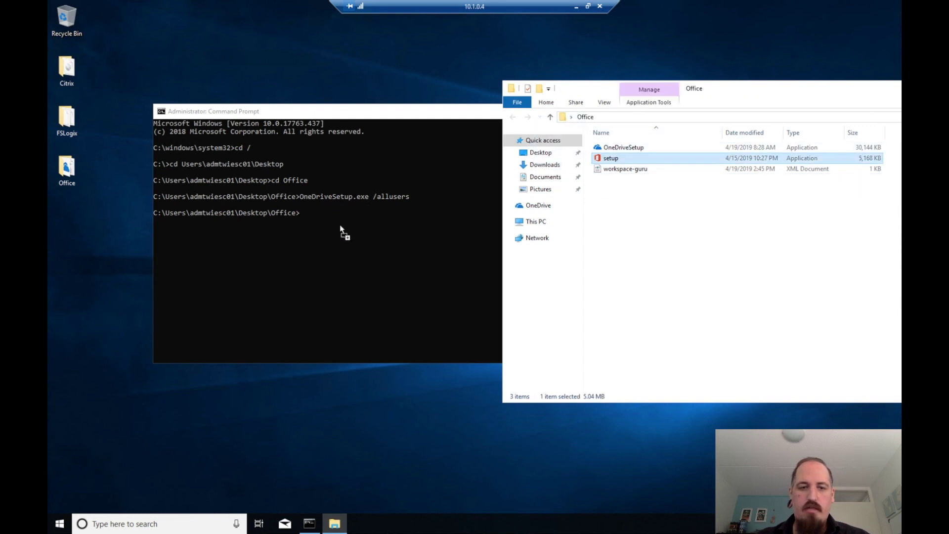
click(344, 230)
drag(505, 114, 423, 133)
Step: Run setup.exe /configure workspace-guru.xml in Command Prompt, then close the Office folder window
text(setup.exe)
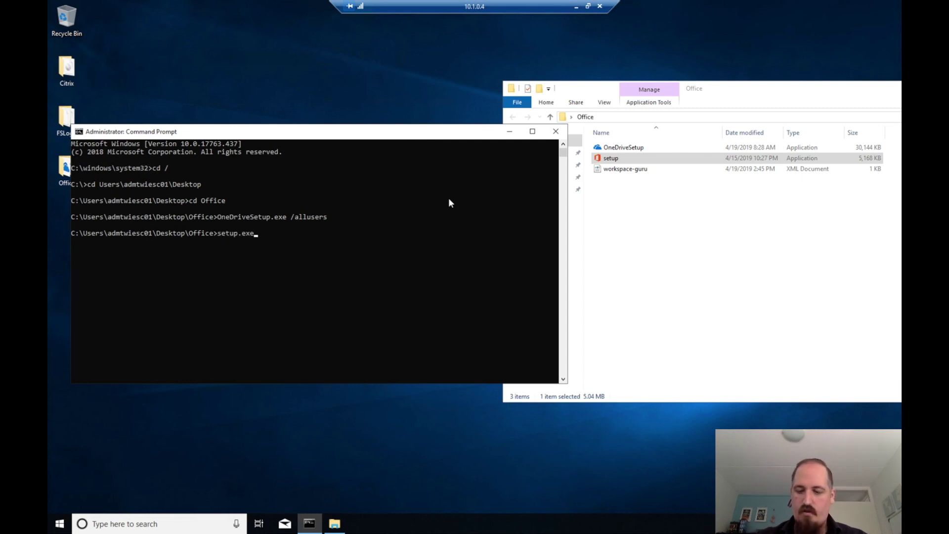
text( configure)
key(BackSpace)
key(BackSpace)
key(BackSpace)
key(BackSpace)
key(BackSpace)
key(BackSpace)
key(BackSpace)
key(BackSpace)
key(BackSpace)
text(/configru)
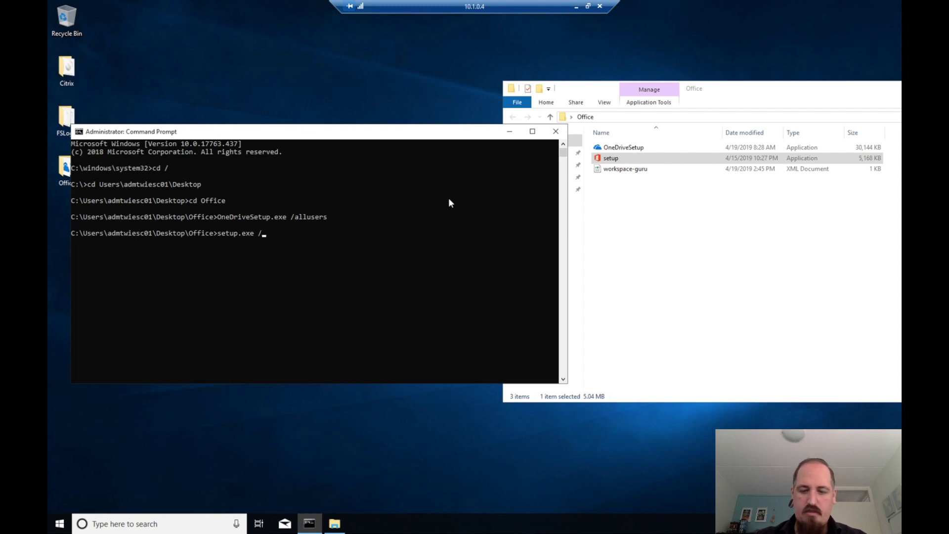
key(BackSpace)
key(BackSpace)
text(gure)
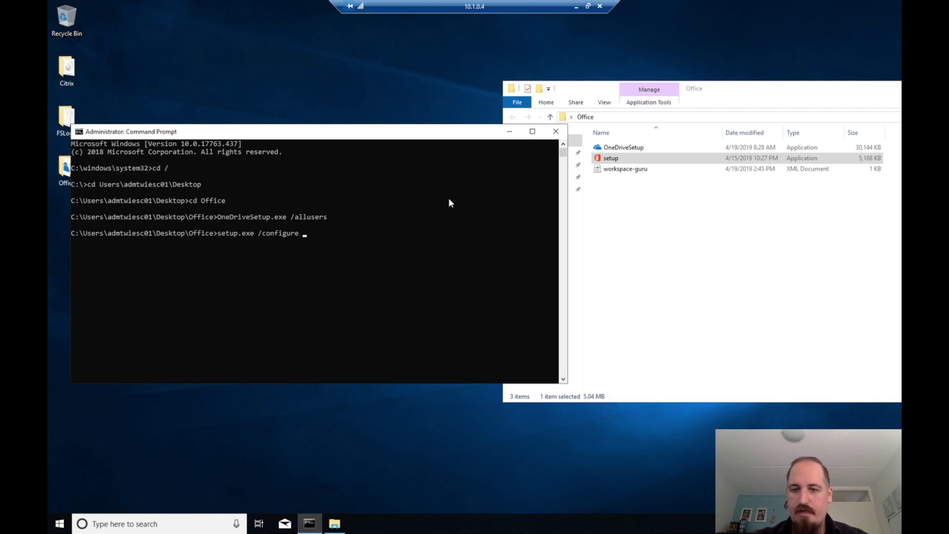
text( work)
key(Tab)
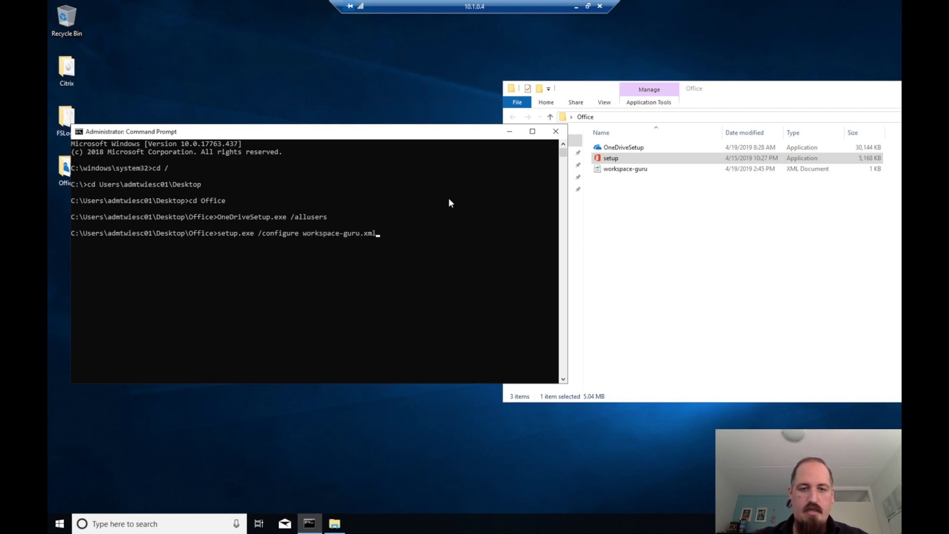
key(Return)
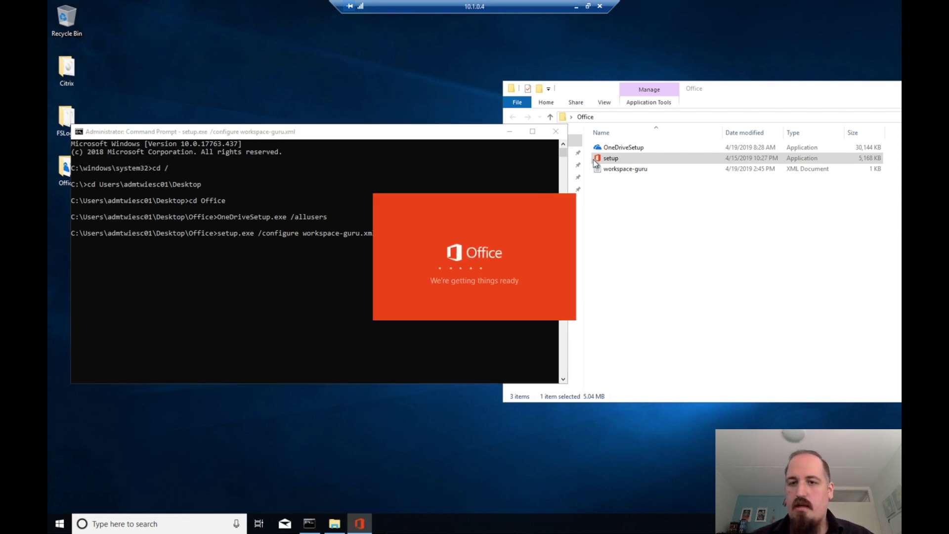
drag(767, 95, 687, 99)
drag(859, 99, 805, 101)
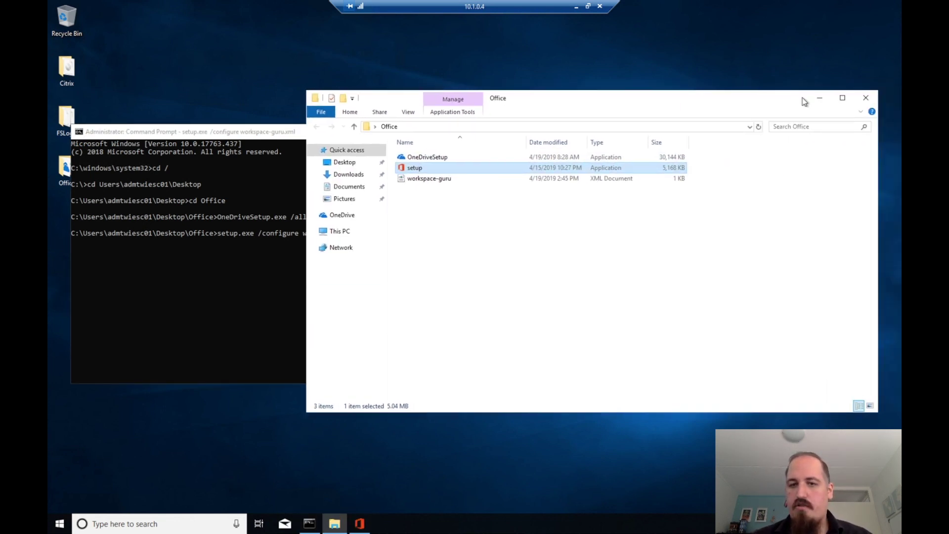
click(866, 97)
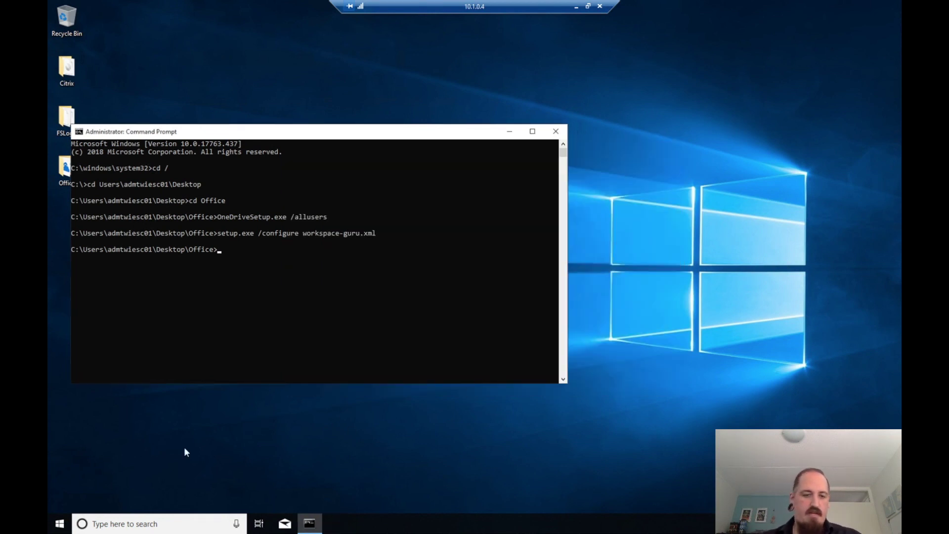
Step: Confirm Word, PowerPoint and Outlook are listed as recently added in Start, then close Command Prompt
click(51, 530)
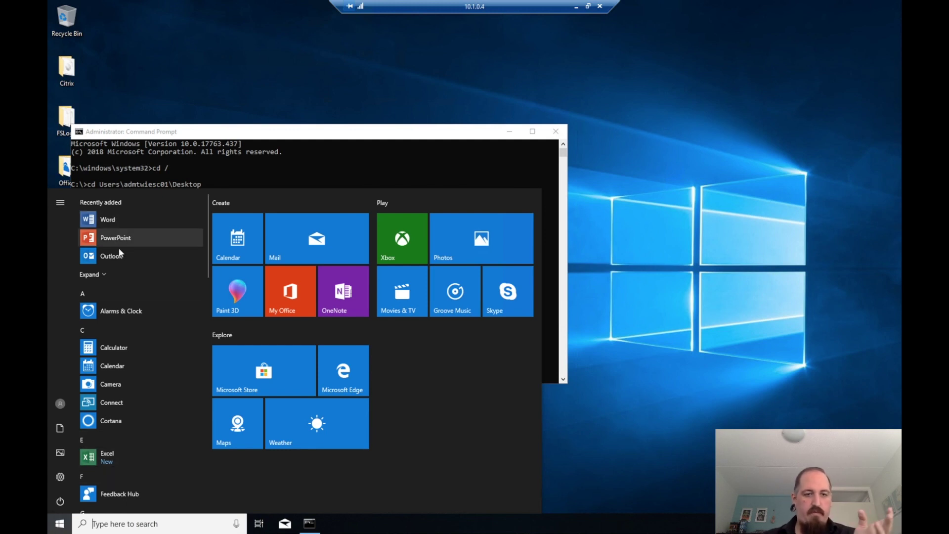
click(401, 149)
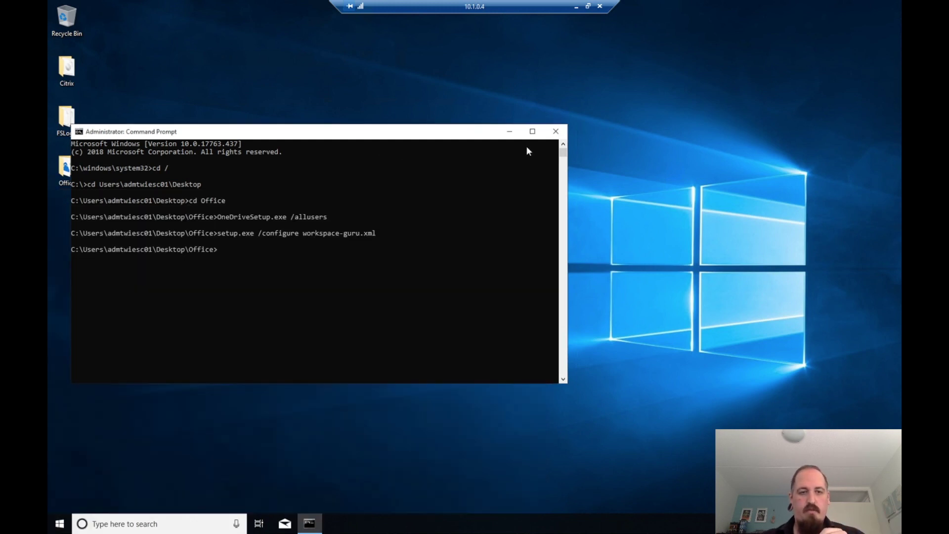
click(557, 132)
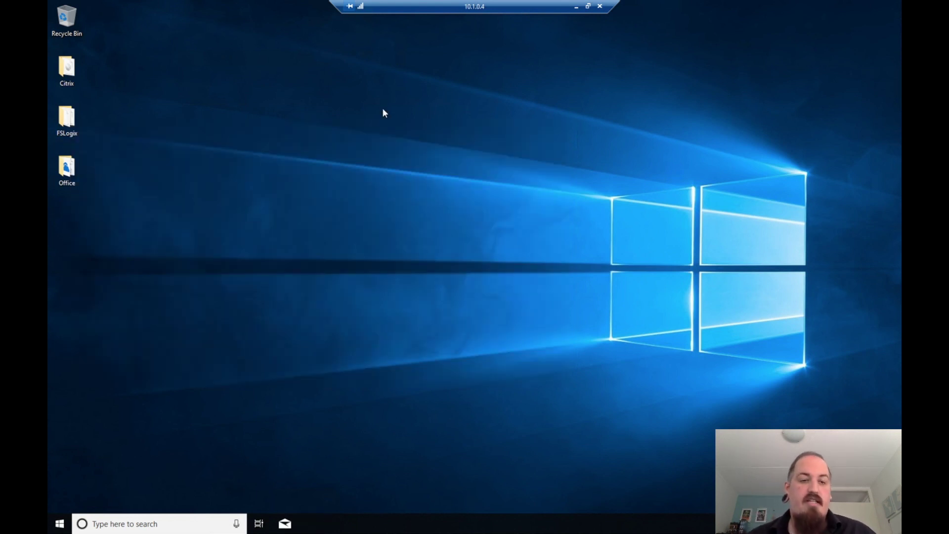
Step: Open LicenseKey.txt from the FSLogix folder in Notepad and select the entire licence key
double_click(68, 122)
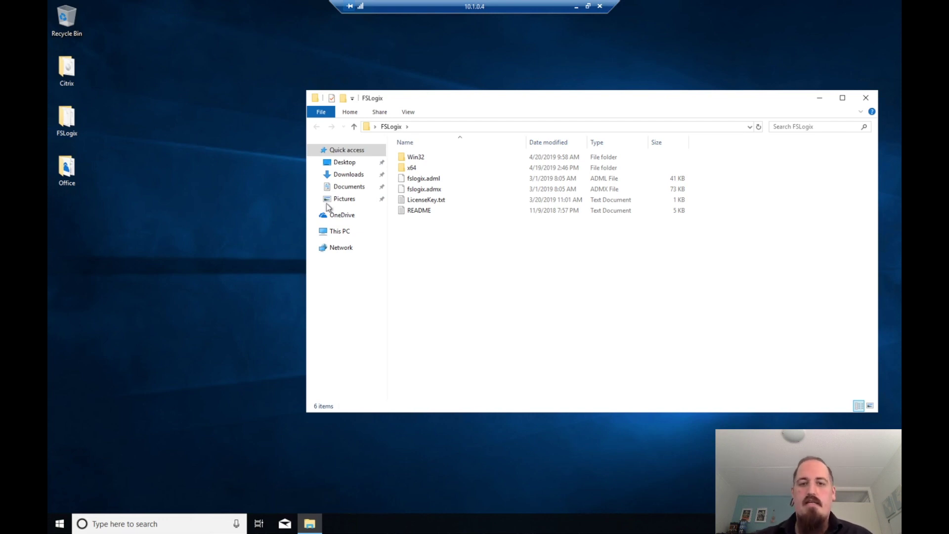
double_click(426, 200)
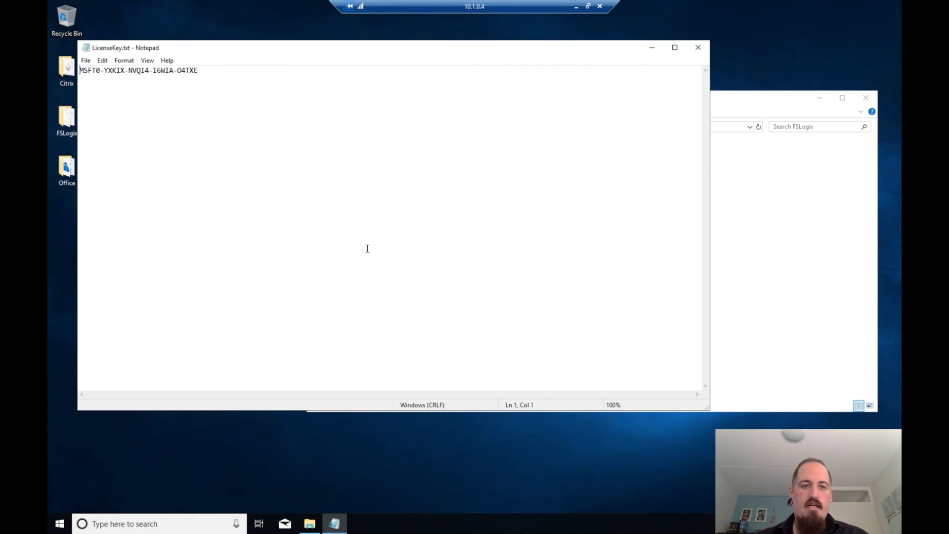
click(233, 74)
key(ctrl+a)
key(ctrl+c)
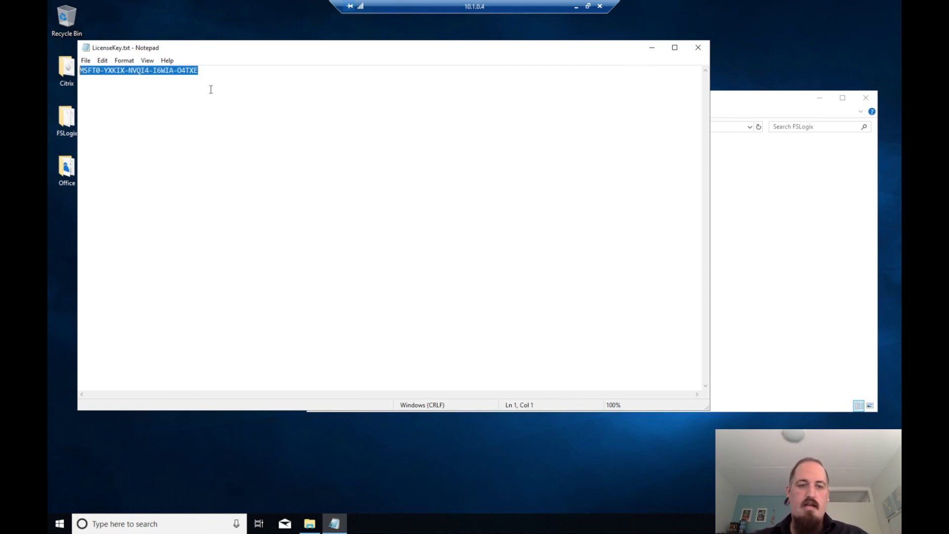
click(752, 186)
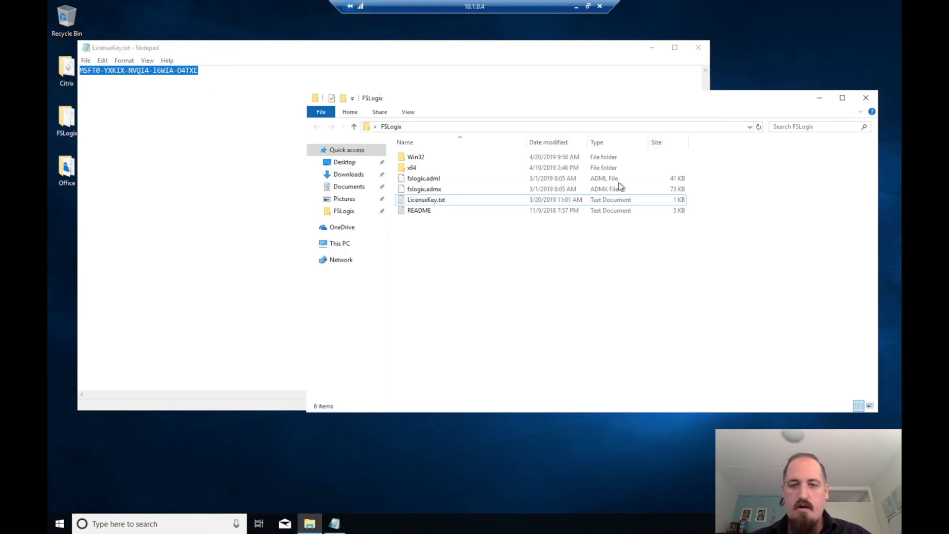
Step: Launch FSLogixAppsSetup from x64\Release and paste the licence key over the trial product key
double_click(431, 168)
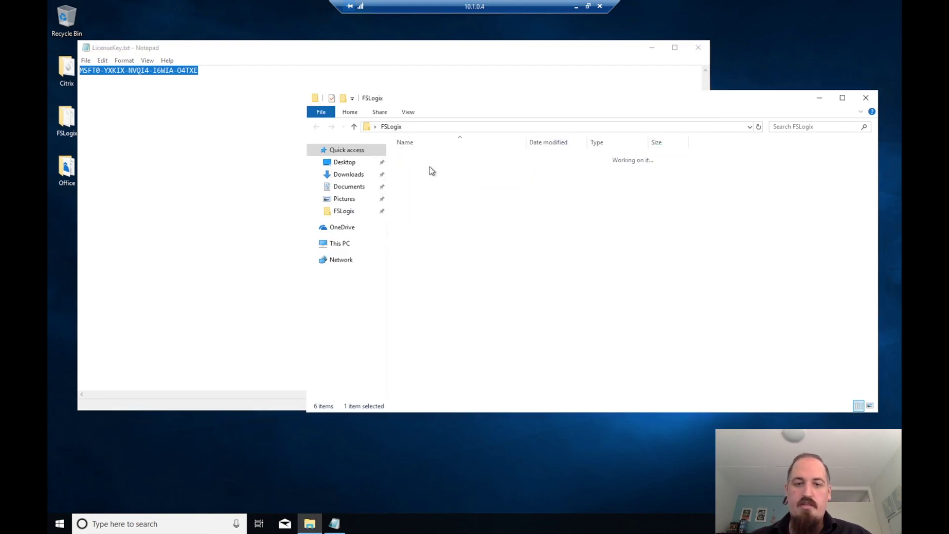
double_click(418, 157)
double_click(462, 181)
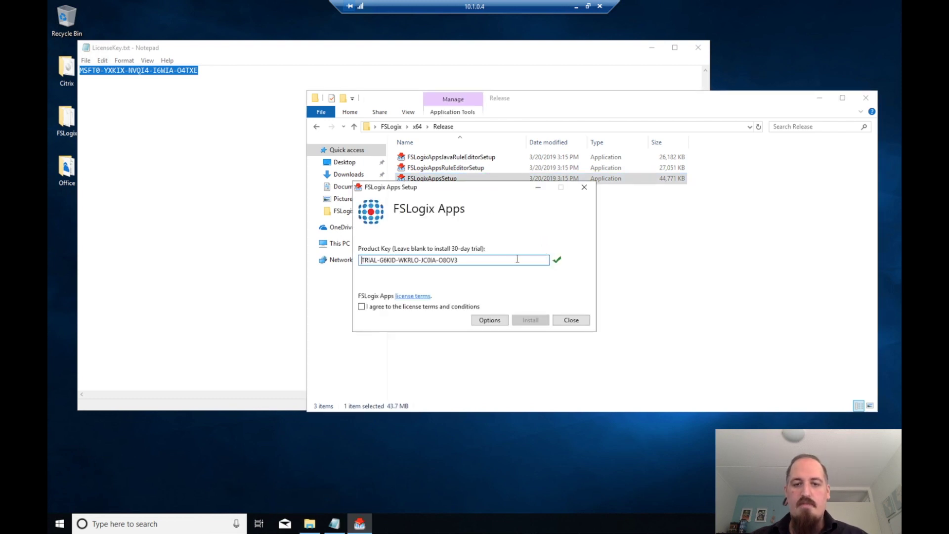
drag(510, 260, 364, 260)
click(364, 260)
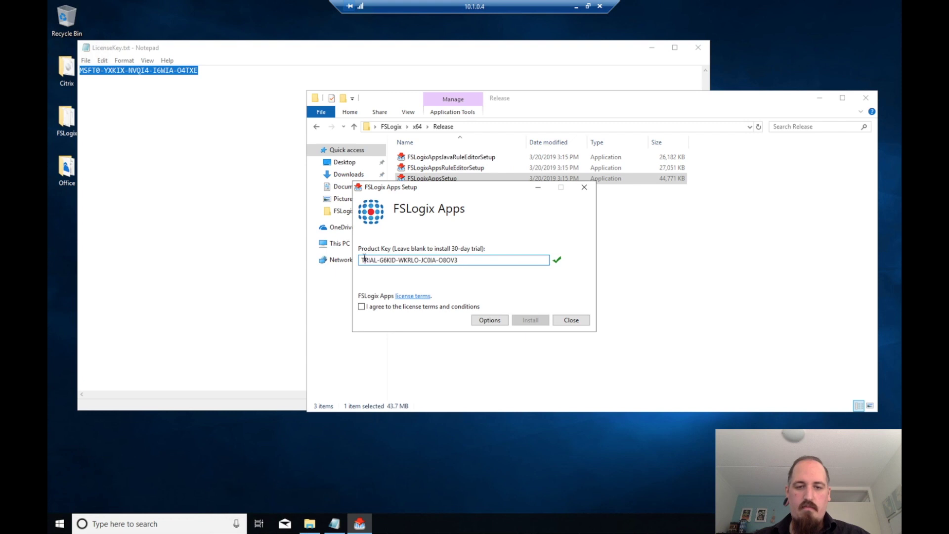
double_click(439, 261)
click(438, 261)
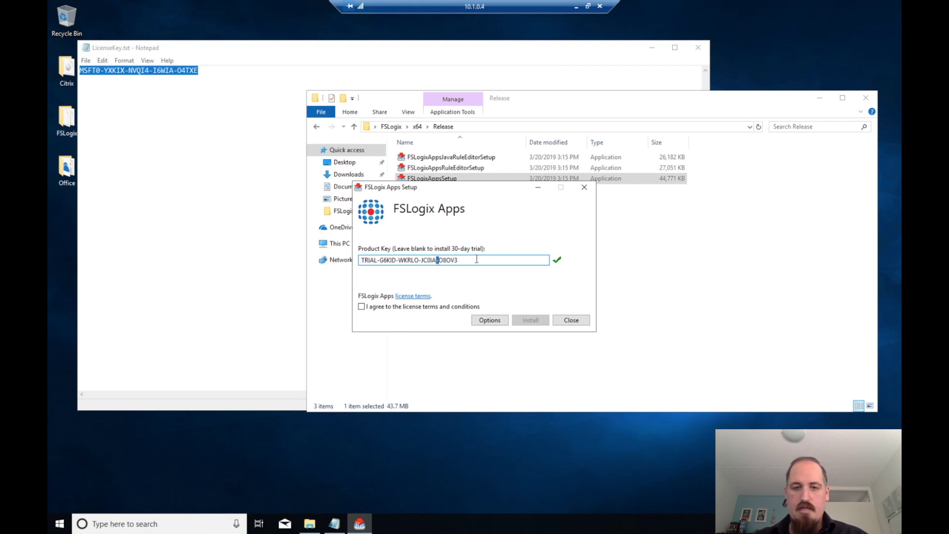
drag(477, 260, 307, 247)
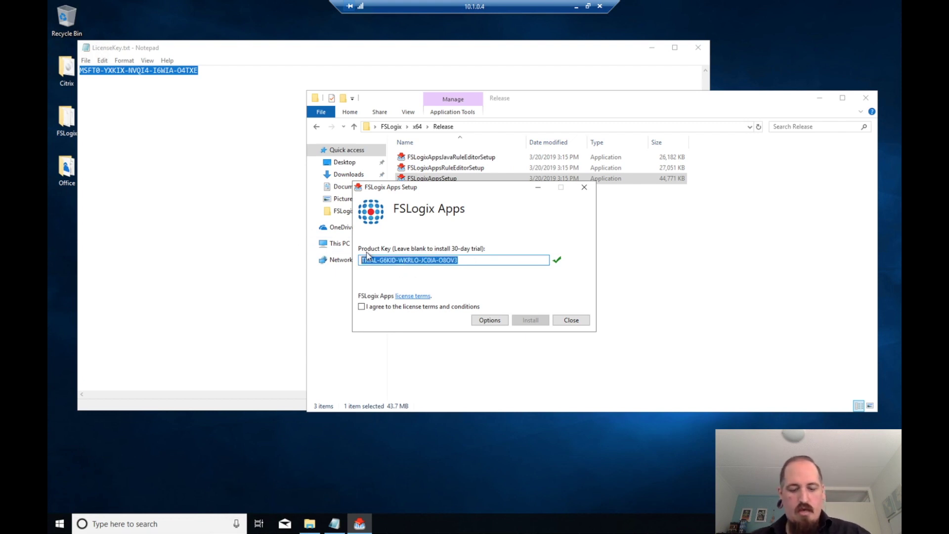
key(ctrl+v)
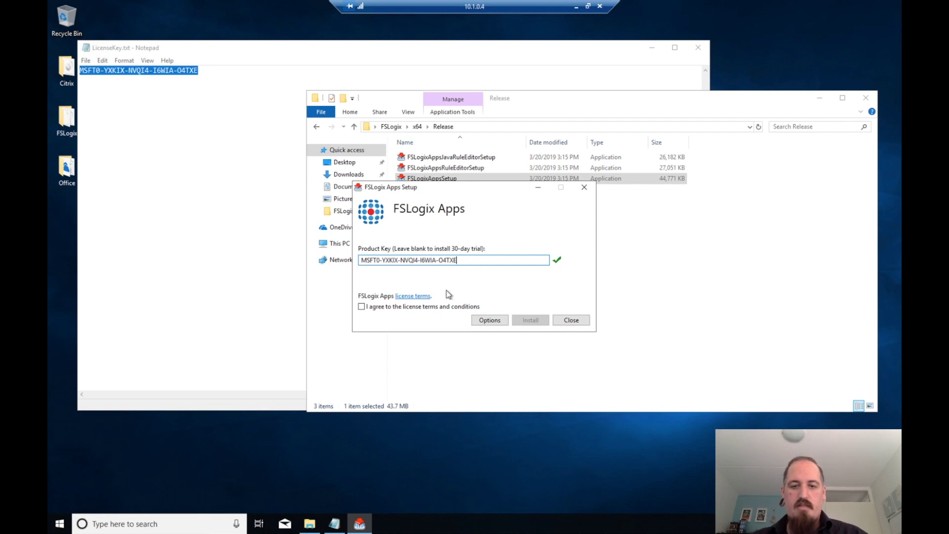
Step: Accept the licence terms, install FSLogix Apps with administrator approval, and close the finished setup
click(445, 307)
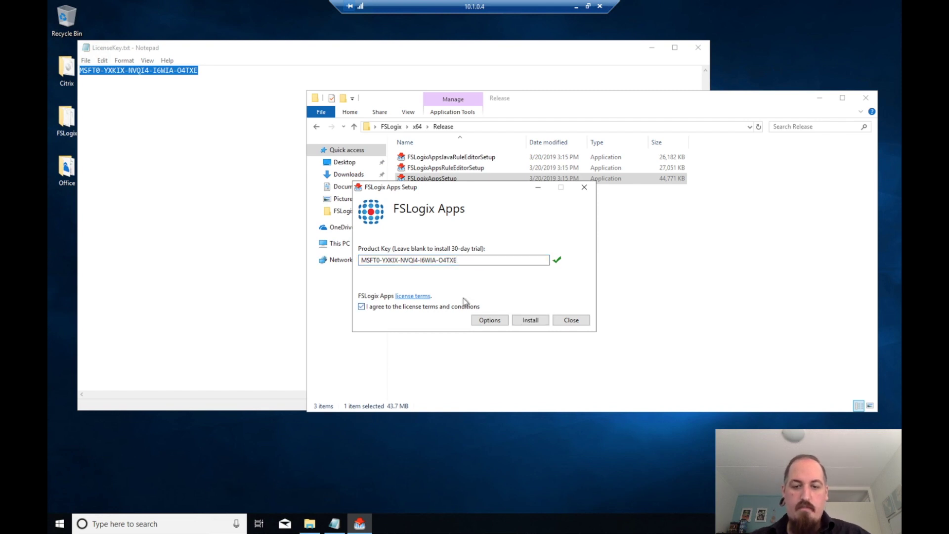
click(697, 48)
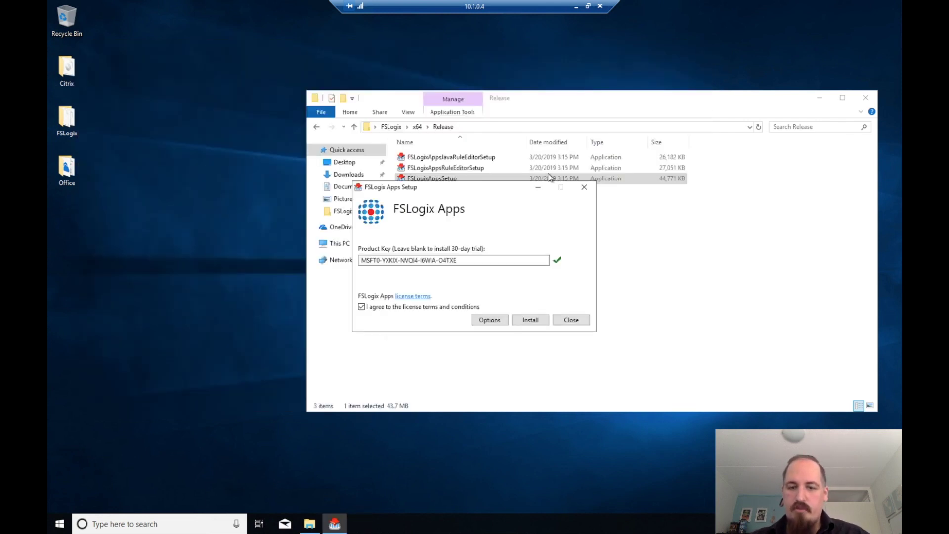
click(528, 321)
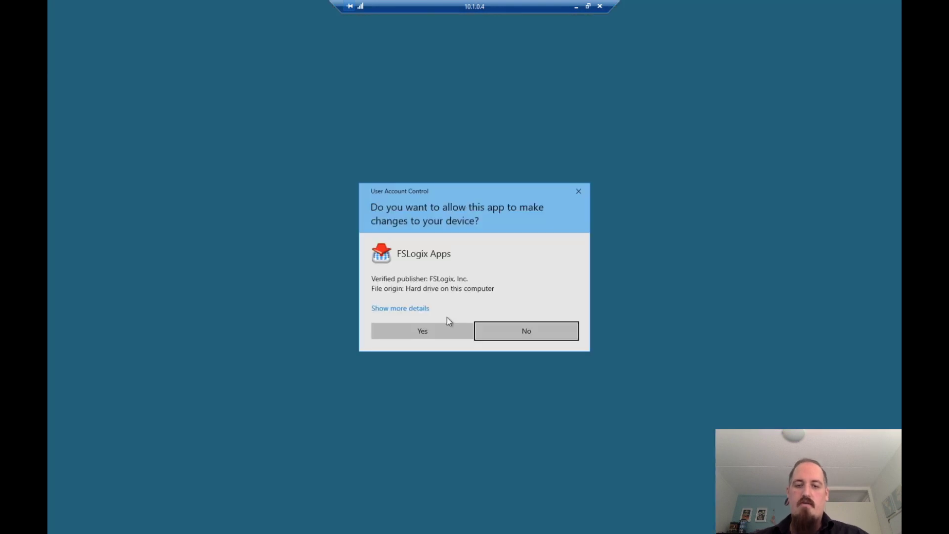
click(437, 332)
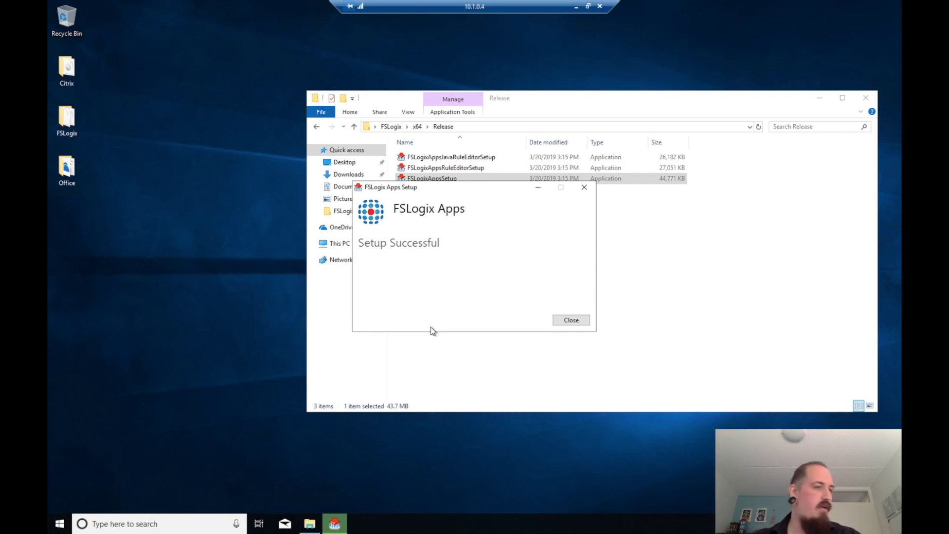
click(576, 321)
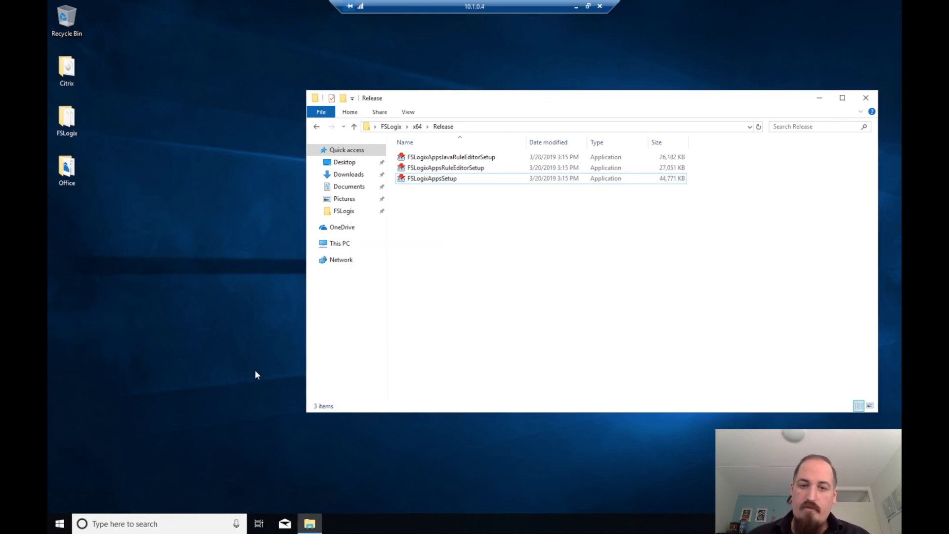
click(127, 522)
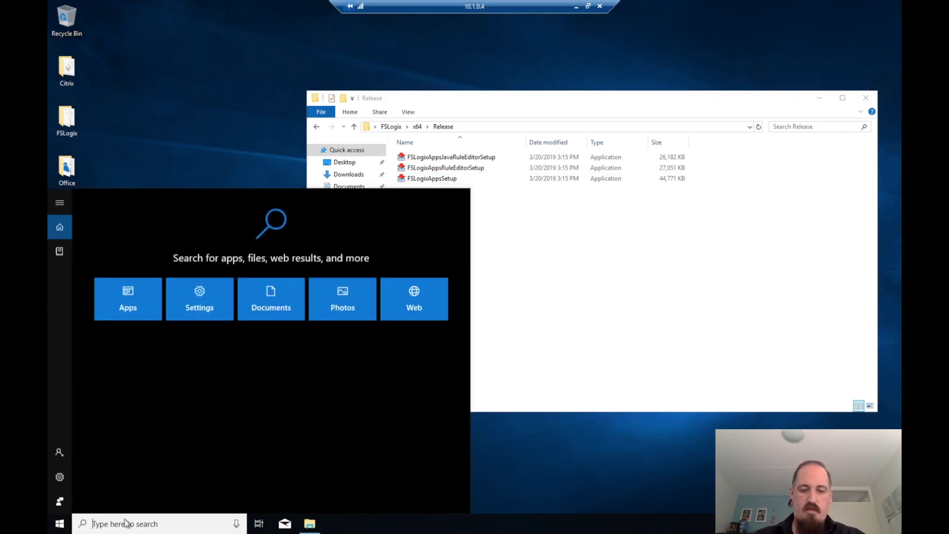
Step: Launch Registry Editor via regedit and expand HKEY_LOCAL_MACHINE\SOFTWARE\FSLogix
text(regedit)
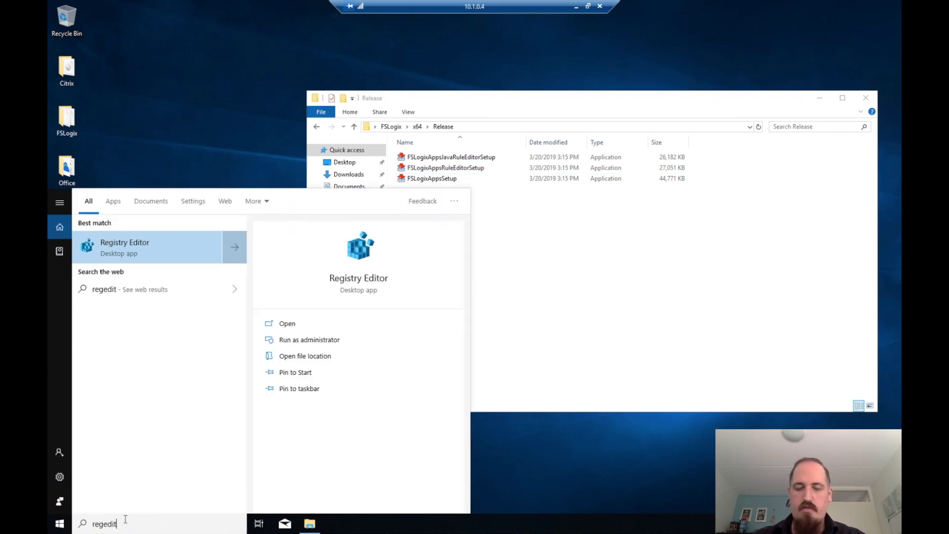
key(Return)
click(430, 328)
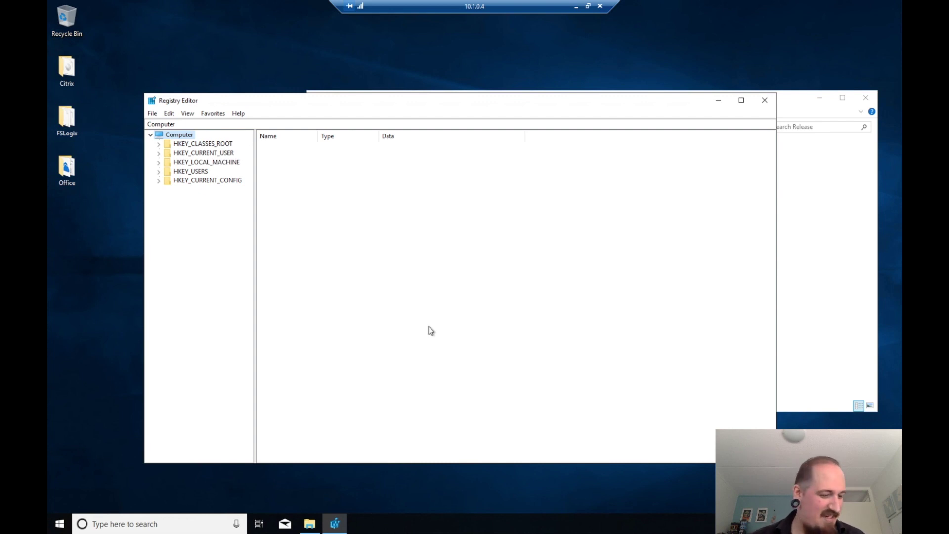
double_click(212, 164)
double_click(205, 209)
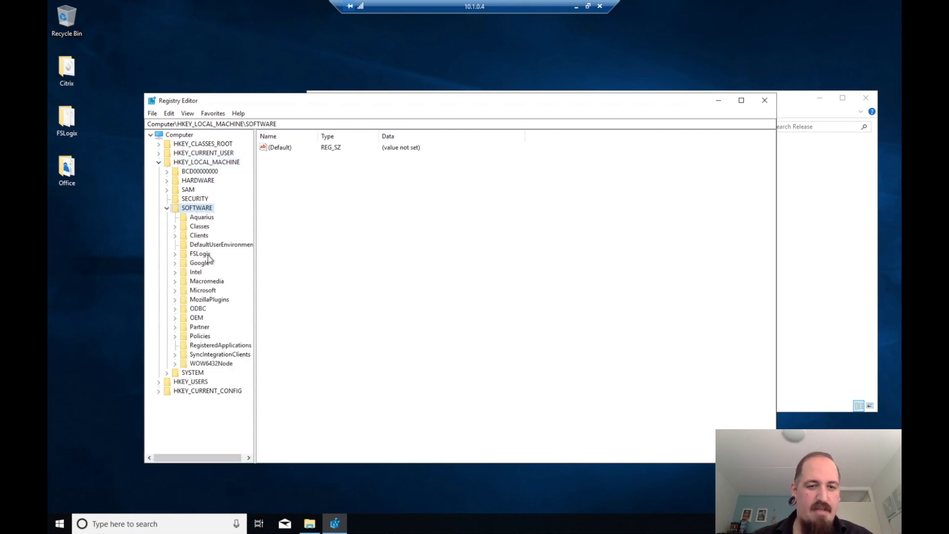
double_click(207, 255)
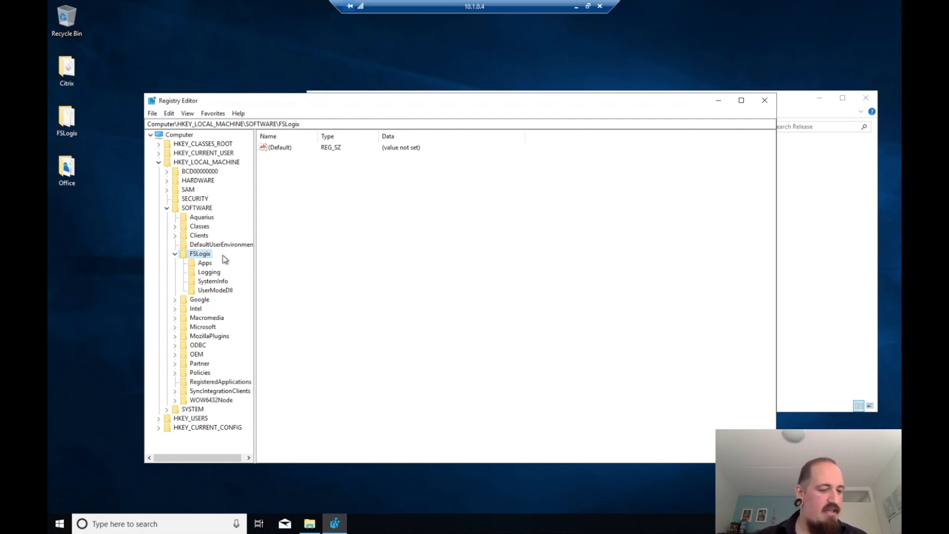
Step: Add a new key named Profiles under the FSLogix key
right_click(200, 255)
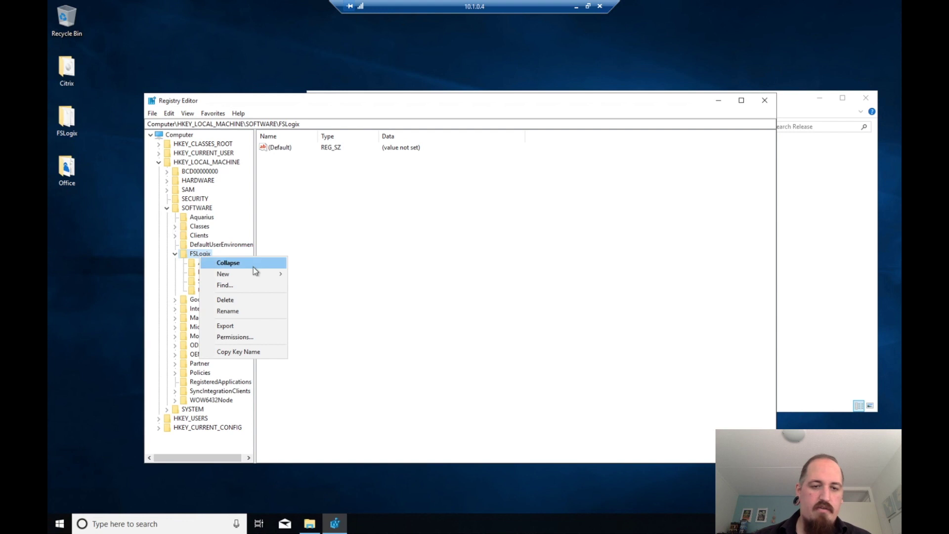
mouse_move(257, 274)
click(308, 274)
text(Profiles)
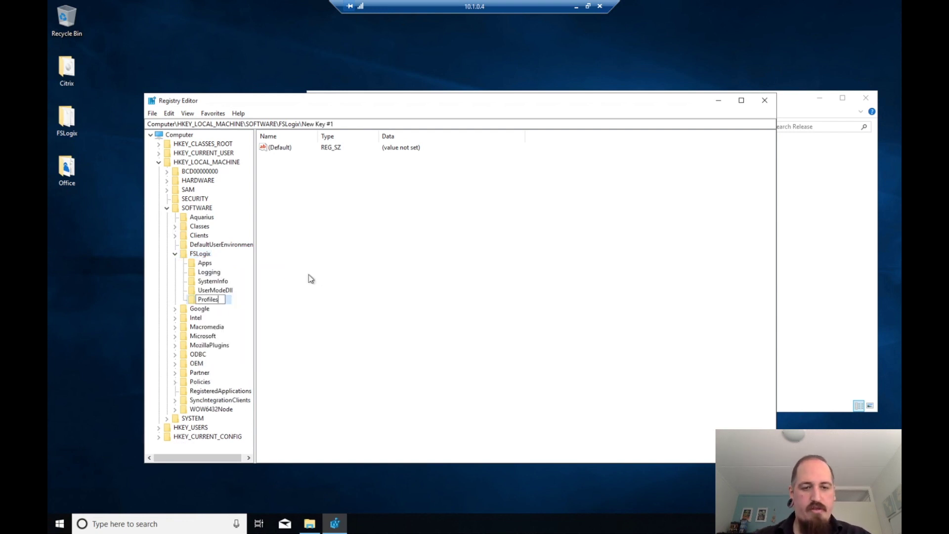
key(Return)
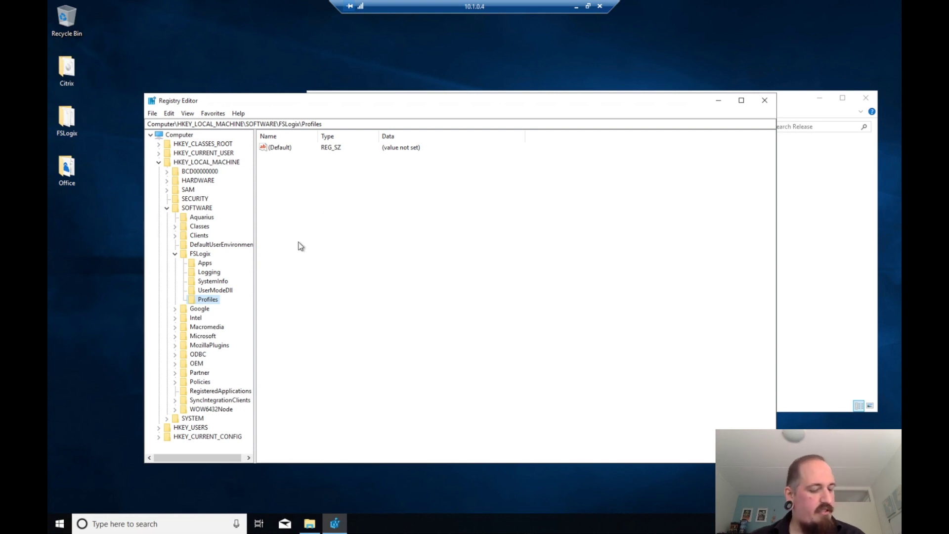
Step: Add a DWORD (32-bit) value named Enabled to Profiles with data 1
right_click(327, 195)
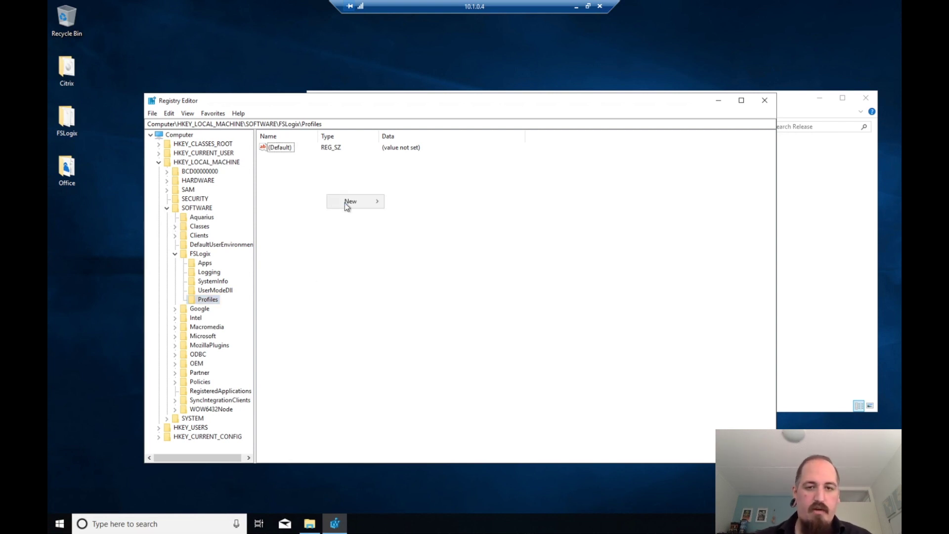
mouse_move(367, 203)
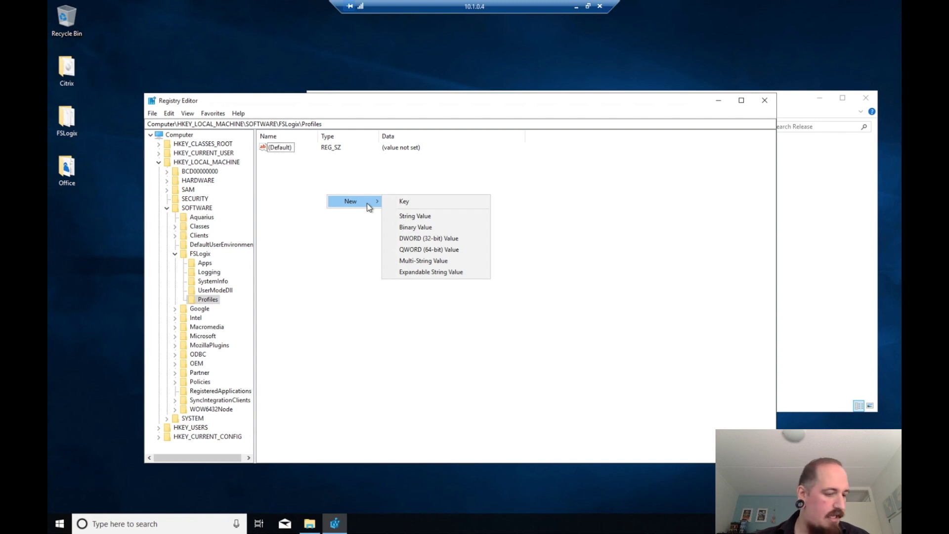
click(442, 239)
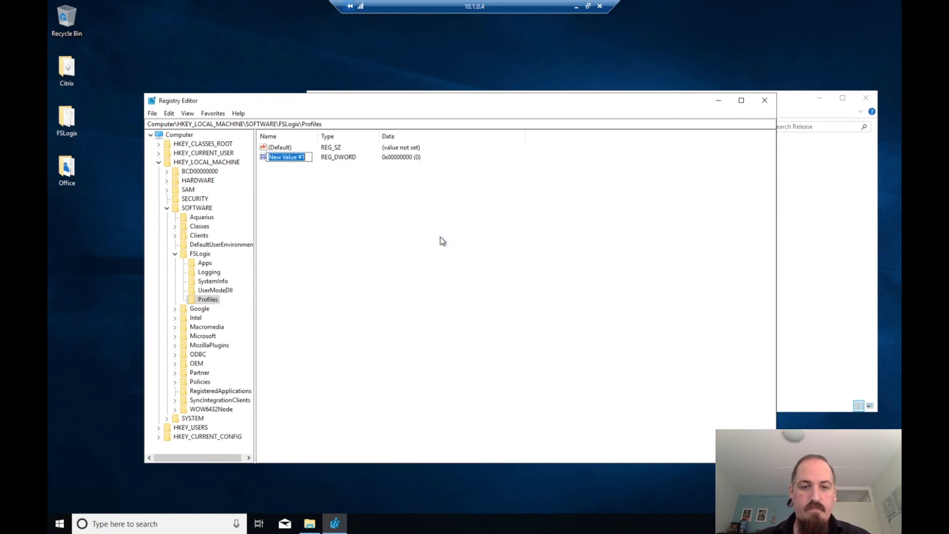
text(Enabled)
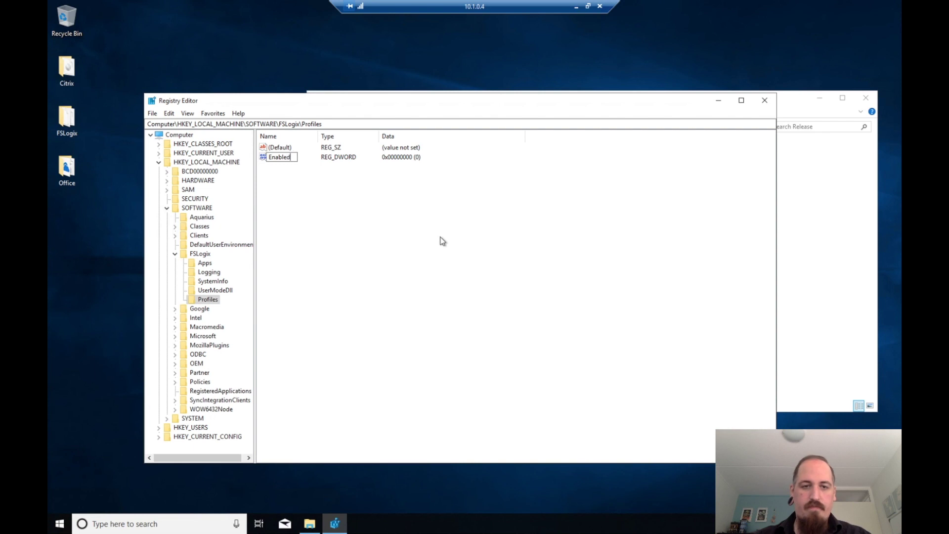
key(Return)
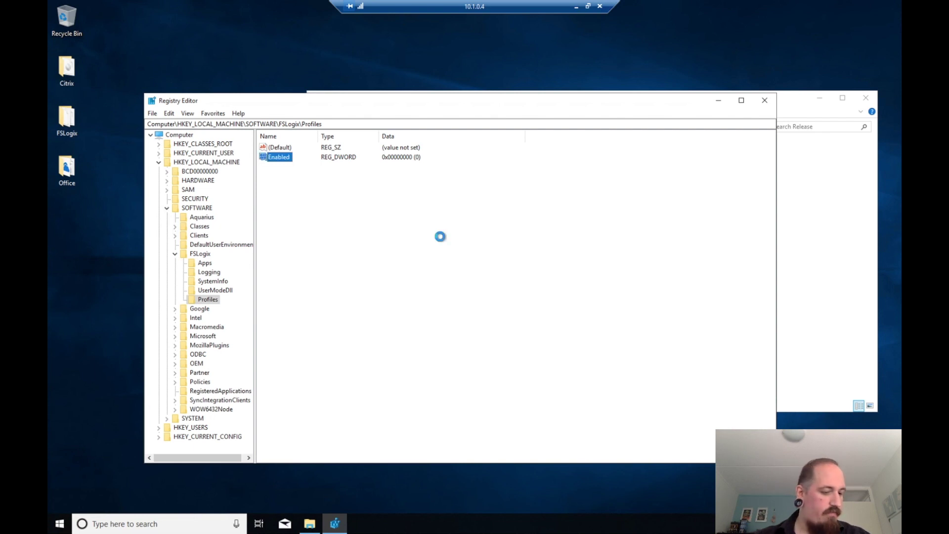
key(Return)
text(1)
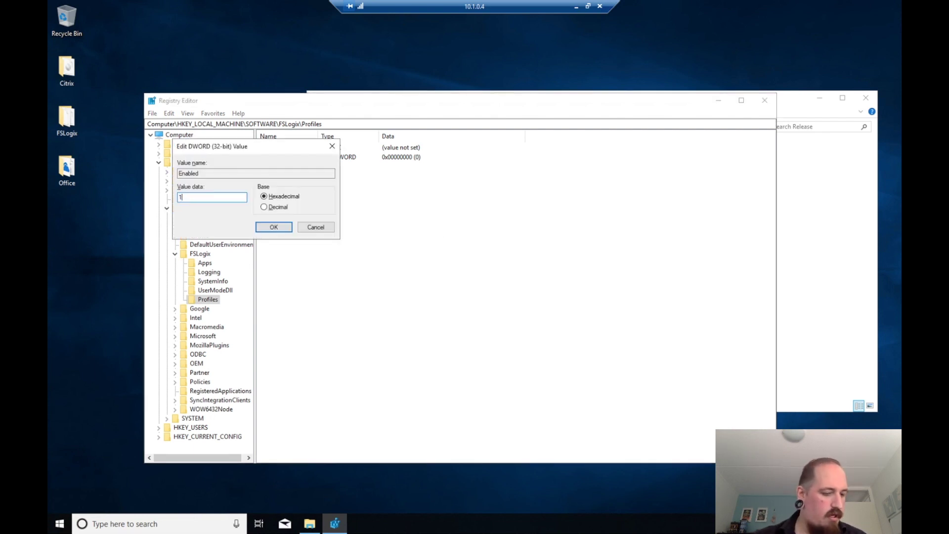
key(Return)
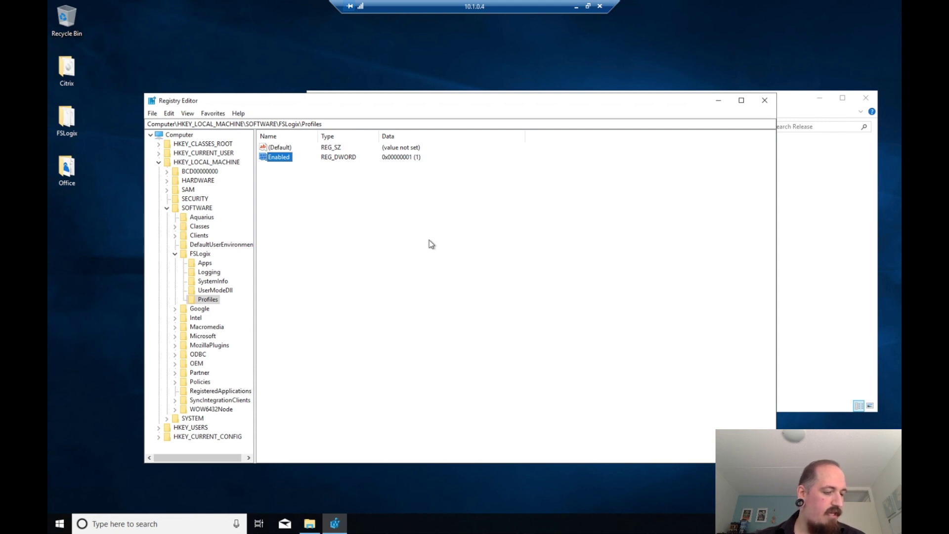
Step: Add a new Multi-String Value named VHDLocations to the Profiles key
right_click(274, 181)
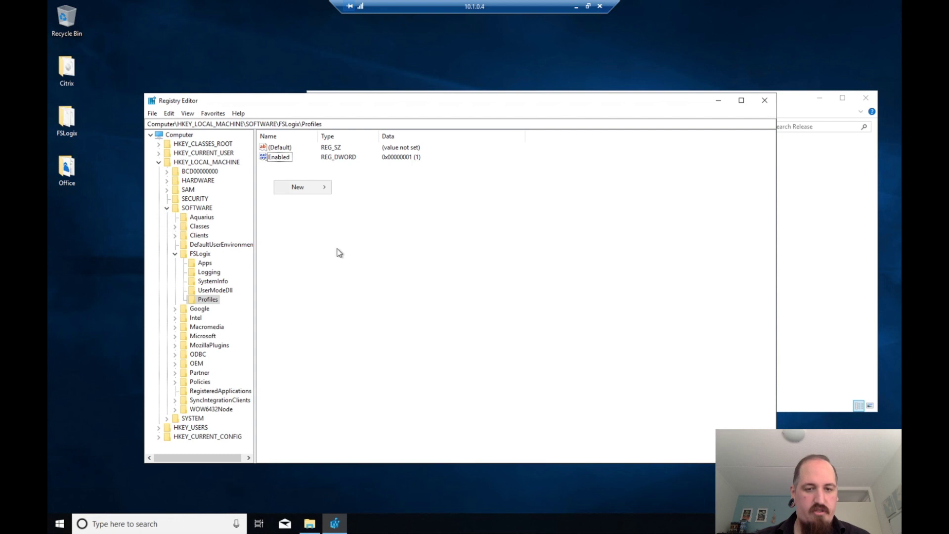
mouse_move(311, 187)
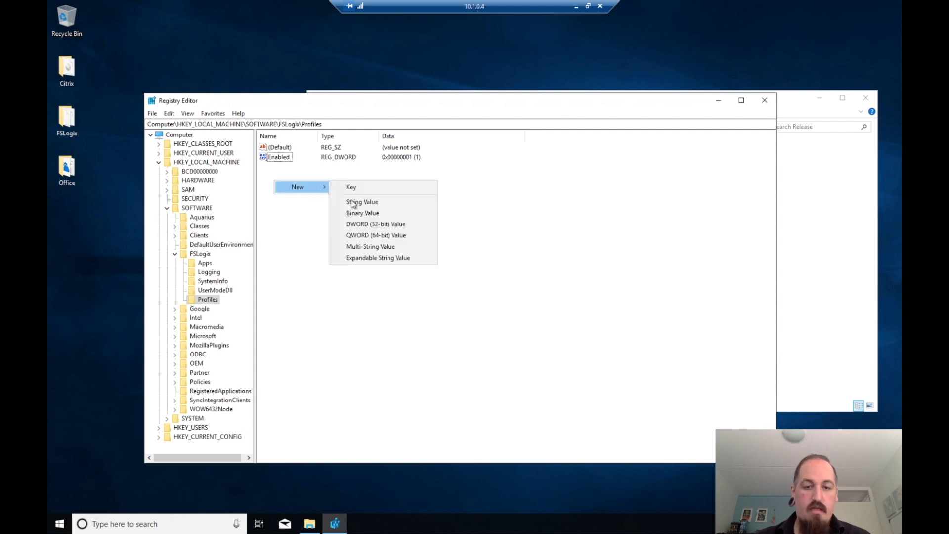
click(368, 247)
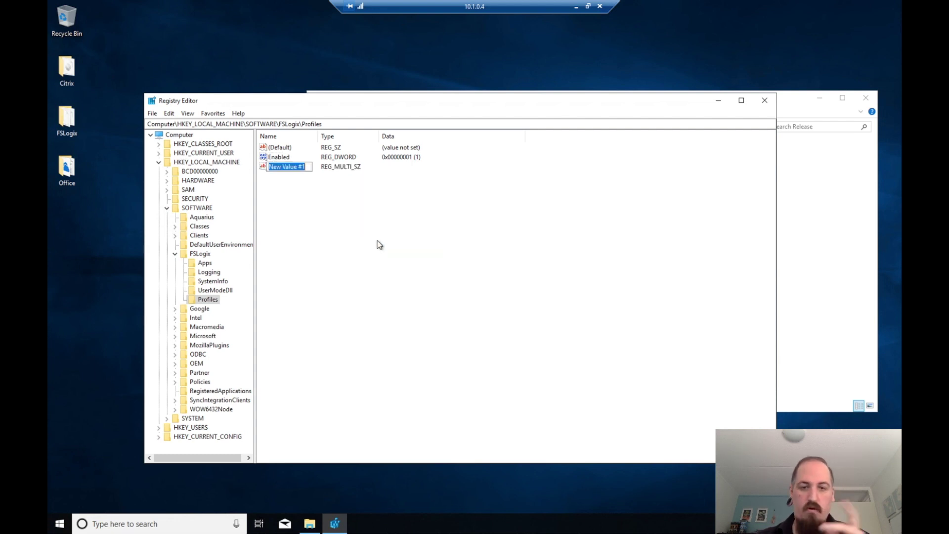
text(VHDLocations)
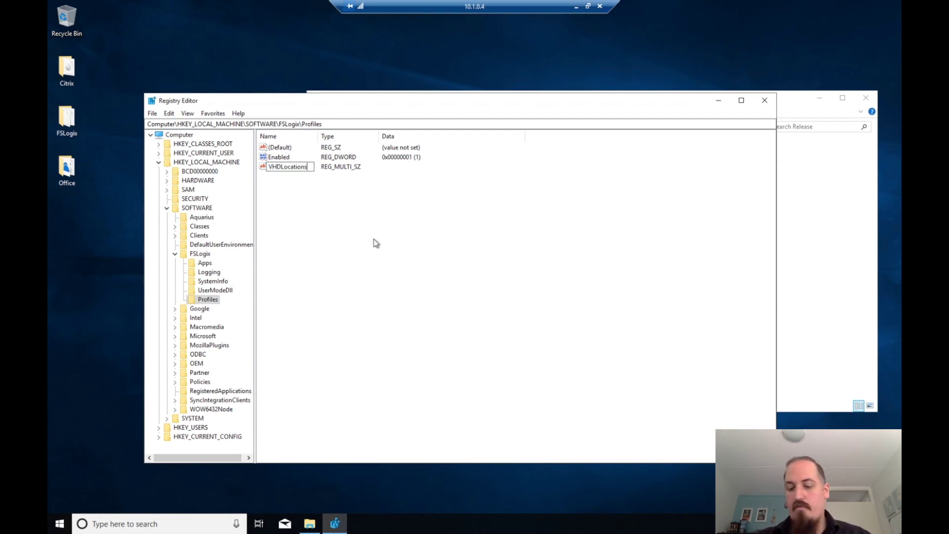
key(Return)
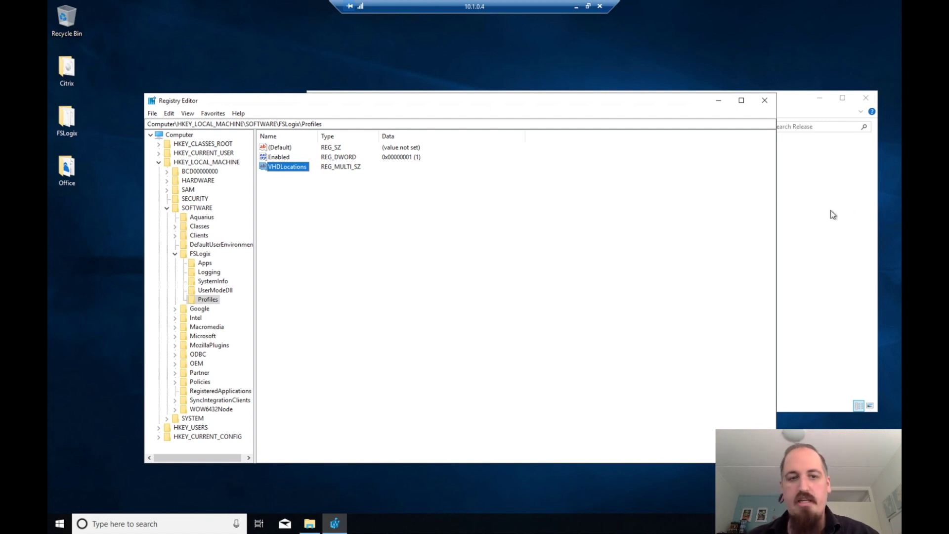
click(829, 211)
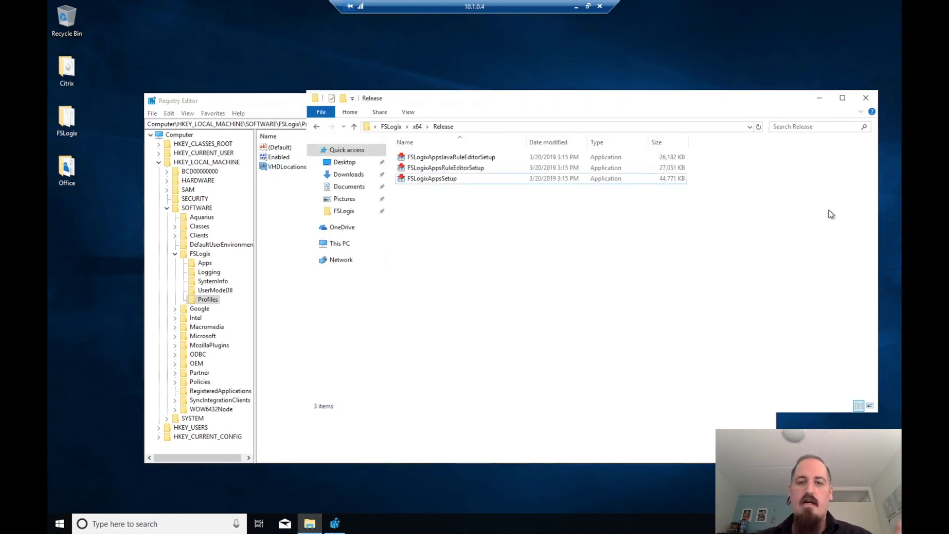
Step: Go to \\domain01\profiles$ in File Explorer, widen the Name column, and select the share path
click(734, 128)
text(\\)
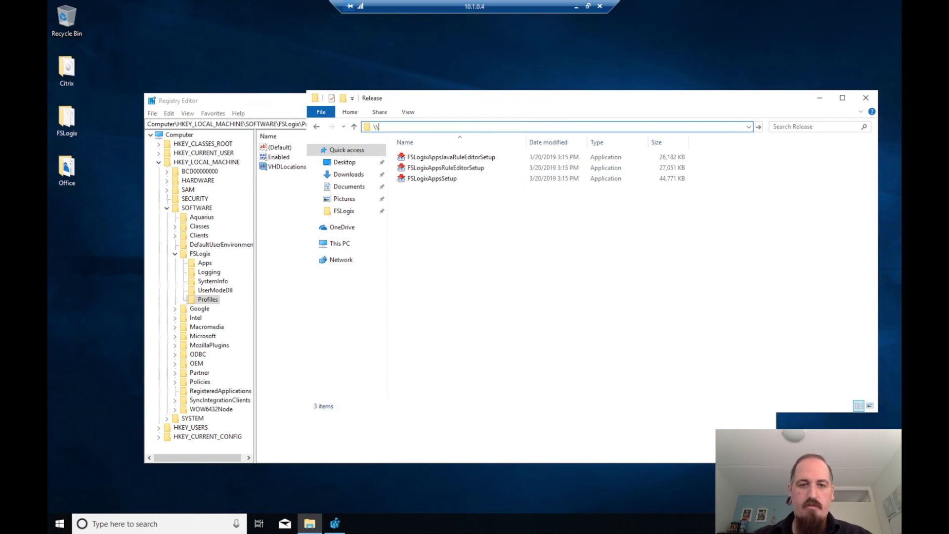
text(domain)
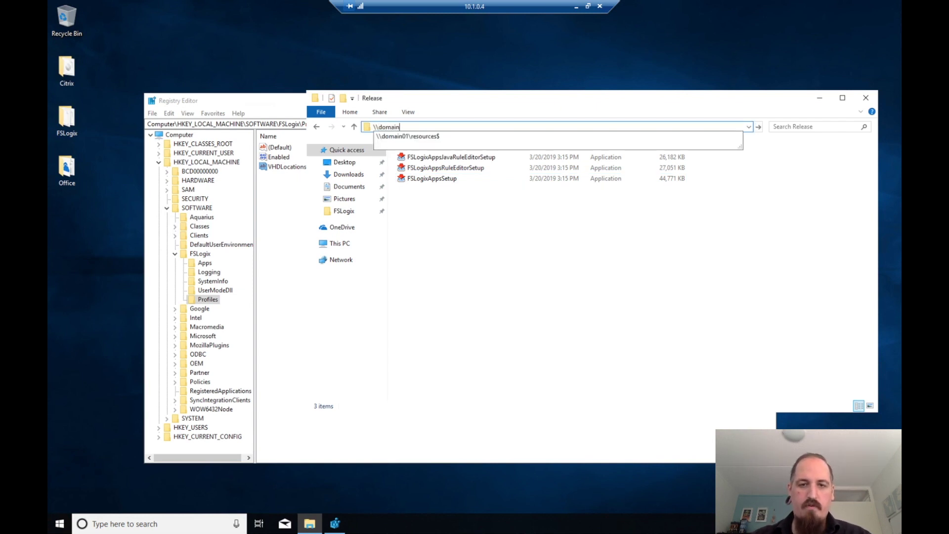
text(01\profi)
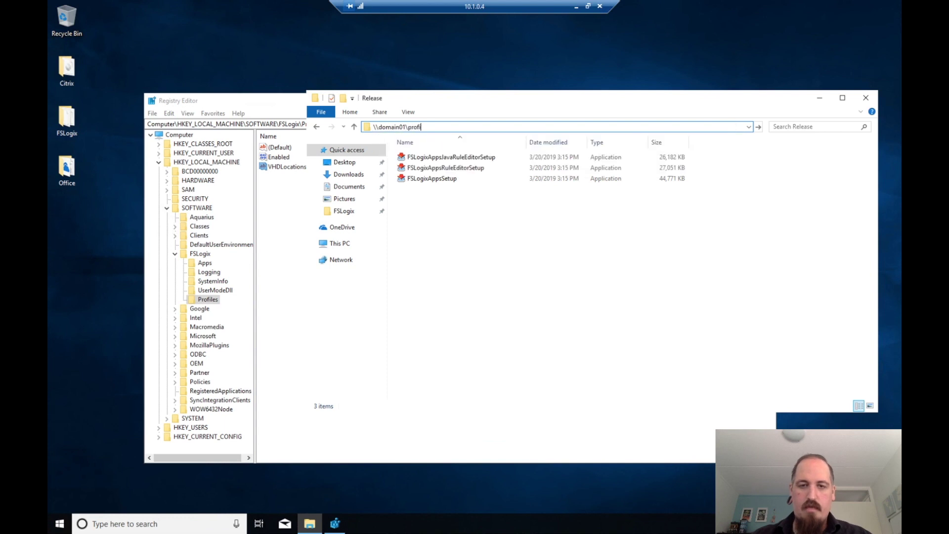
text(les$)
key(Return)
drag(526, 143, 570, 143)
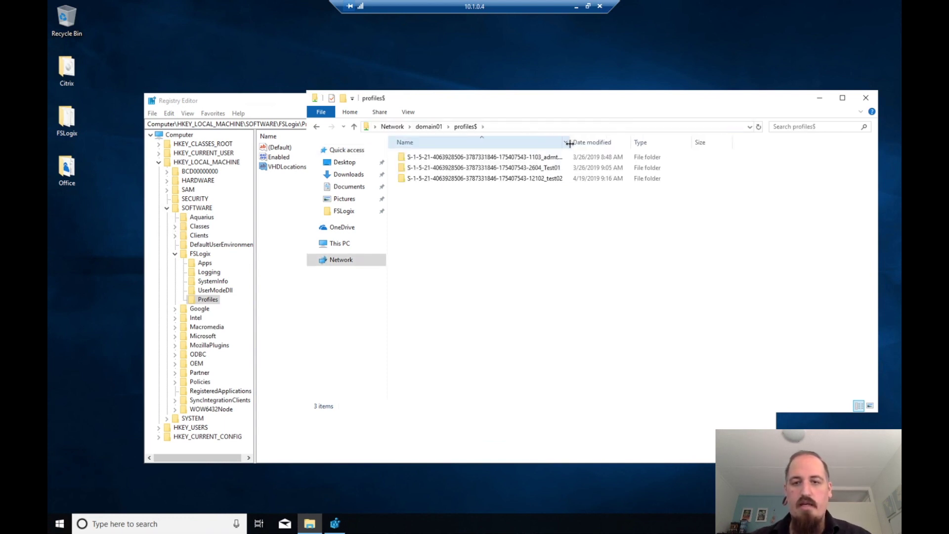
click(496, 125)
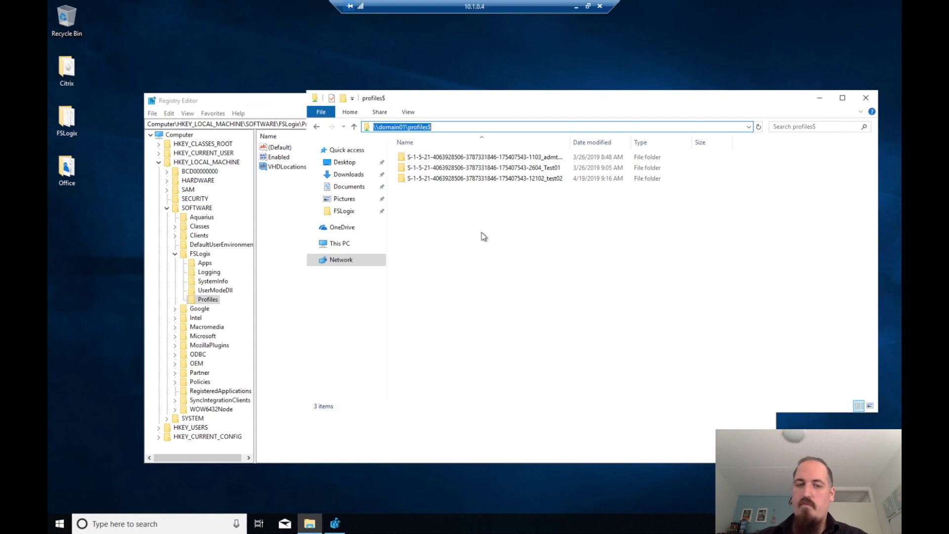
click(293, 181)
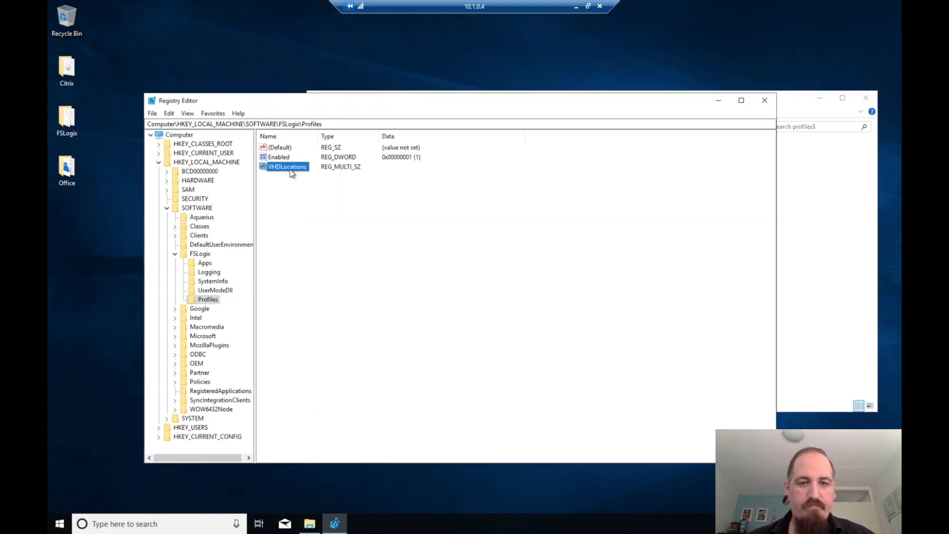
Step: Set the VHDLocations data to \\domain01\profiles$
double_click(291, 168)
key(ctrl+v)
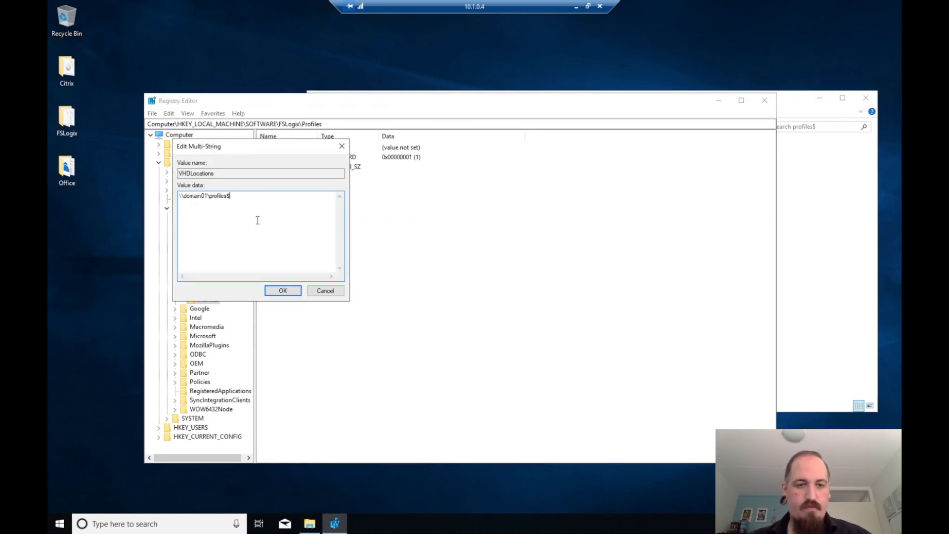
click(283, 291)
click(543, 262)
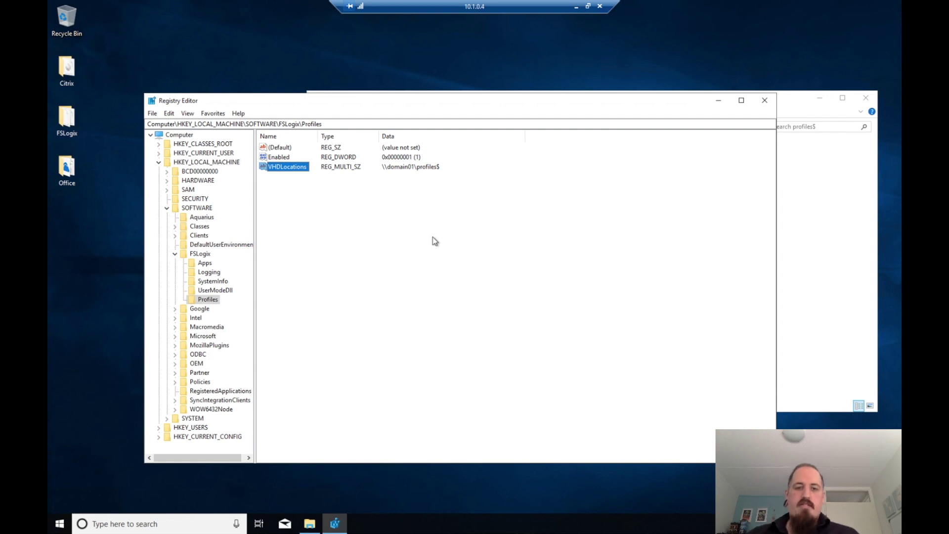
Step: Add a VolumeType string value with data vhdx under the Profiles key
right_click(316, 183)
mouse_move(361, 192)
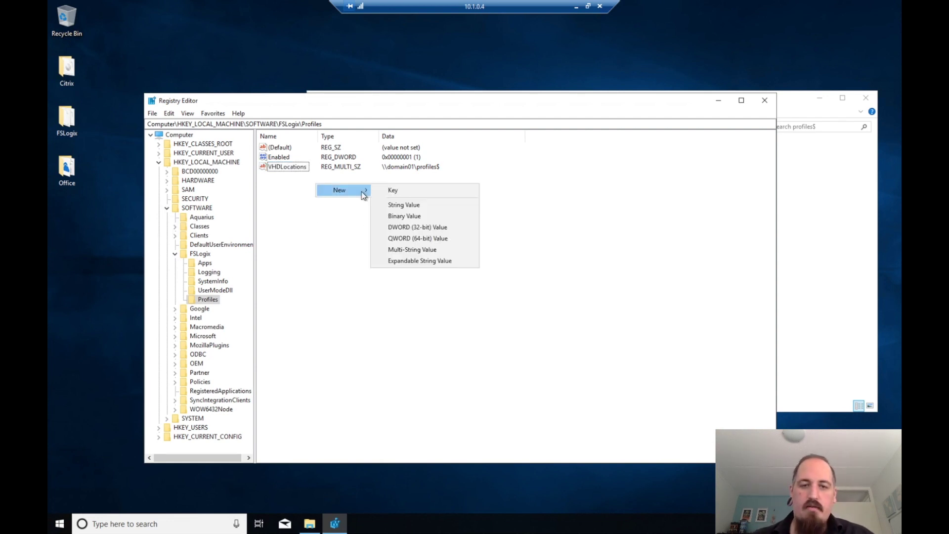
click(424, 205)
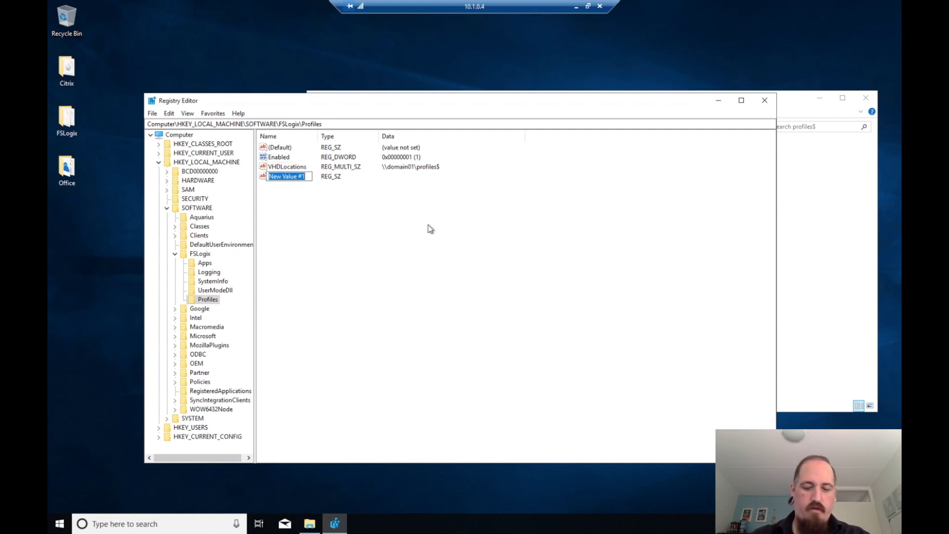
text(Vol)
key(BackSpace)
key(BackSpace)
key(BackSpace)
text(VolumeType)
key(Return)
key(Return)
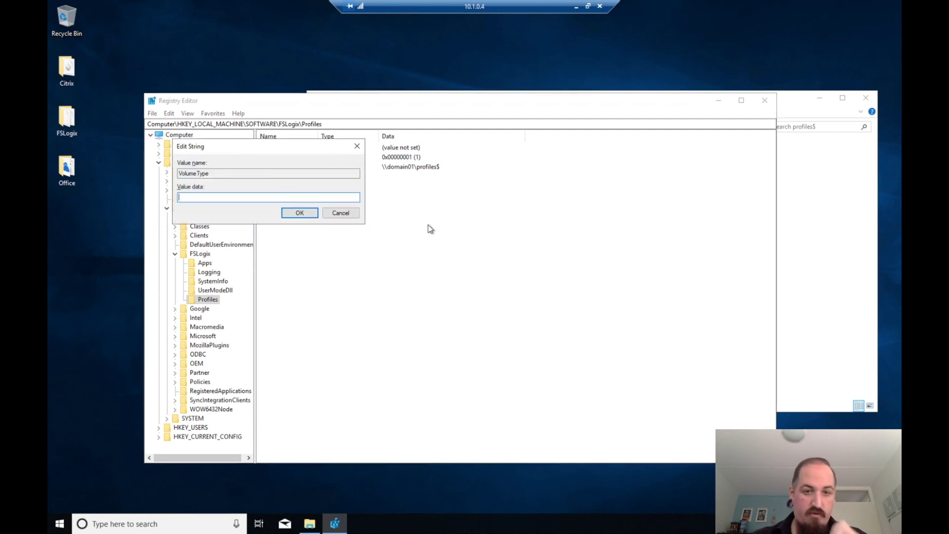
text(vhd)
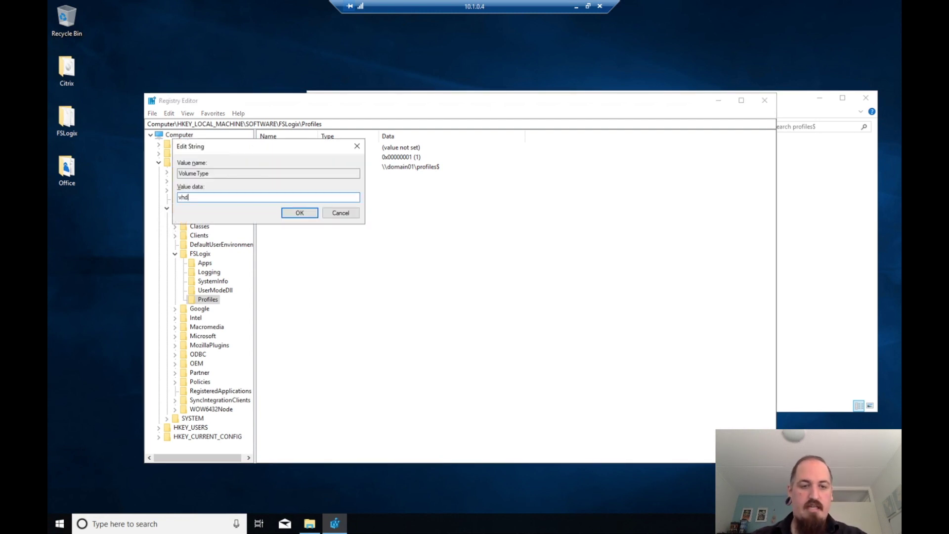
text(x)
key(Return)
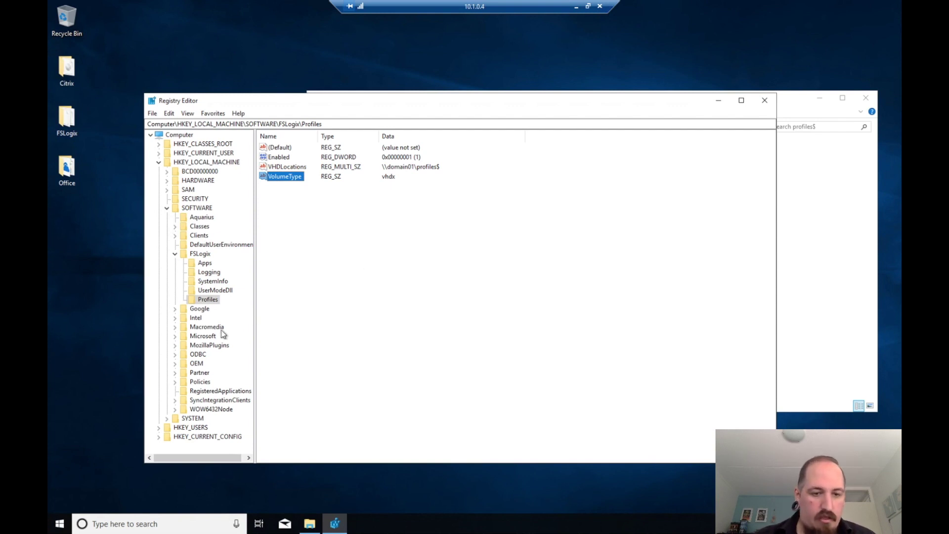
Step: Create a new FSLogix key under SOFTWARE\Policies
click(175, 254)
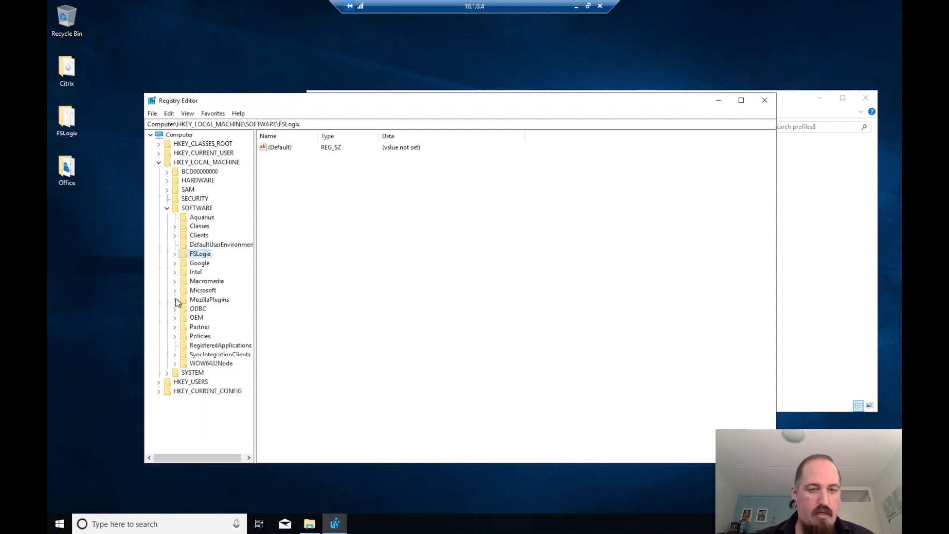
click(175, 337)
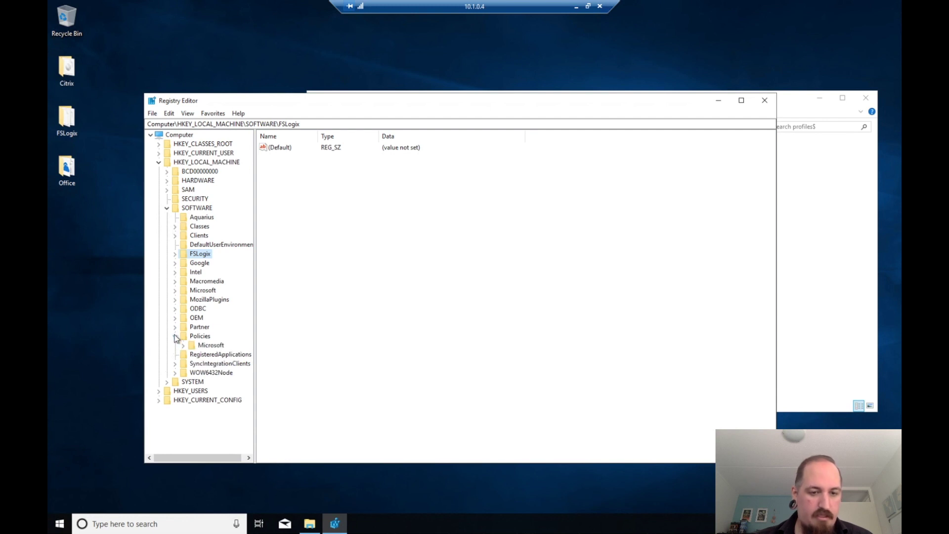
right_click(197, 338)
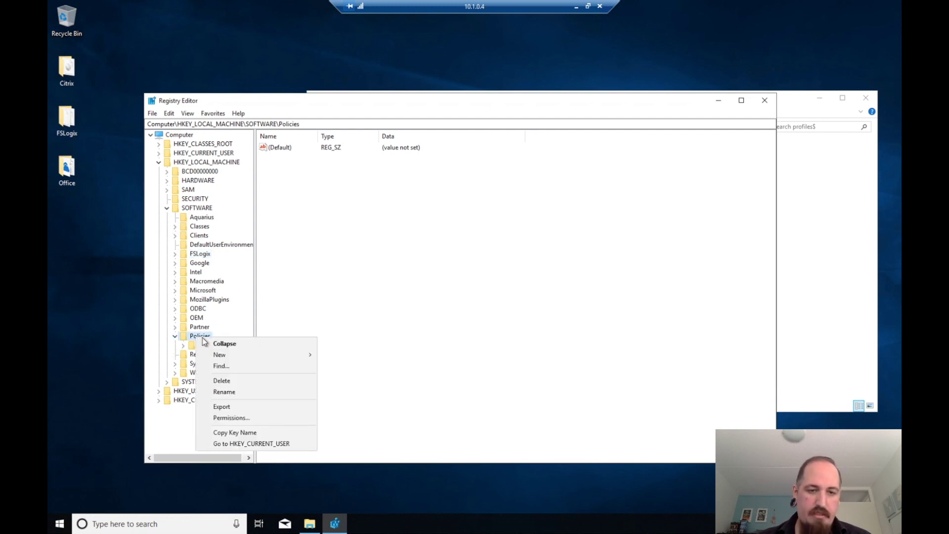
mouse_move(303, 360)
click(340, 358)
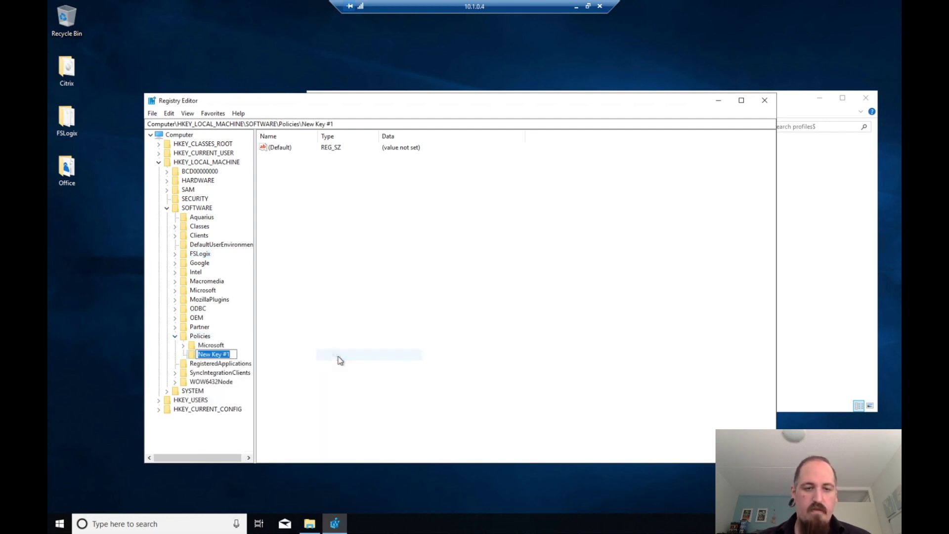
text(FSLogix)
key(Return)
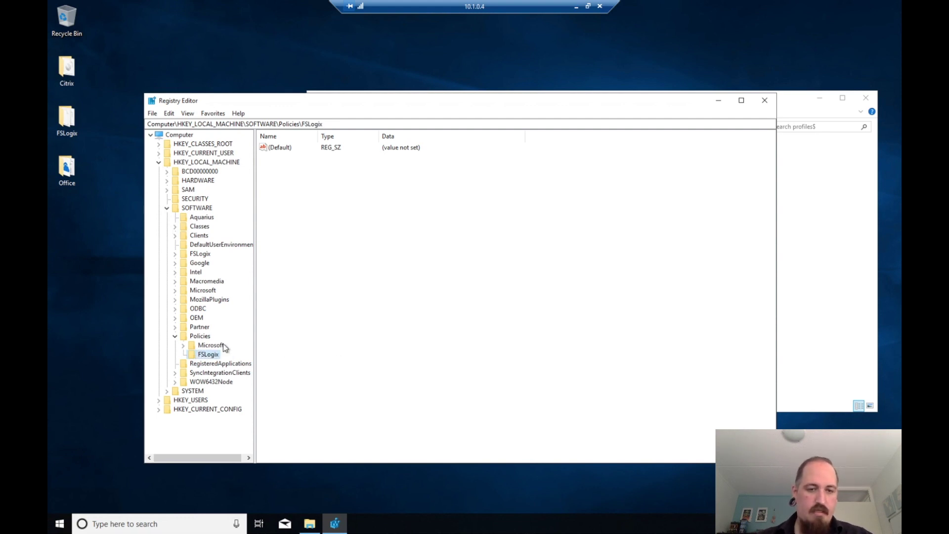
Step: Add an ODFC subkey inside the new FSLogix key
right_click(211, 354)
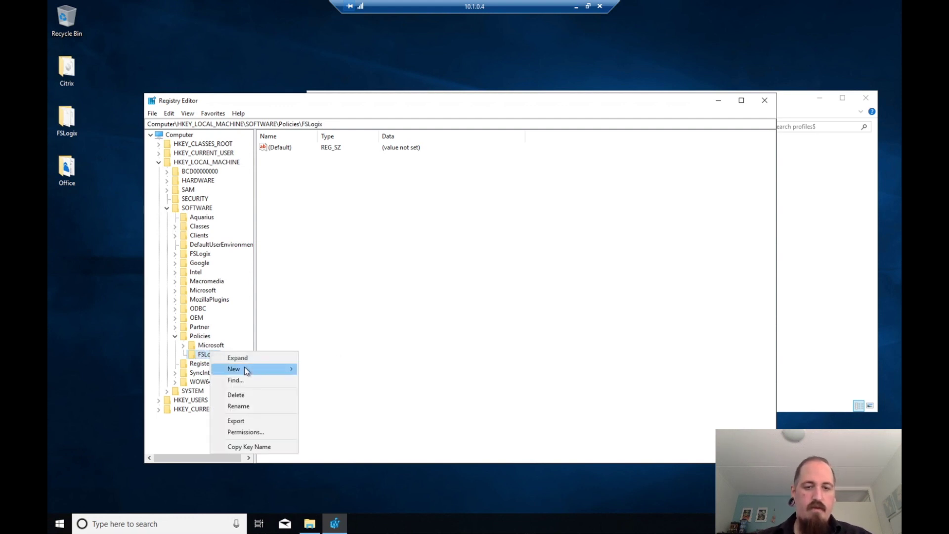
mouse_move(244, 367)
click(343, 371)
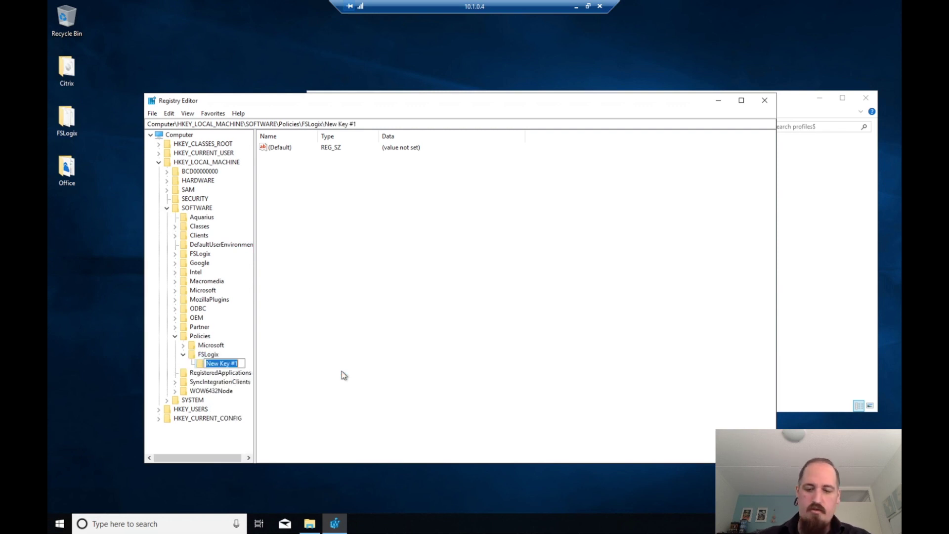
text(ODFC)
key(Return)
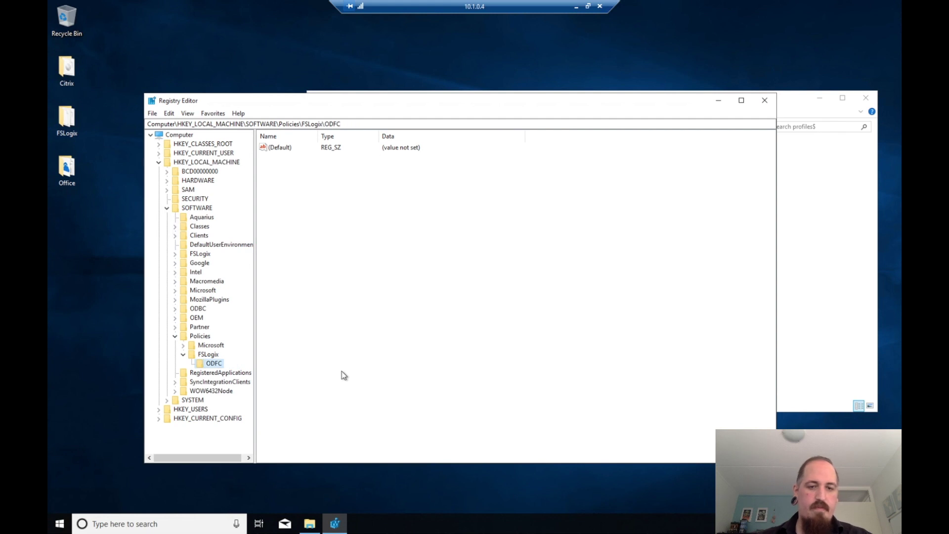
click(325, 228)
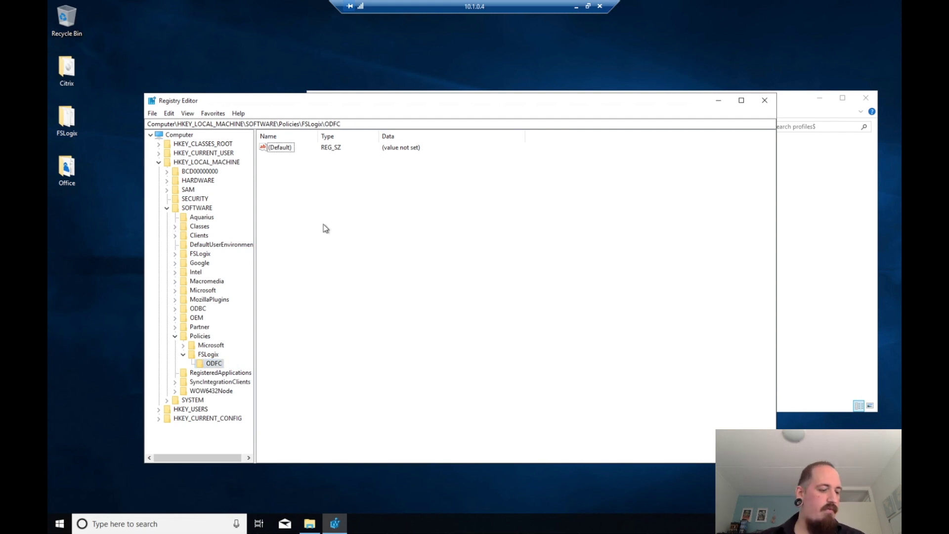
right_click(317, 192)
Step: Create an Enabled DWORD value set to 1 in the ODFC key
mouse_move(370, 198)
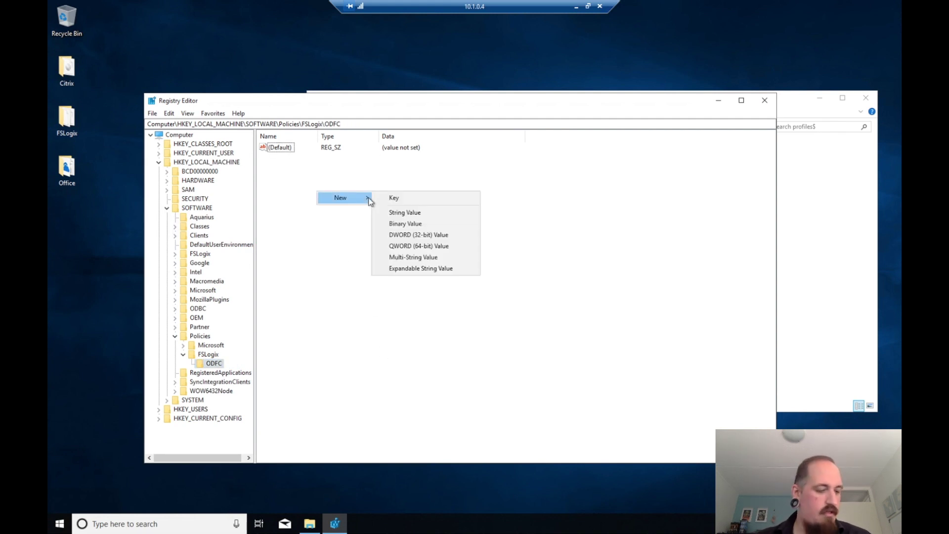
click(428, 236)
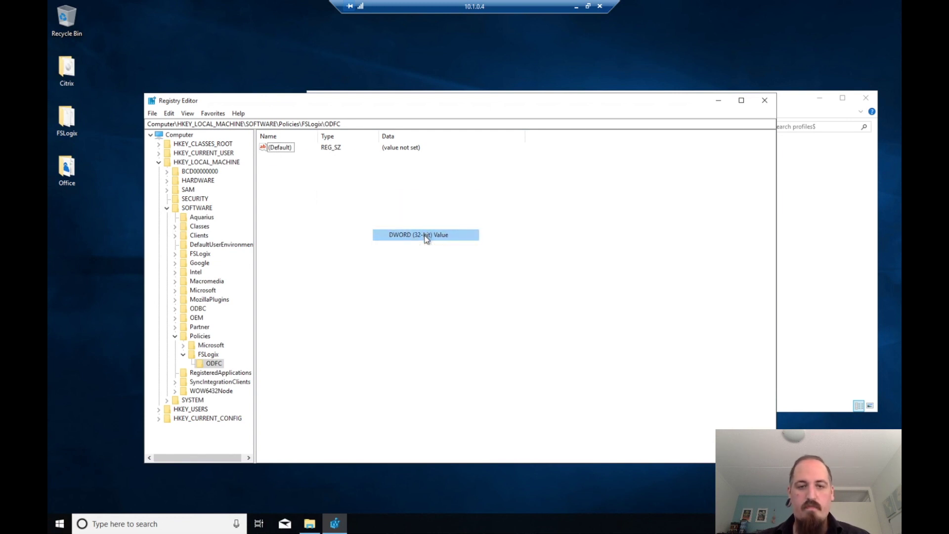
text(Enabled)
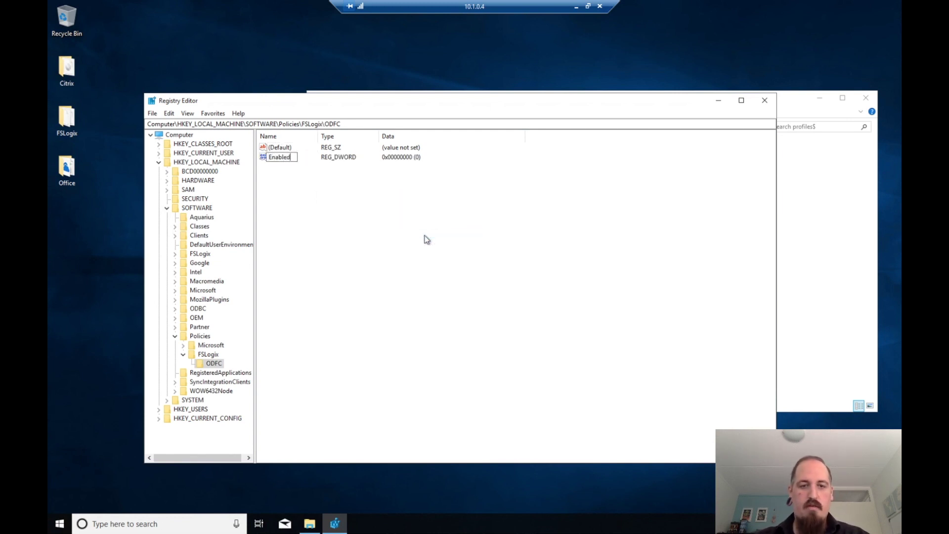
key(Return)
key(Return)
text(1)
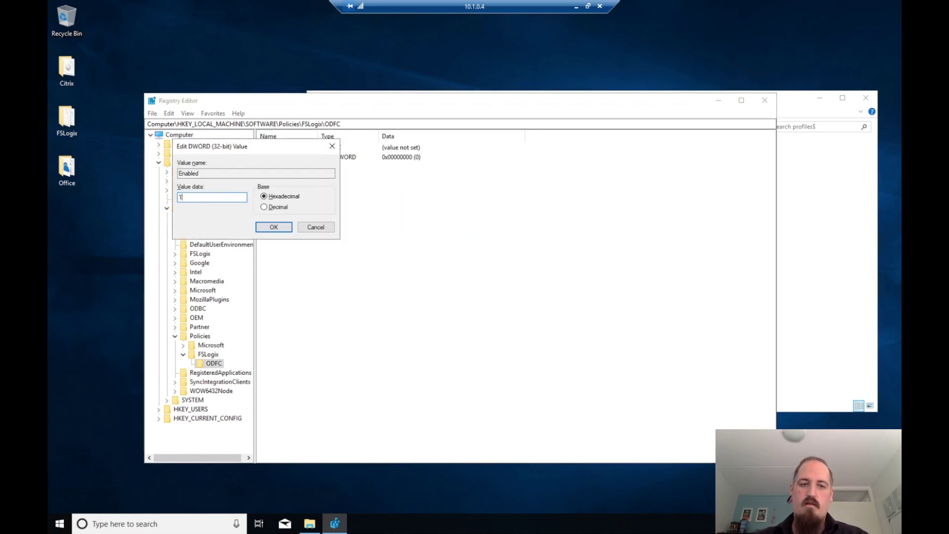
key(Return)
Step: Add a VHDLocations string value pointing to \\domain01\profiles$
right_click(331, 222)
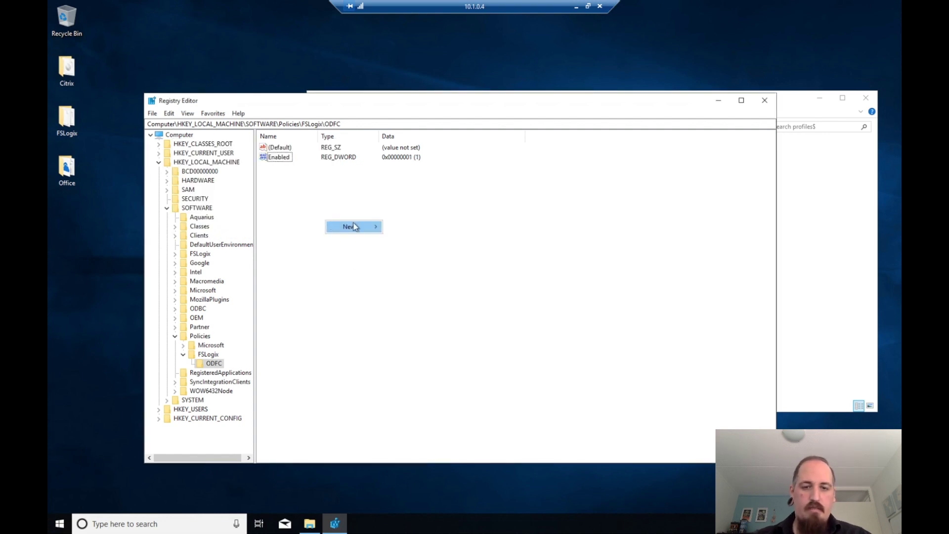
click(346, 227)
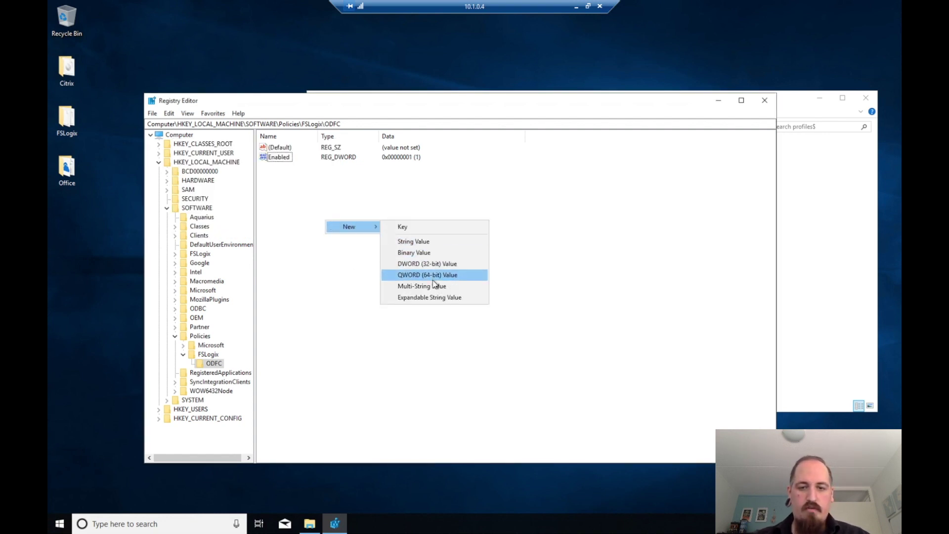
click(437, 243)
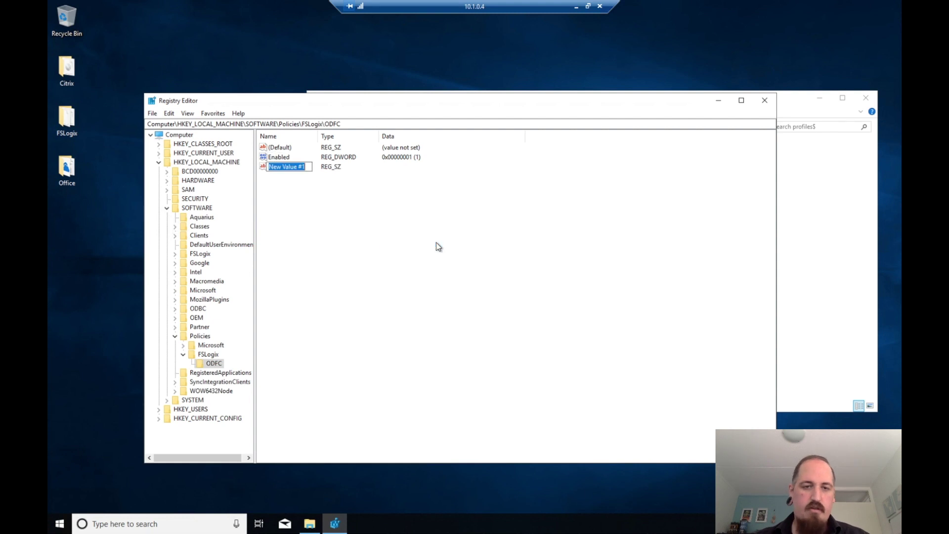
text(VHD)
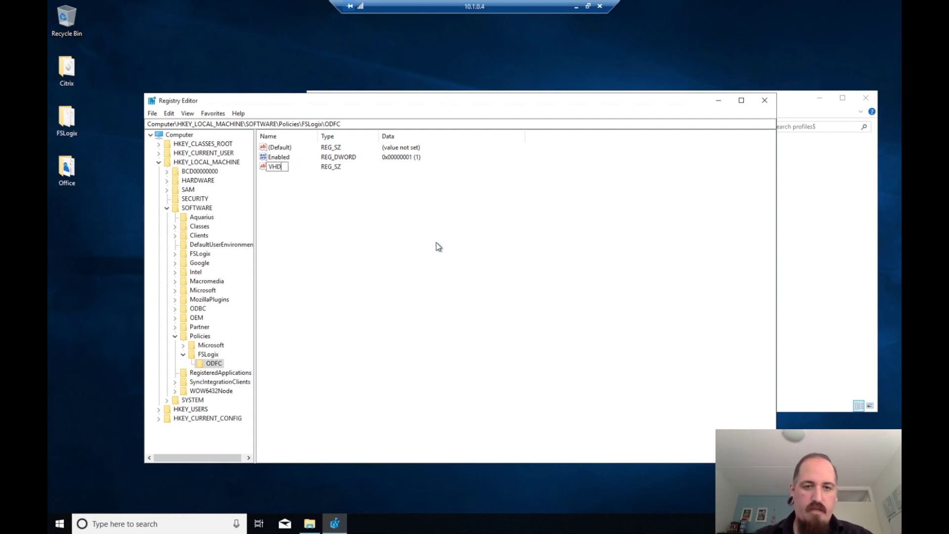
text(Locations)
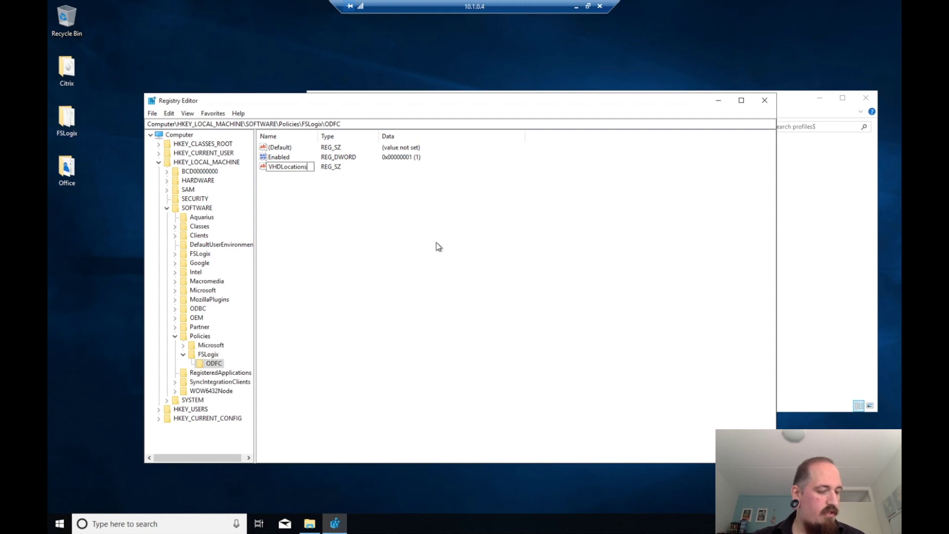
key(Return)
key(Return)
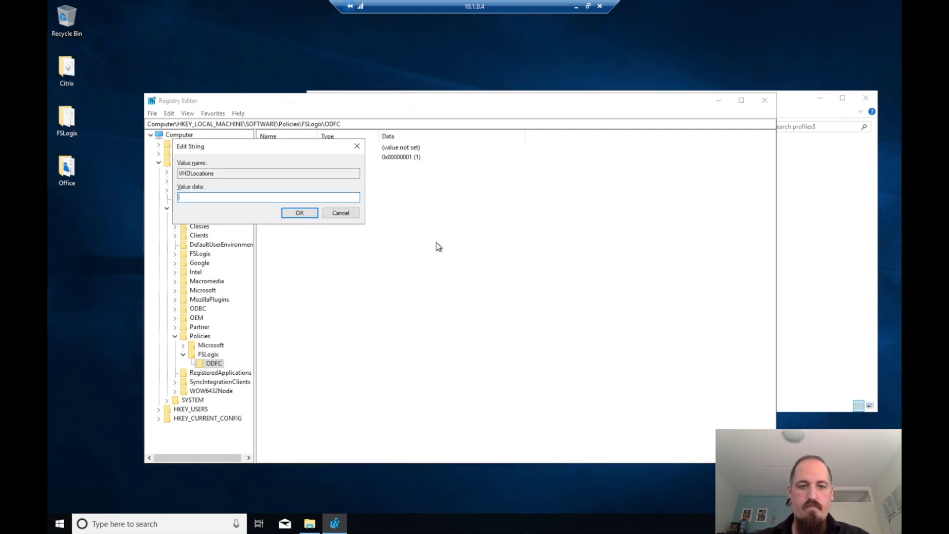
text(\\domain01\profiles$)
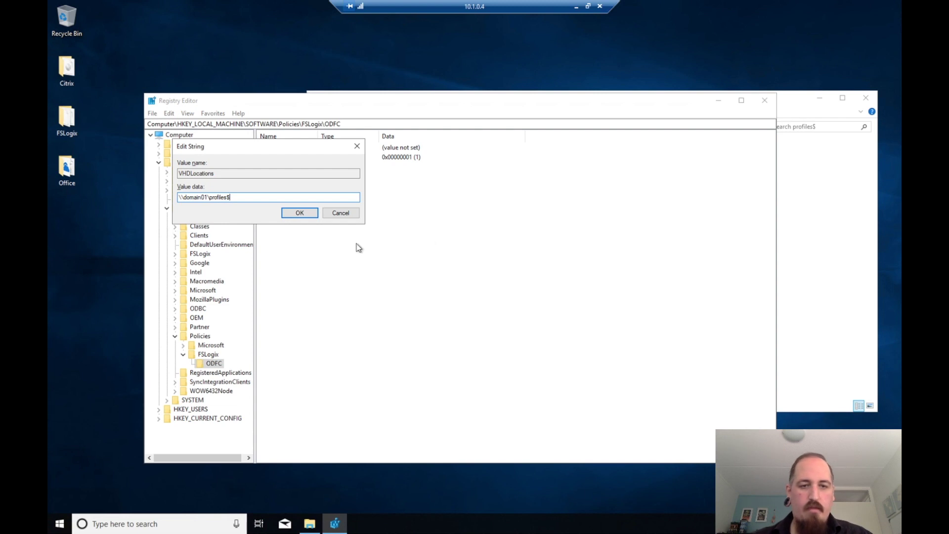
click(300, 213)
click(322, 223)
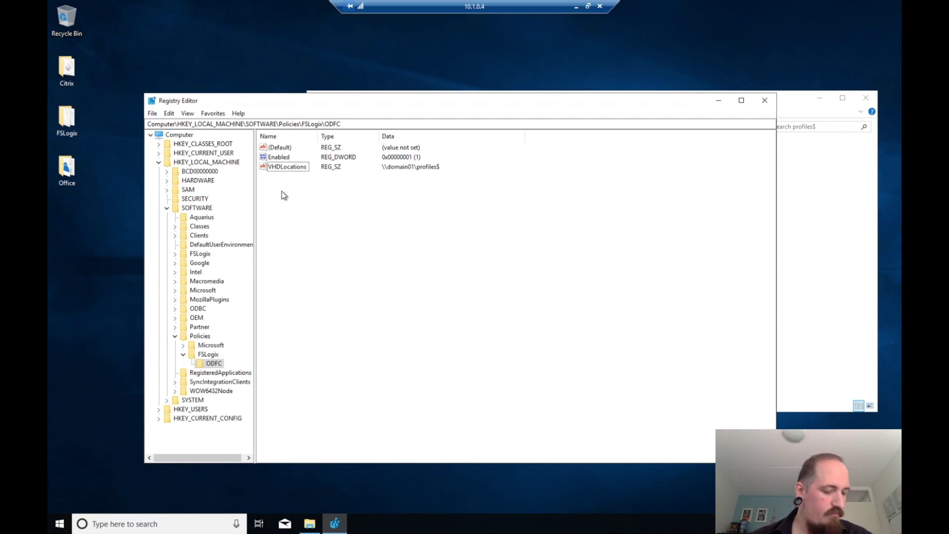
Step: Add a VolumeType string value with data vhdx
right_click(282, 191)
mouse_move(295, 196)
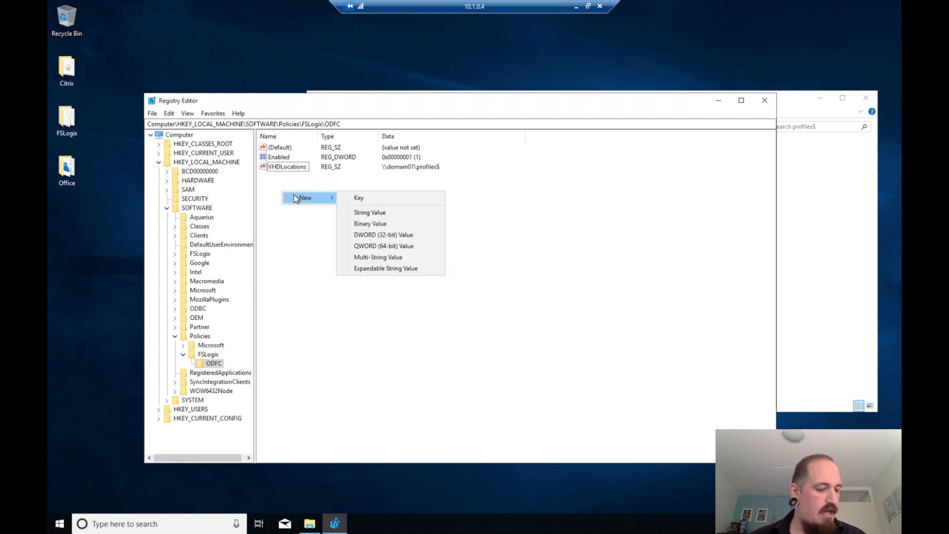
click(377, 214)
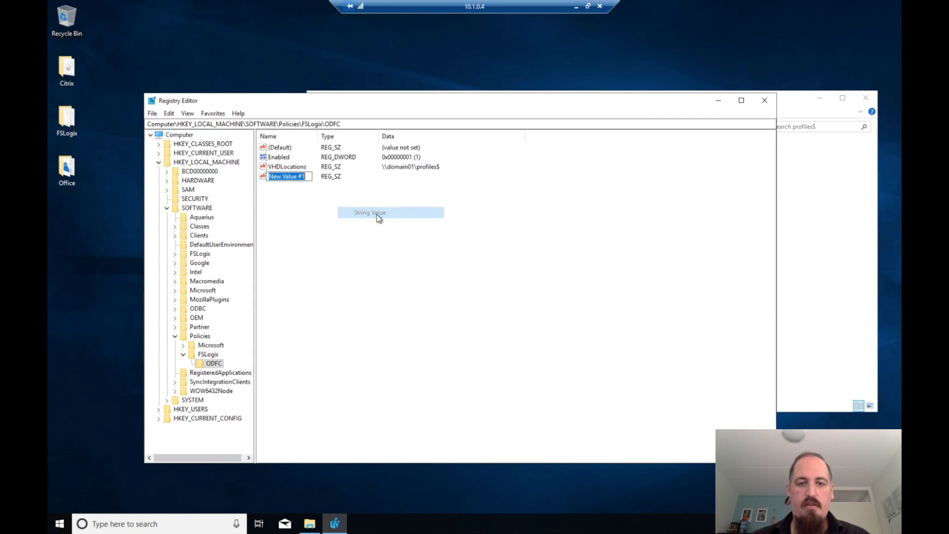
text(Vlume)
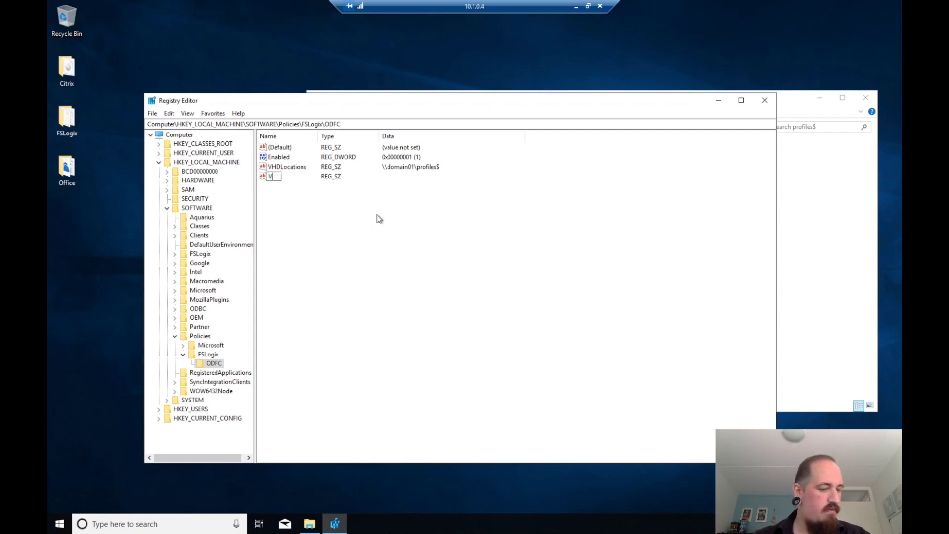
key(BackSpace)
key(BackSpace)
key(BackSpace)
key(BackSpace)
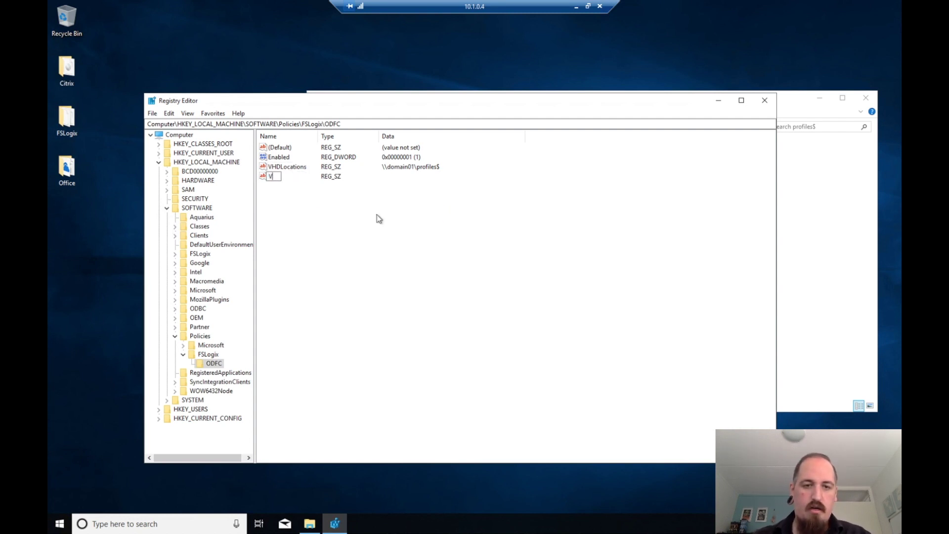
text(olumeType)
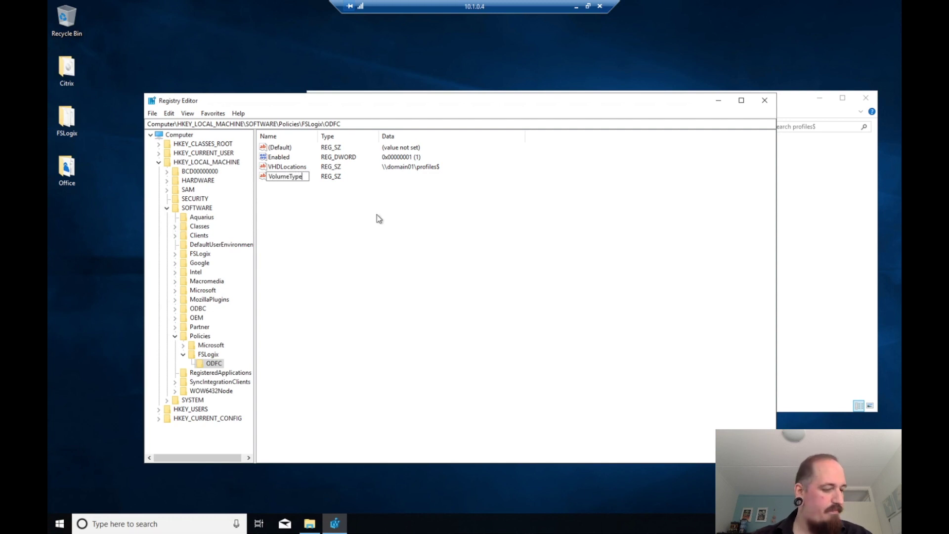
key(Return)
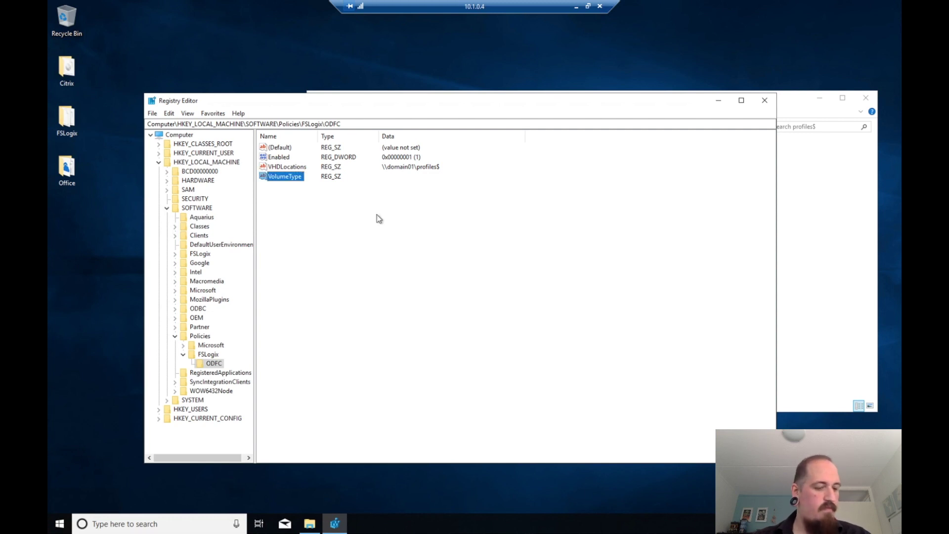
key(Return)
text(vhdx)
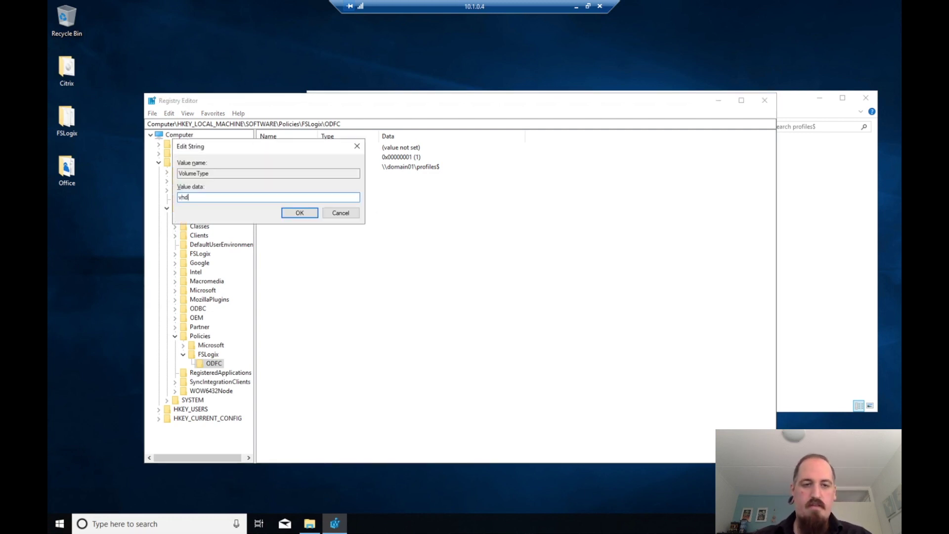
key(Return)
click(439, 245)
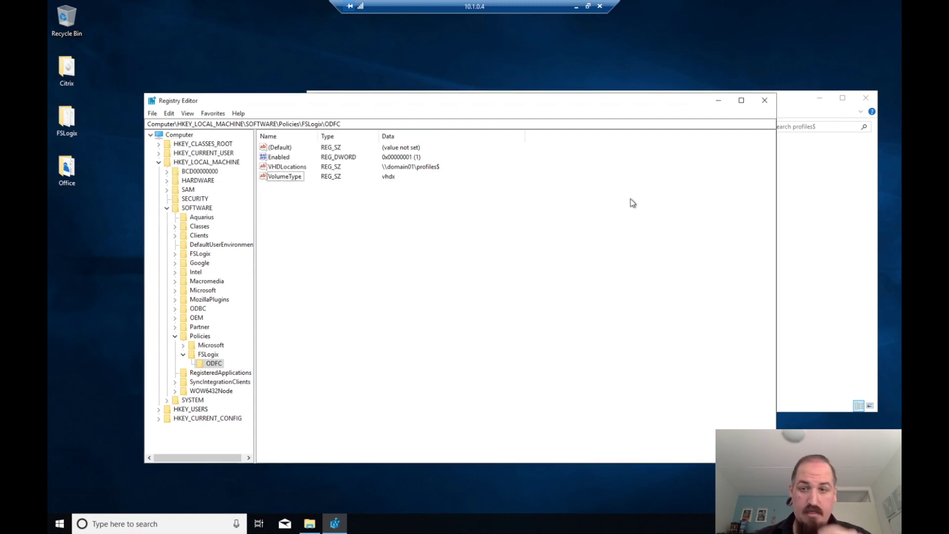
Step: Close Registry Editor and the profiles$ folder, then minimize the remote desktop session
click(765, 101)
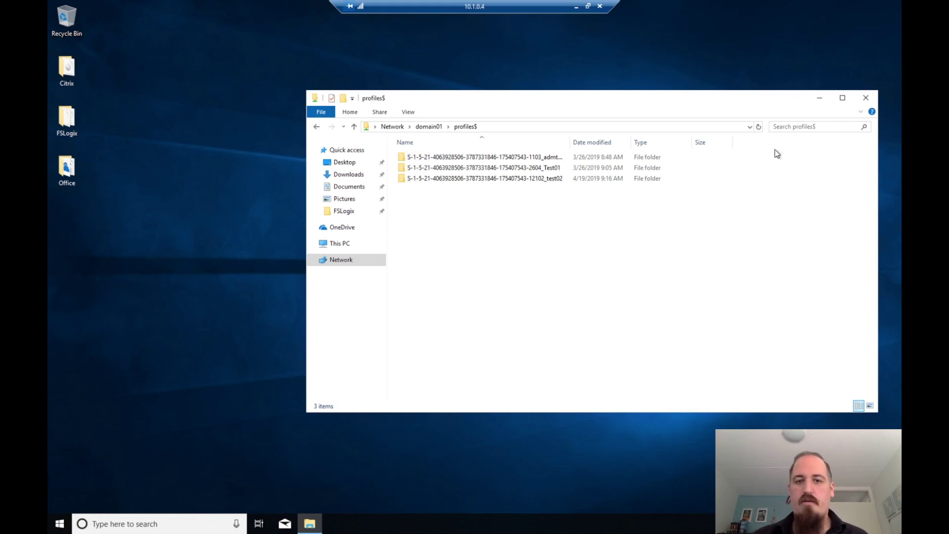
click(865, 98)
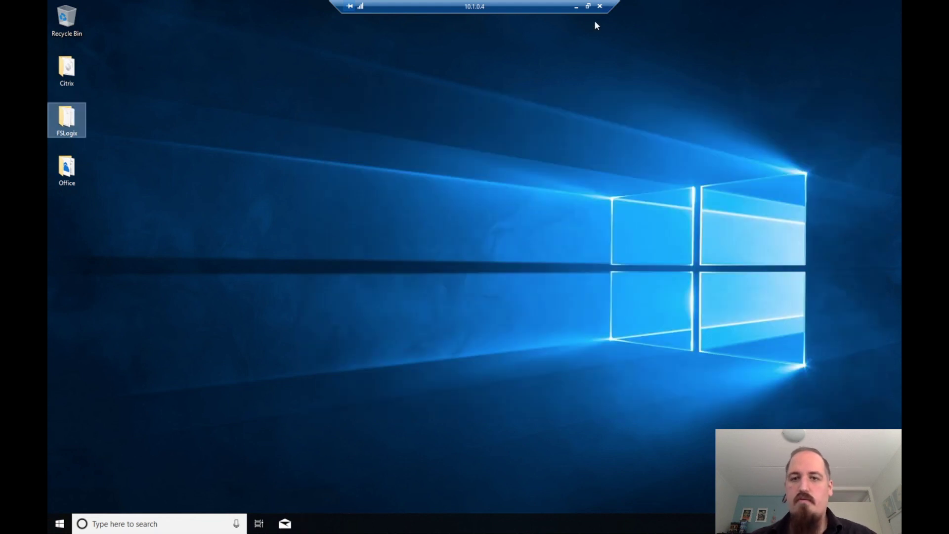
click(577, 6)
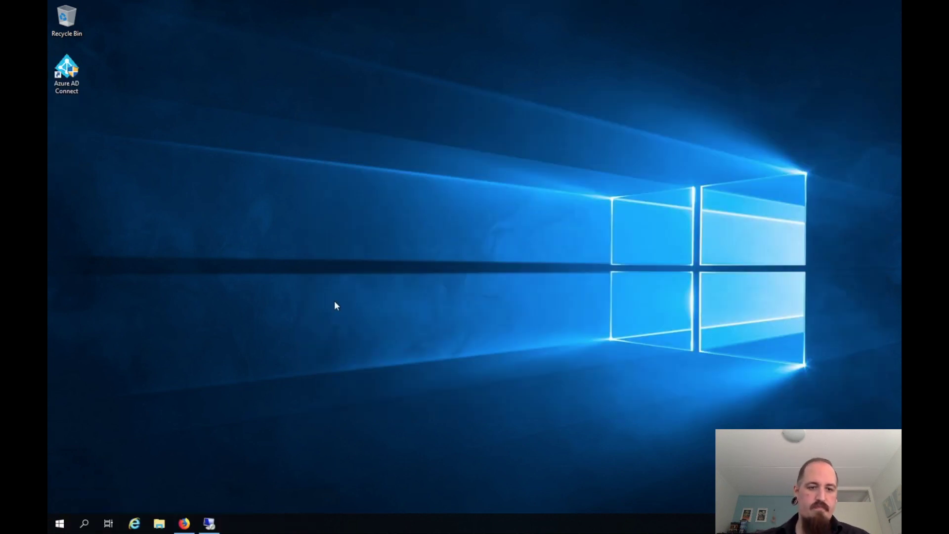
Step: Launch Active Directory Users and Computers from Windows Administrative Tools
click(60, 523)
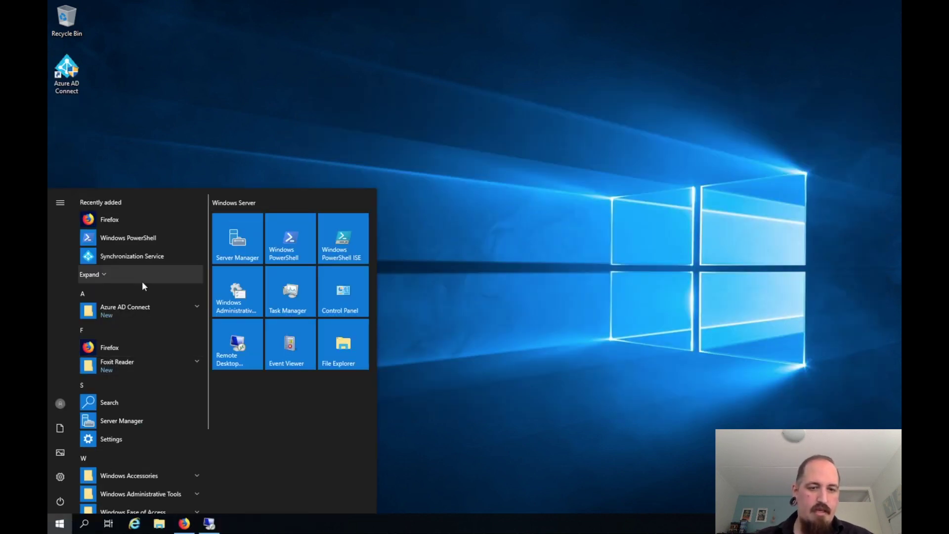
scroll(180, 398, down, 1)
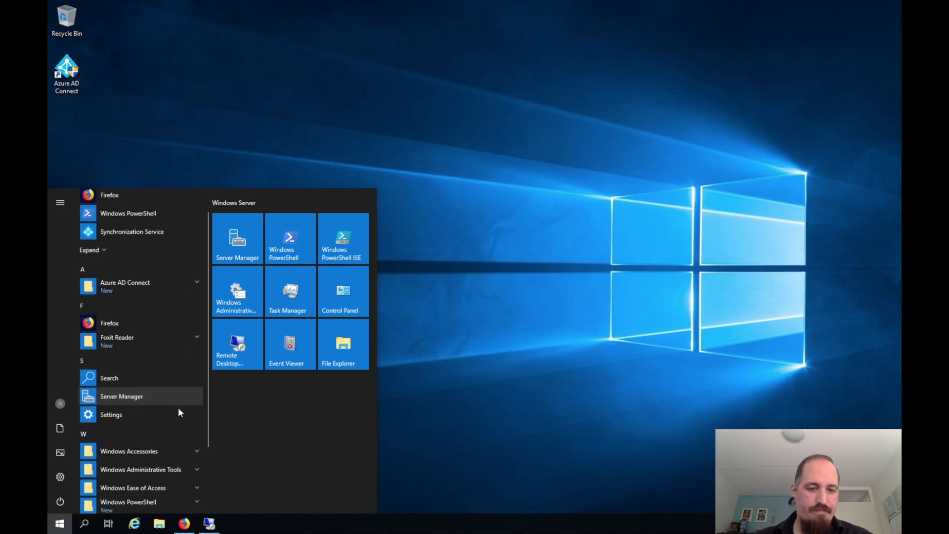
click(173, 459)
scroll(176, 450, down, 3)
scroll(173, 448, down, 2)
click(176, 412)
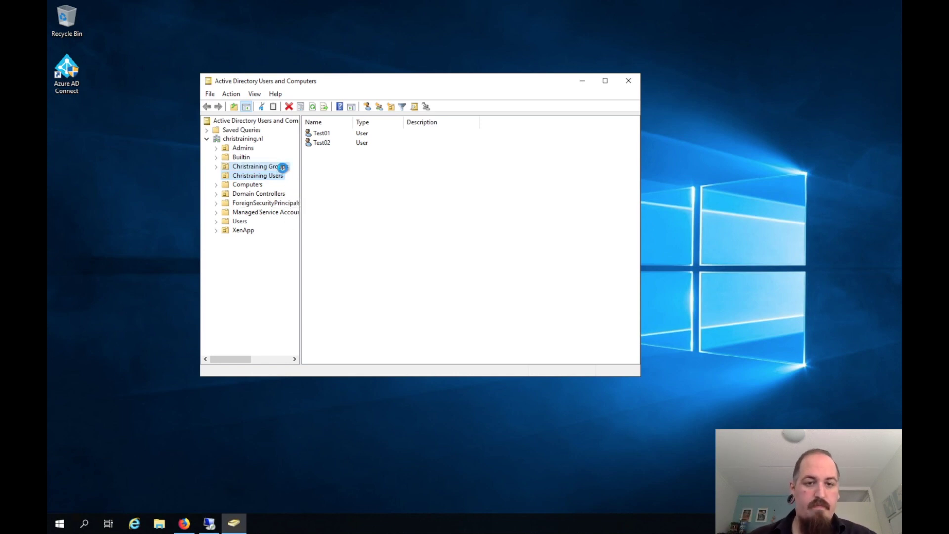
Step: Start adding a member to sec-Profiles, with Computers included in the object types
click(285, 168)
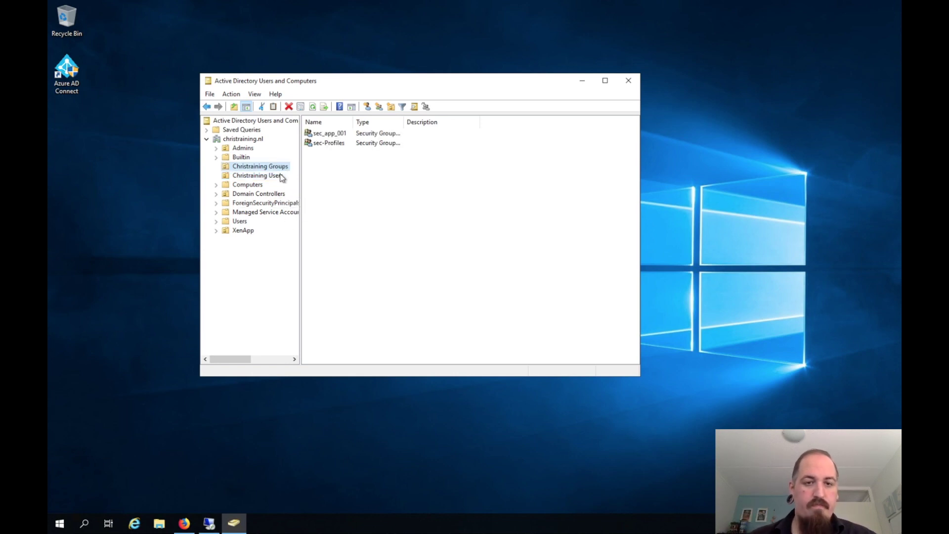
double_click(334, 144)
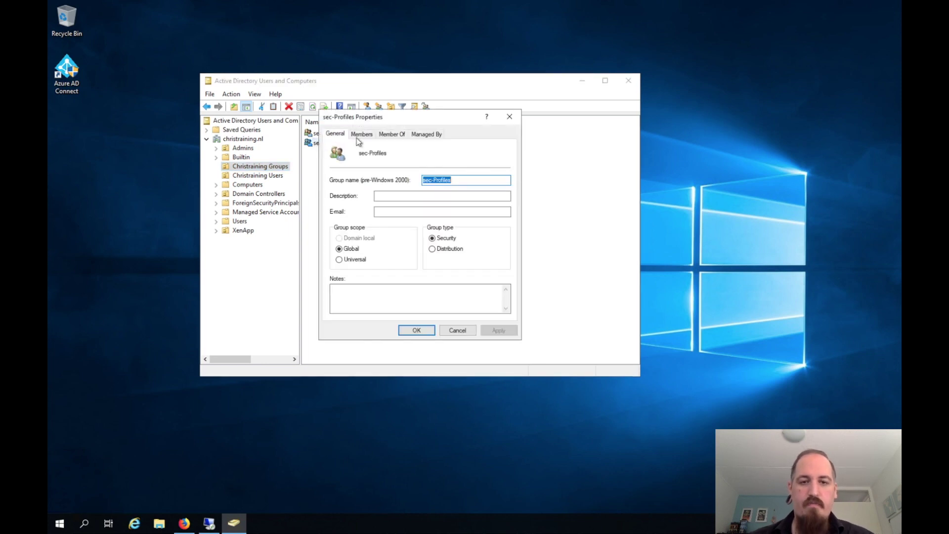
click(362, 133)
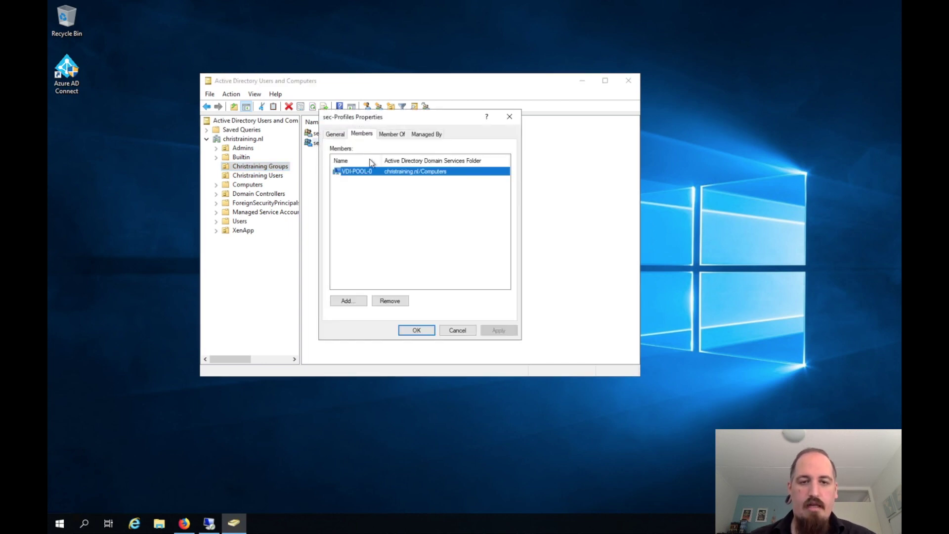
click(348, 301)
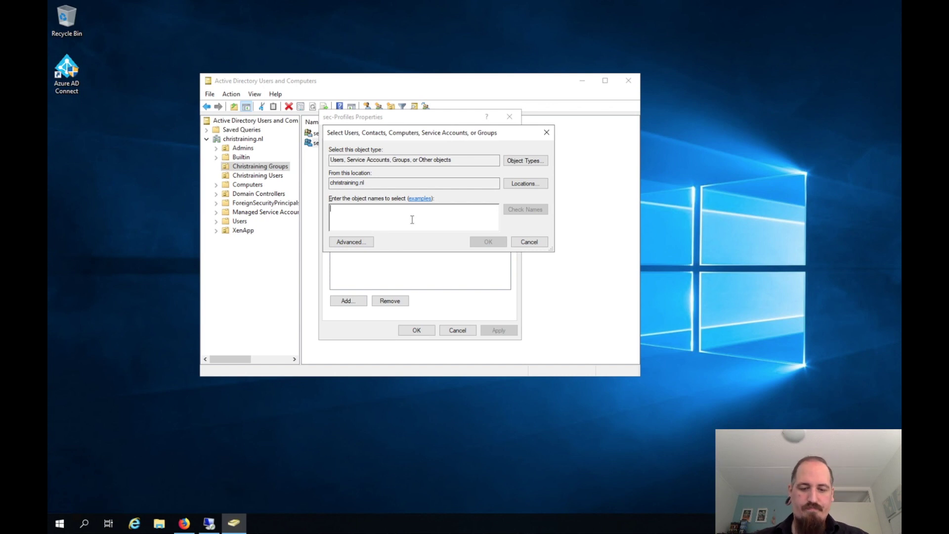
click(525, 183)
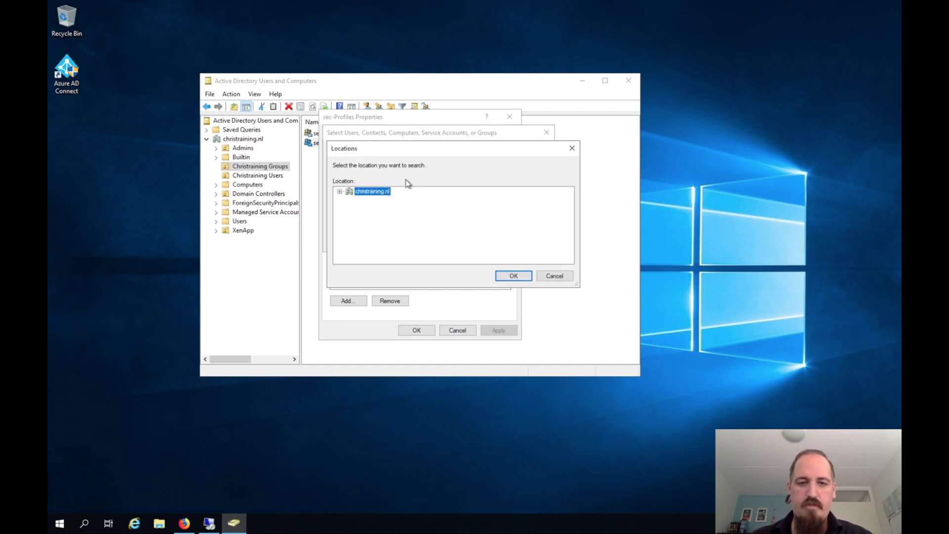
click(569, 275)
click(517, 161)
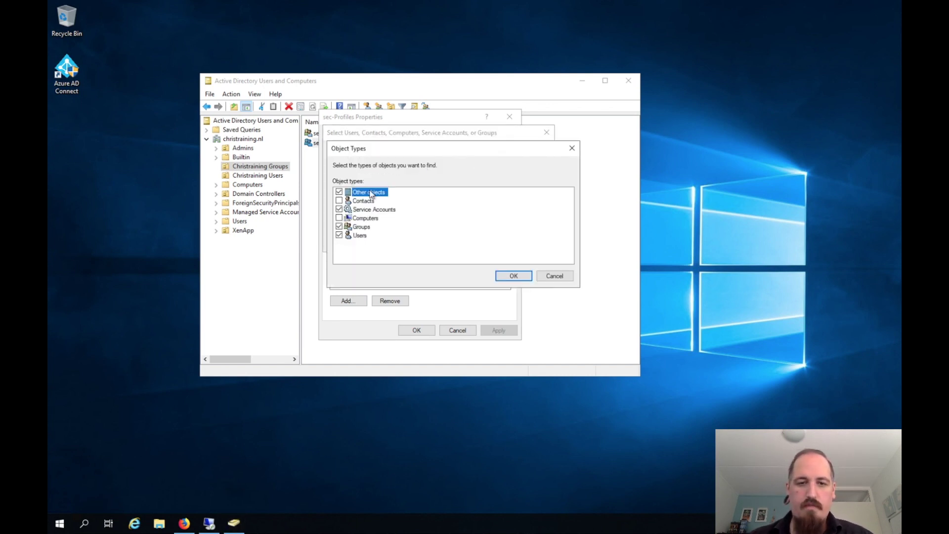
click(337, 218)
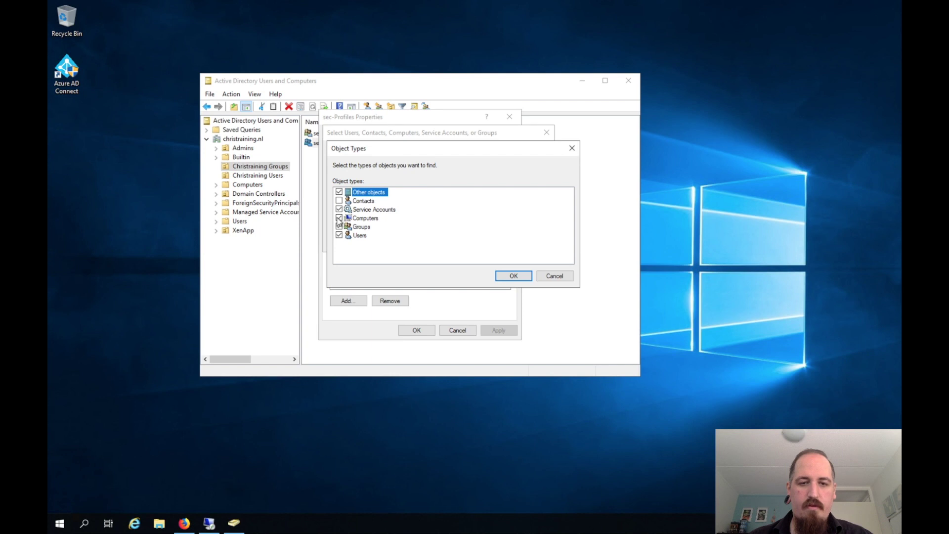
click(511, 276)
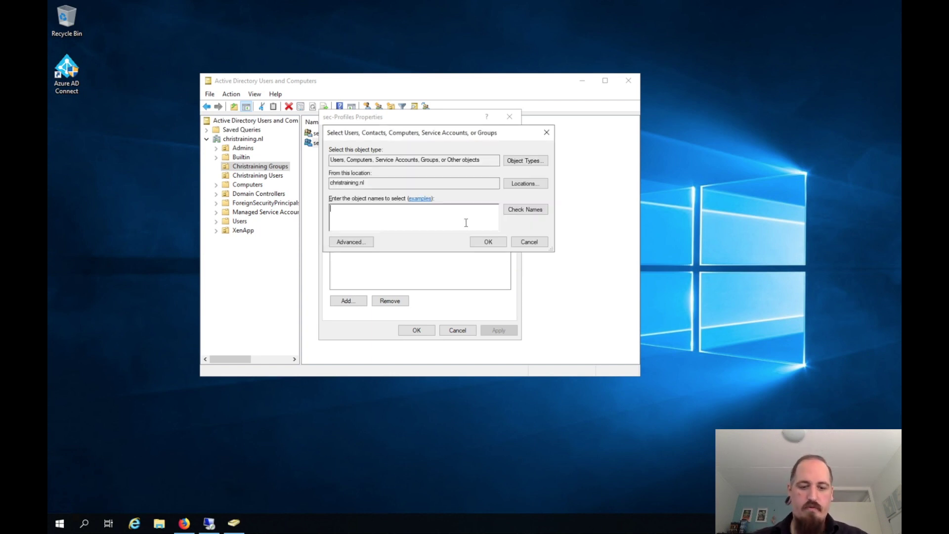
Step: Add the WVD-Master computer to sec-Profiles and apply the change
text(wvd)
key(Return)
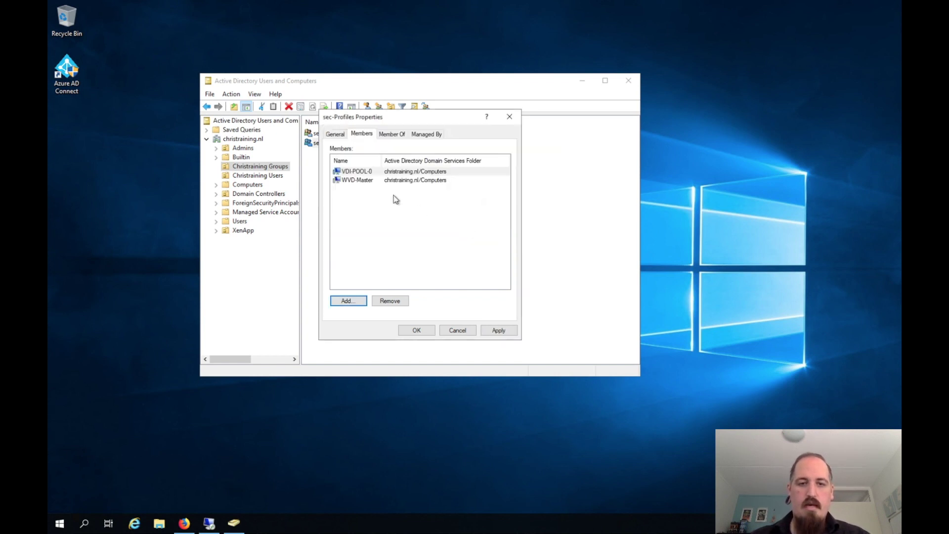
click(498, 330)
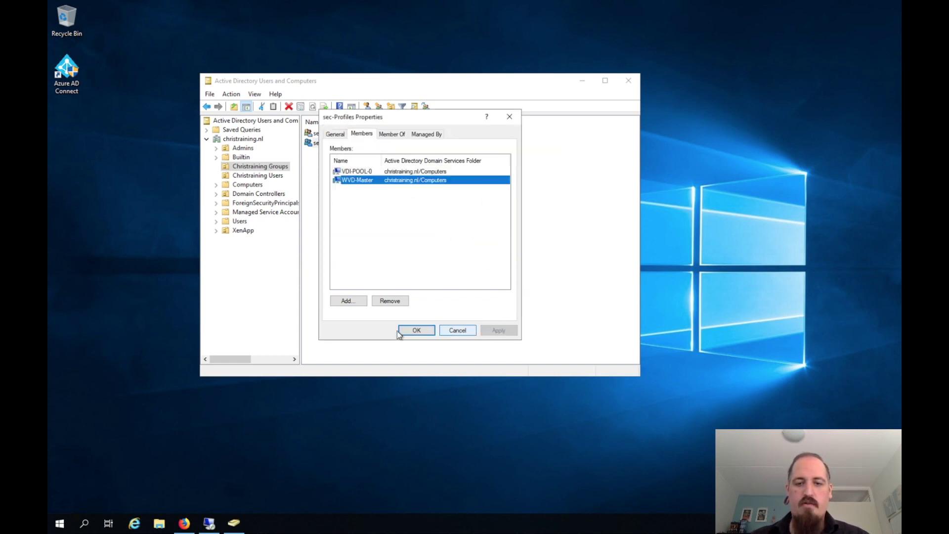
click(416, 330)
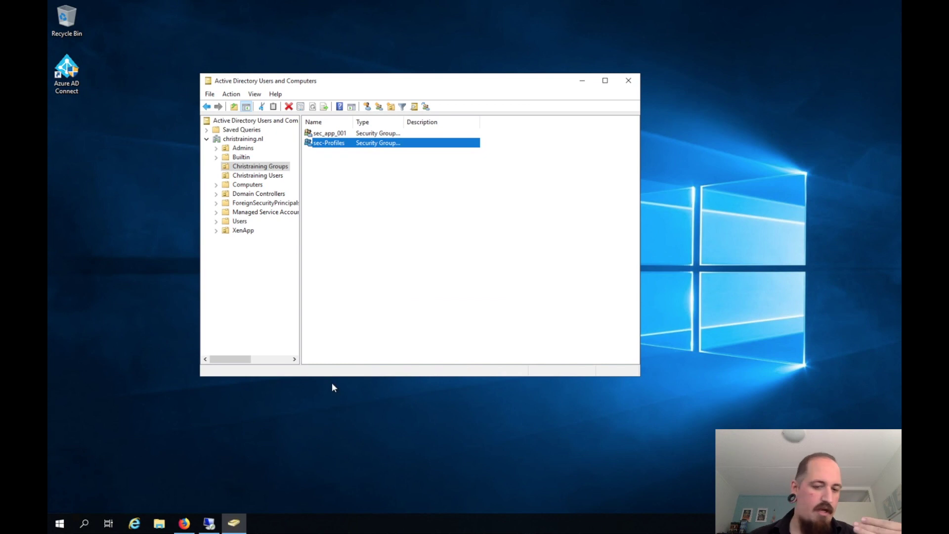
click(209, 523)
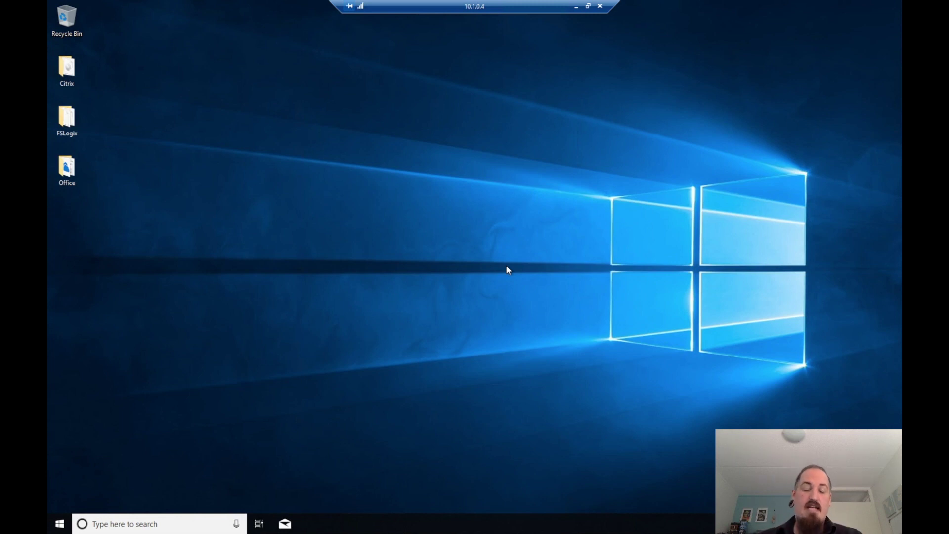
Step: Run CitrixOptimizer from the Citrix\Optimizer folder with administrator rights
double_click(66, 69)
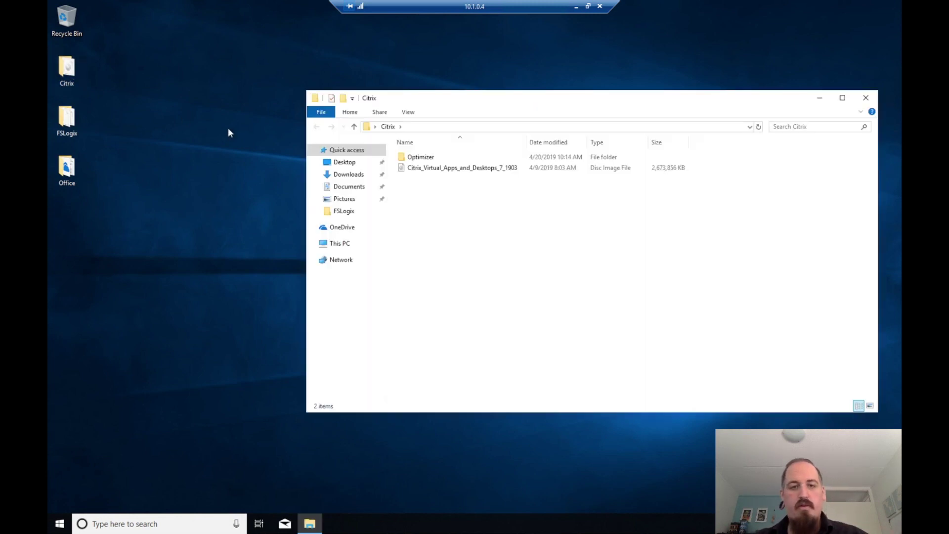
double_click(421, 157)
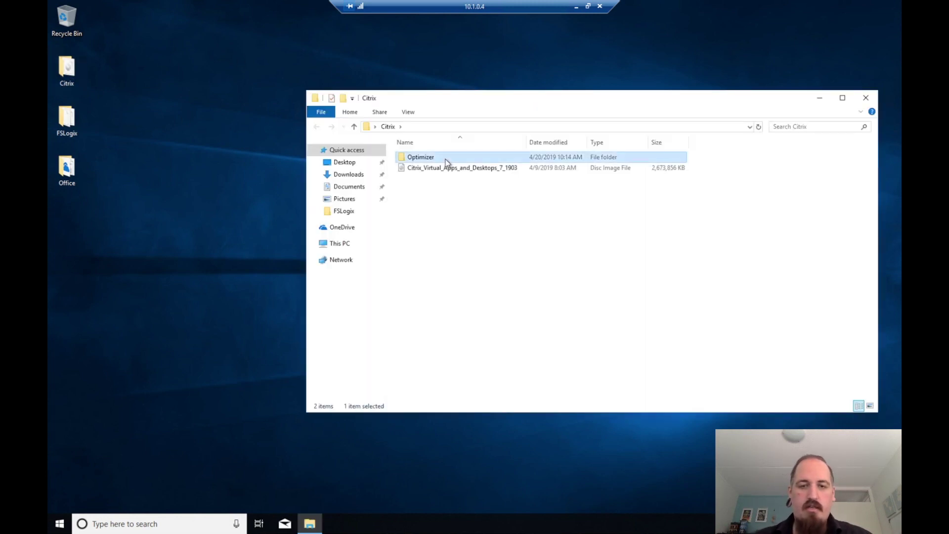
double_click(453, 179)
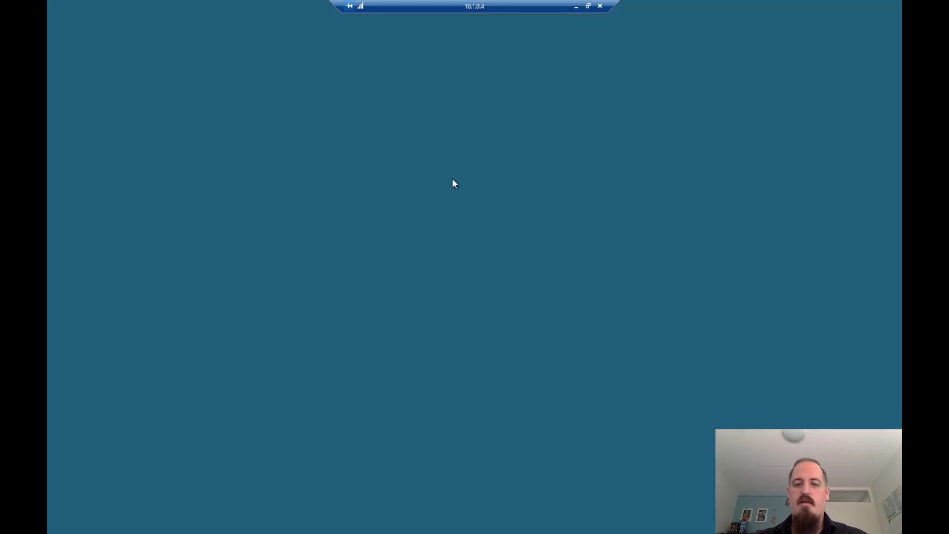
click(417, 331)
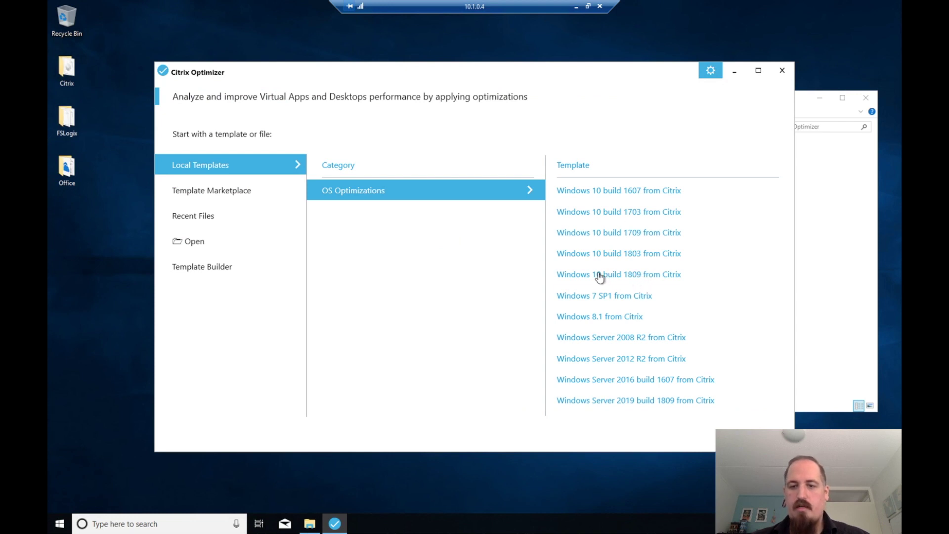
Step: Run the Windows 10 build 1809 template, optimizing all 119 selected items
click(654, 277)
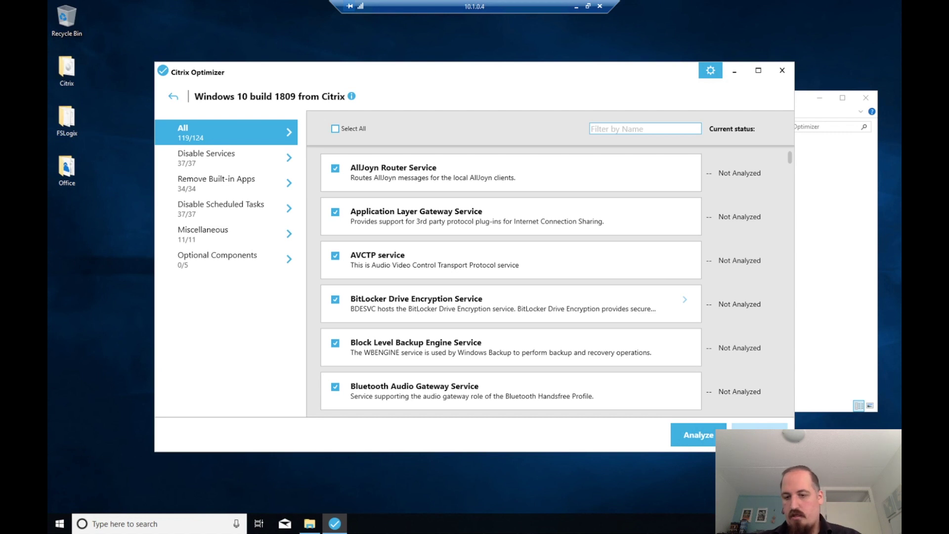
click(760, 434)
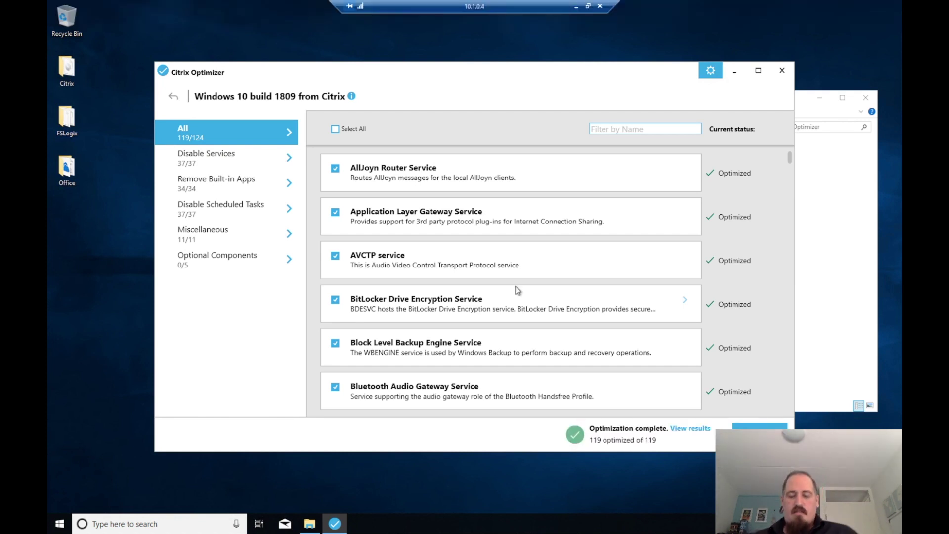
click(127, 526)
Step: Check the Windows Search service in Services, then close Services and Citrix Optimizer
text(services)
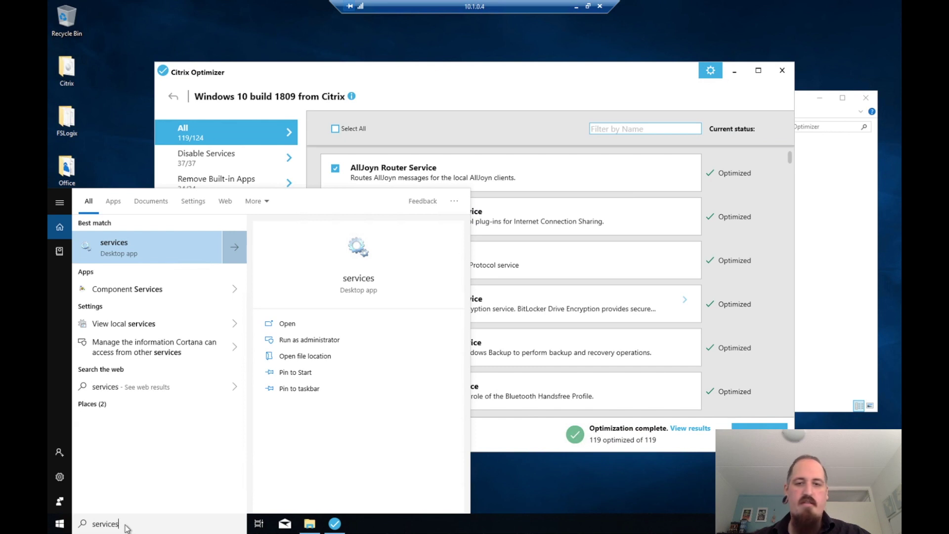
key(Return)
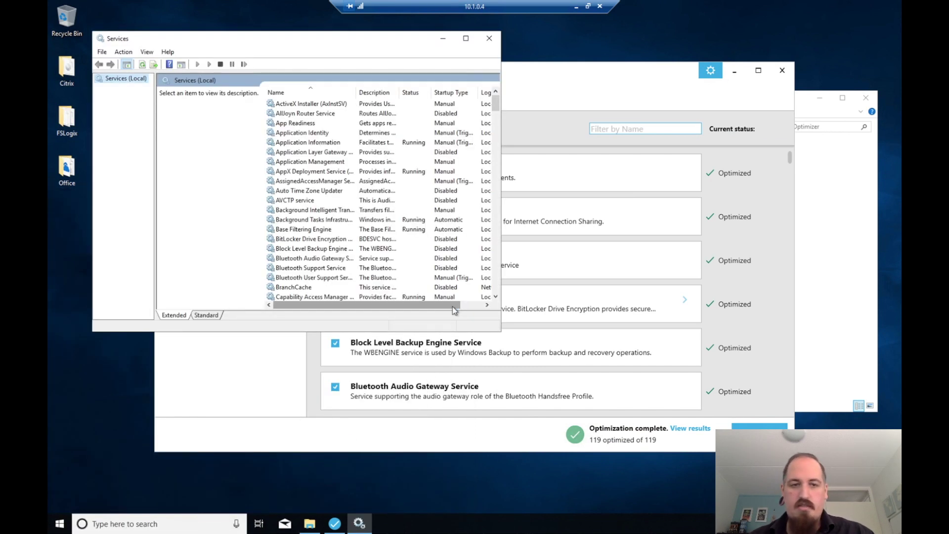
click(384, 249)
text(windows s)
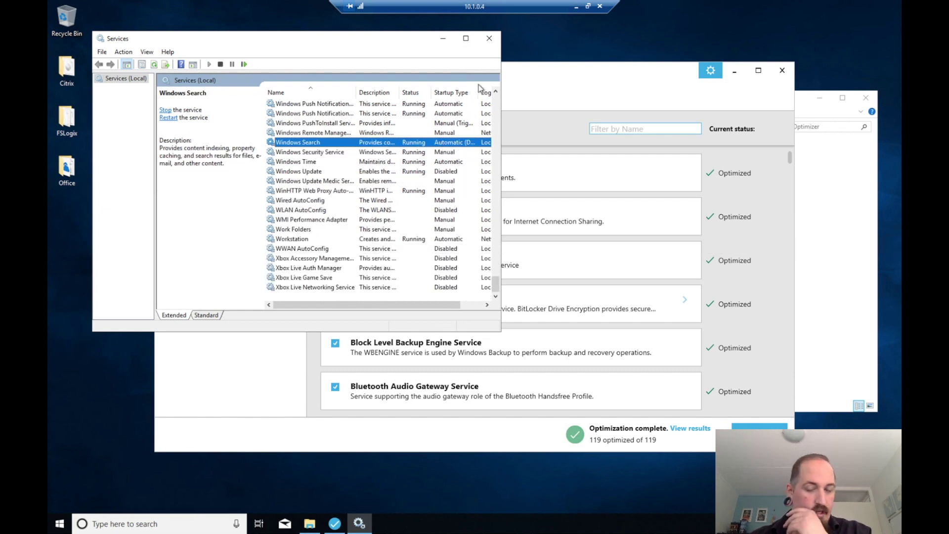
click(489, 38)
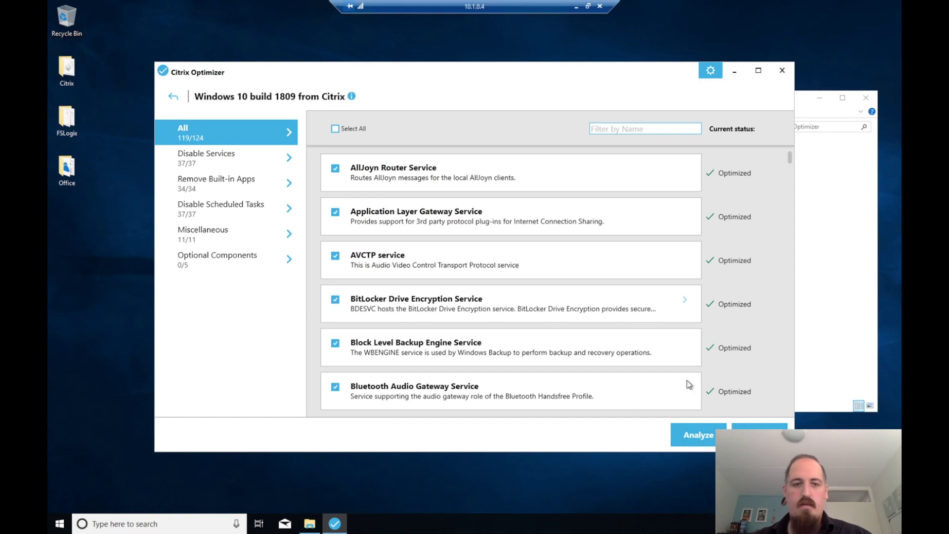
click(786, 72)
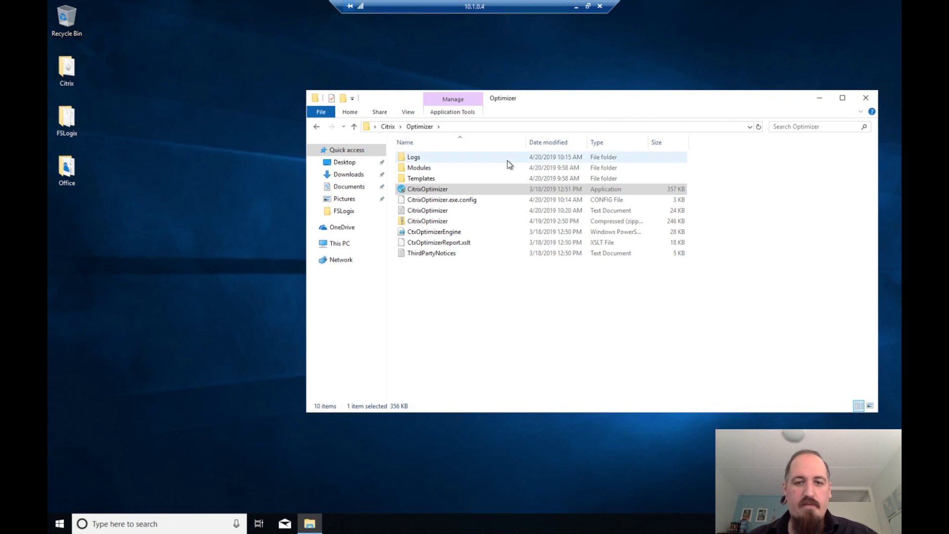
Step: Mount the Citrix Virtual Apps and Desktops 7 1903 ISO and run AutoSelect as administrator
click(388, 127)
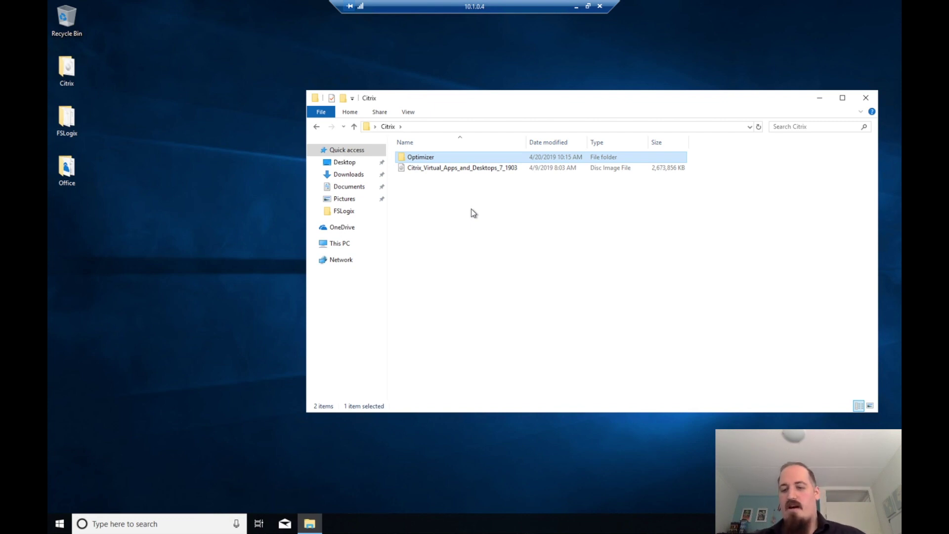
double_click(471, 168)
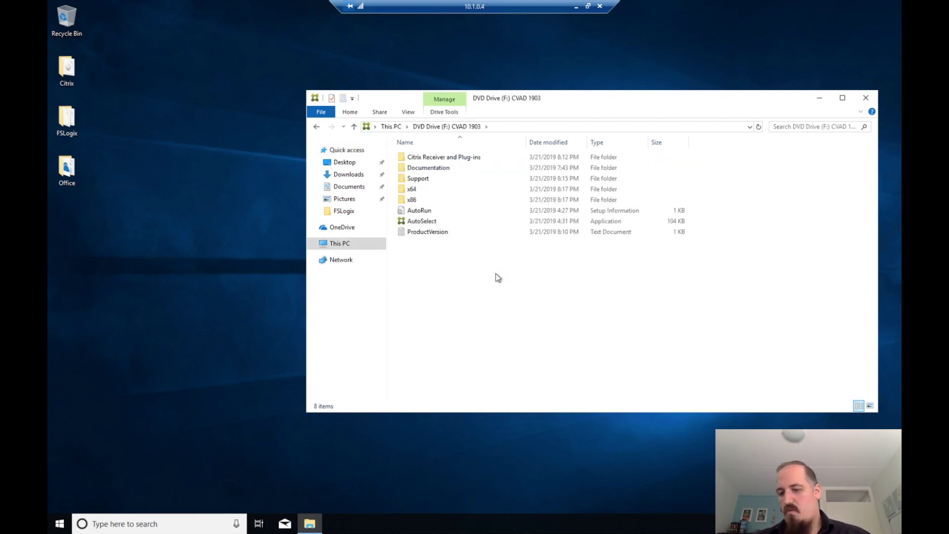
double_click(421, 221)
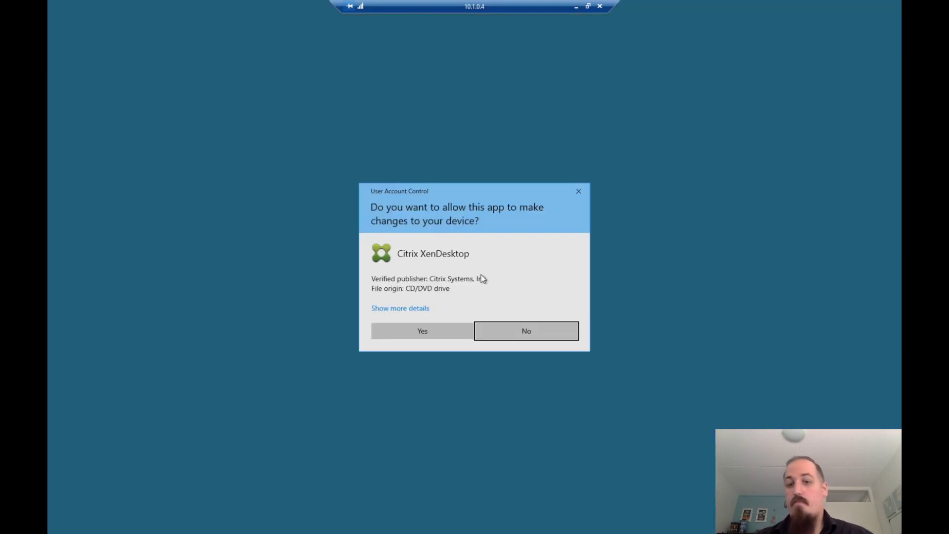
click(428, 333)
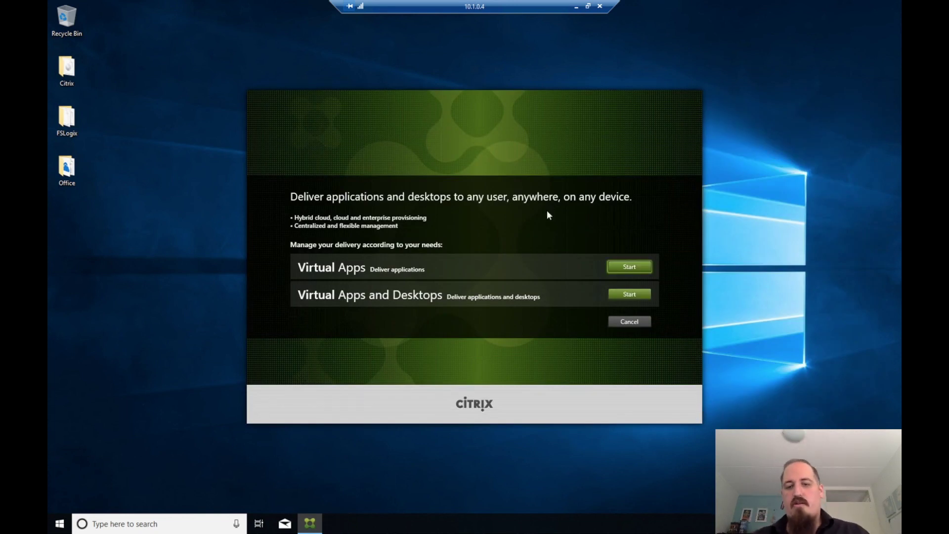
Step: Choose the Windows 10 VDA for a master MCS image, adding Citrix Workspace App and default components
click(635, 294)
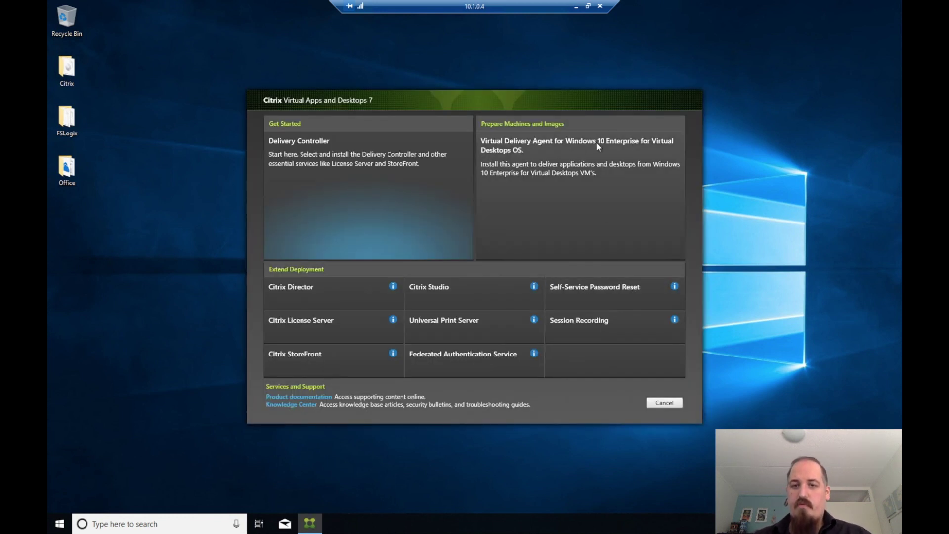
click(592, 197)
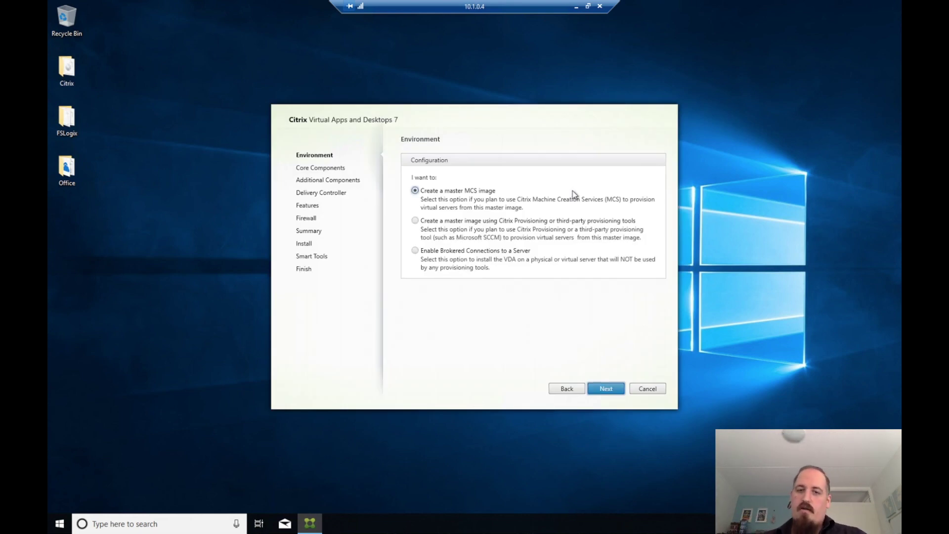
click(606, 389)
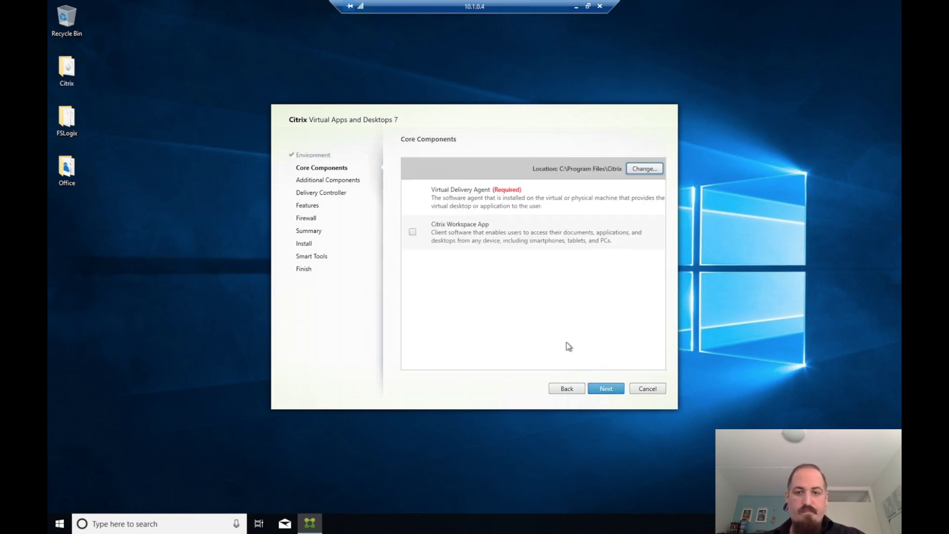
click(413, 233)
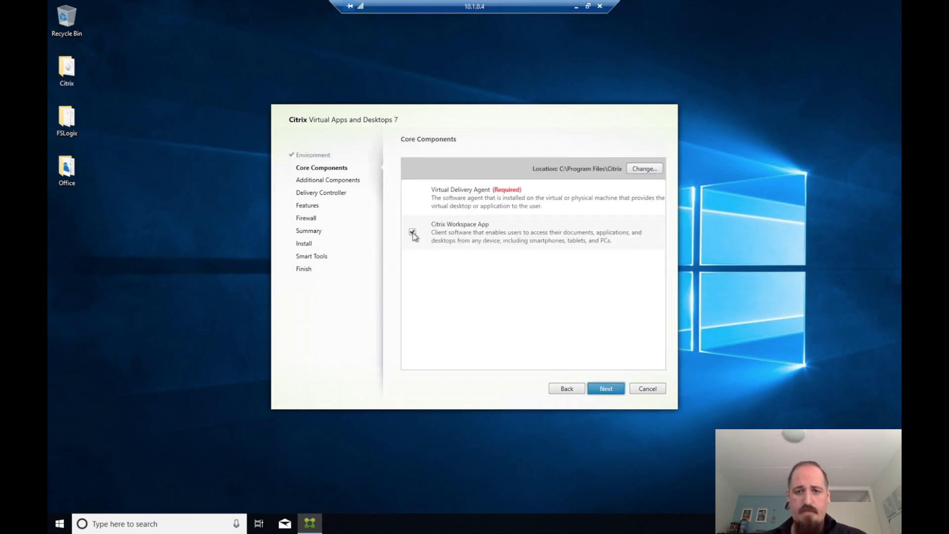
click(600, 389)
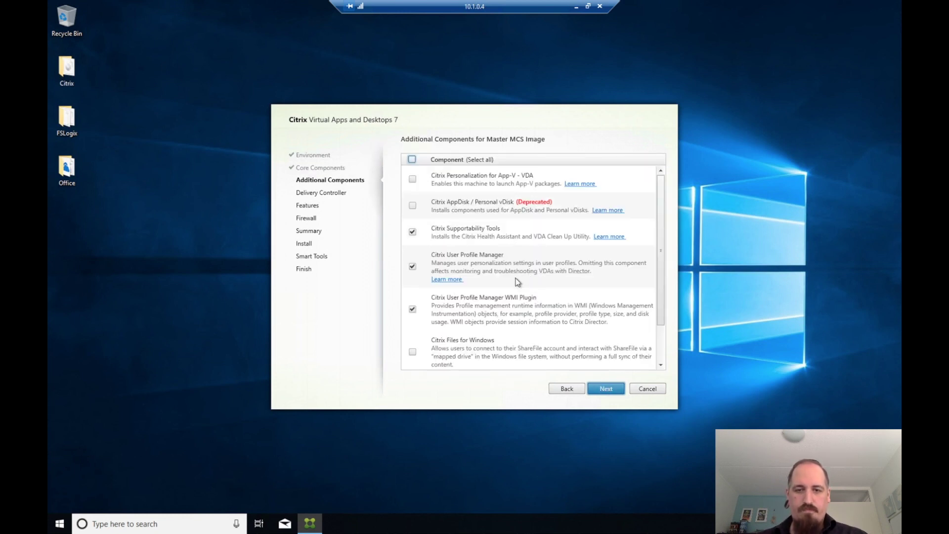
scroll(529, 281, down, 1)
scroll(529, 283, up, 1)
scroll(526, 280, up, 1)
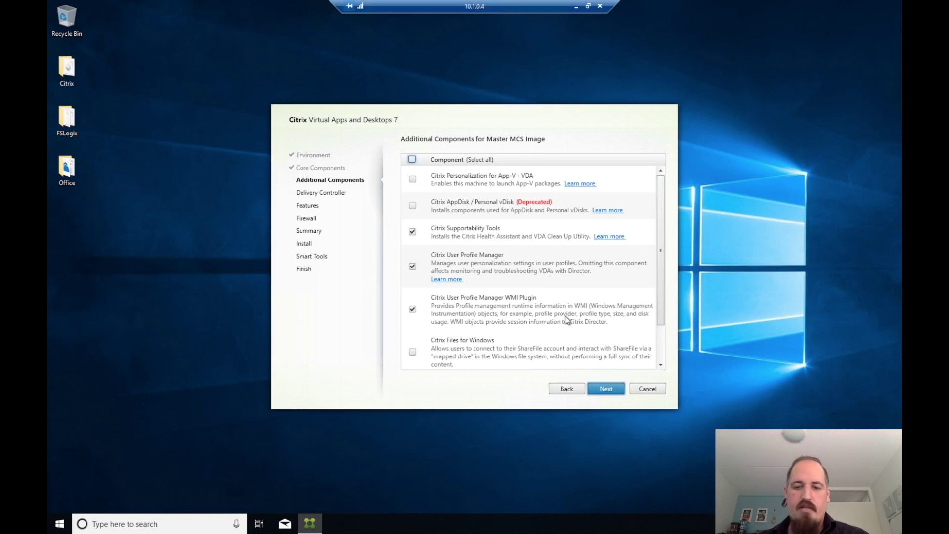
click(611, 389)
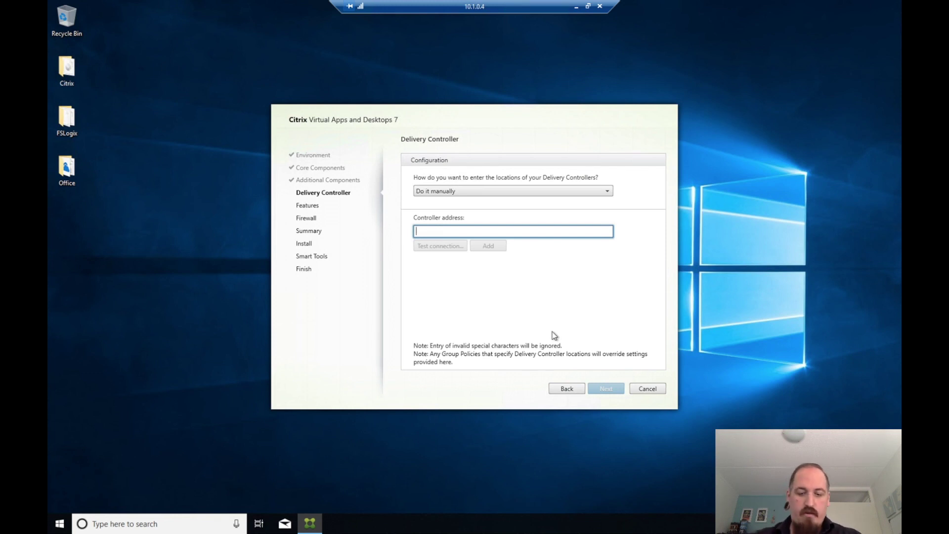
Step: Add cloudc01.christraining.nl as the Delivery Controller after a successful connection test
text(clo)
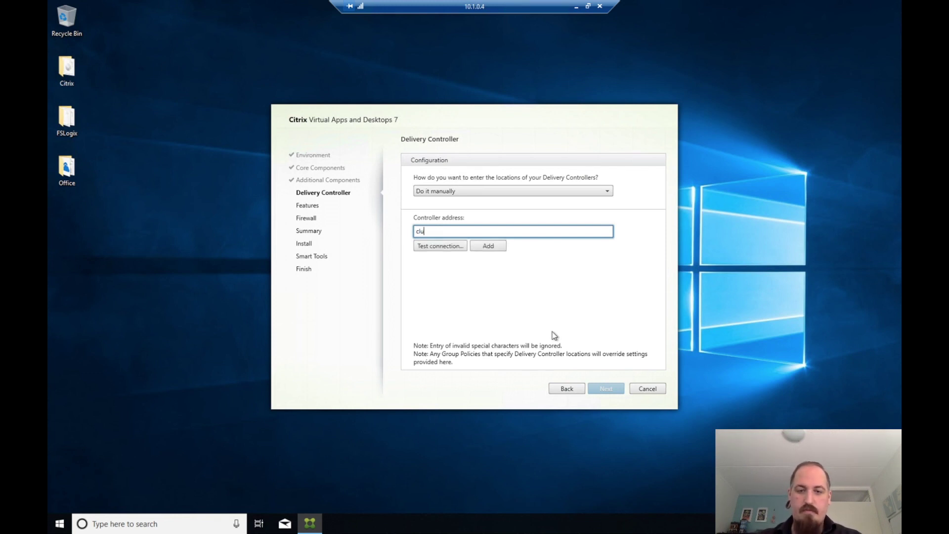
text(udc)
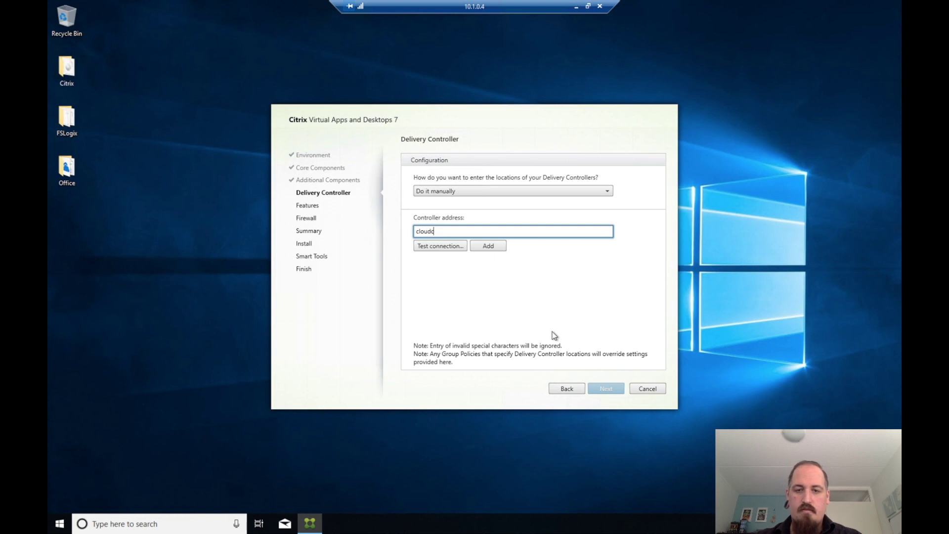
text(01)
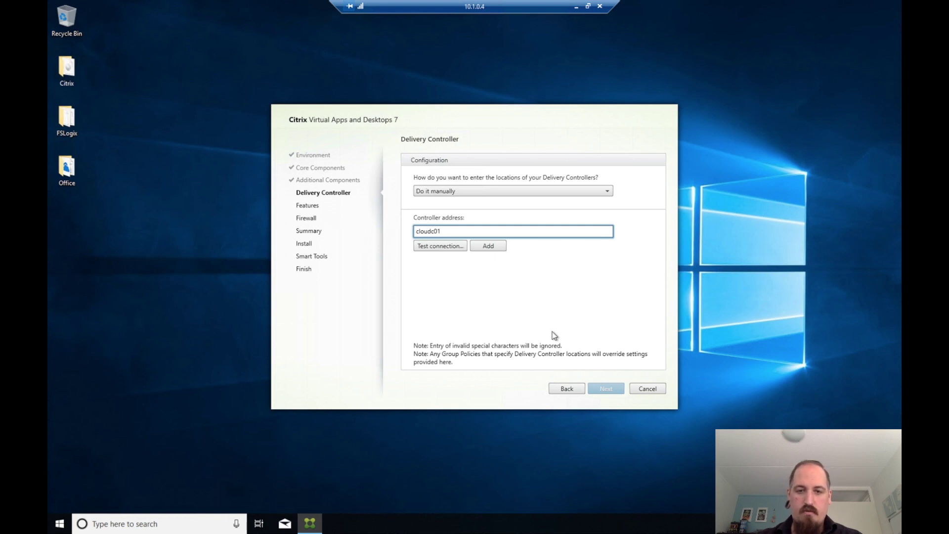
text(.chris)
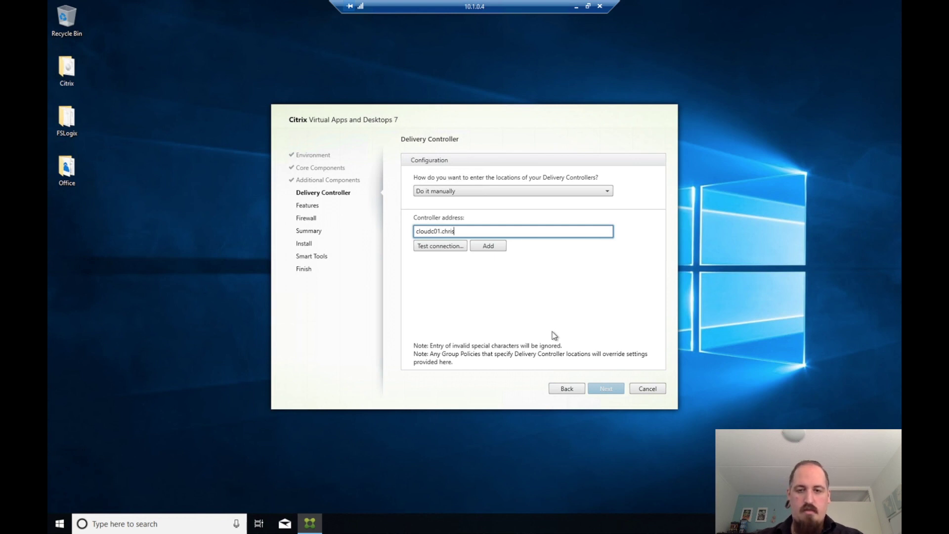
text(training.nl)
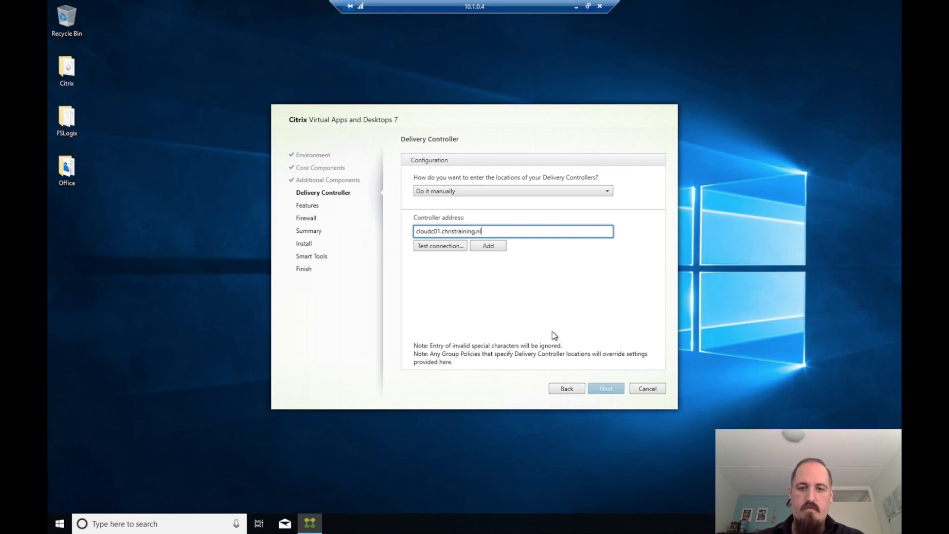
click(452, 246)
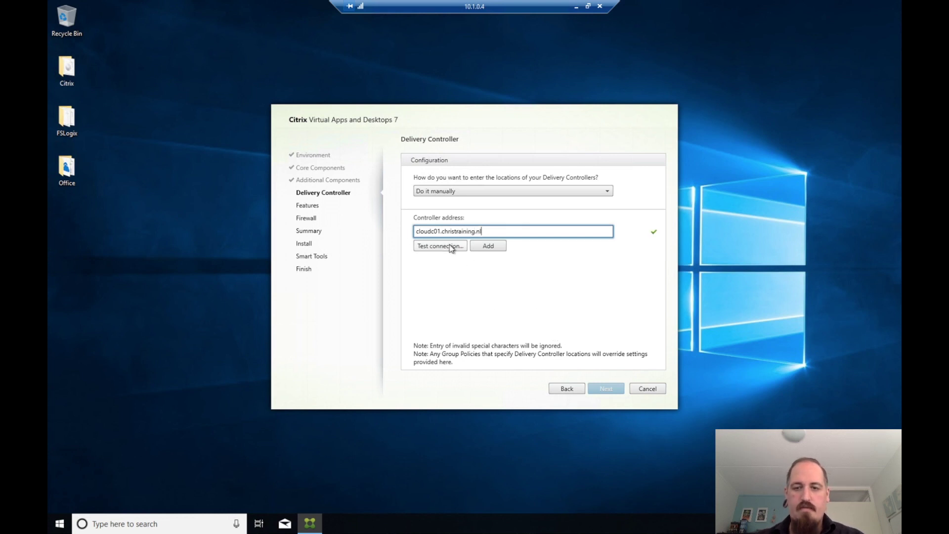
click(489, 247)
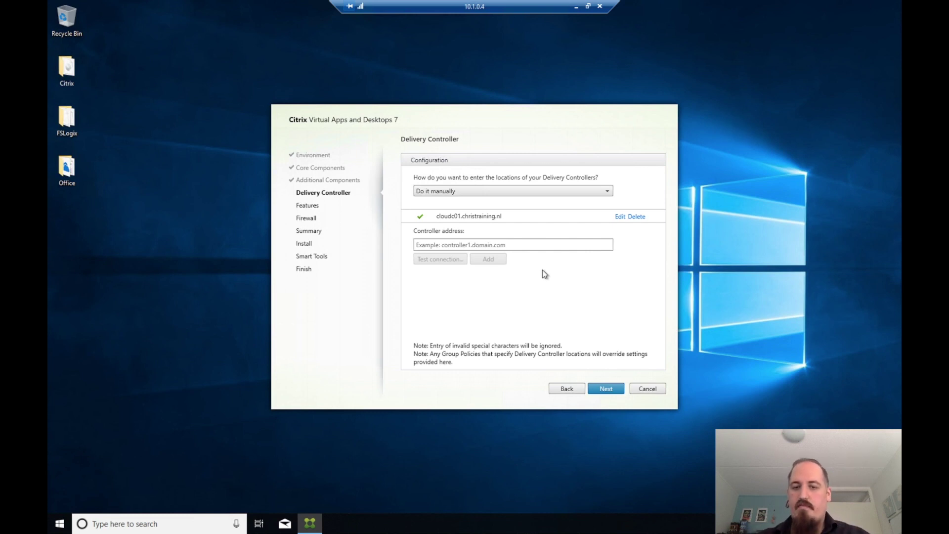
click(607, 390)
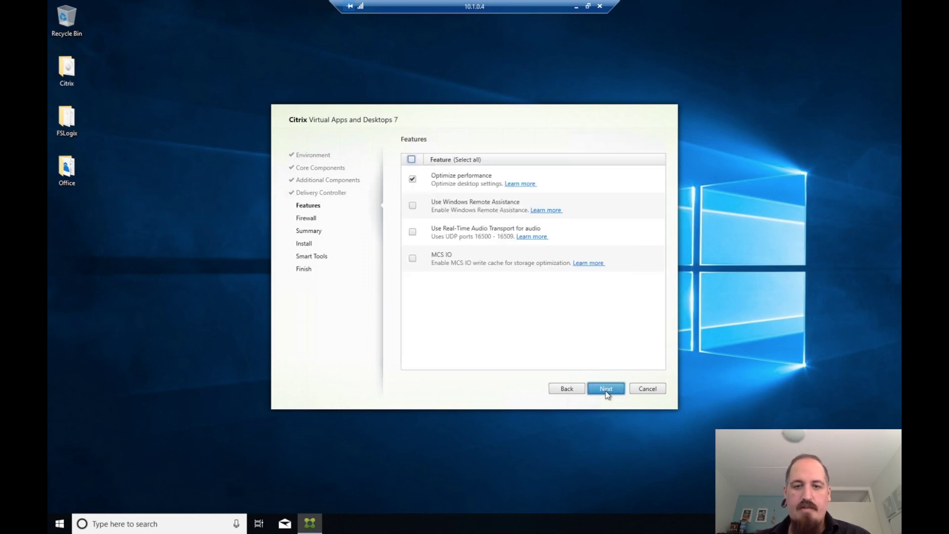
Step: Complete the VDA install with Optimize performance and automatic firewall rules, declining Call Home
click(607, 390)
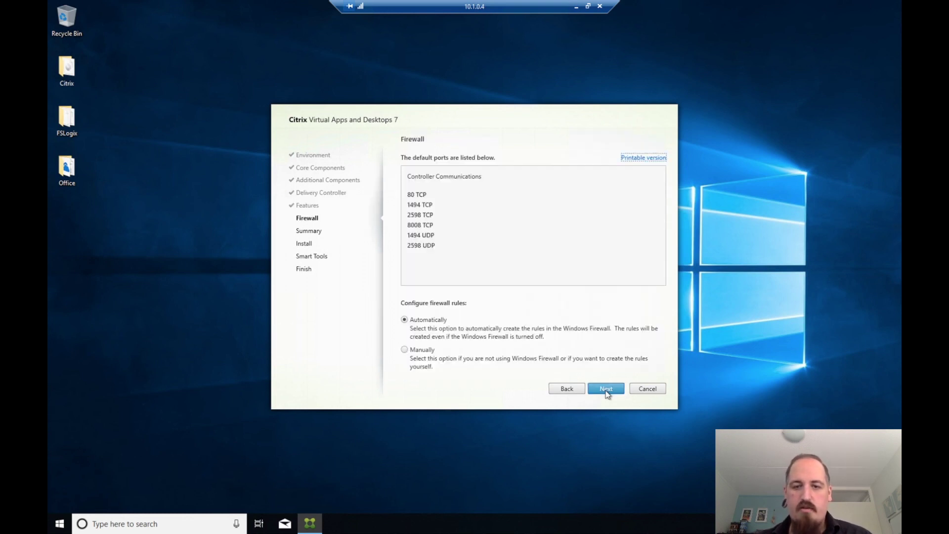
click(607, 389)
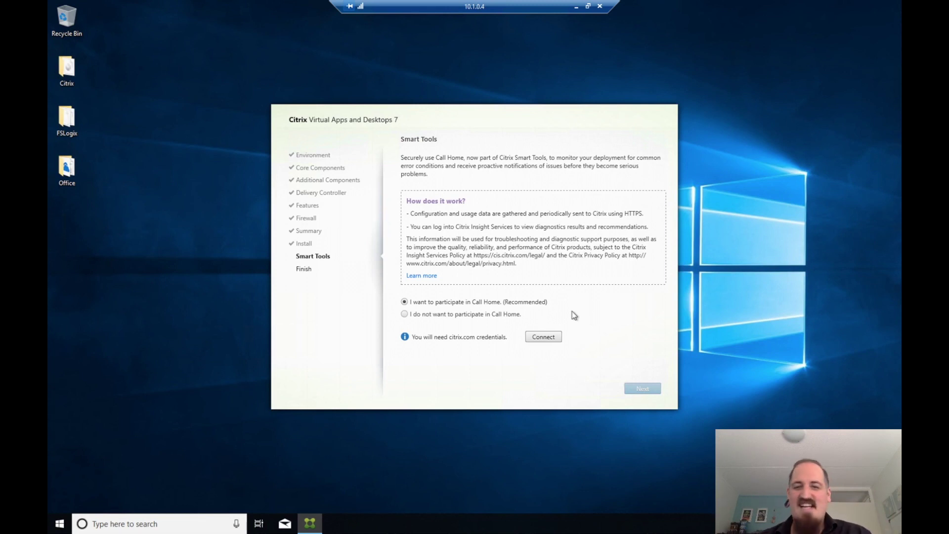
click(478, 315)
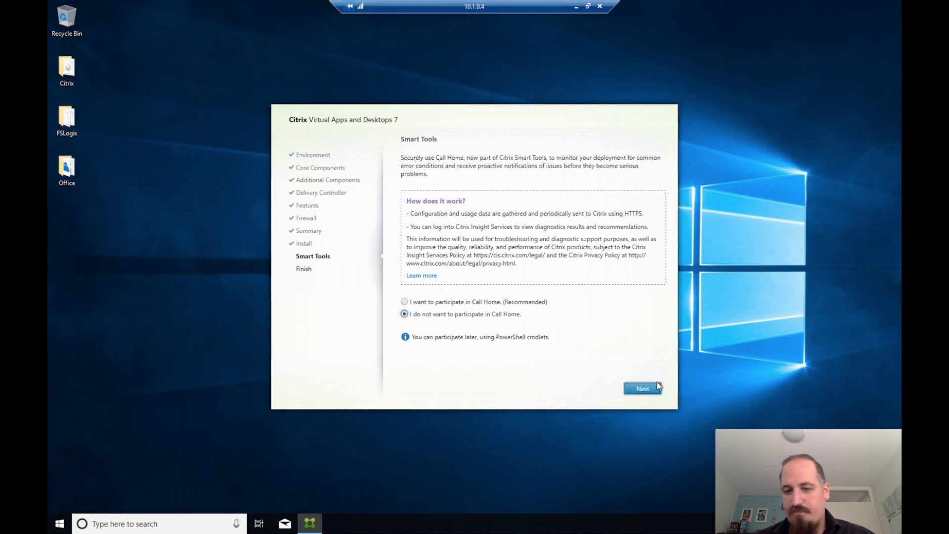
click(652, 389)
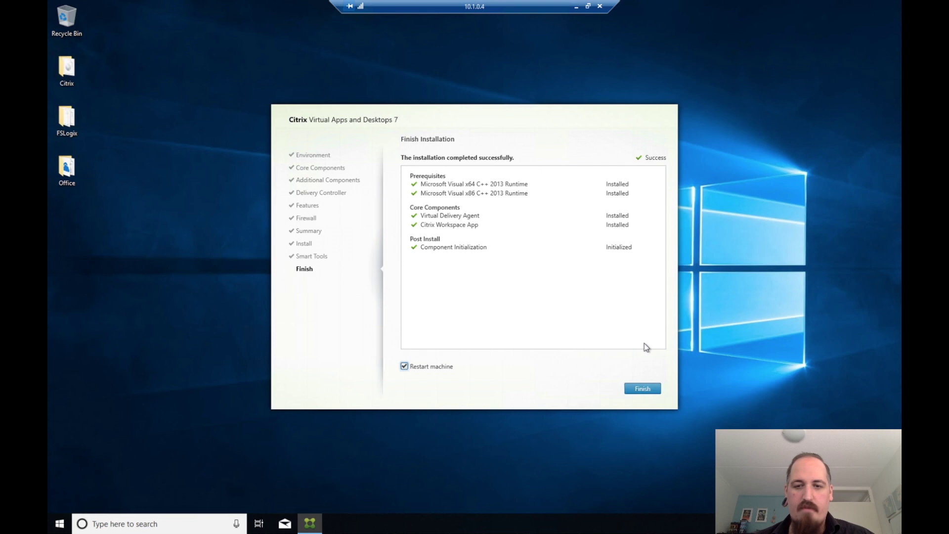
Step: Restart the master image and reconnect to the remote desktop at 10.1.0.4 with the account password
click(643, 389)
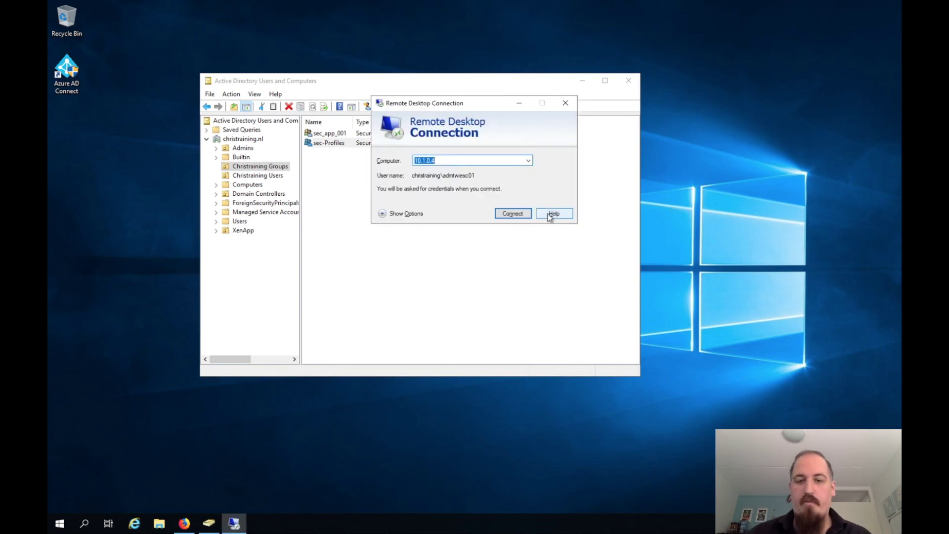
click(517, 215)
text(•••••••••••)
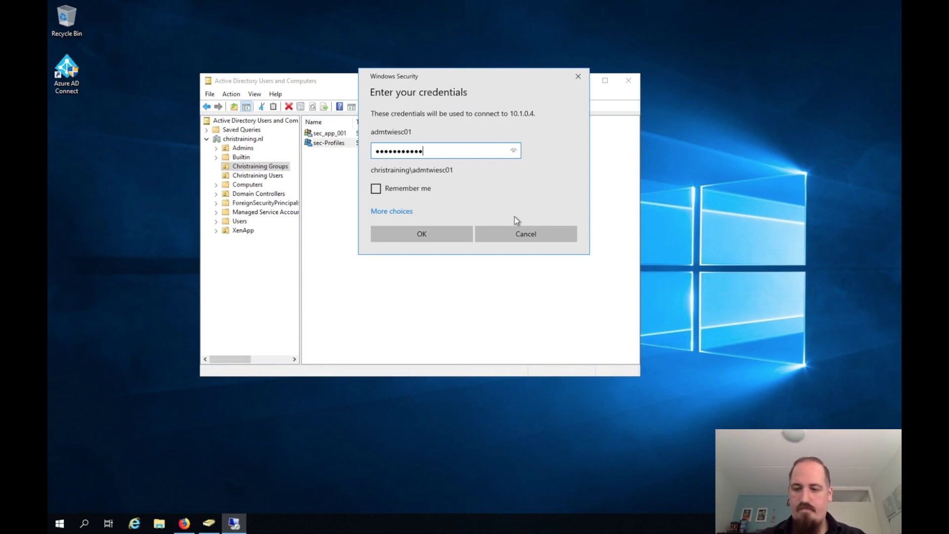
key(Return)
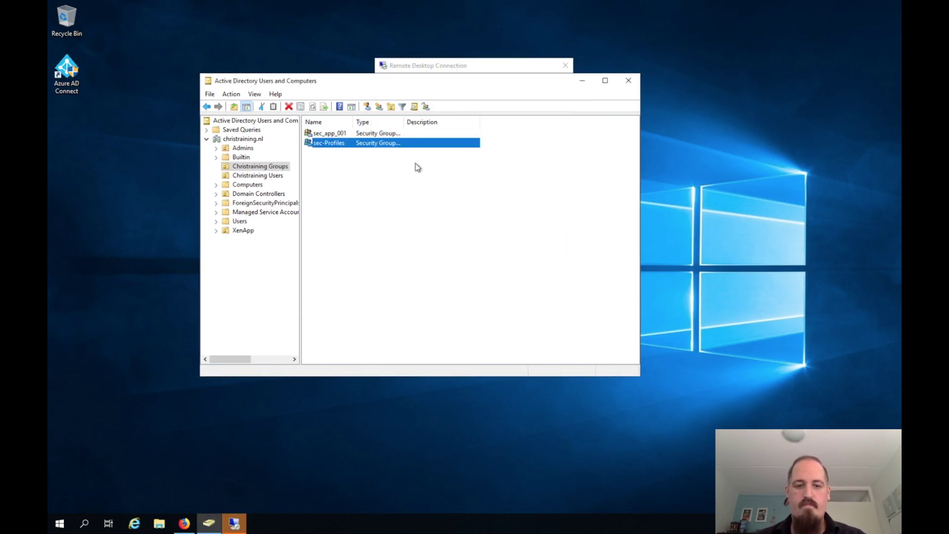
click(504, 250)
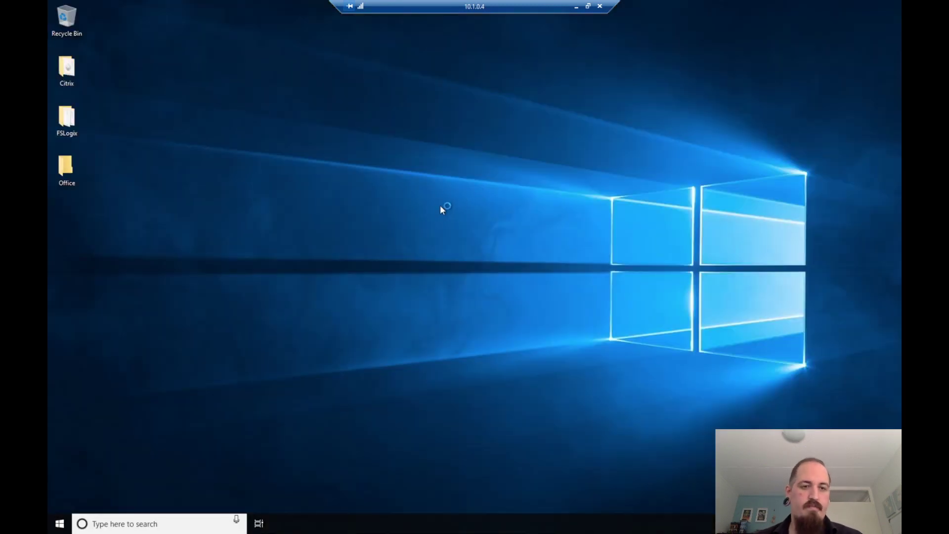
Step: Delete the Citrix, FSLogix and Office folders from the desktop and sign out of the session
drag(149, 197, 71, 31)
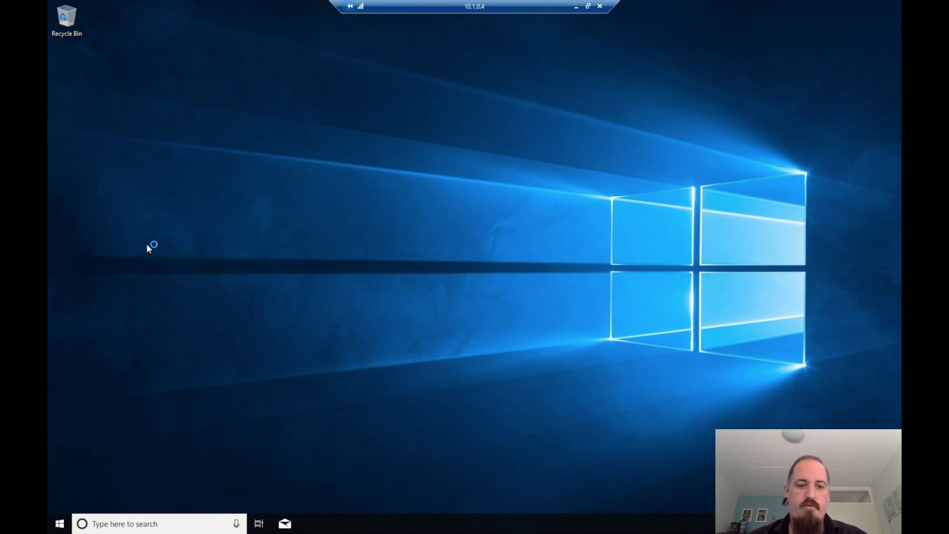
click(58, 523)
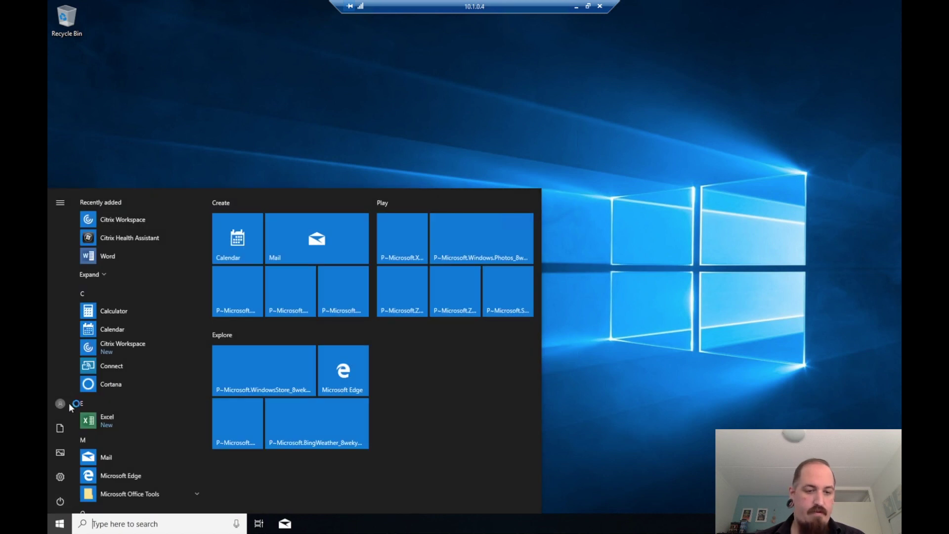
click(61, 404)
click(211, 375)
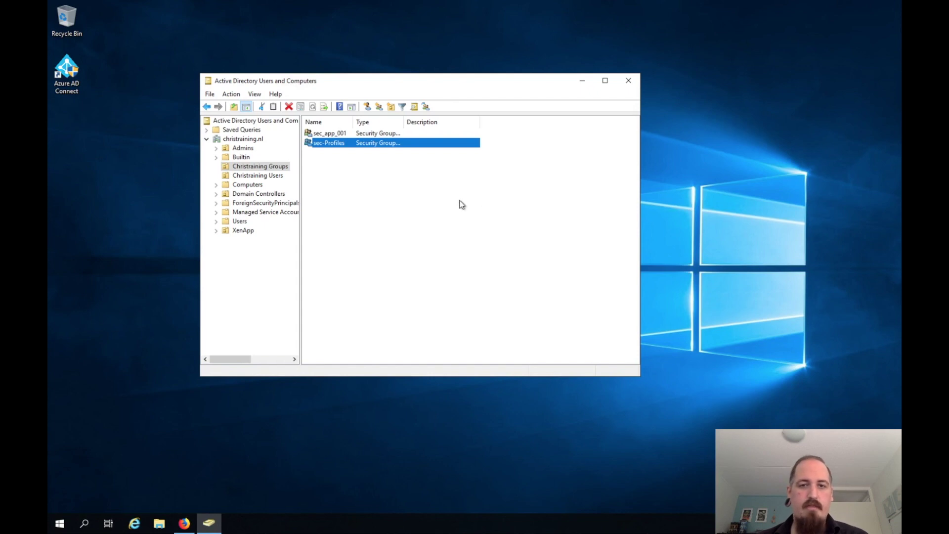
Step: Stop the WVD-Master VM in the Azure portal and refresh to see it deallocating
key(ctrl+Left)
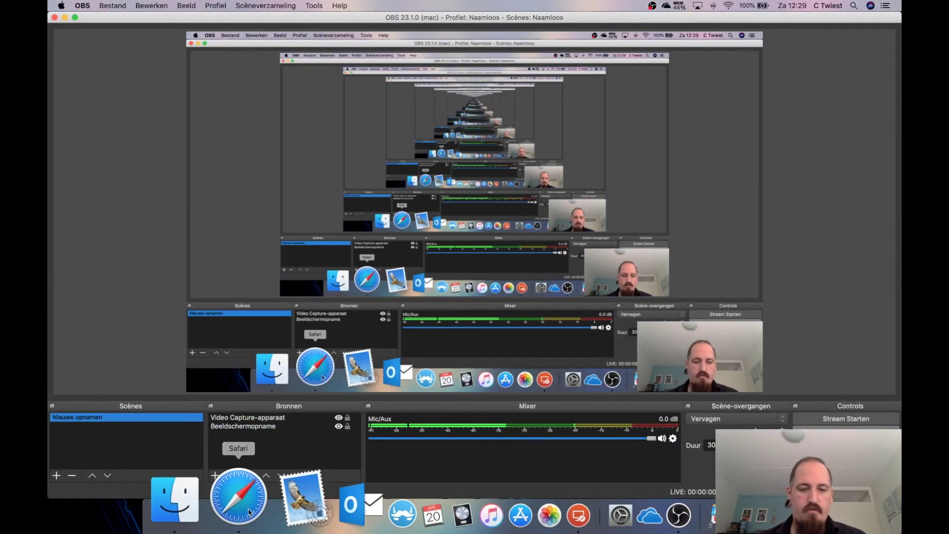
click(267, 497)
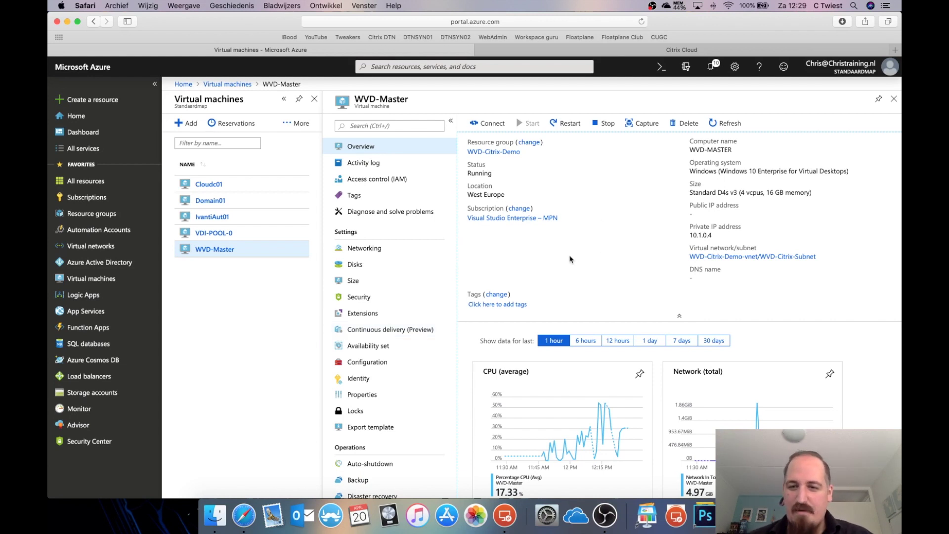
click(614, 125)
click(492, 185)
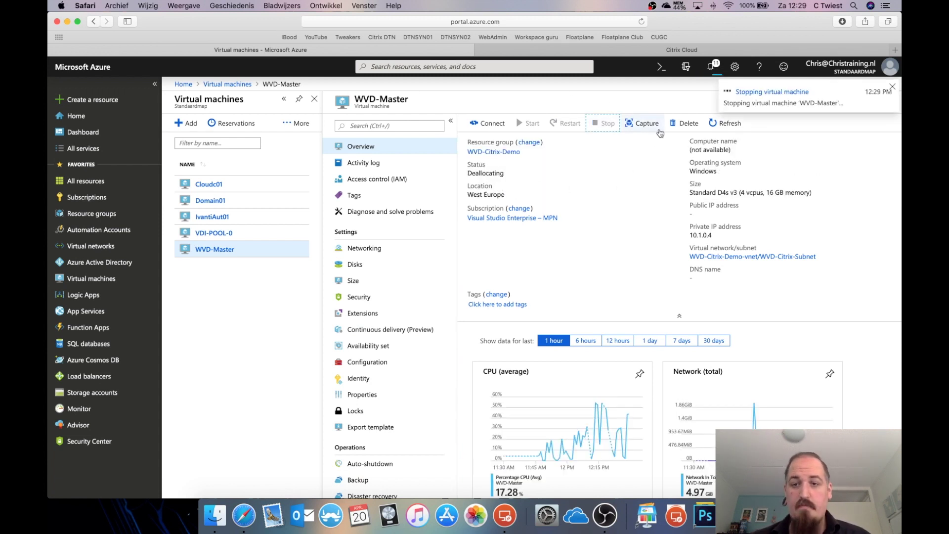
click(725, 125)
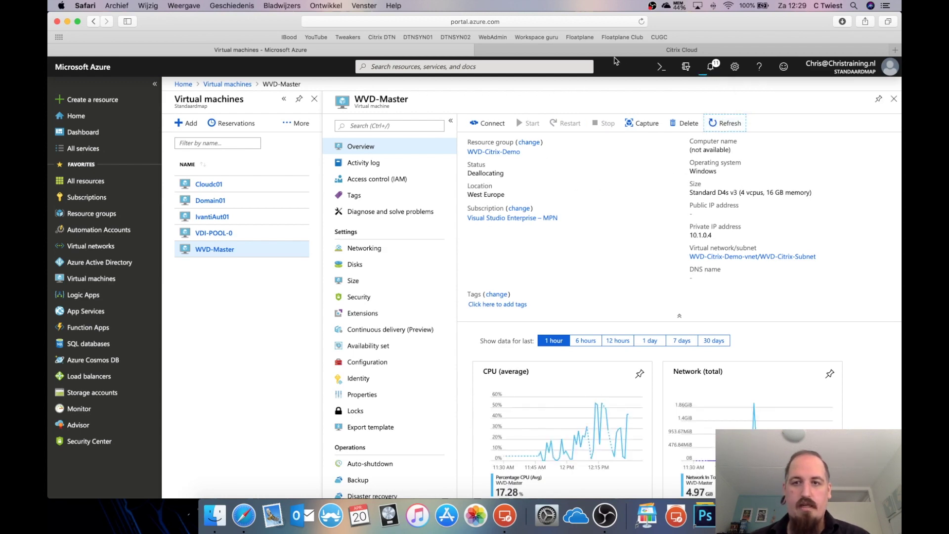
click(654, 54)
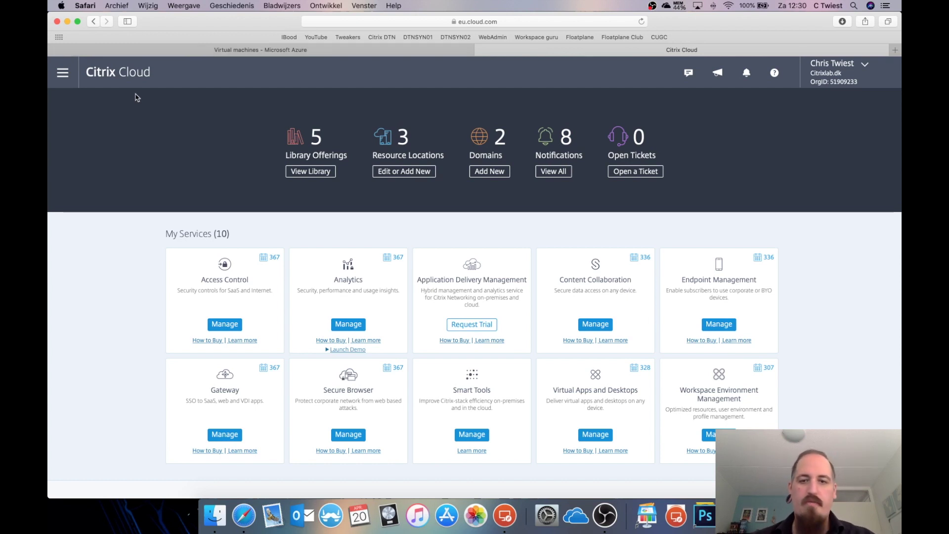
Step: Go to My Services > Virtual Apps and Desktops from the Citrix Cloud menu, reloading the page
click(62, 73)
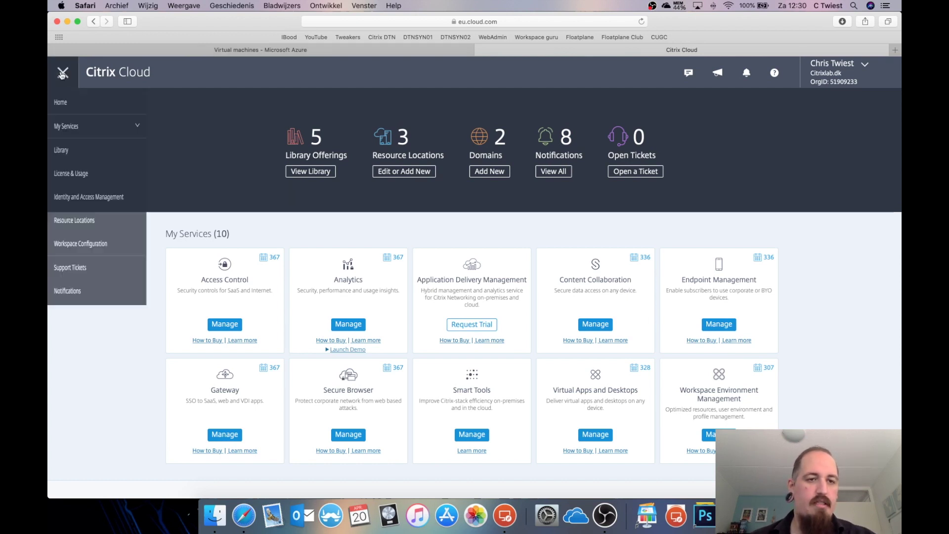
click(99, 125)
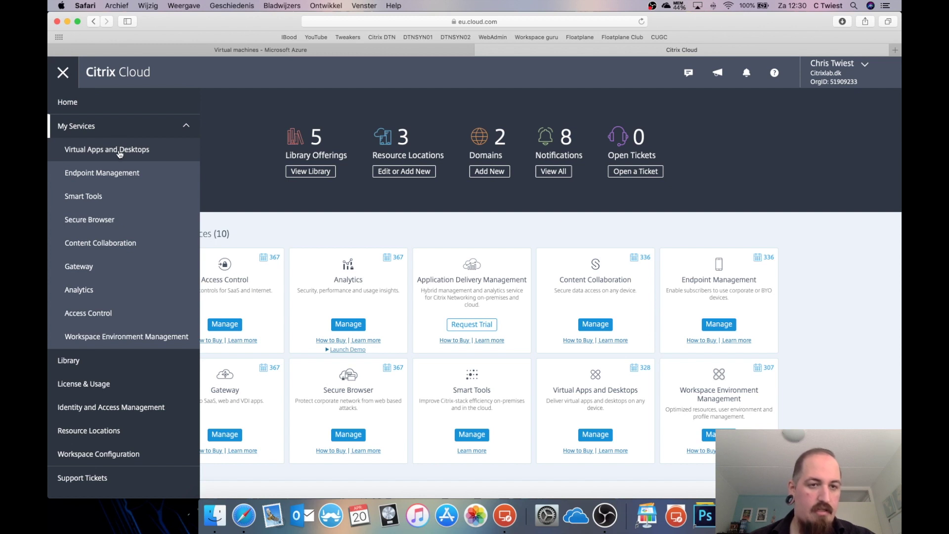
click(118, 154)
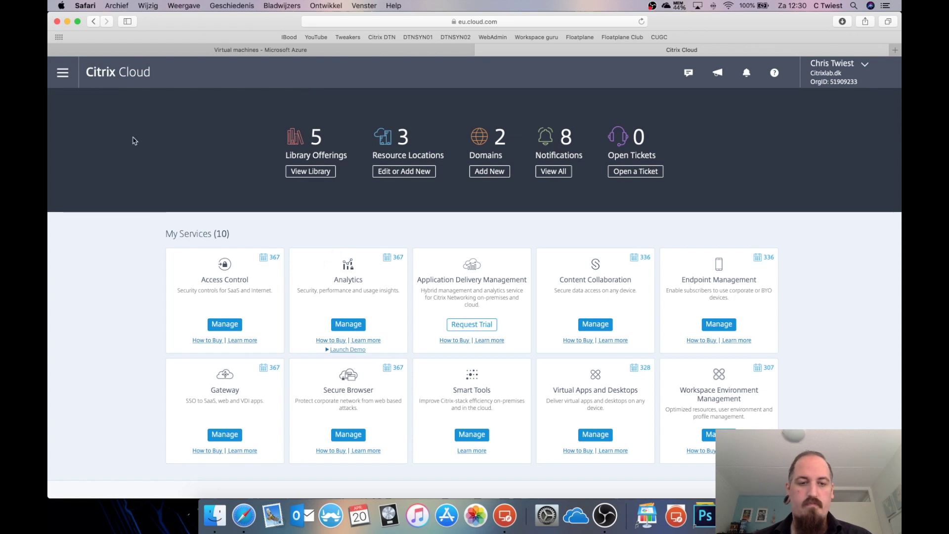
click(66, 73)
click(93, 126)
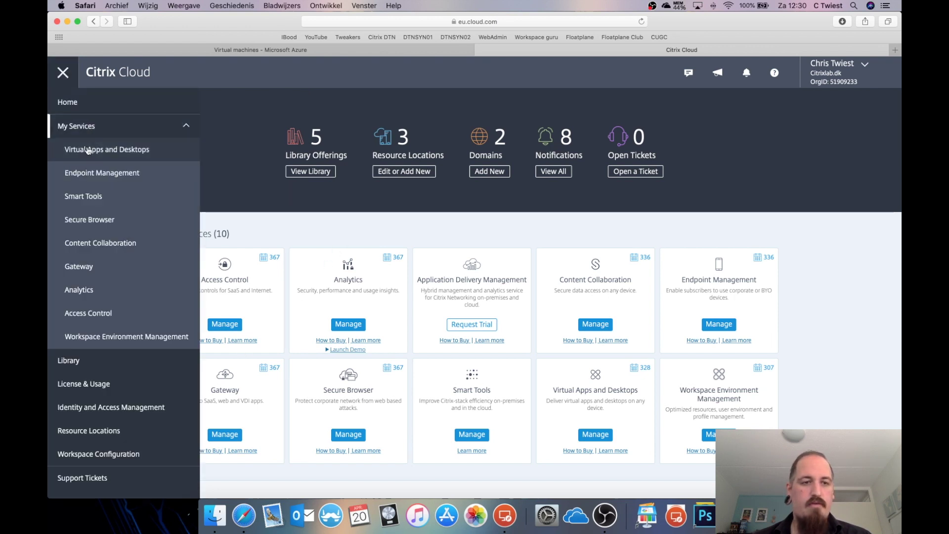
click(87, 151)
click(641, 21)
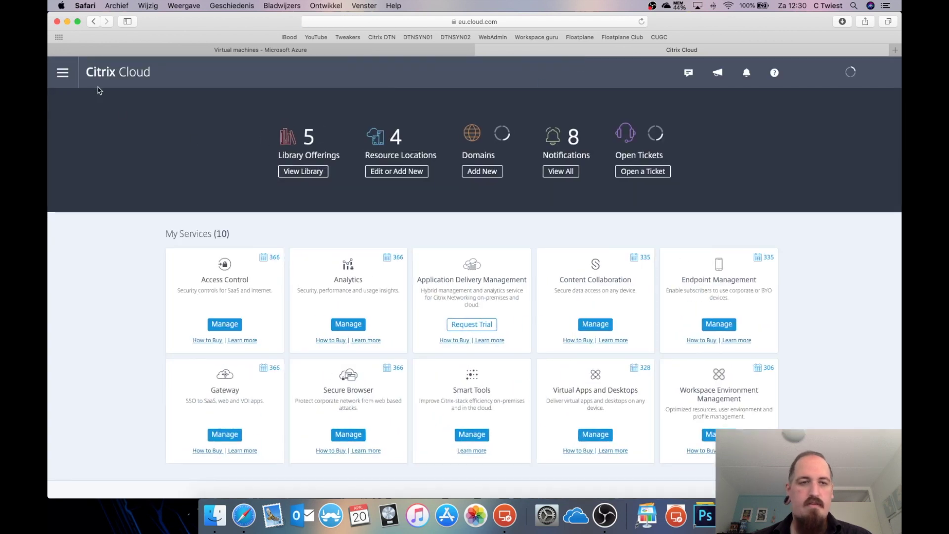
Step: Open the Virtual Apps and Desktops service's Manage > Full Configuration console
click(63, 73)
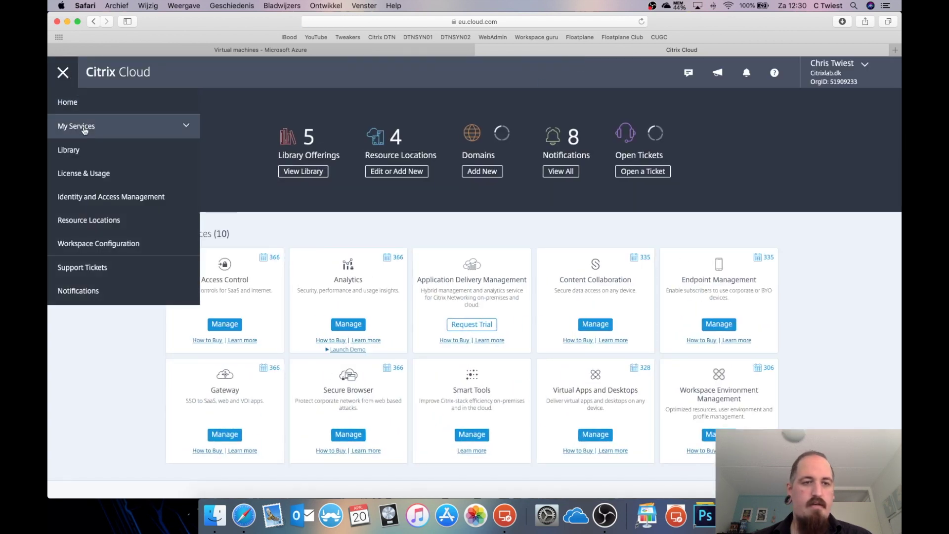
click(76, 125)
click(83, 181)
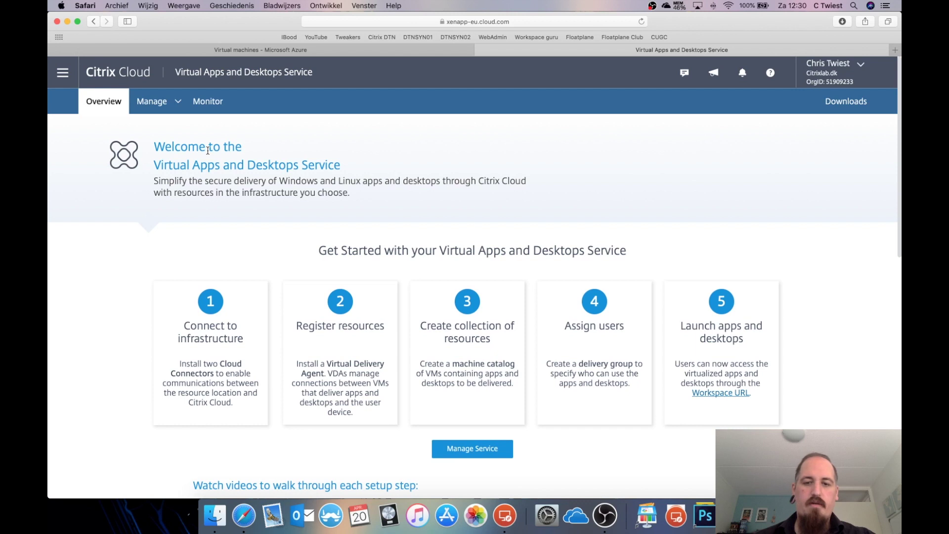
click(178, 100)
click(154, 151)
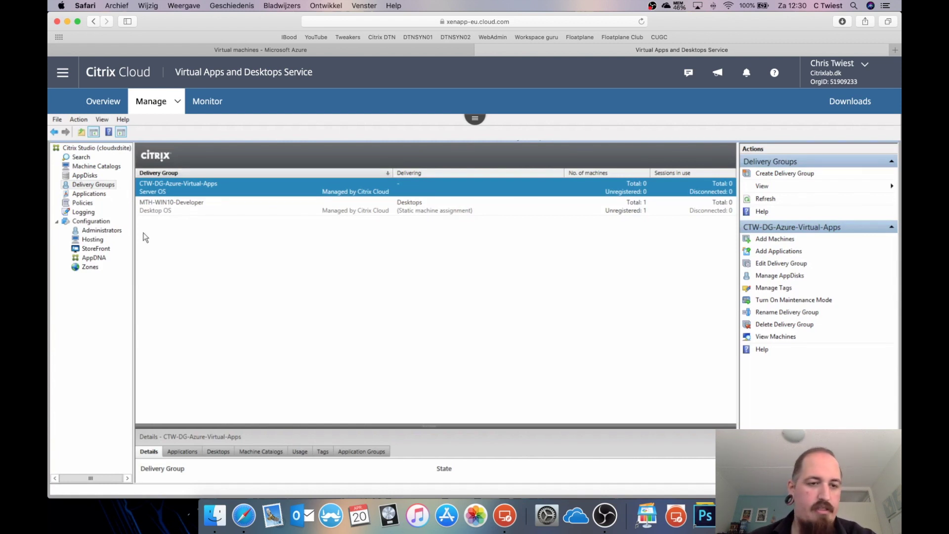
Step: Select the Hosting node and launch Add Connection and Resources
click(92, 241)
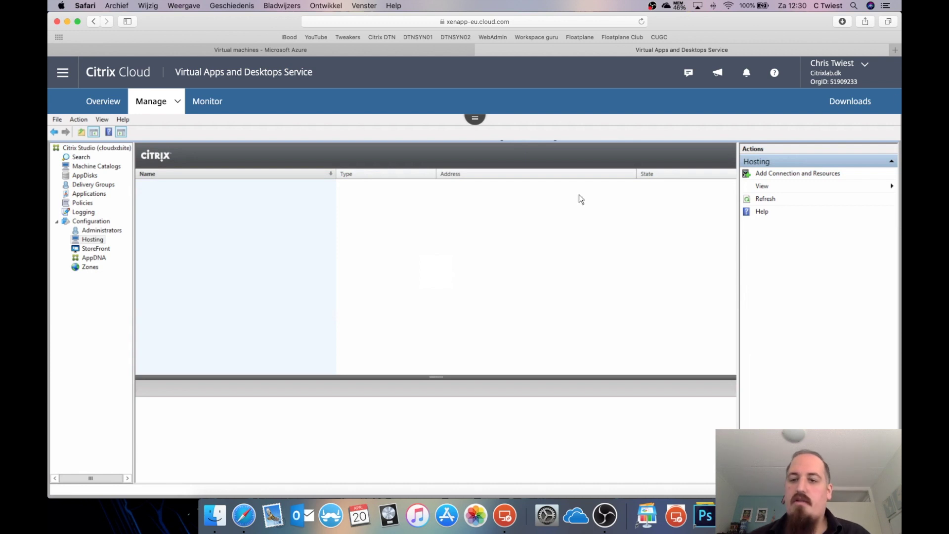
click(820, 173)
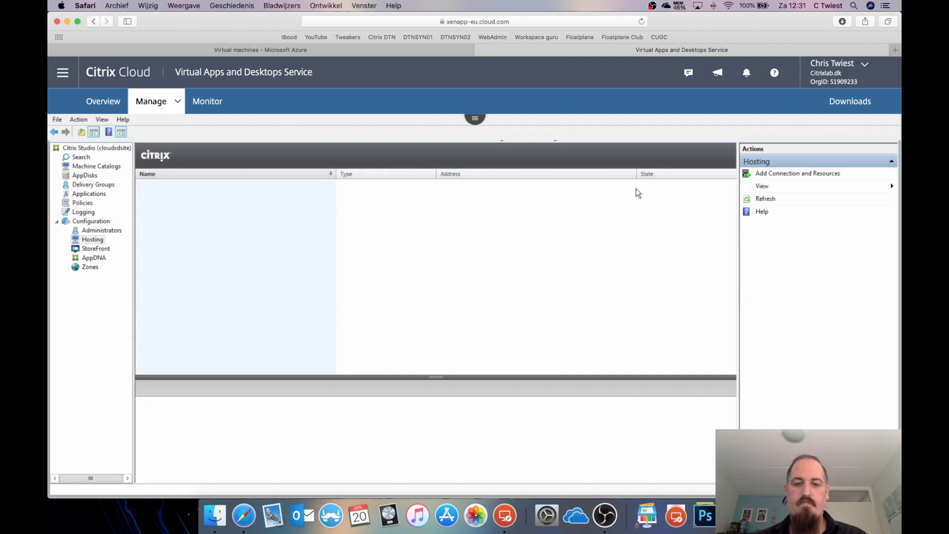
Step: Set the connection type to Microsoft Azure with zone CTW-Azure and continue
click(543, 223)
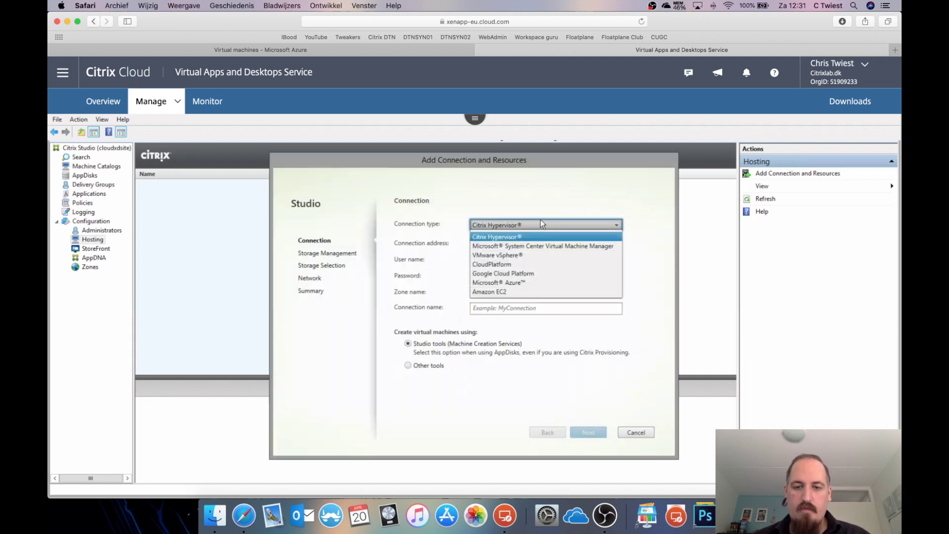
click(523, 281)
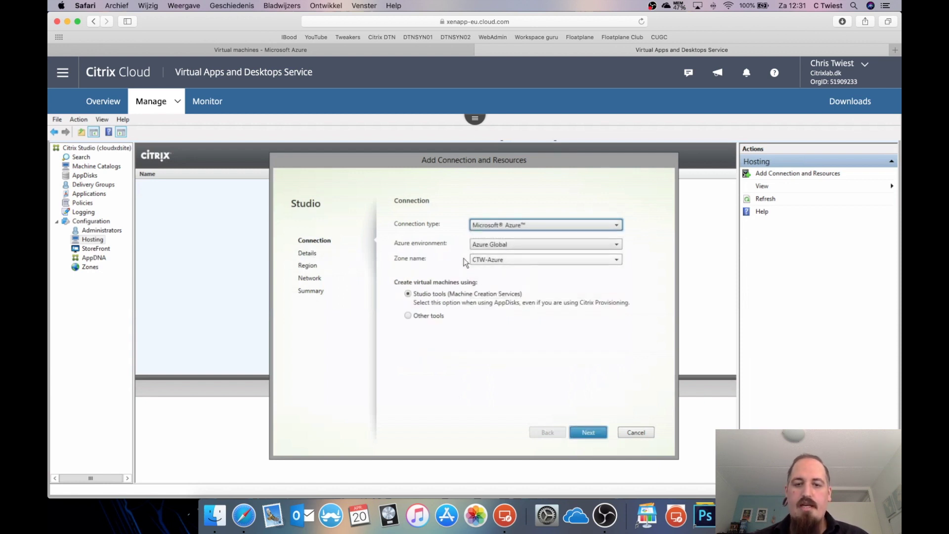
click(518, 260)
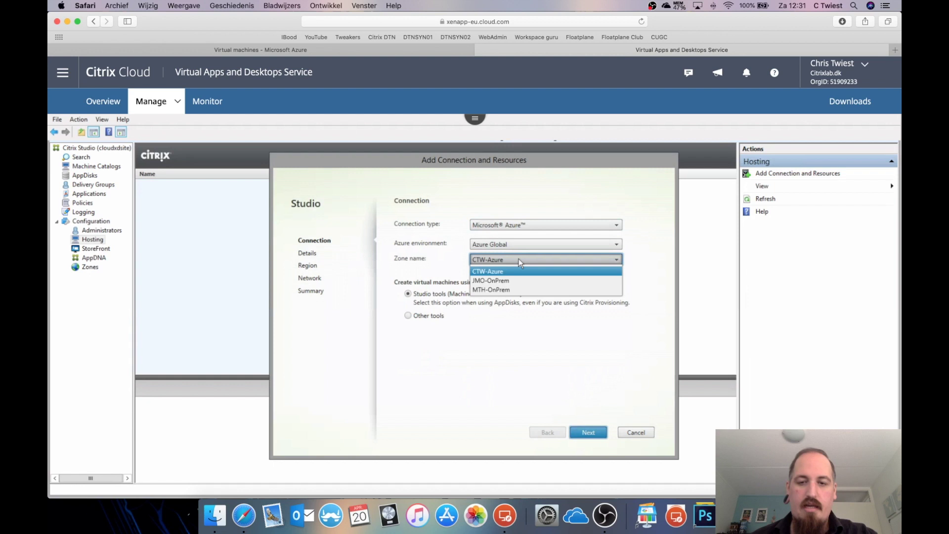
click(509, 273)
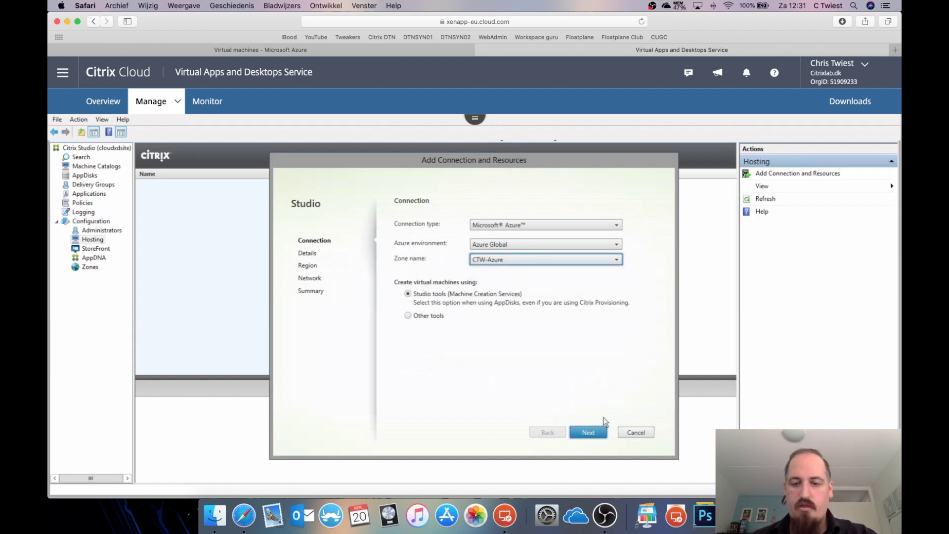
click(592, 430)
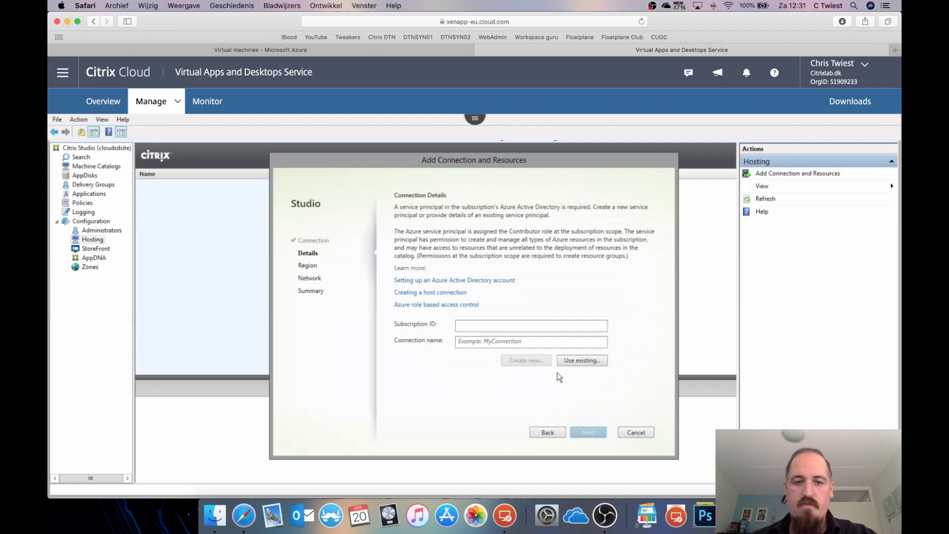
Step: Name the connection CTW-Azure, leaving the subscription ID blank, and start creating a service principal
click(480, 326)
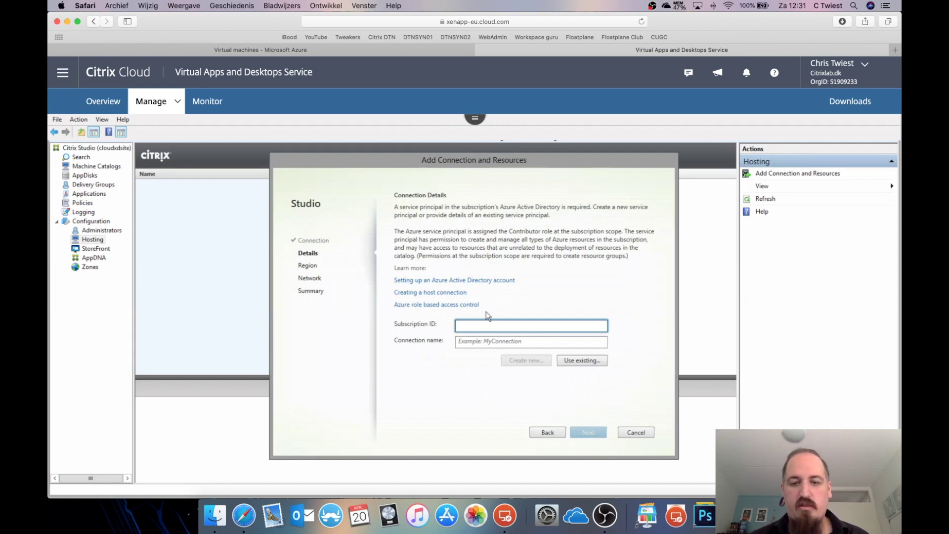
key(Tab)
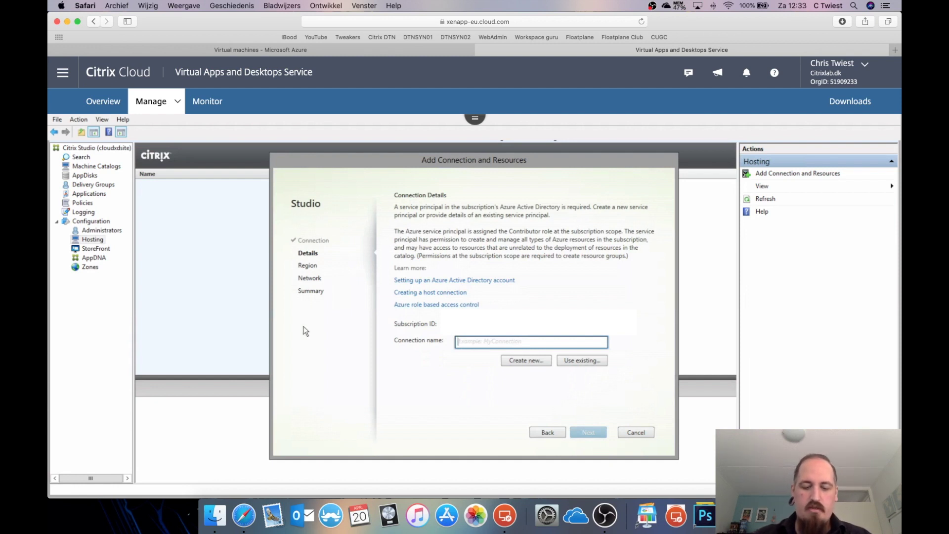
text(CTW-)
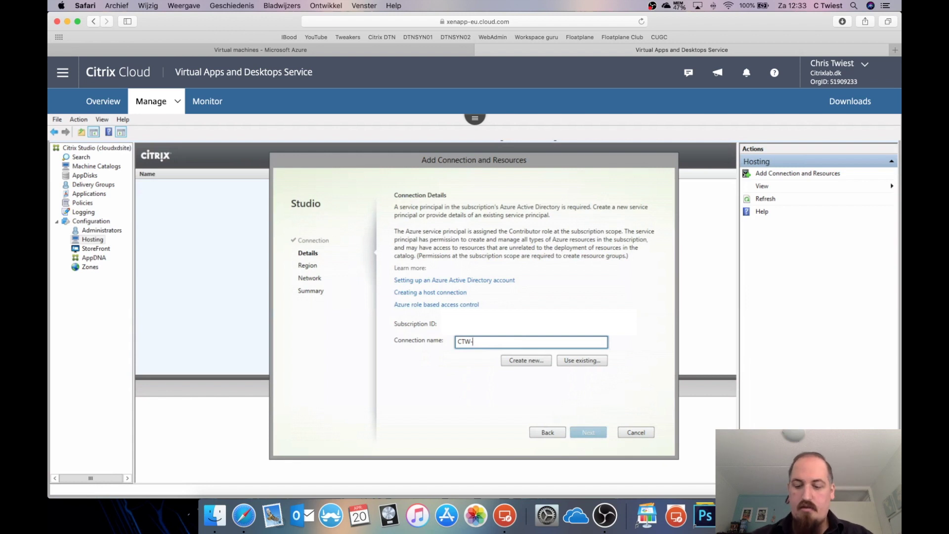
text(Azure)
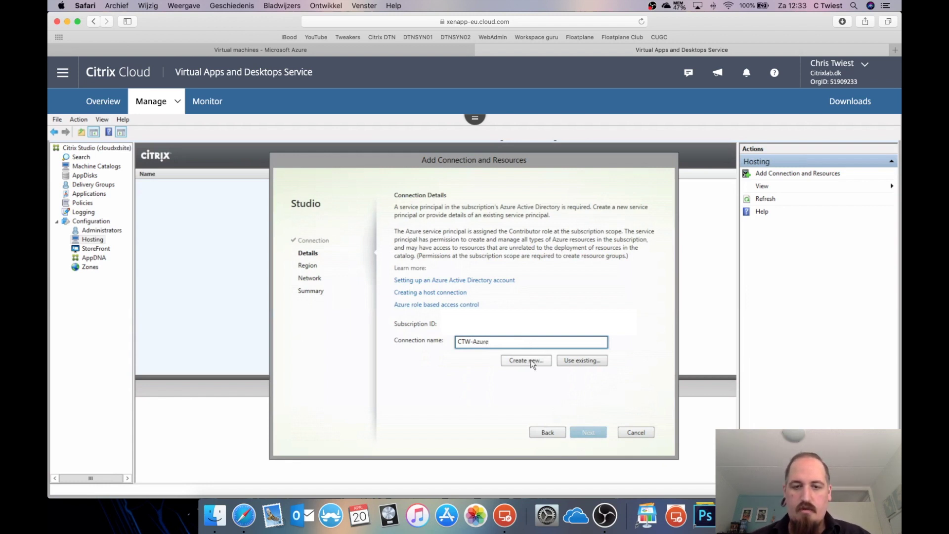
click(530, 360)
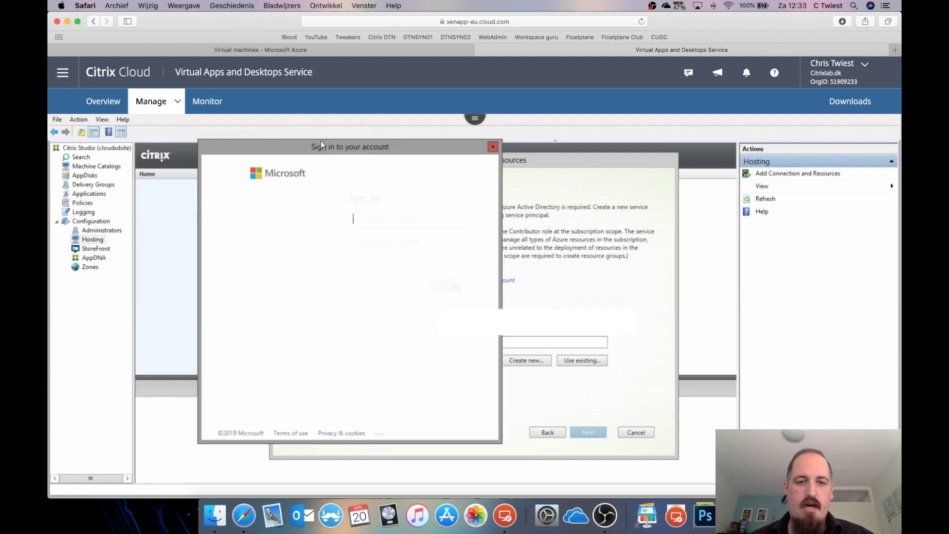
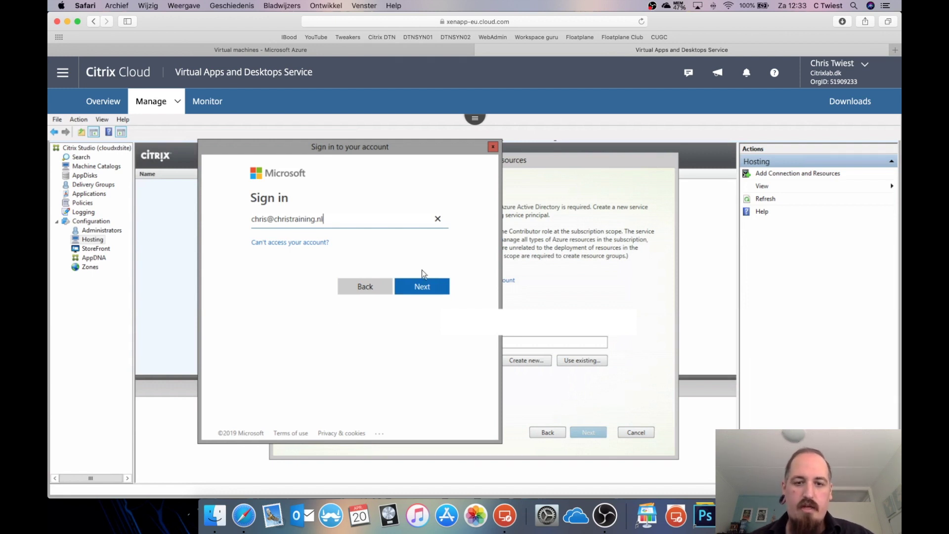
Step: Enter the Azure account's e-mail address in the Microsoft sign-in window
click(422, 287)
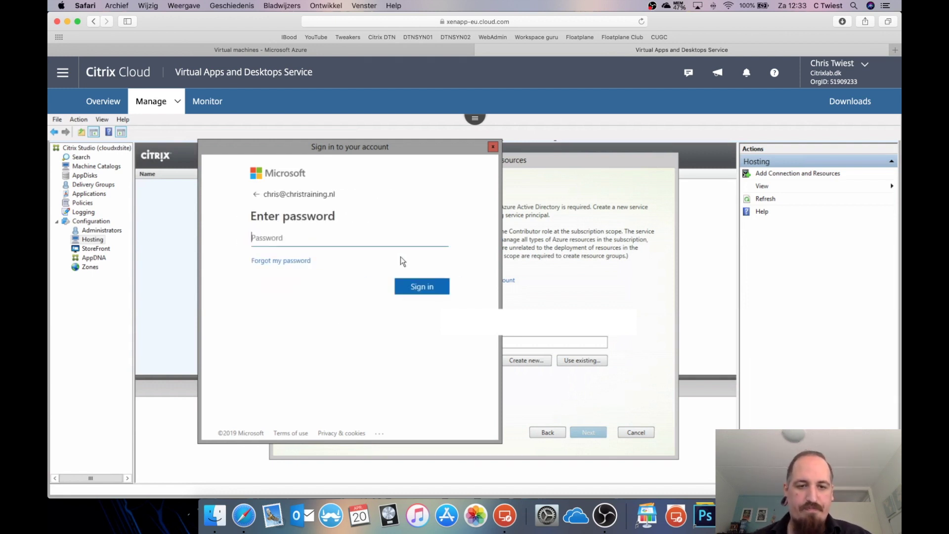
Step: Enter the account password, retrying after the incorrect-password error
text(••••••••••)
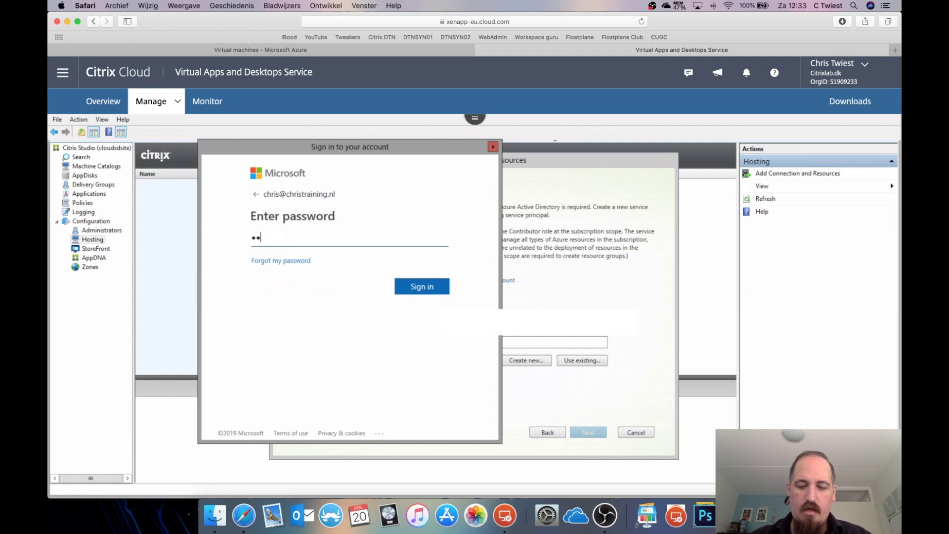
text(••)
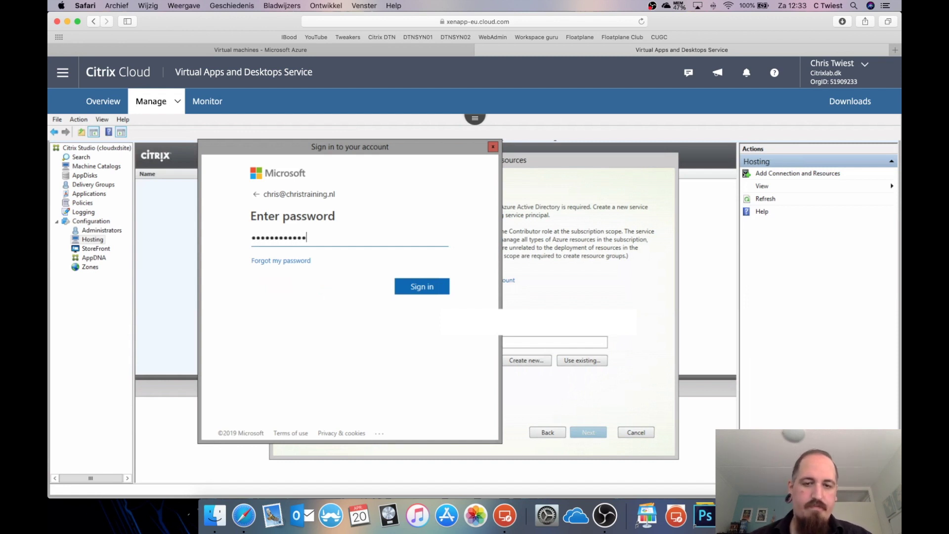
click(428, 285)
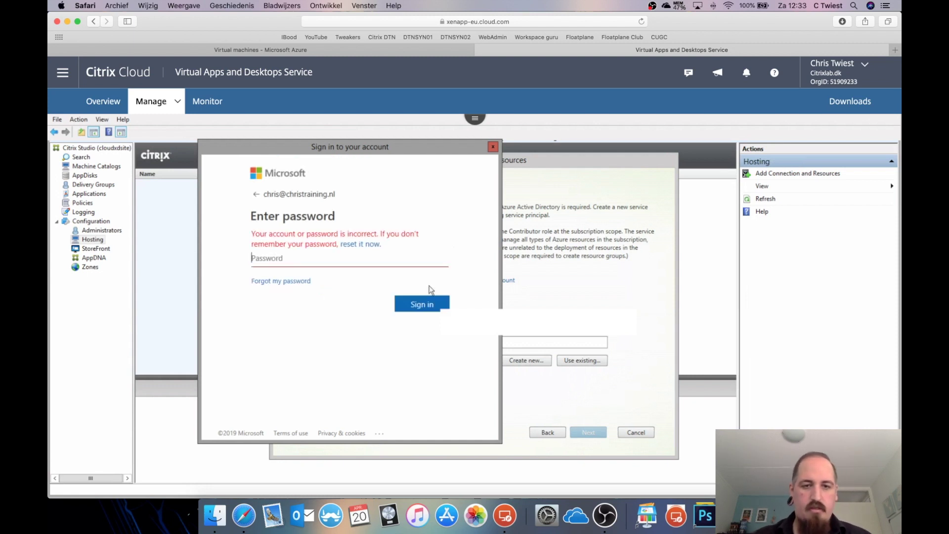
text(••••••••••••)
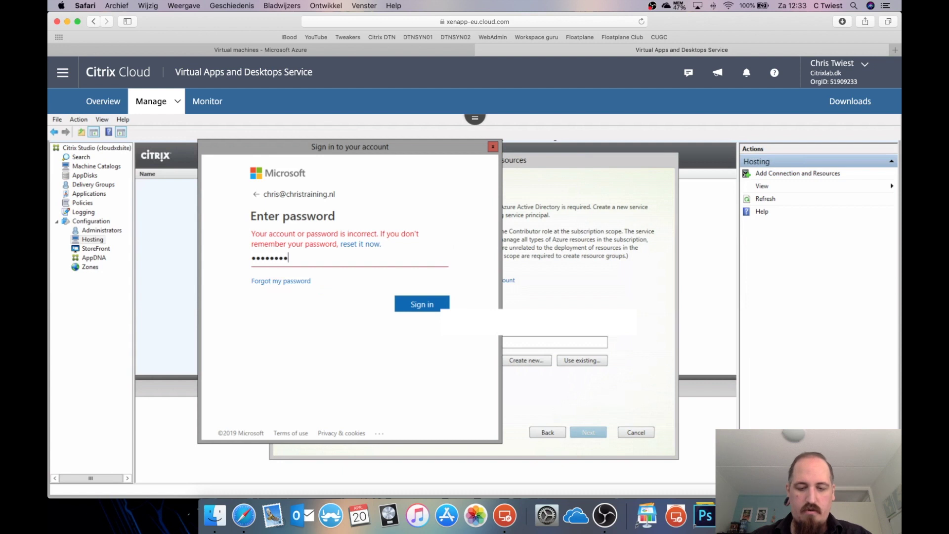
text(•)
key(Return)
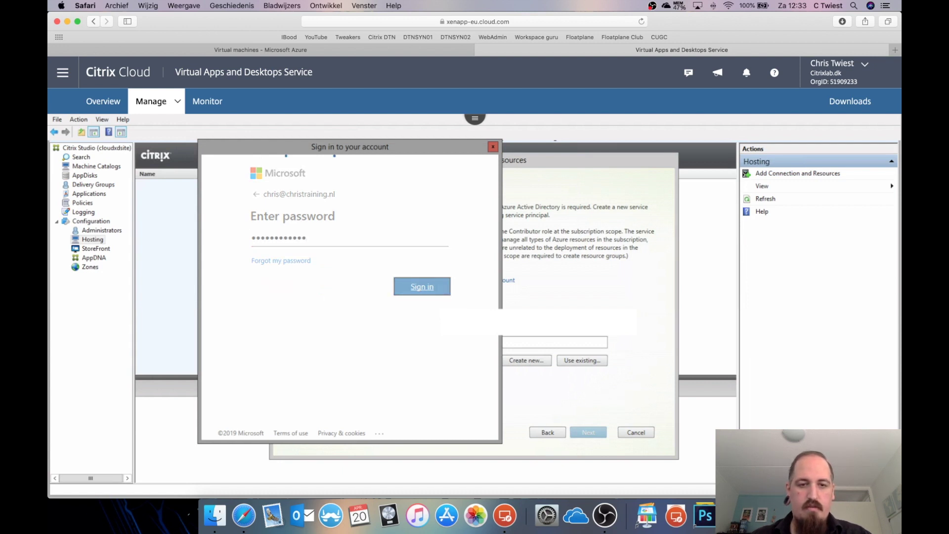
text(••••••••••••)
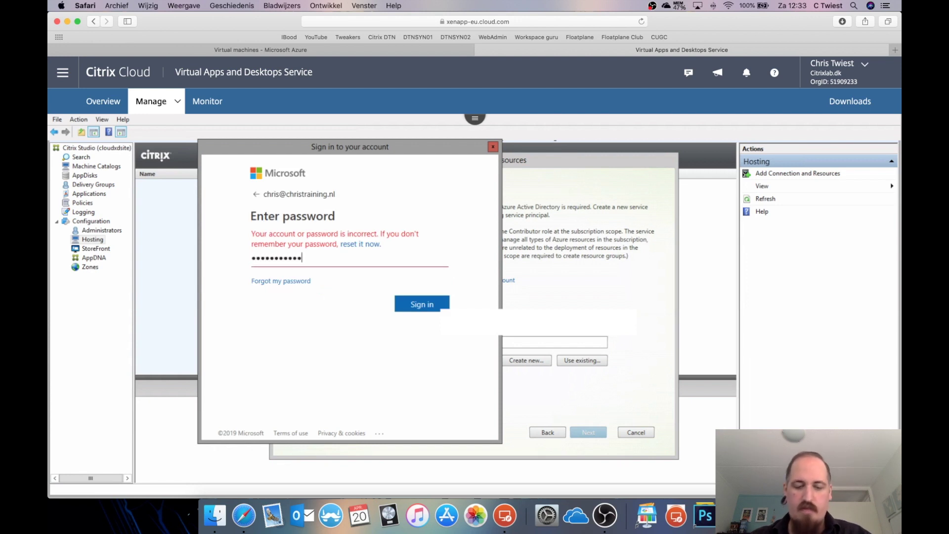
key(Return)
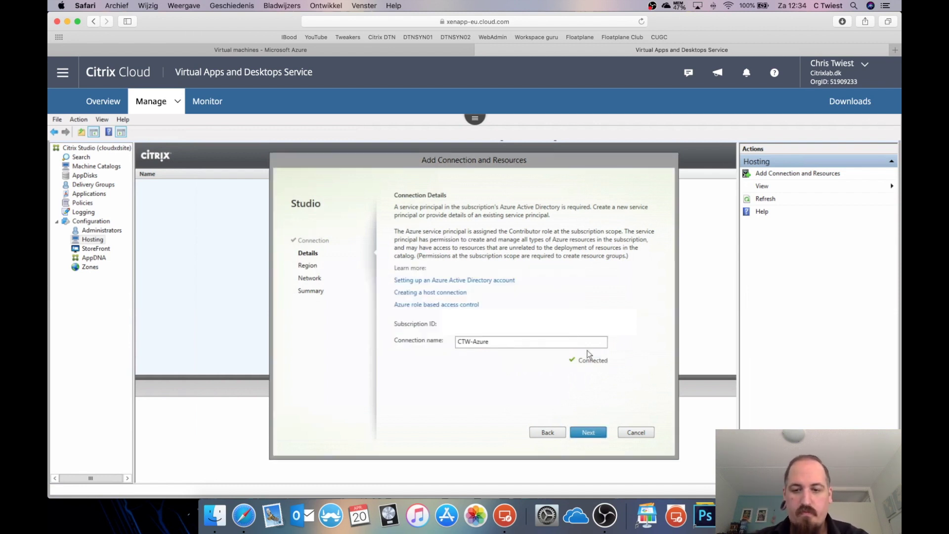
Step: Confirm the connection details, pick West Europe as region, and advance to the Network page
click(594, 431)
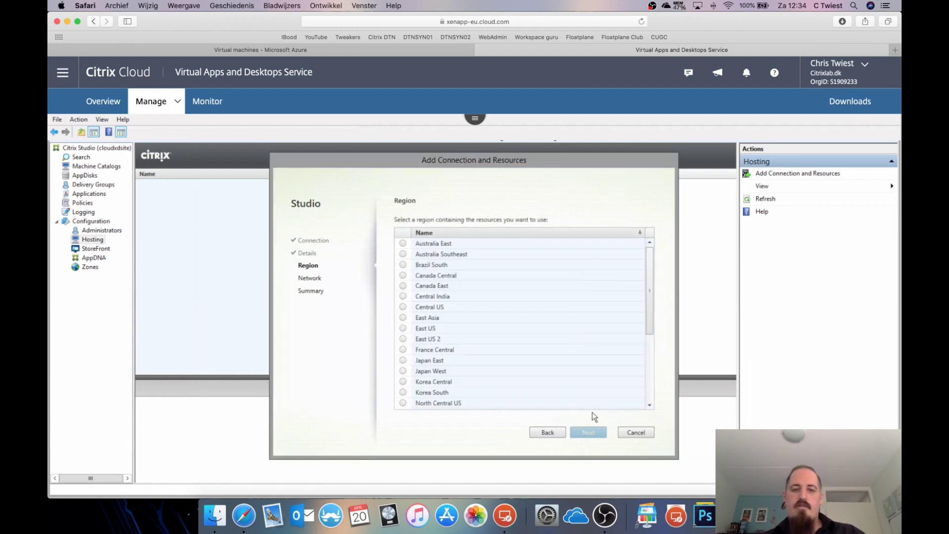
scroll(613, 355, down, 5)
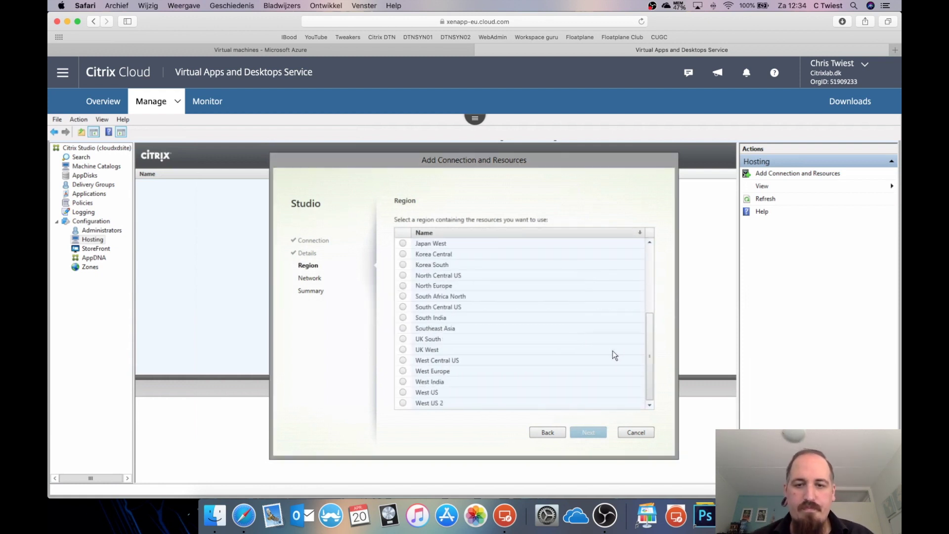
scroll(476, 269, up, 2)
scroll(432, 342, down, 2)
click(405, 371)
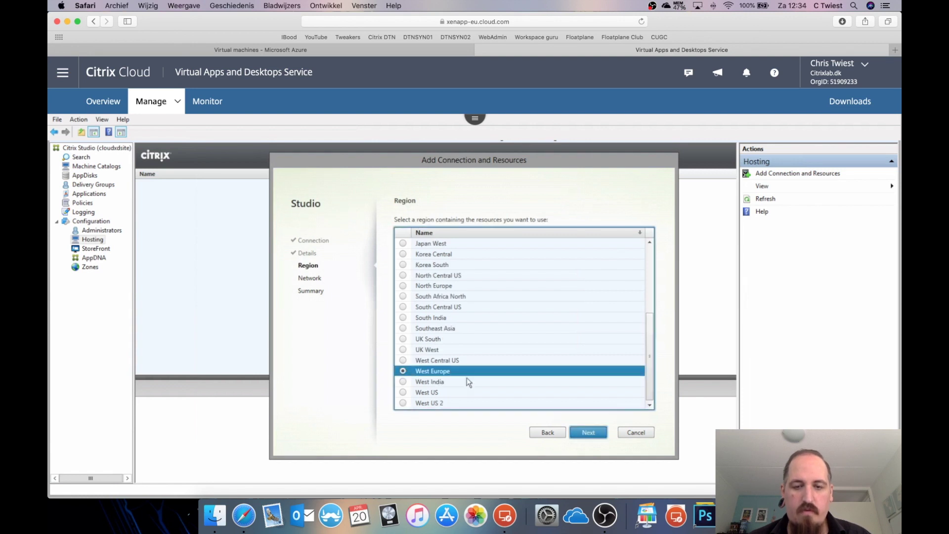
click(576, 432)
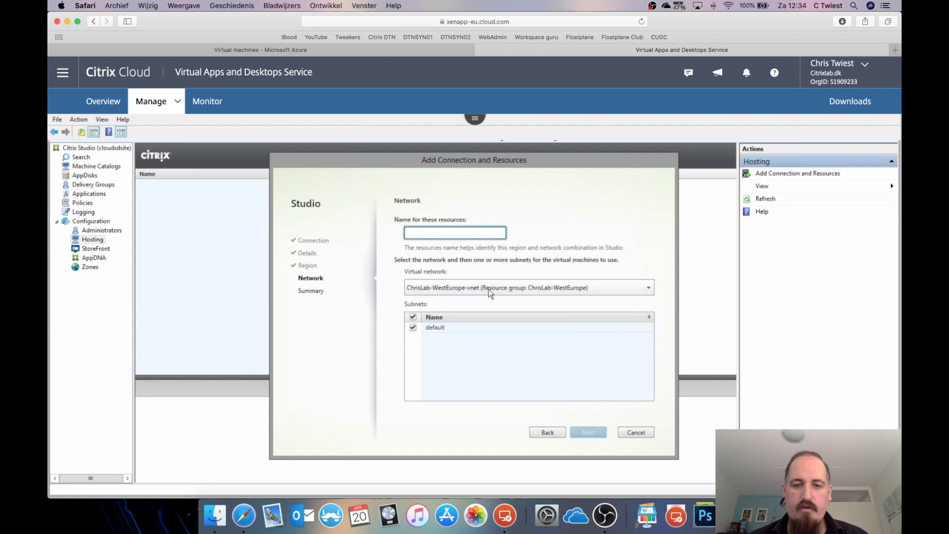
Step: Put the CTW-Azure connection on WVD-Citrix-Demo-vnet, name its resources WVD-Citrix-Demo-VNET, and reach the summary
click(491, 289)
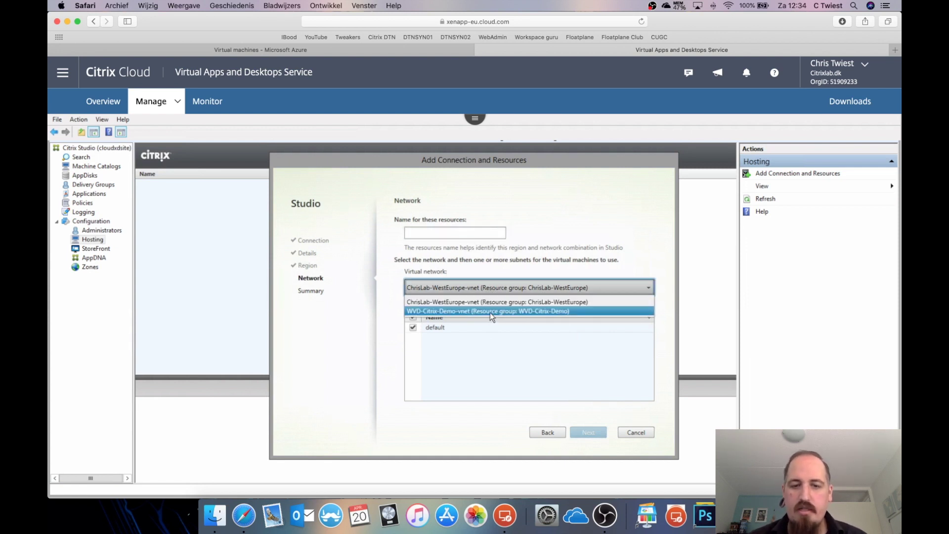
click(492, 311)
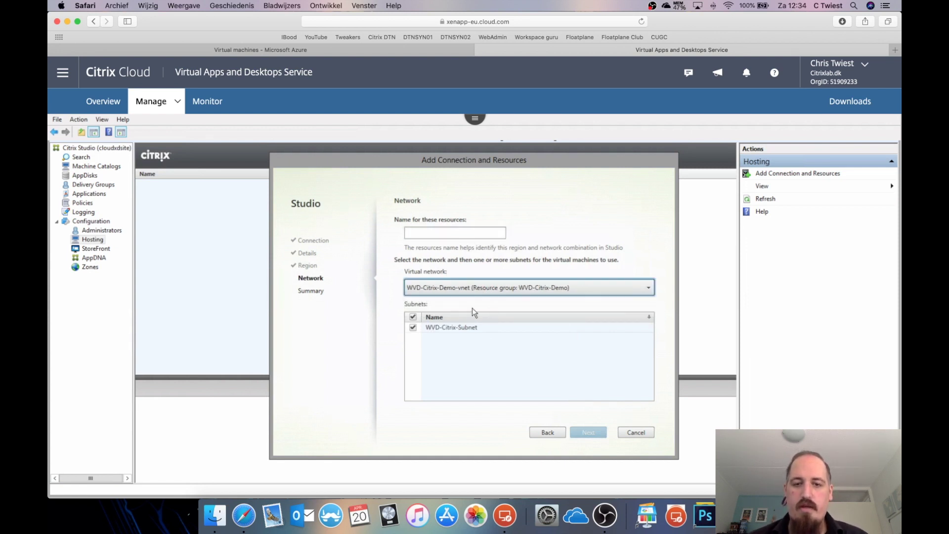
click(464, 233)
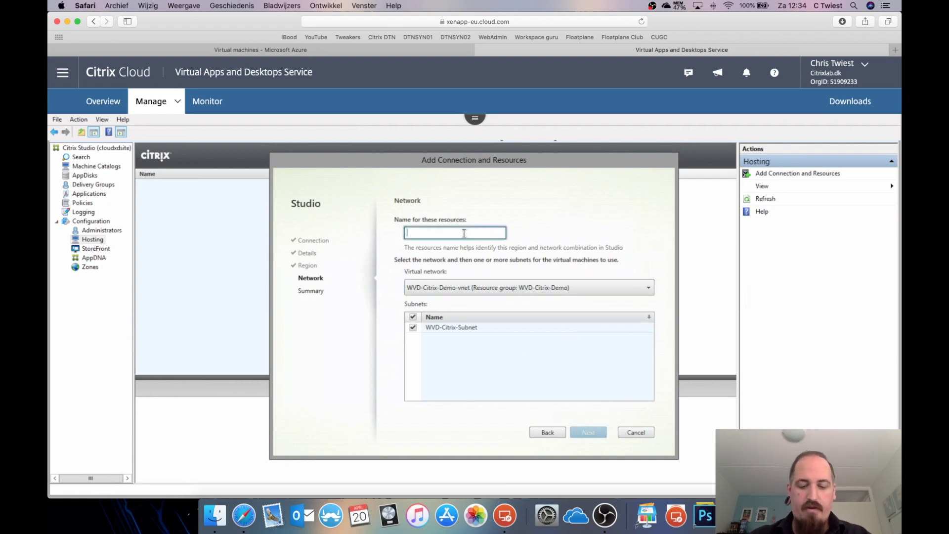
text(WVD)
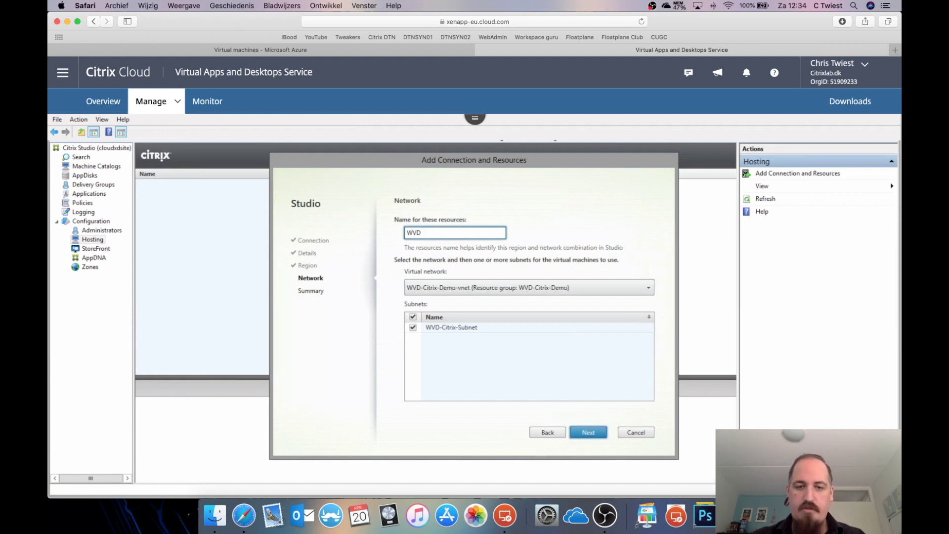
text(-)
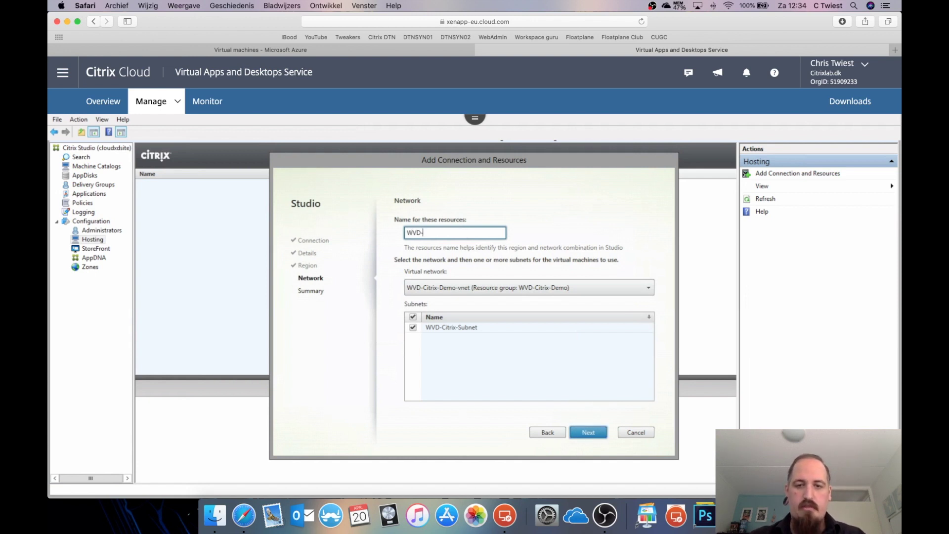
text(Citrix)
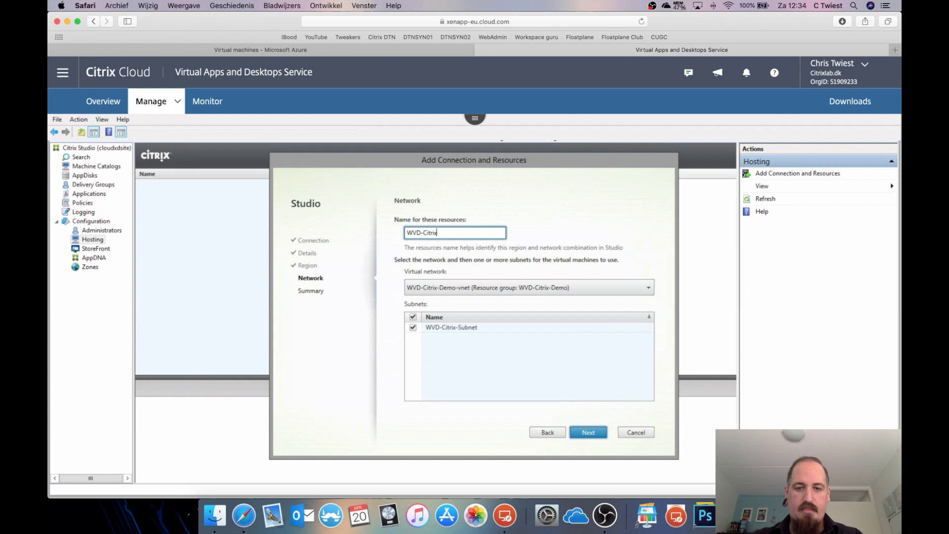
text(-Dem)
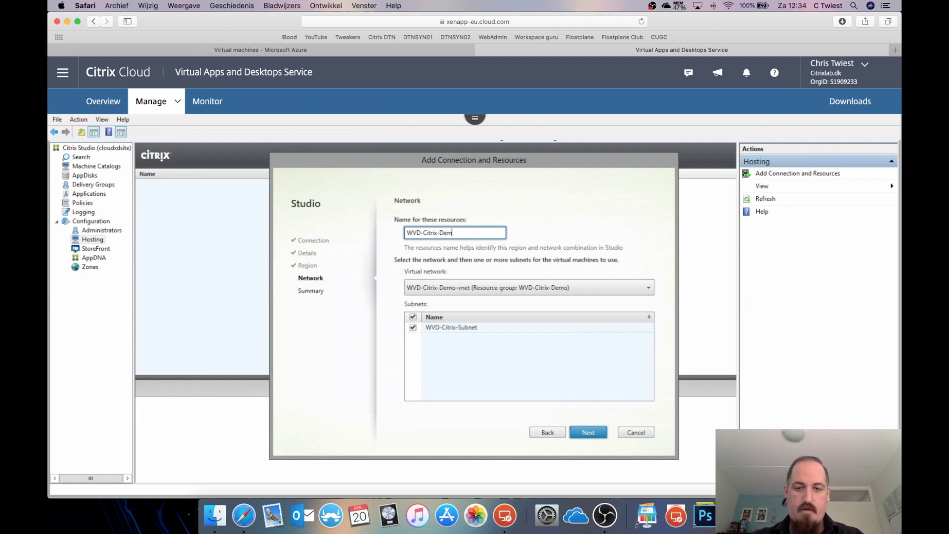
text(o-VNET)
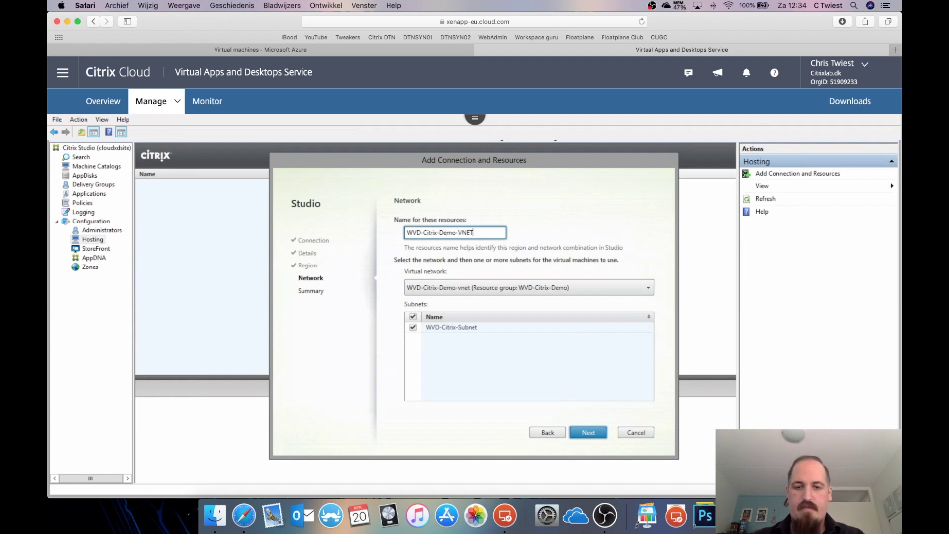
click(587, 432)
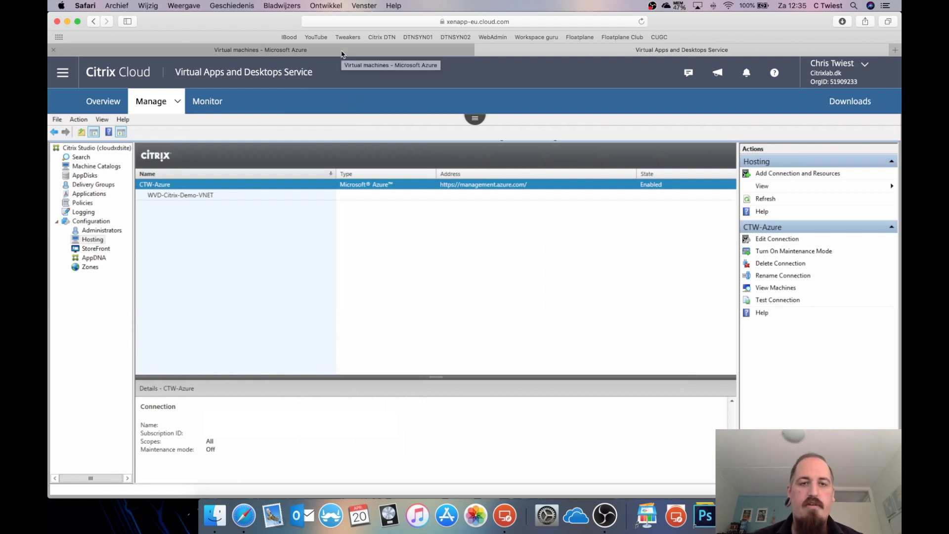
Step: In the Azure portal, show all applications under Azure Active Directory's App registrations
click(342, 51)
click(111, 264)
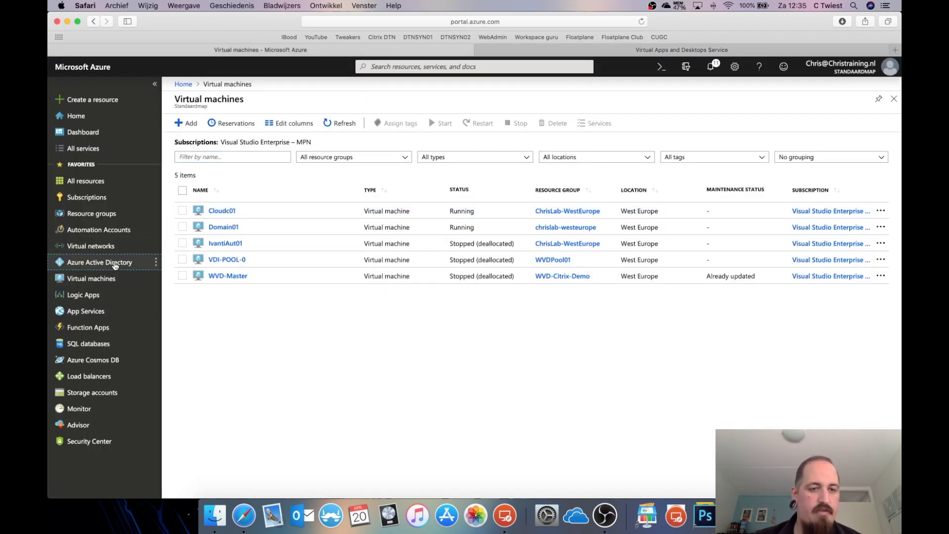
click(222, 314)
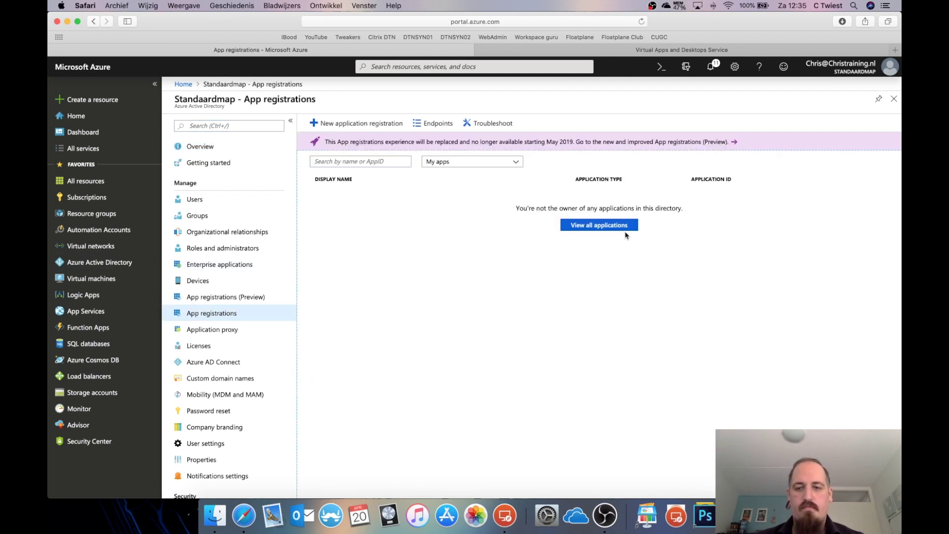
click(625, 229)
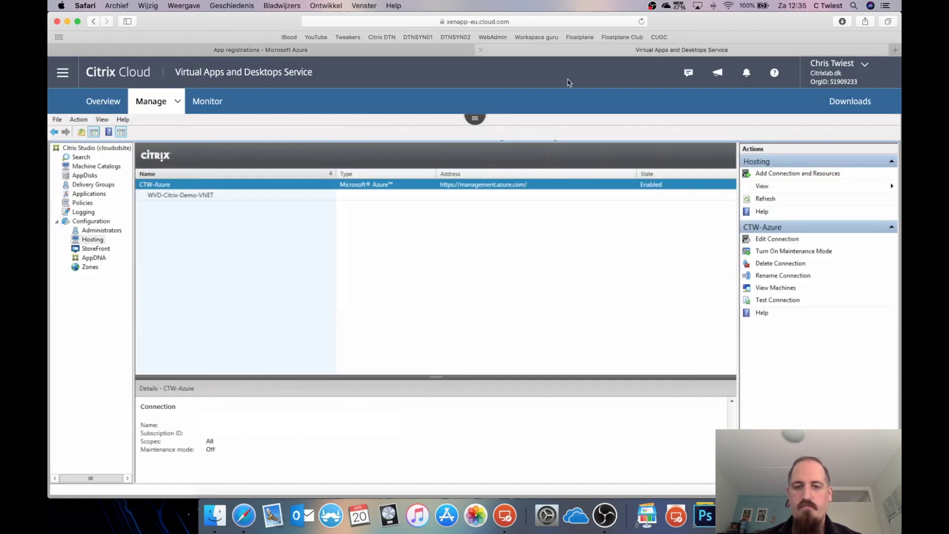
Step: Start a new machine catalog, keeping Server OS and MCS deployment, up to the Master Image page
click(682, 50)
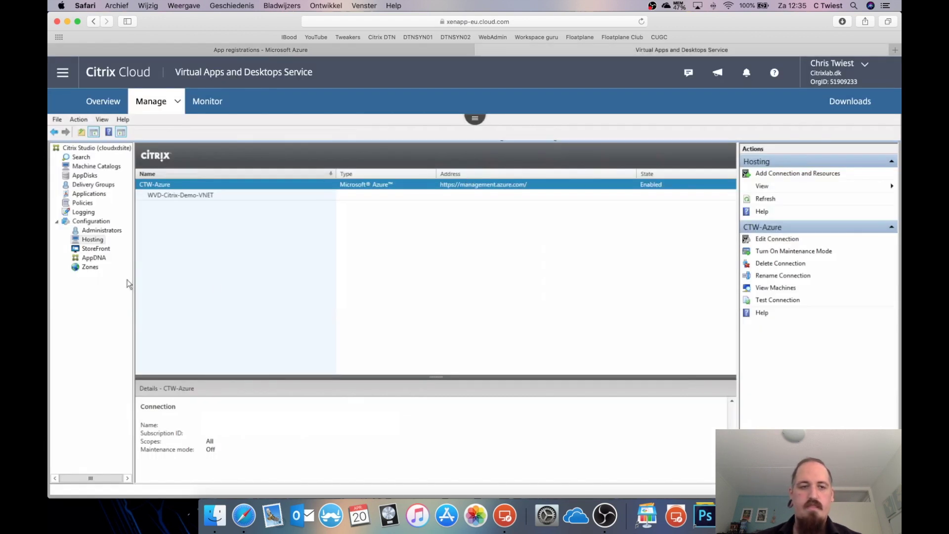
click(96, 167)
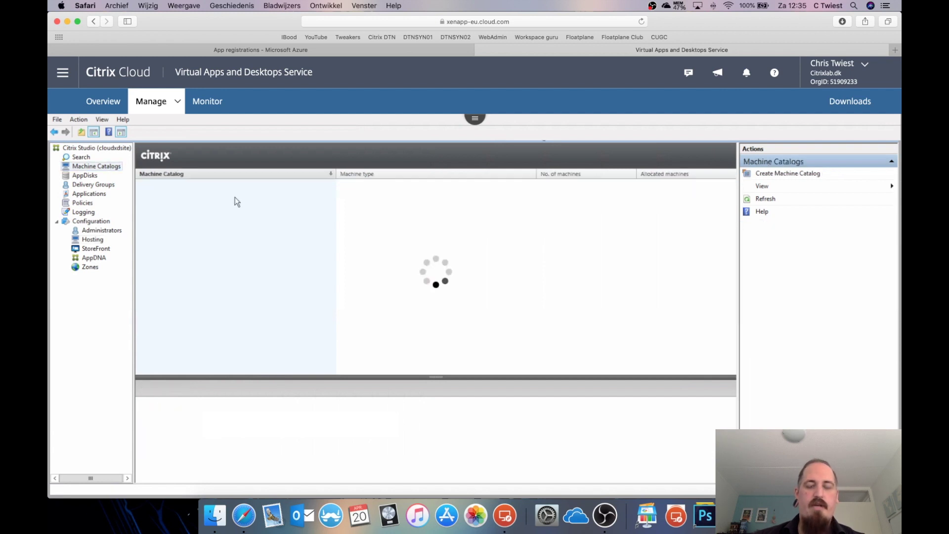
click(765, 175)
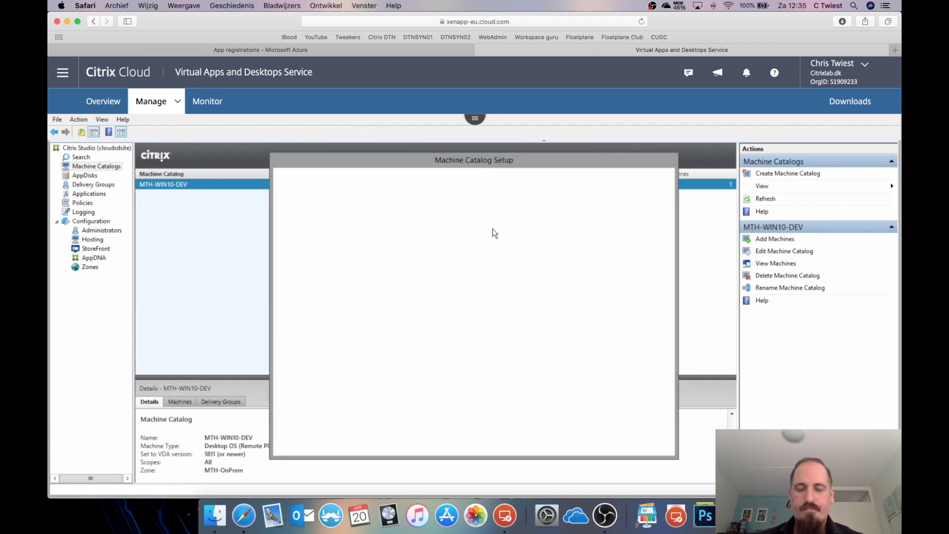
click(583, 433)
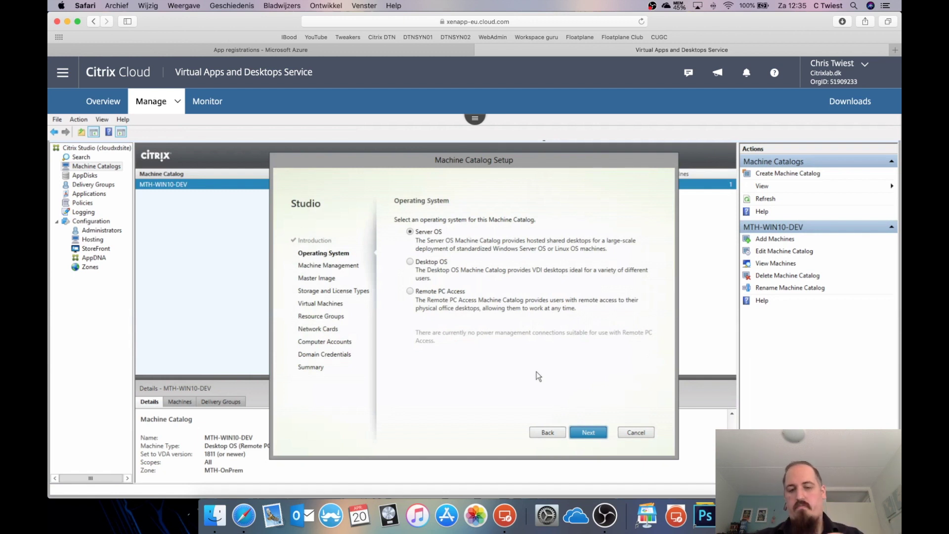
click(597, 432)
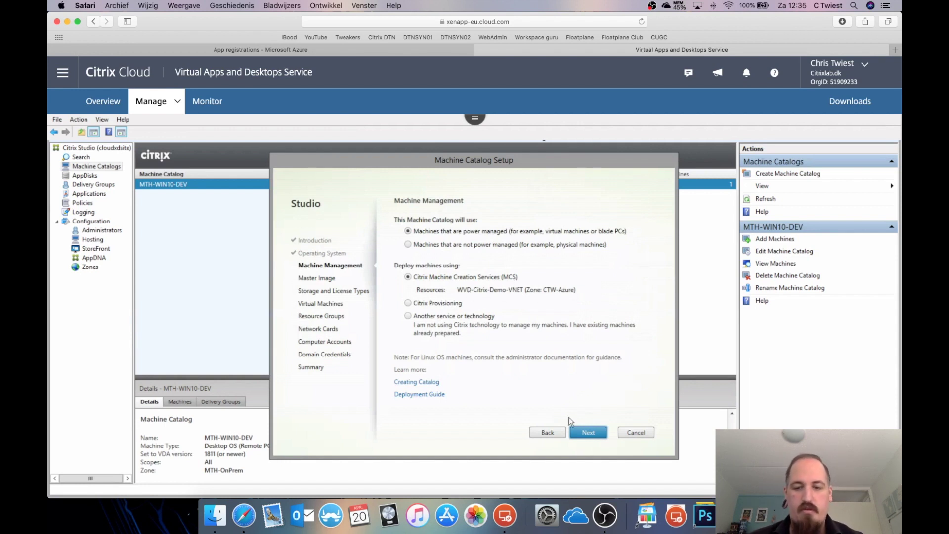
click(580, 430)
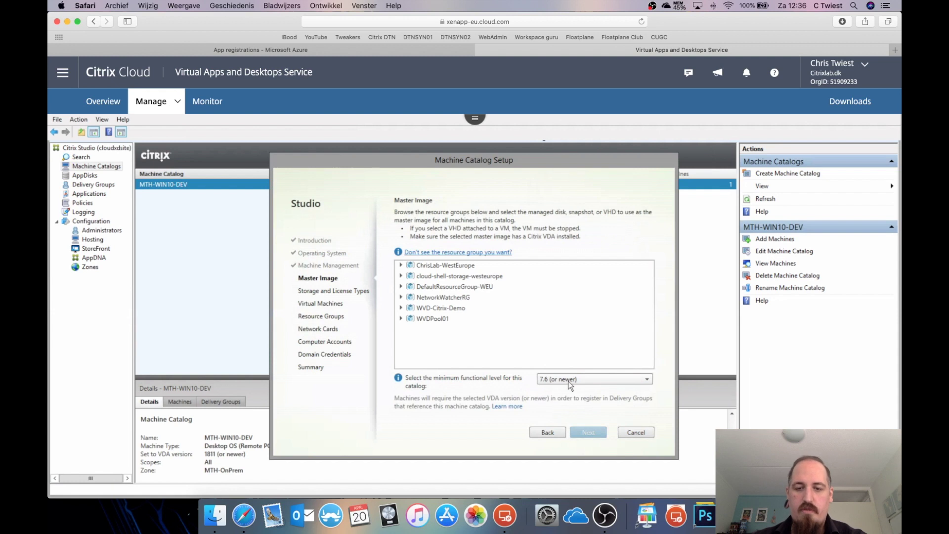
Step: Choose functional level 1811 (or newer) and the WVD-Master OS disk from WVD-Citrix-Demo as master image
click(603, 380)
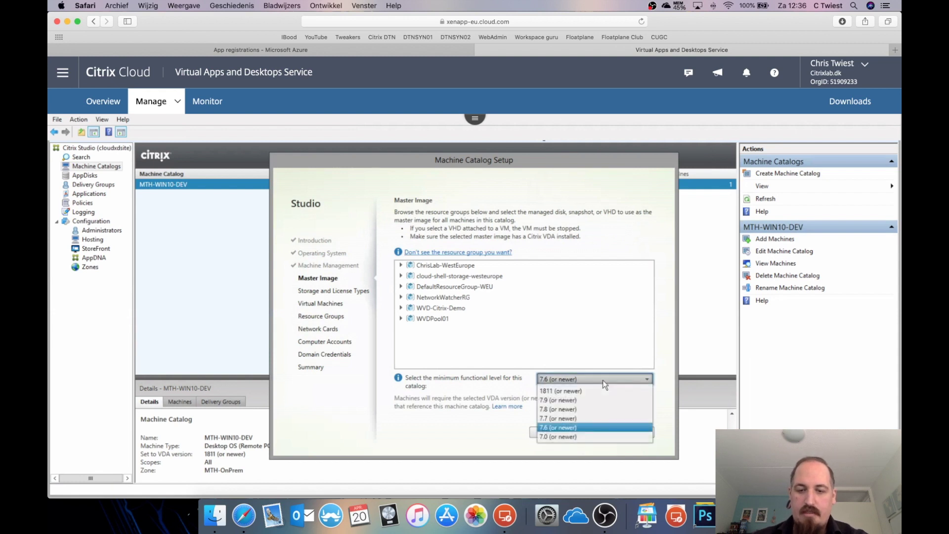
click(580, 392)
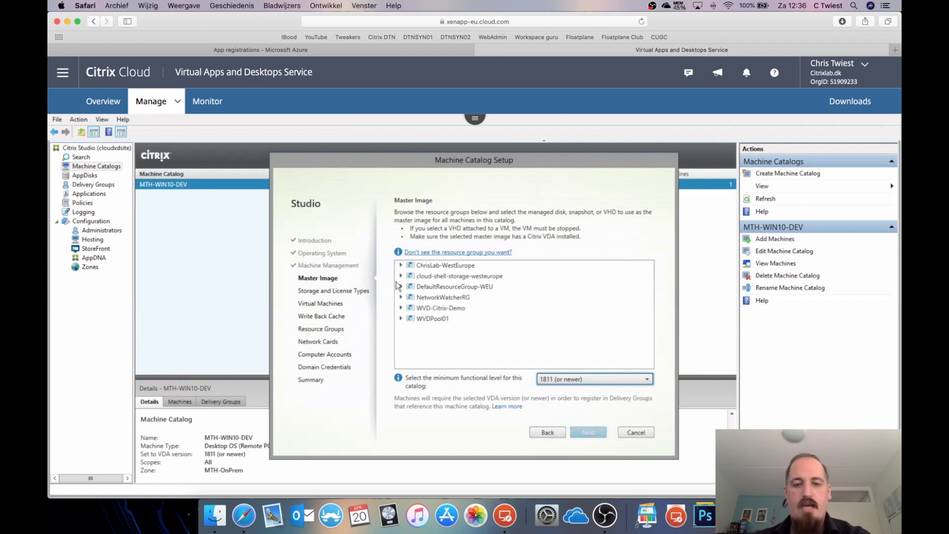
click(402, 309)
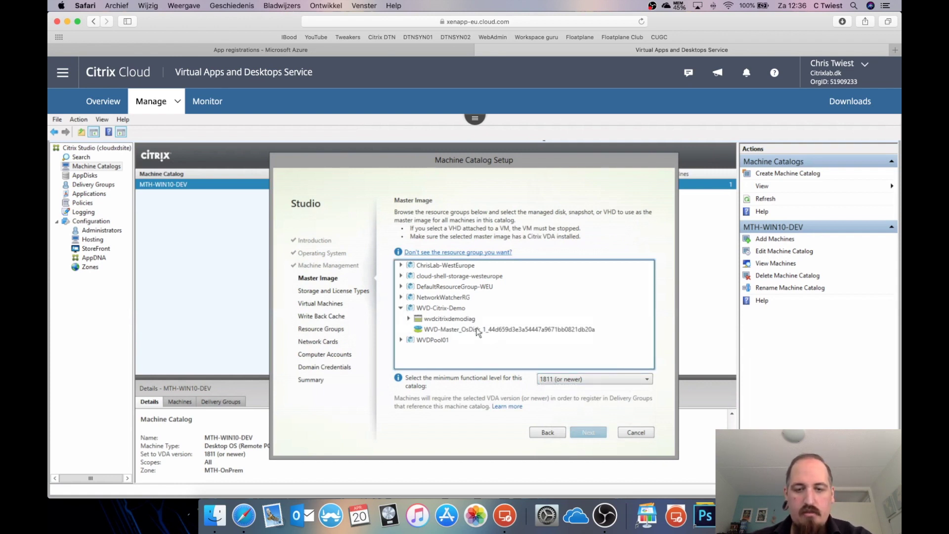
click(501, 330)
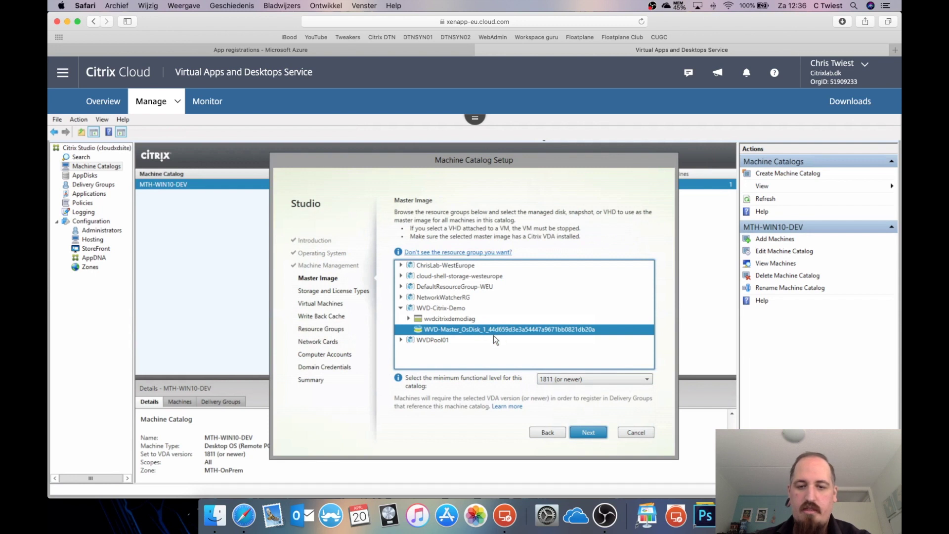
click(592, 436)
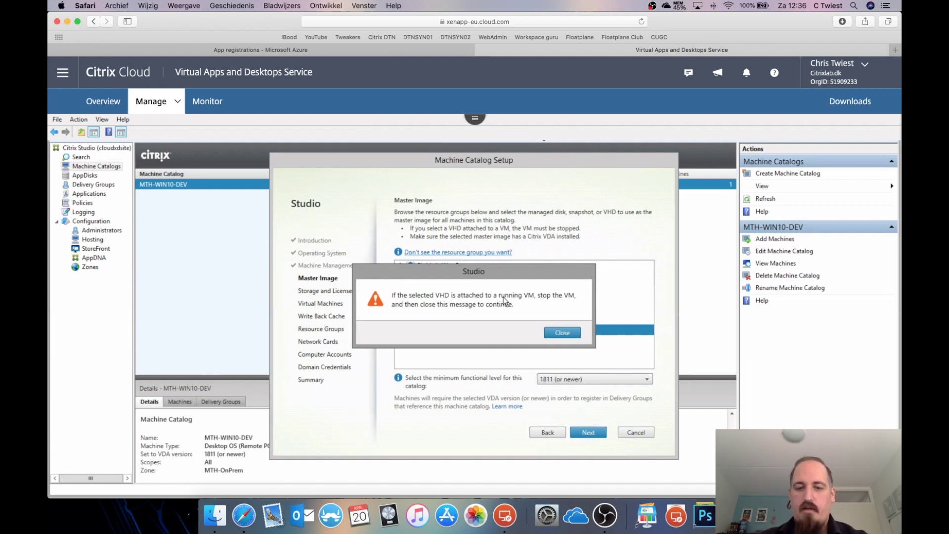
click(284, 51)
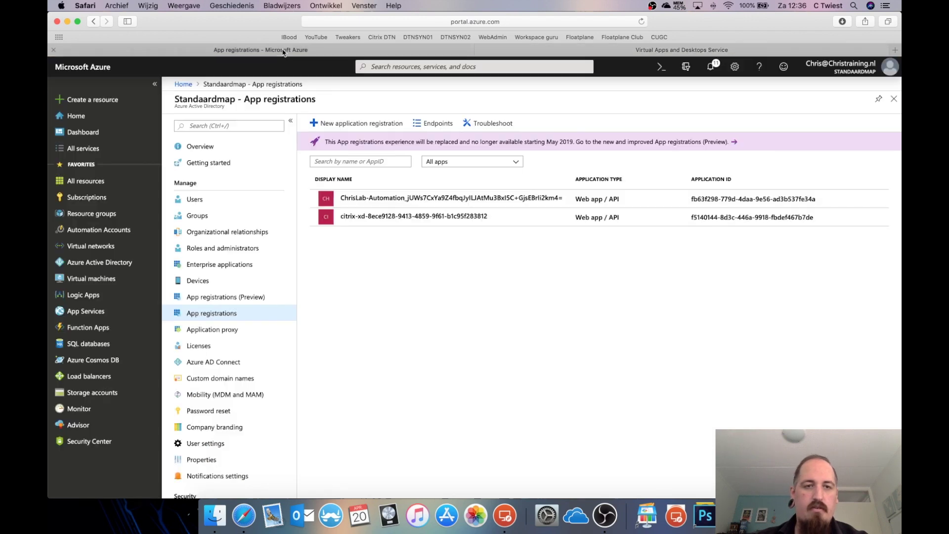
click(95, 279)
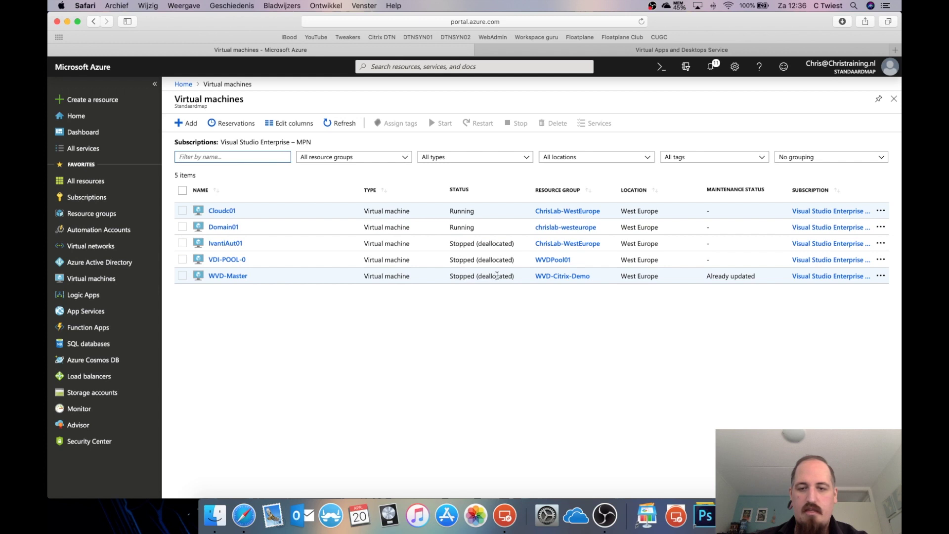
click(638, 51)
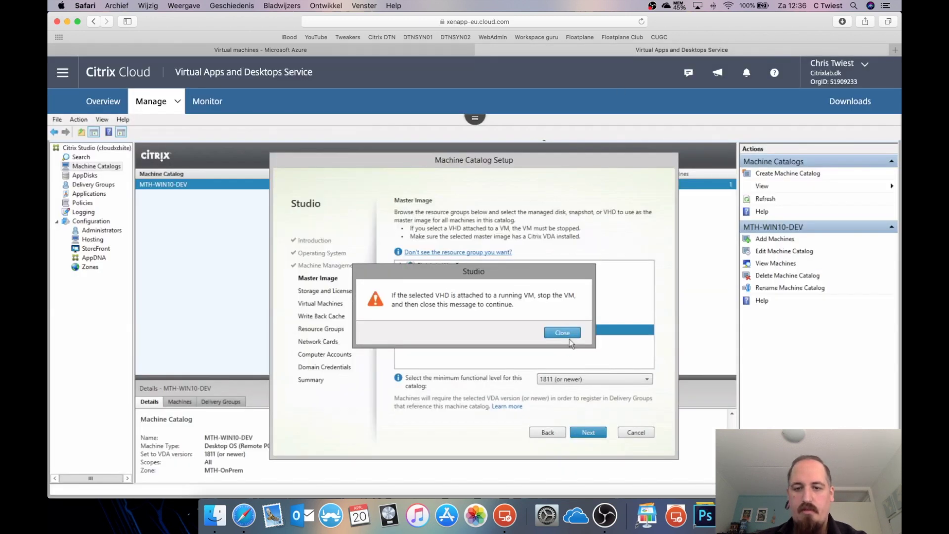
Step: Keep premium storage, pick Standard_D4s_v3 machines, and keep creating new resource groups
click(569, 335)
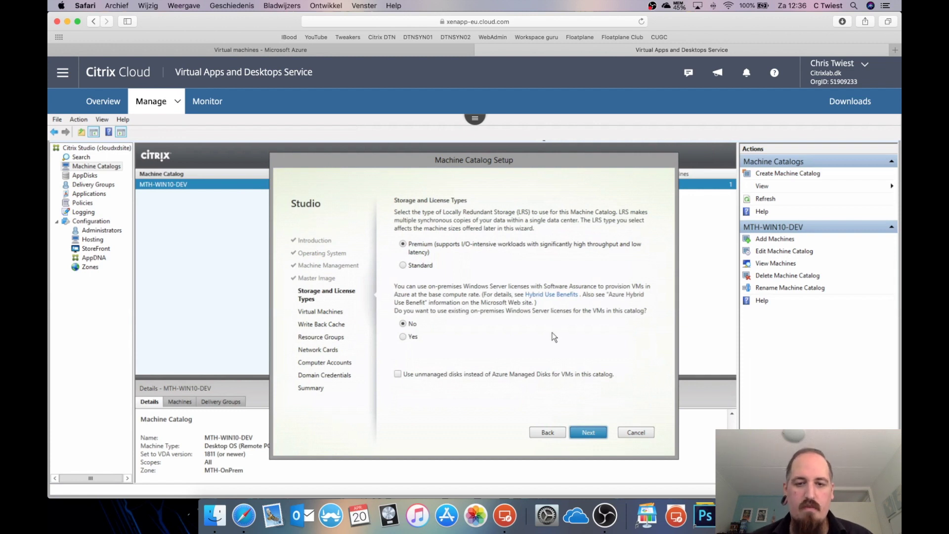
click(595, 432)
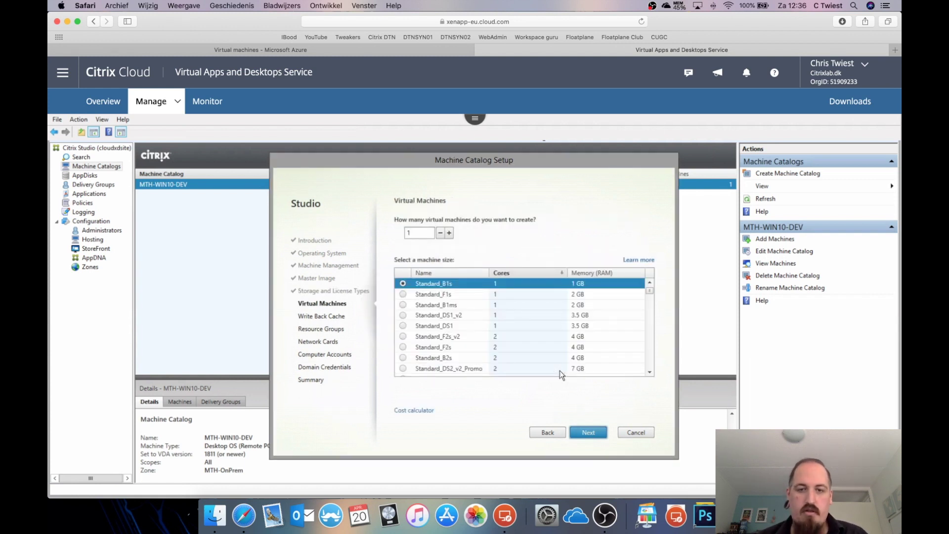
drag(650, 292, 647, 308)
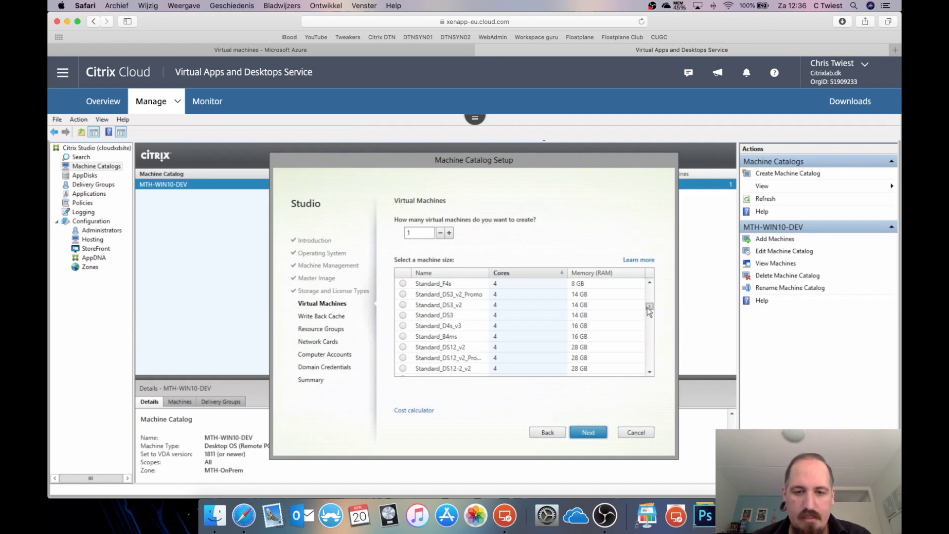
click(527, 324)
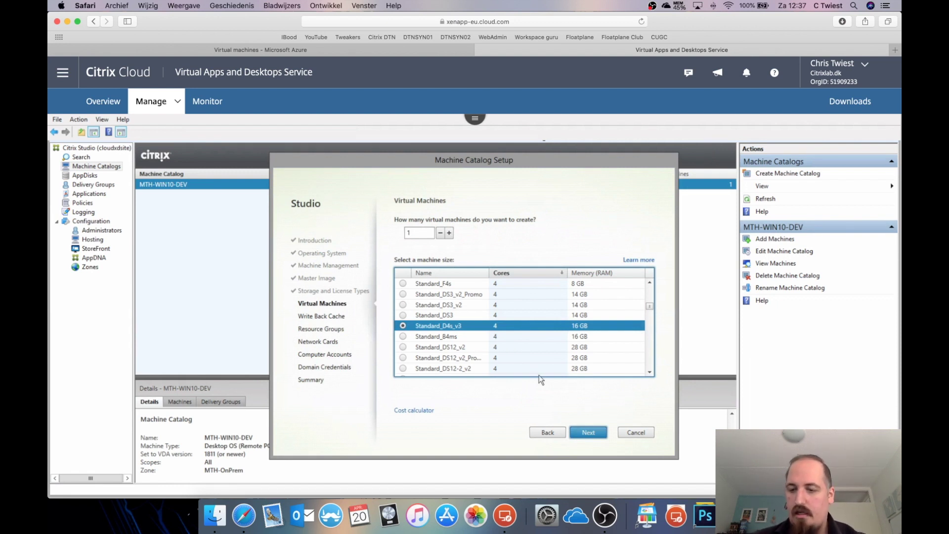
click(595, 434)
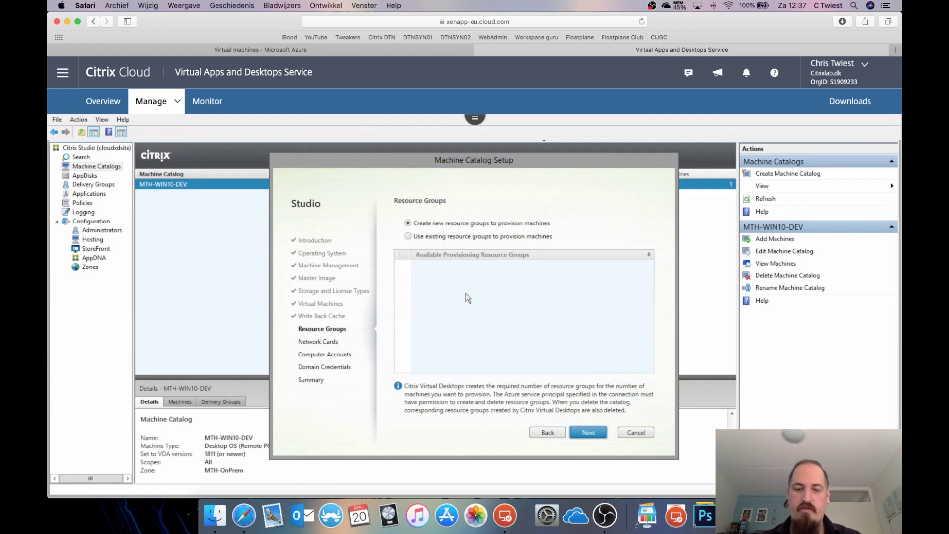
click(581, 431)
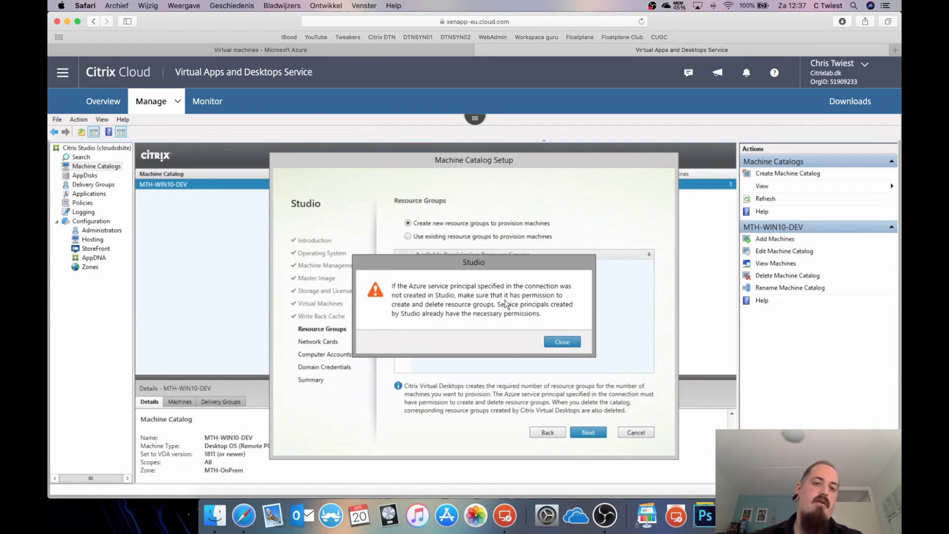
click(558, 339)
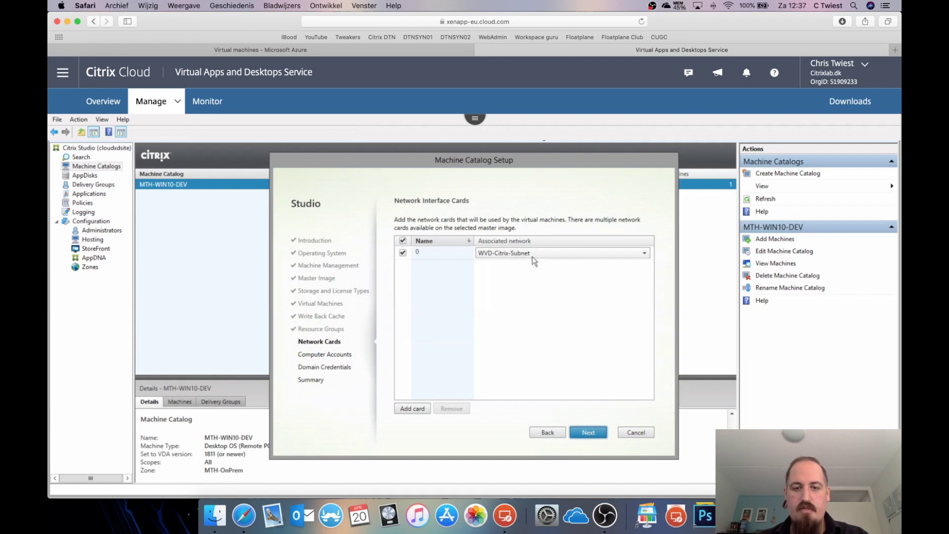
Step: Keep WVD-Citrix-Subnet for the NIC, and create computer accounts in christraining.nl's Computers OU named WVD-##
click(594, 430)
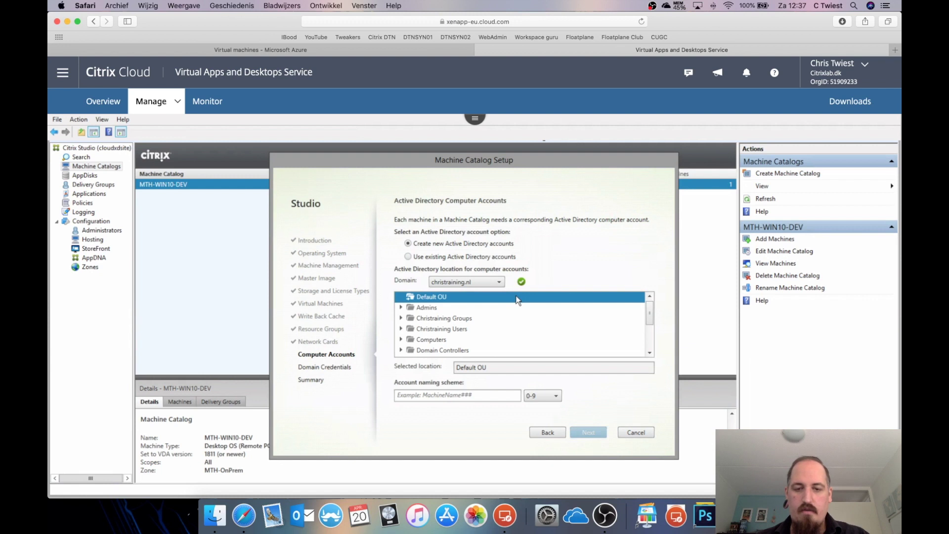
click(486, 281)
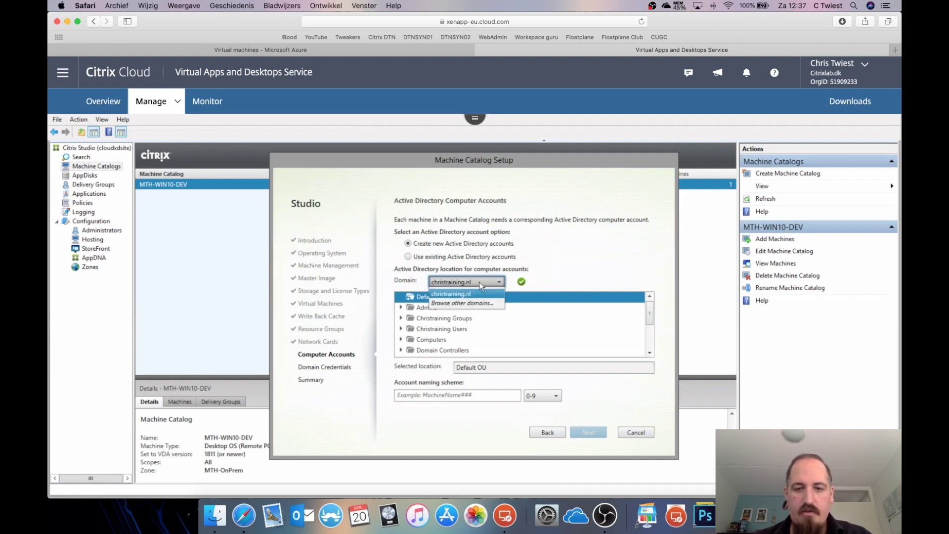
click(476, 296)
click(432, 341)
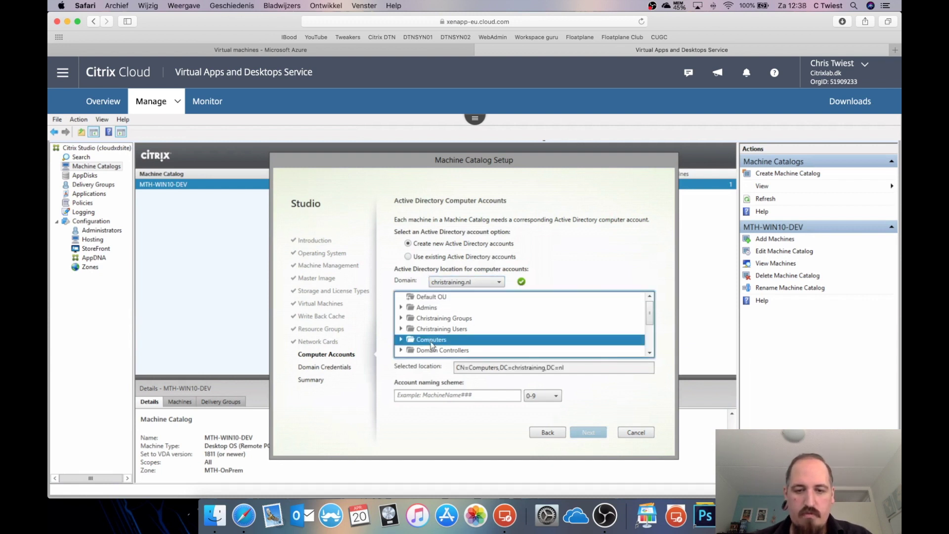
click(440, 395)
text(WVD)
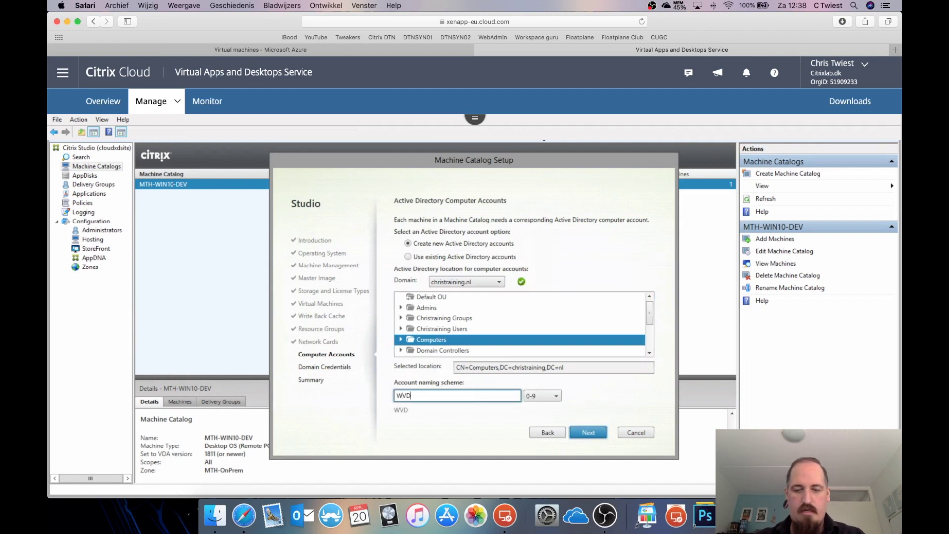
text(-##)
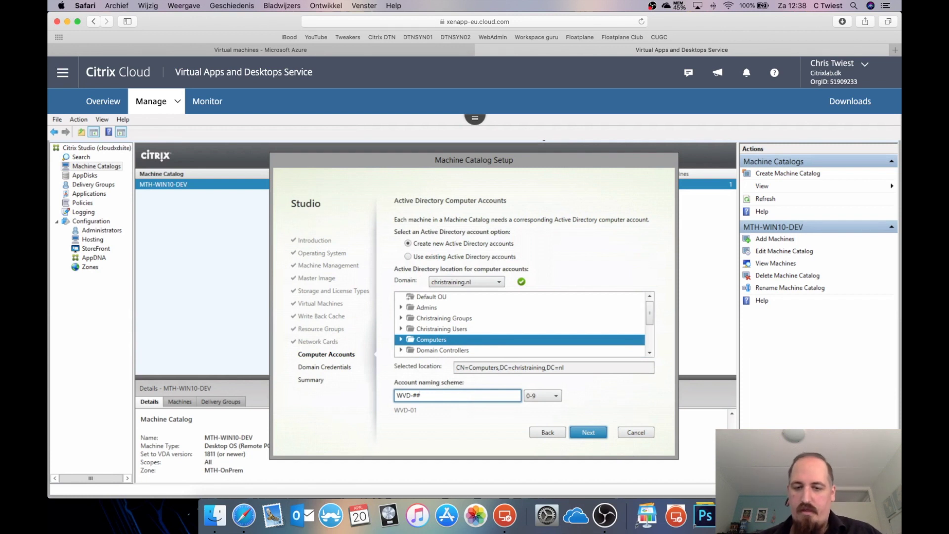
click(583, 429)
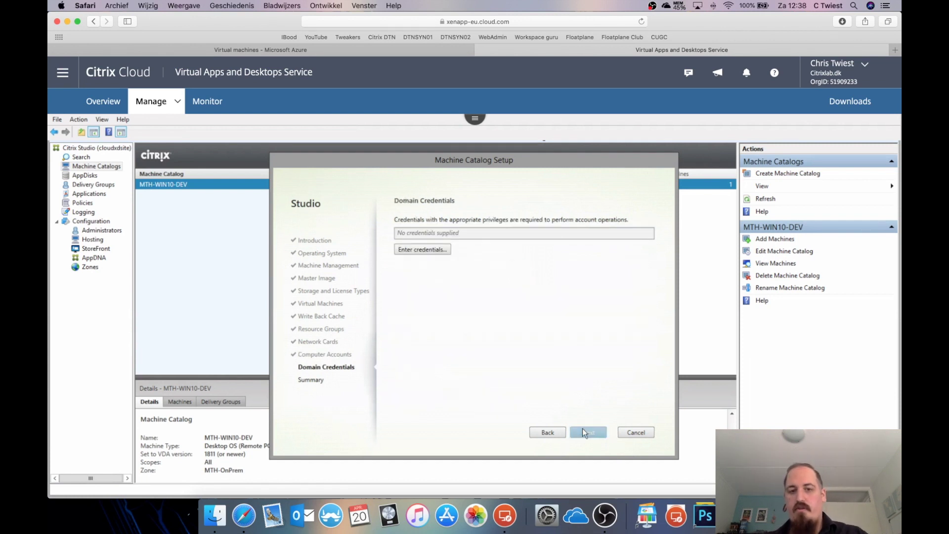
Step: Enter the domain admin user name and password as the catalog's domain credentials
click(419, 247)
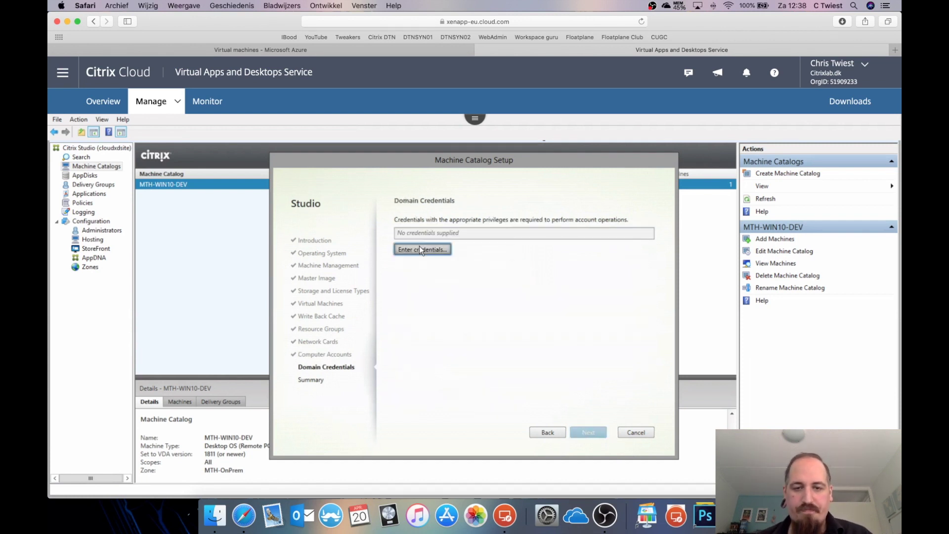
text(admt)
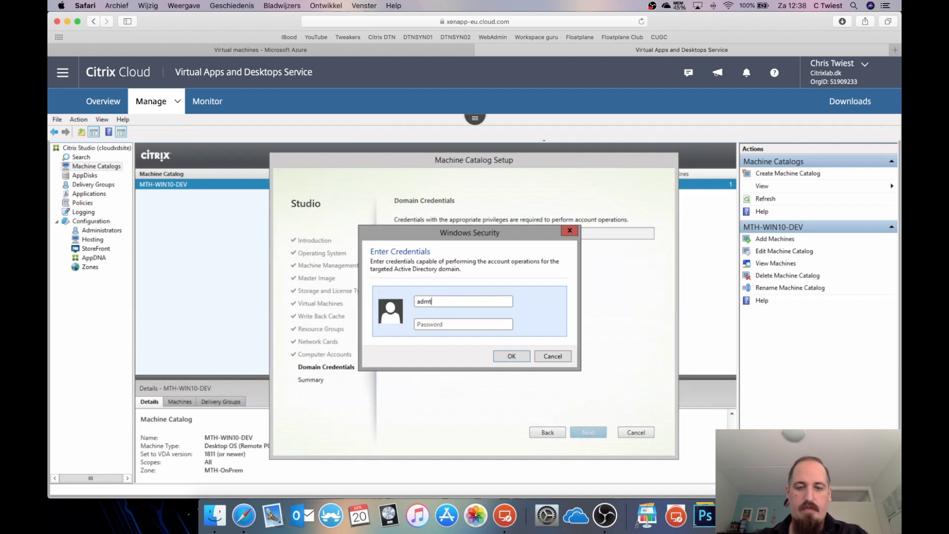
text(wiesc01)
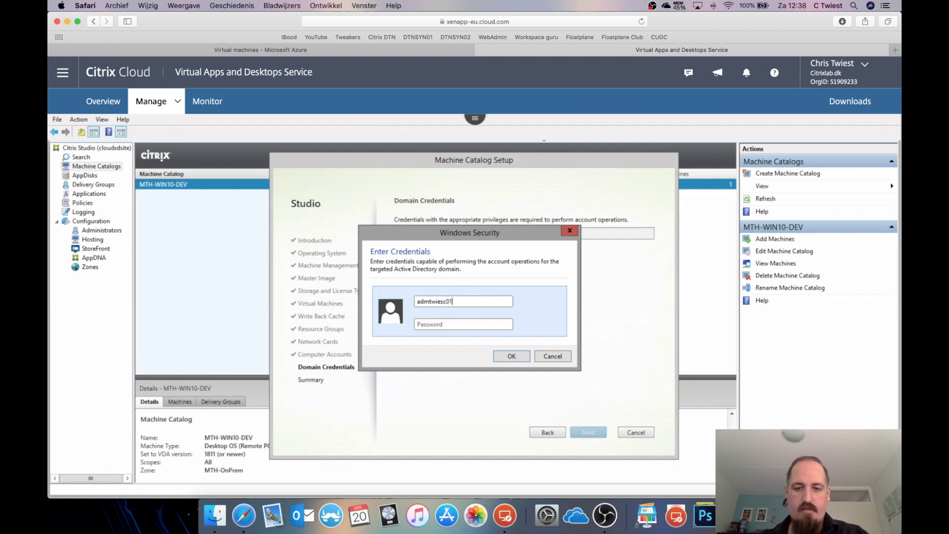
text(********)
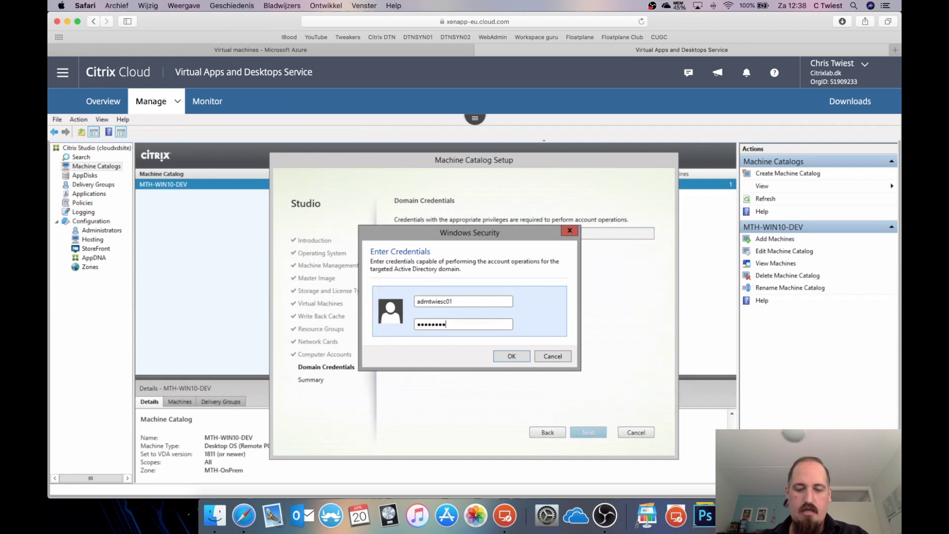
text(****)
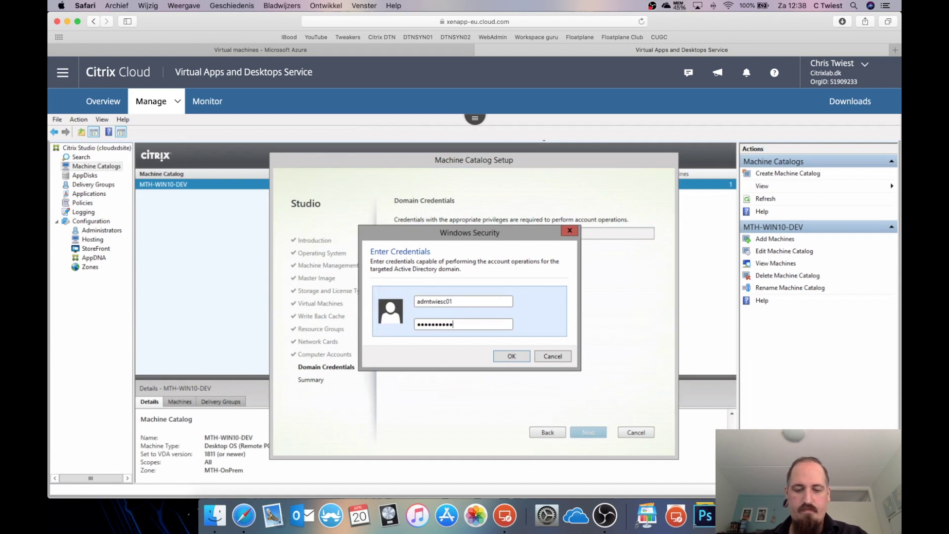
click(511, 356)
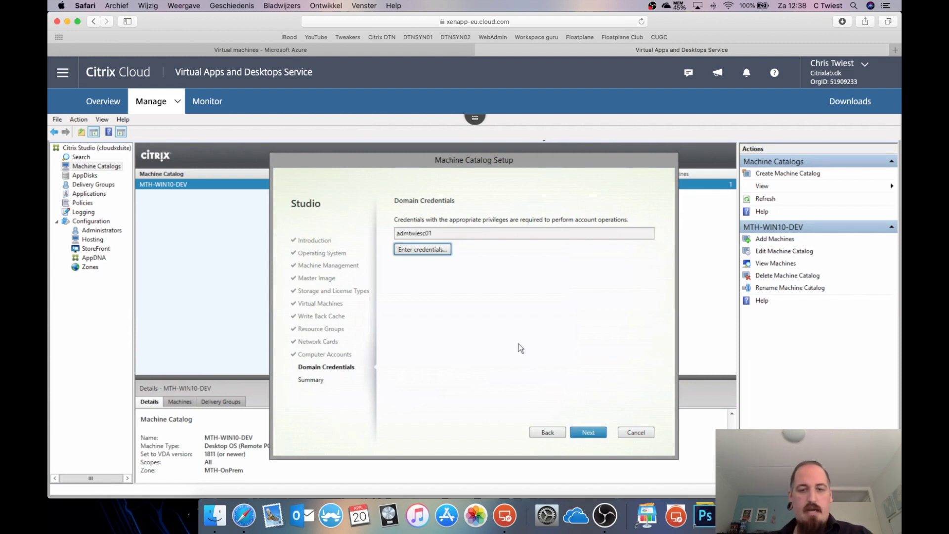
click(589, 432)
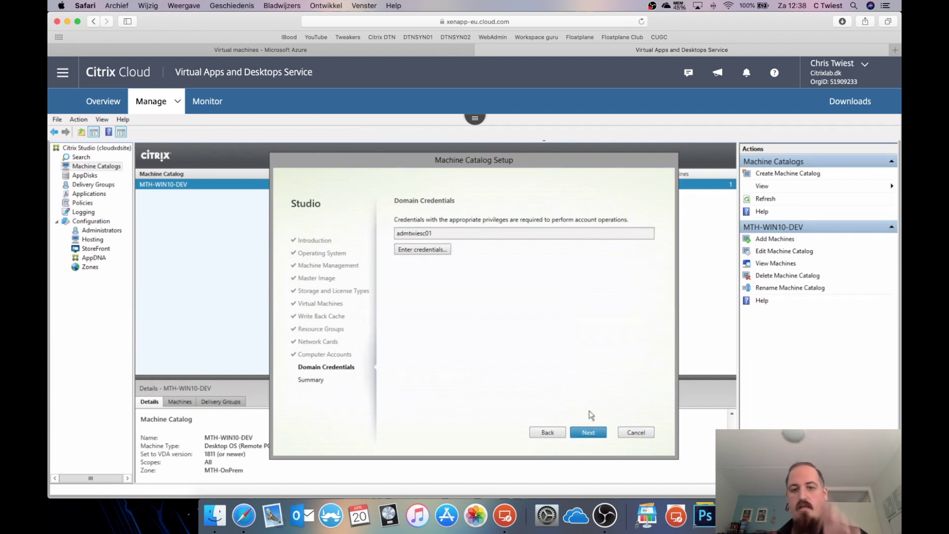
Step: Name the machine catalog CTW-MC-Azure-WVD and finish creating it
click(470, 356)
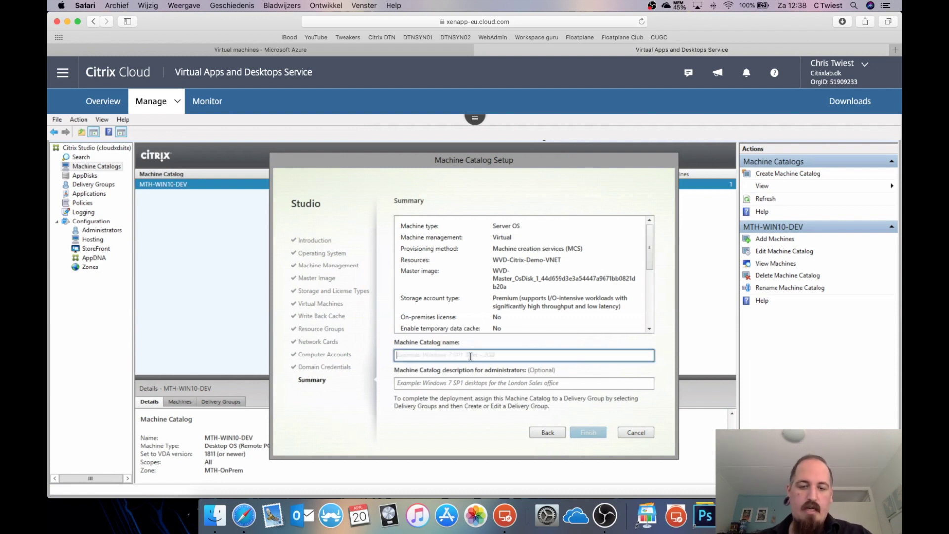
text(CT)
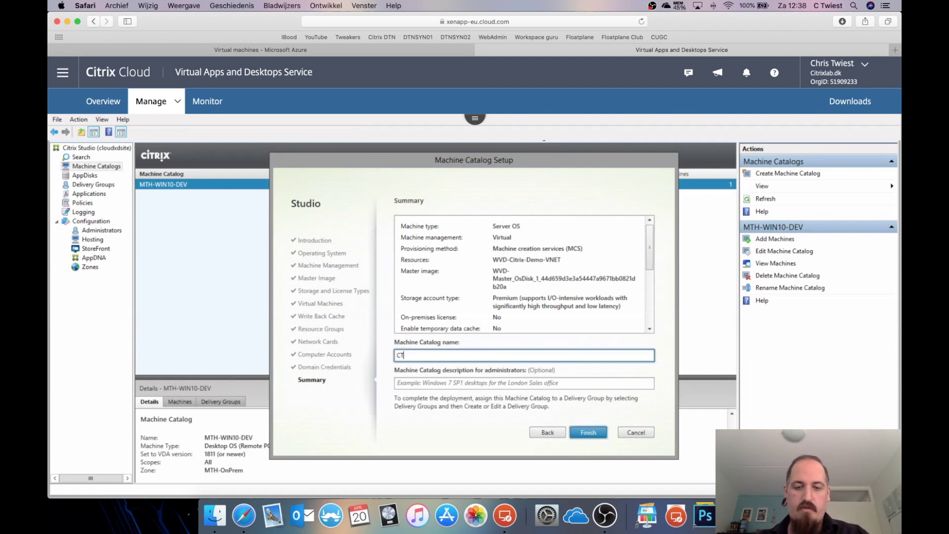
text(W-MC-)
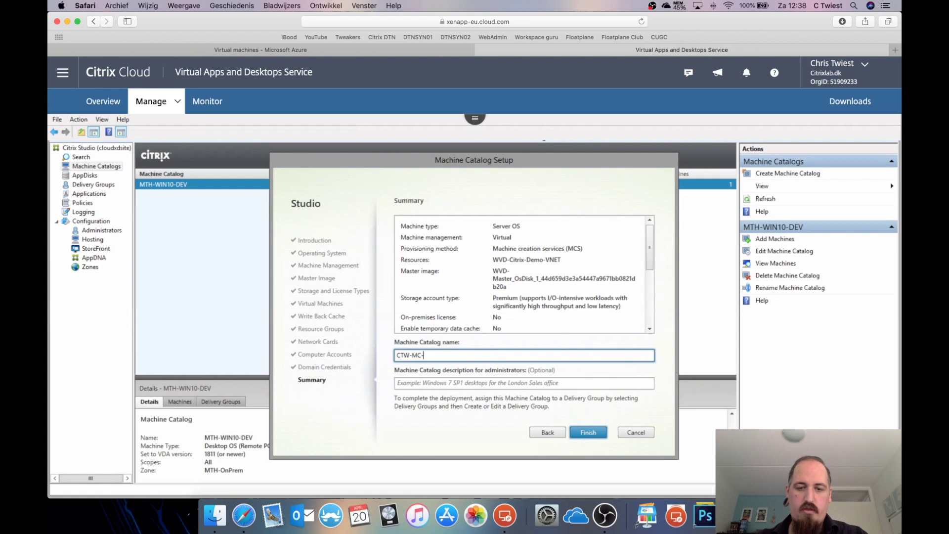
text(Azure-WVD)
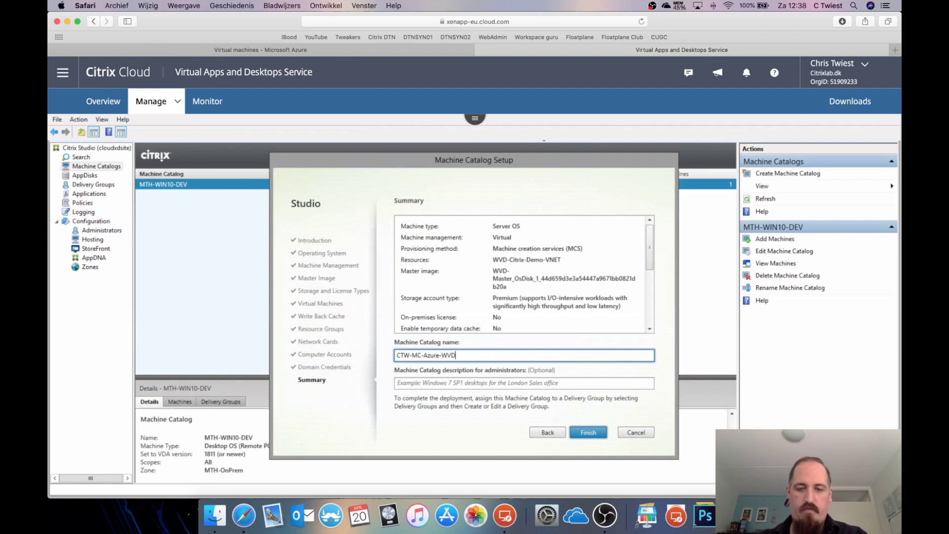
click(595, 434)
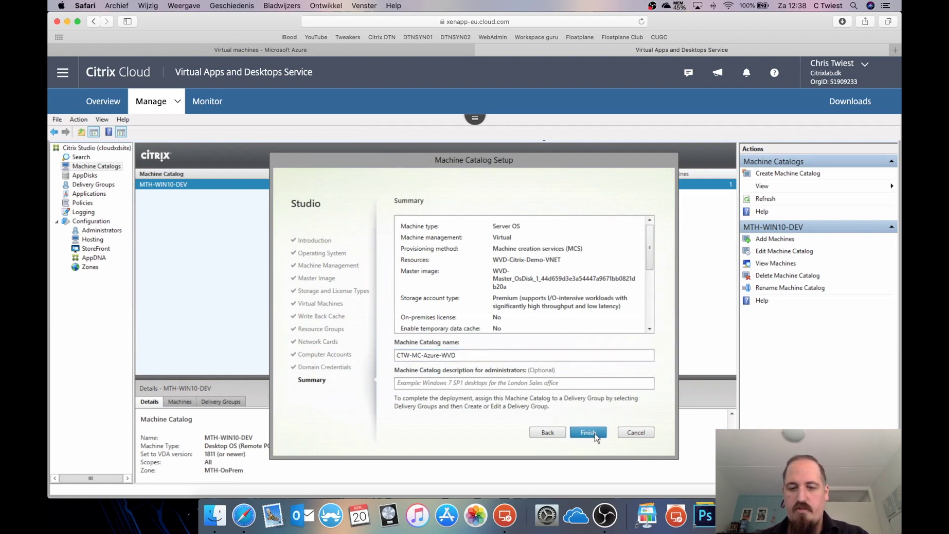
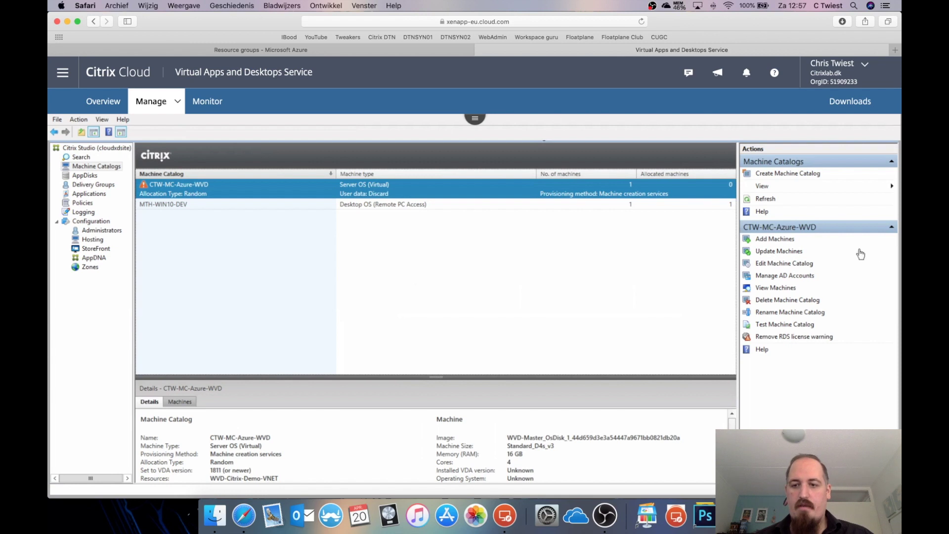
Step: Remove the RDS license warning from CTW-MC-Azure-WVD, then show the Delivery Groups list
click(797, 338)
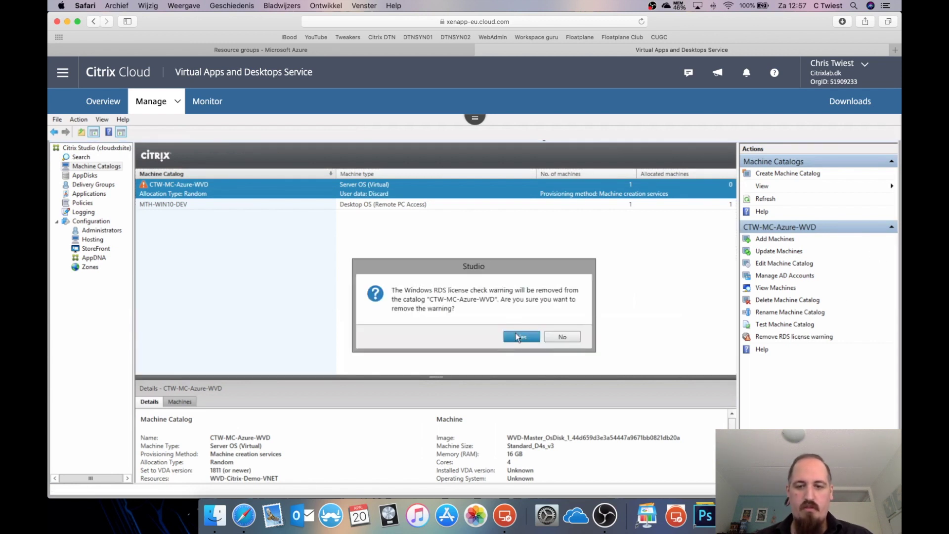
click(515, 335)
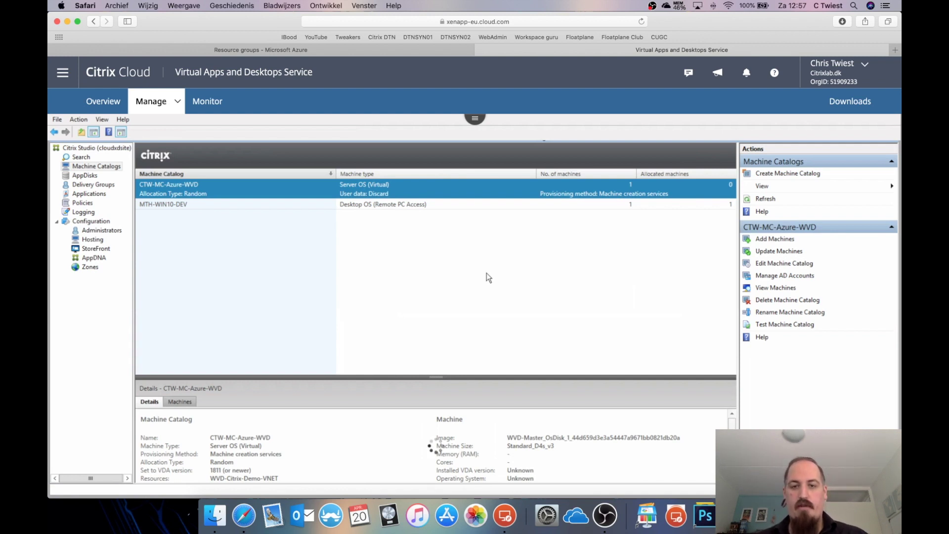
click(86, 186)
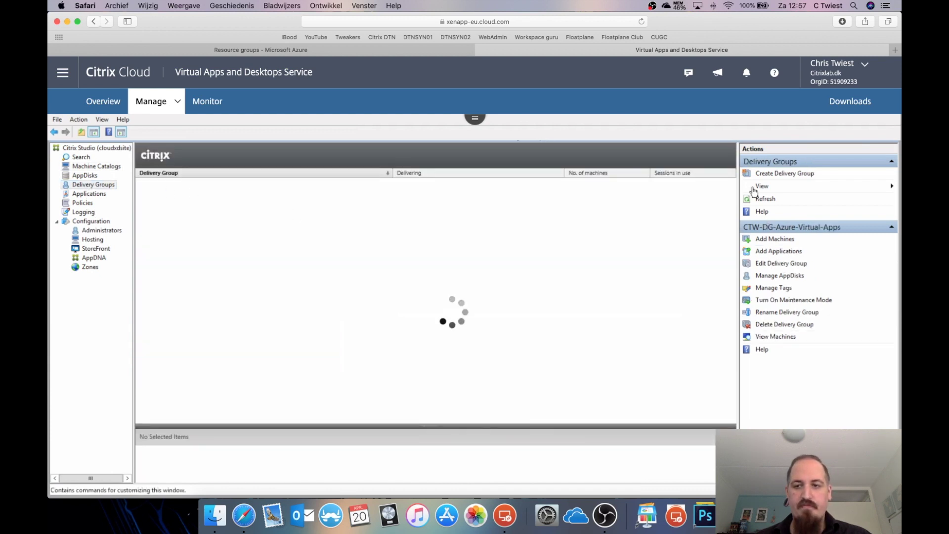
Step: Start a new delivery group using the CTW-MC-Azure-WVD catalog, Citrix Cloud users and no applications
click(782, 174)
click(583, 433)
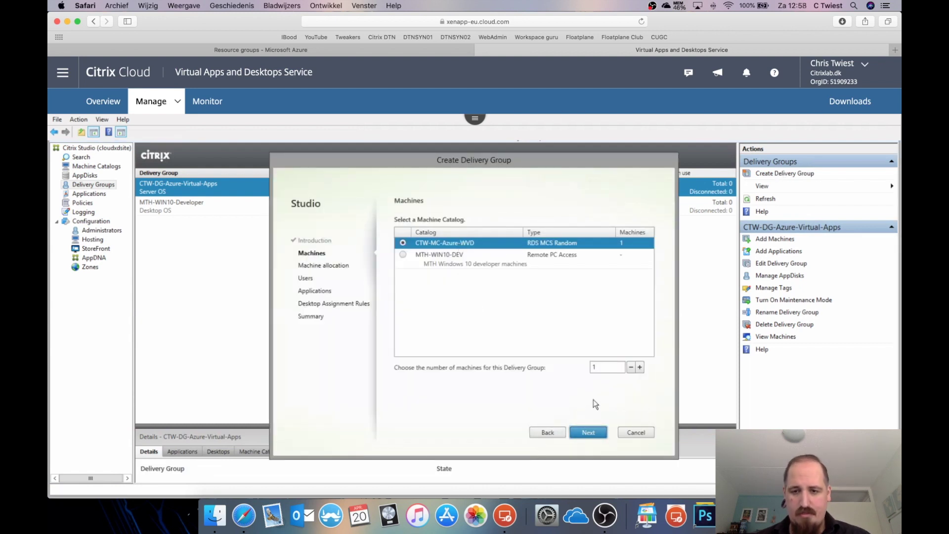
click(589, 434)
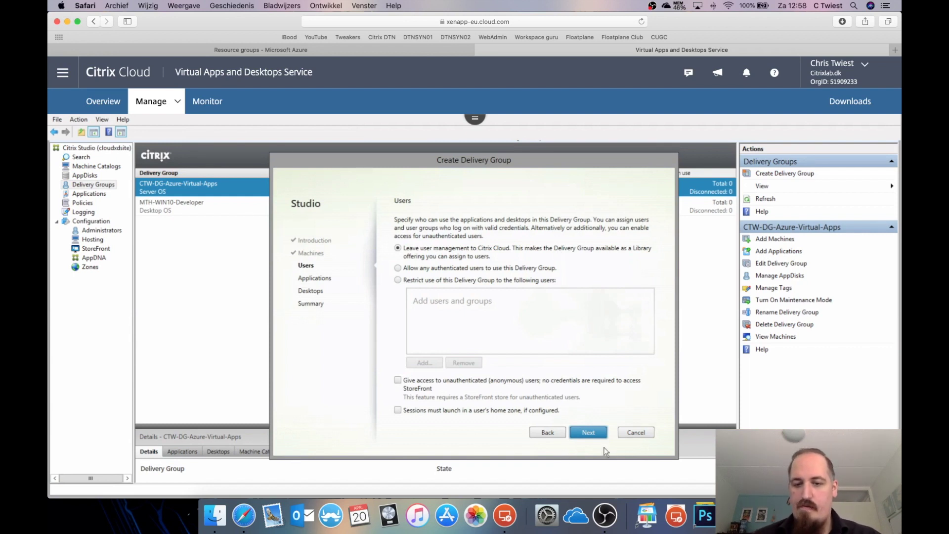
click(595, 435)
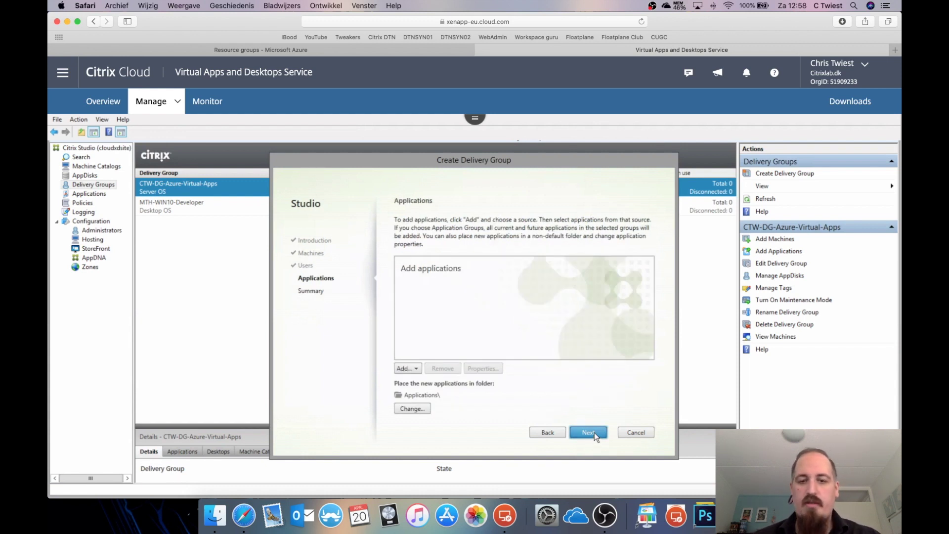
click(594, 432)
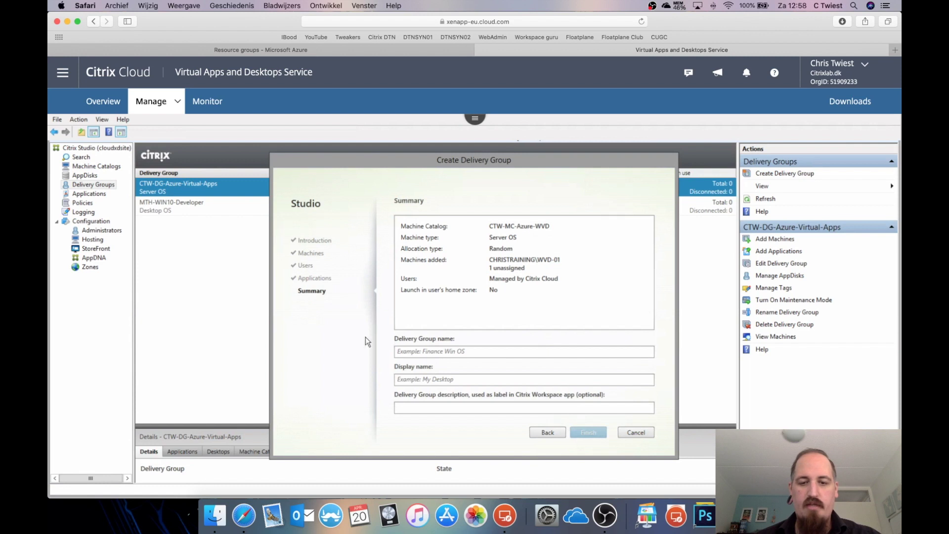
Step: Name it CTW-DG-Azure-WVD with display name 'Windows 10 MU' and finish
click(475, 354)
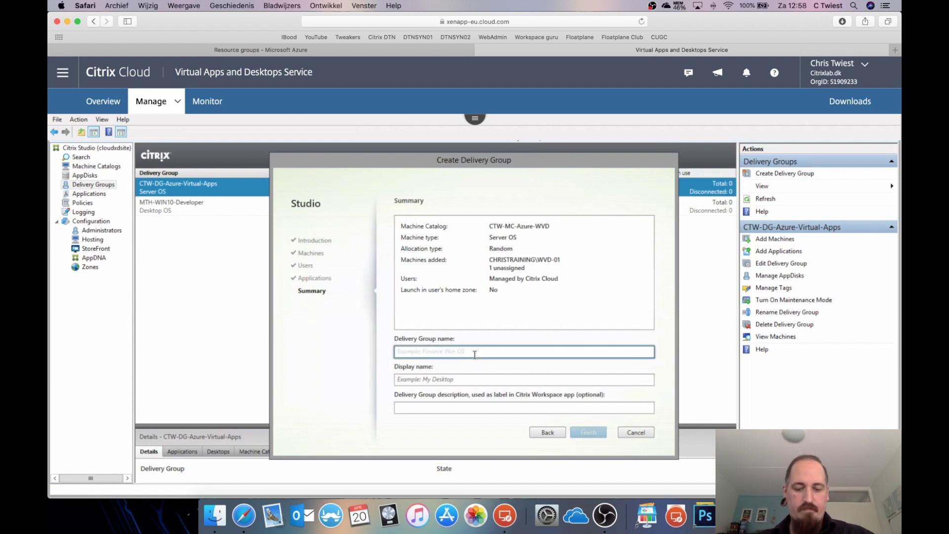
text(C)
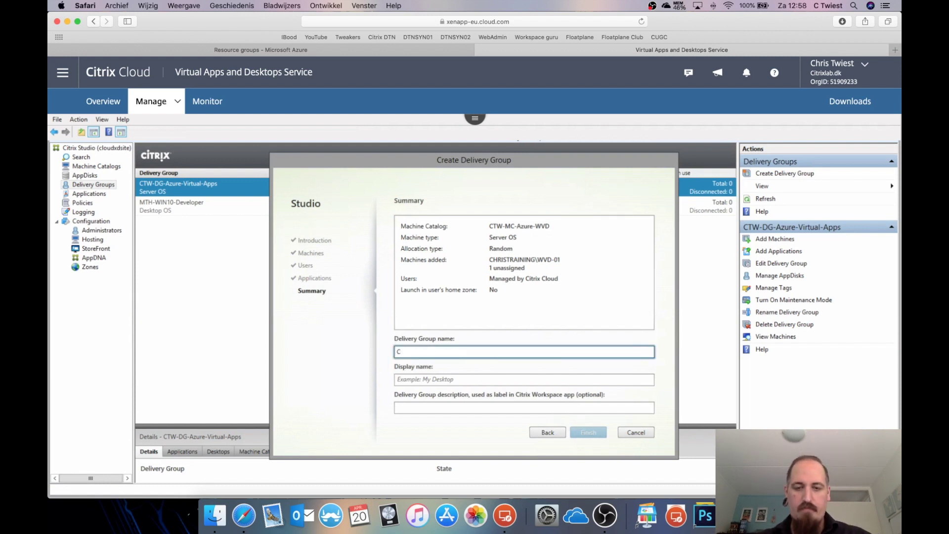
text(TW-DG)
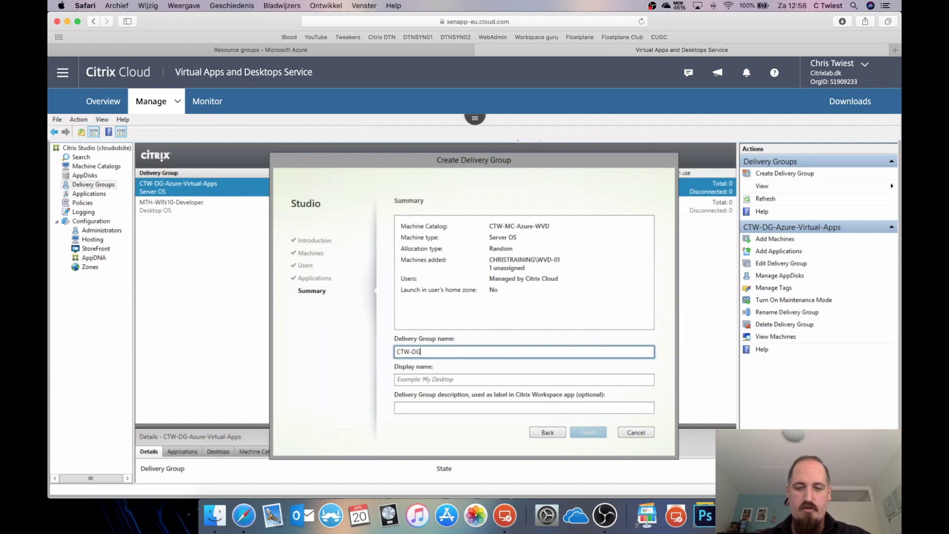
text(-Azure-WVD)
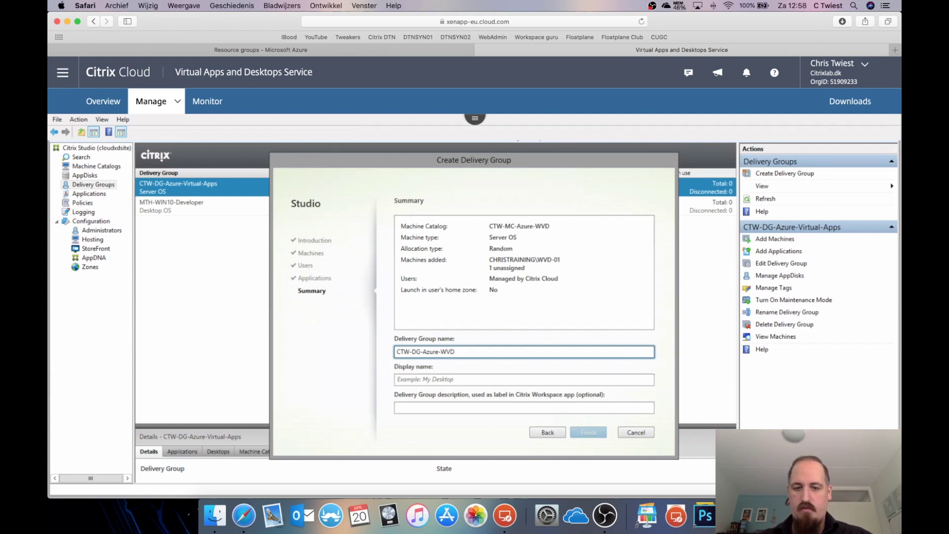
click(397, 379)
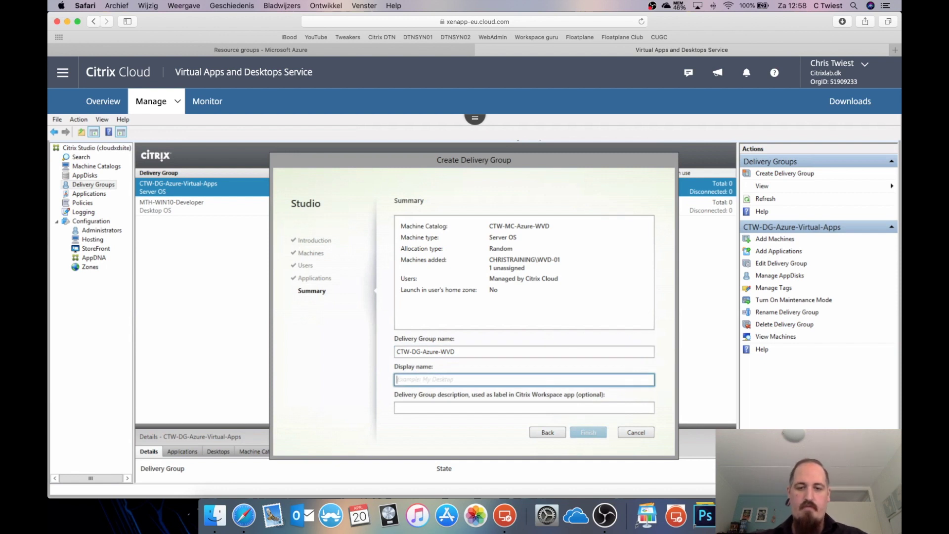
text(Windows 10 MU)
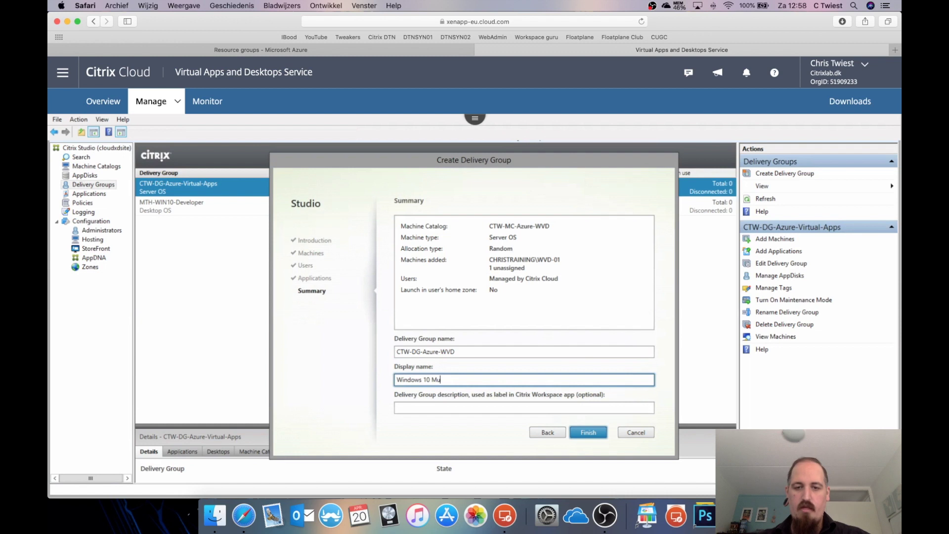
click(585, 433)
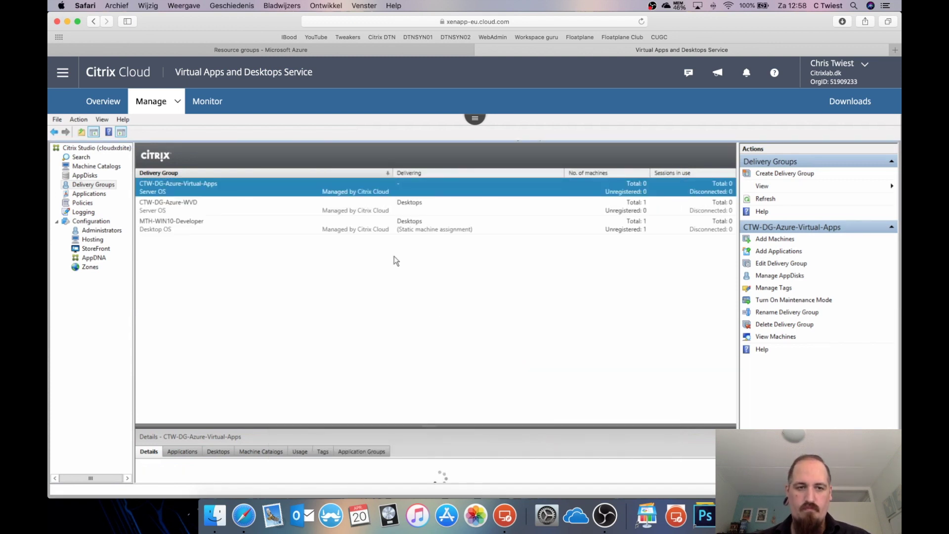
Step: Power on WVD-01 in CTW-DG-Azure-WVD and refresh its status before checking Azure
double_click(419, 210)
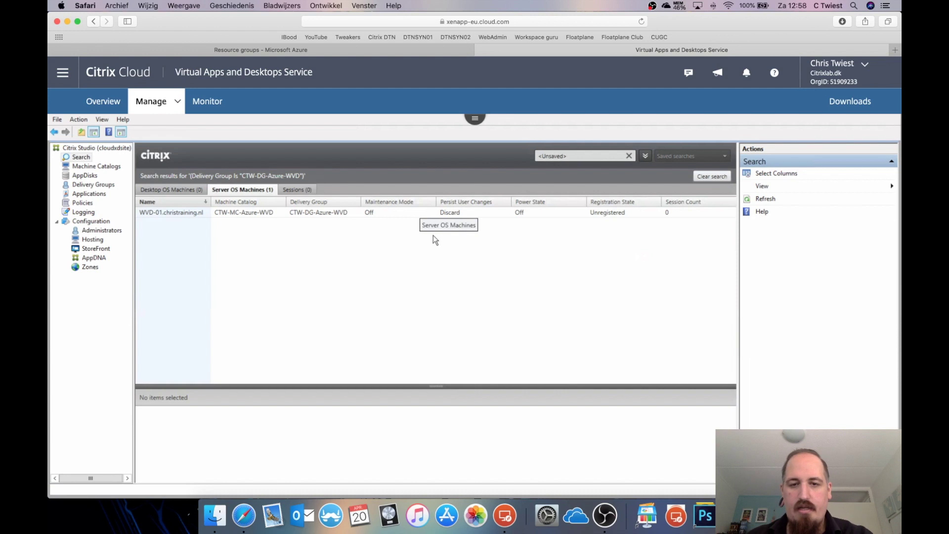
click(527, 213)
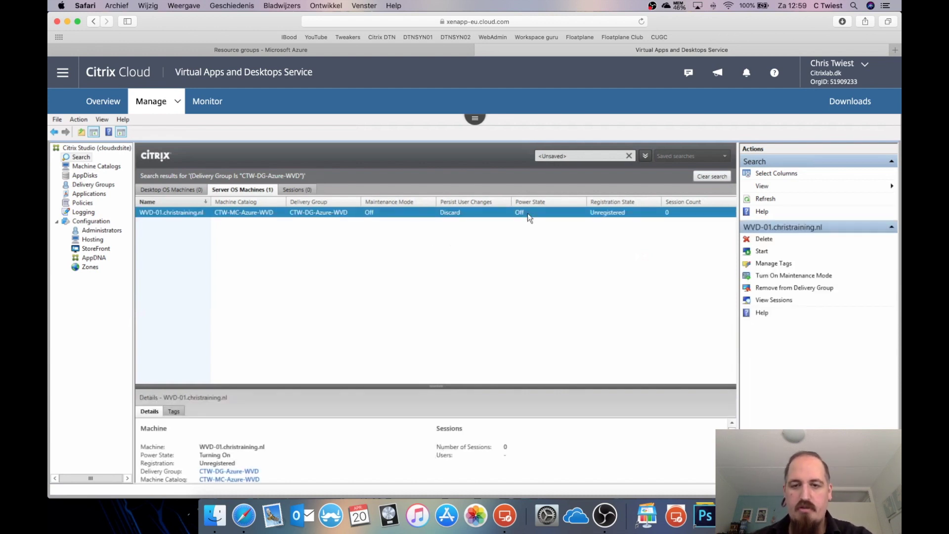
right_click(528, 213)
click(555, 228)
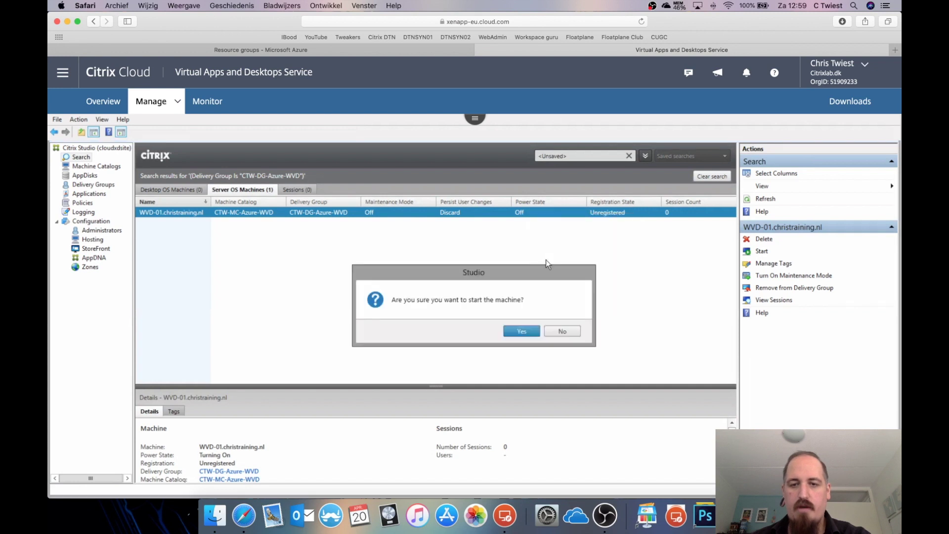
click(512, 329)
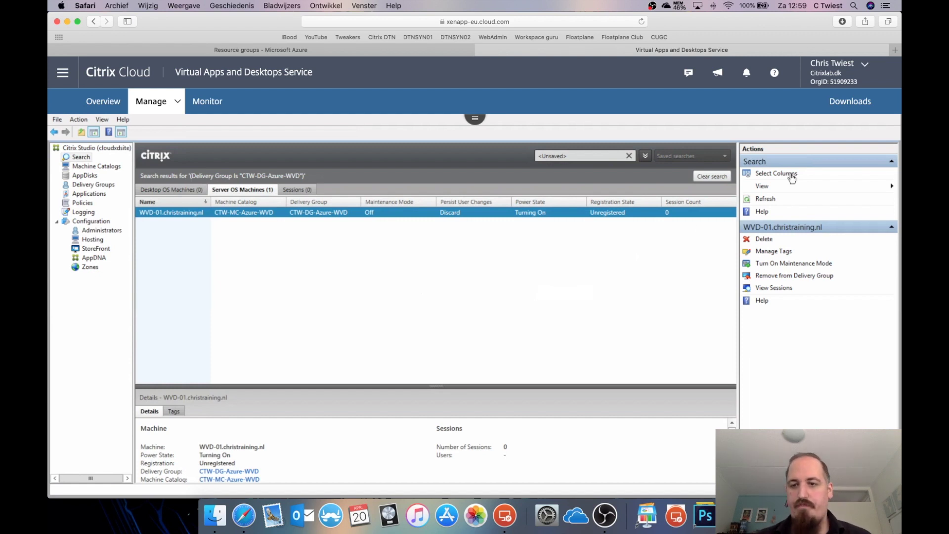
click(773, 201)
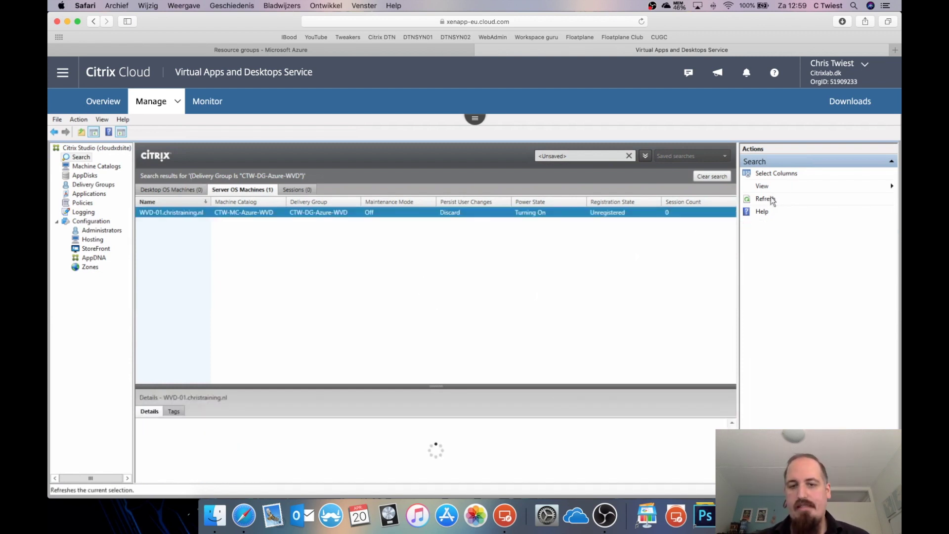
click(299, 50)
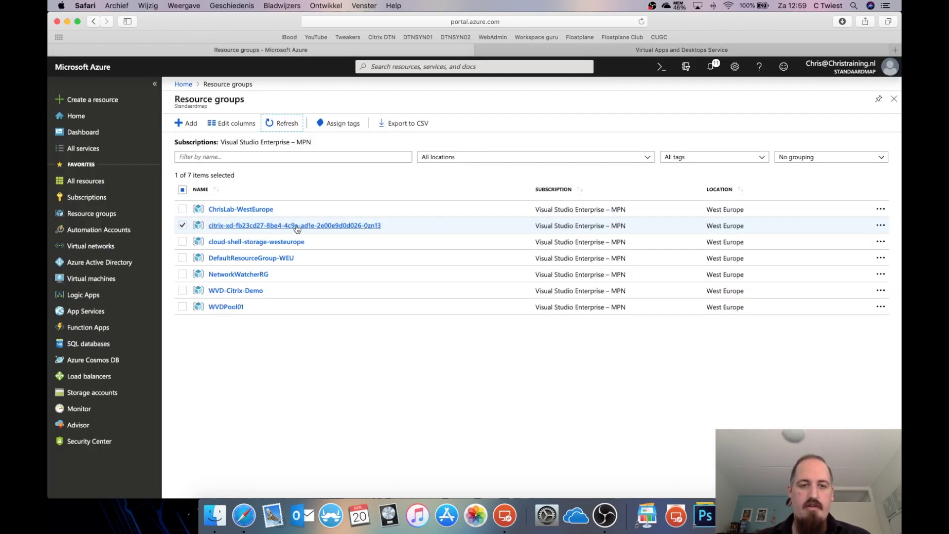
Step: Check WVD-01 in the citrix-xd resource group's Virtual machines list, then refresh it in Citrix Studio
click(283, 123)
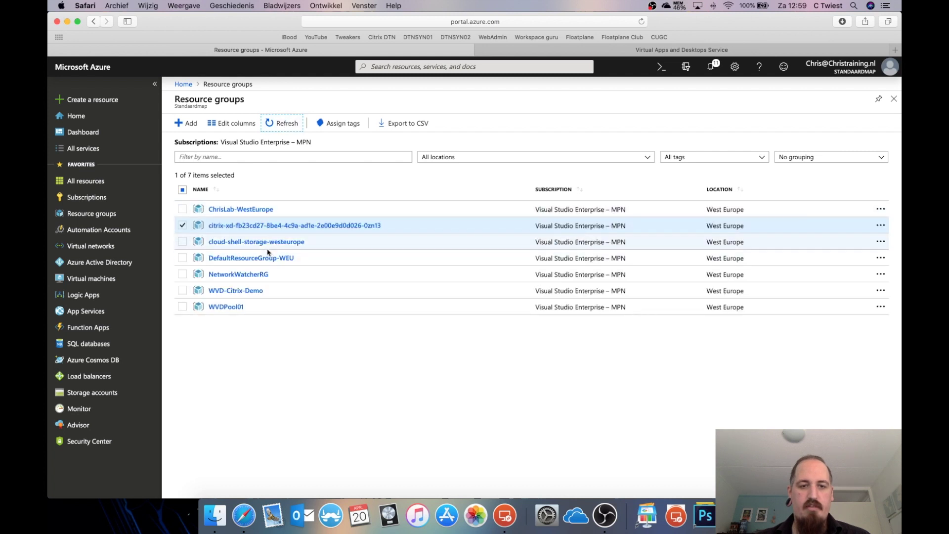
click(371, 226)
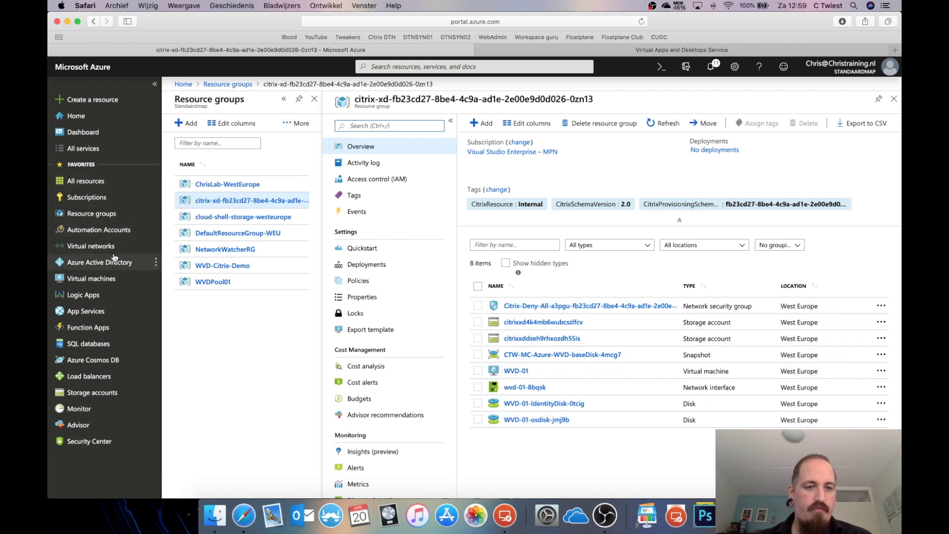
click(99, 277)
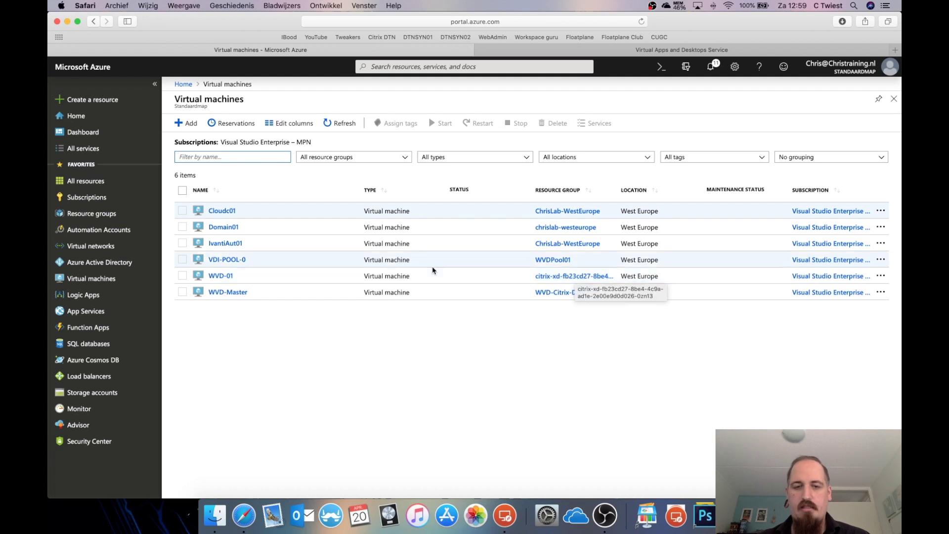
click(341, 123)
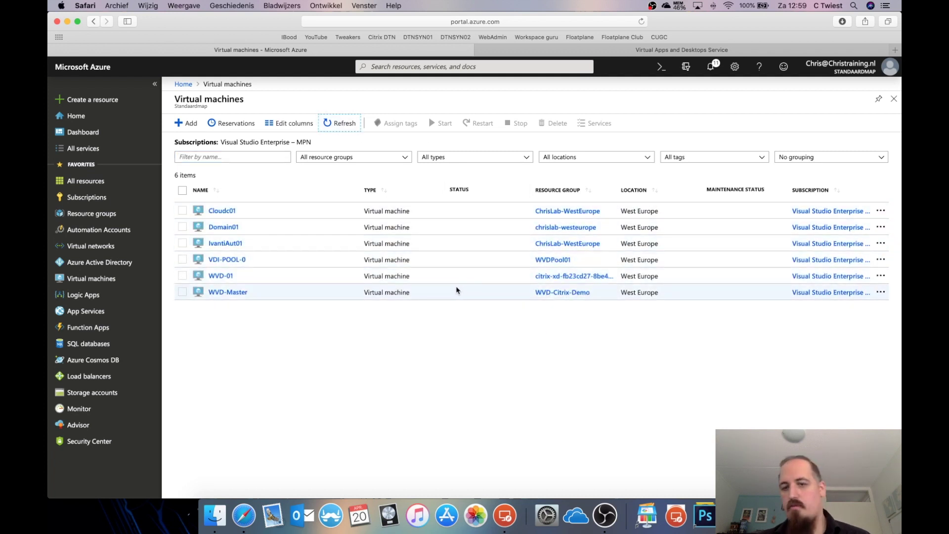
click(667, 49)
click(766, 199)
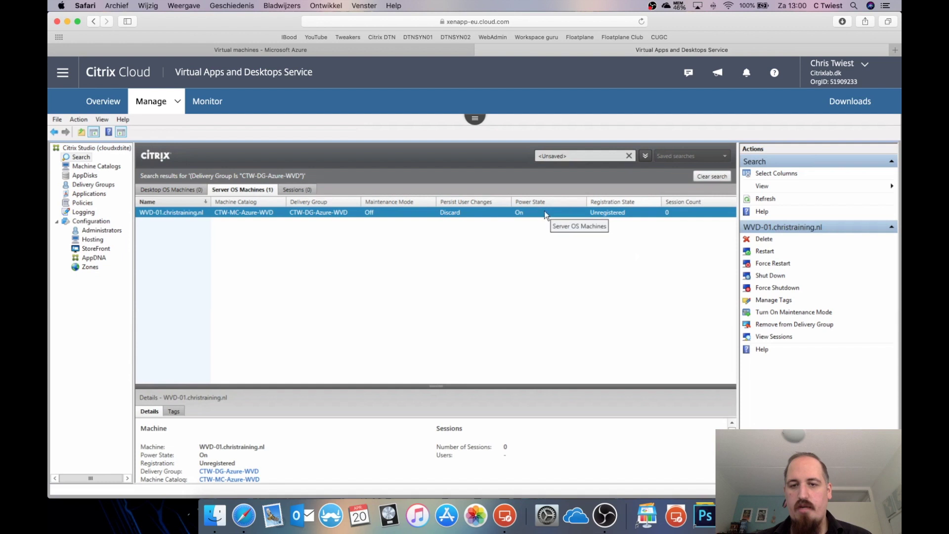
Step: Refresh until WVD-01 shows Registered, then view the Machine Catalogs list
click(765, 199)
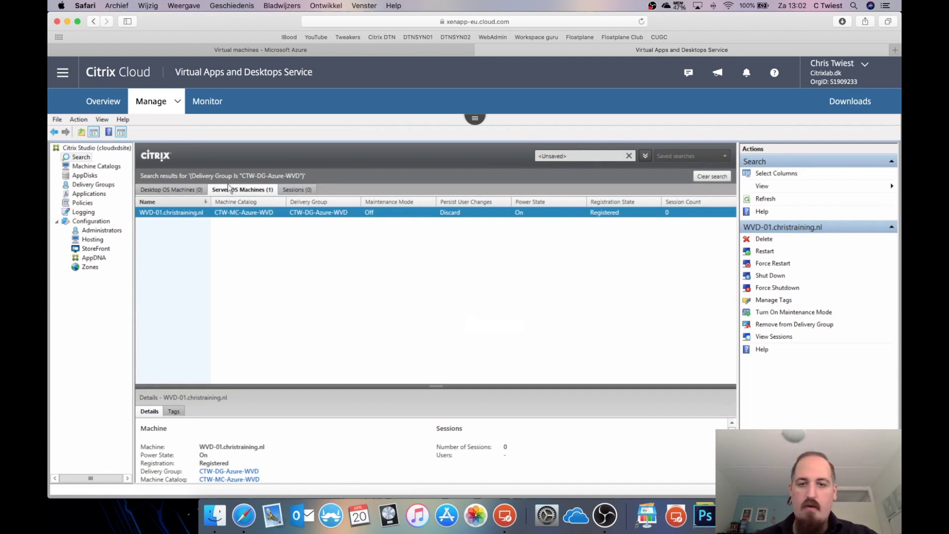
click(113, 168)
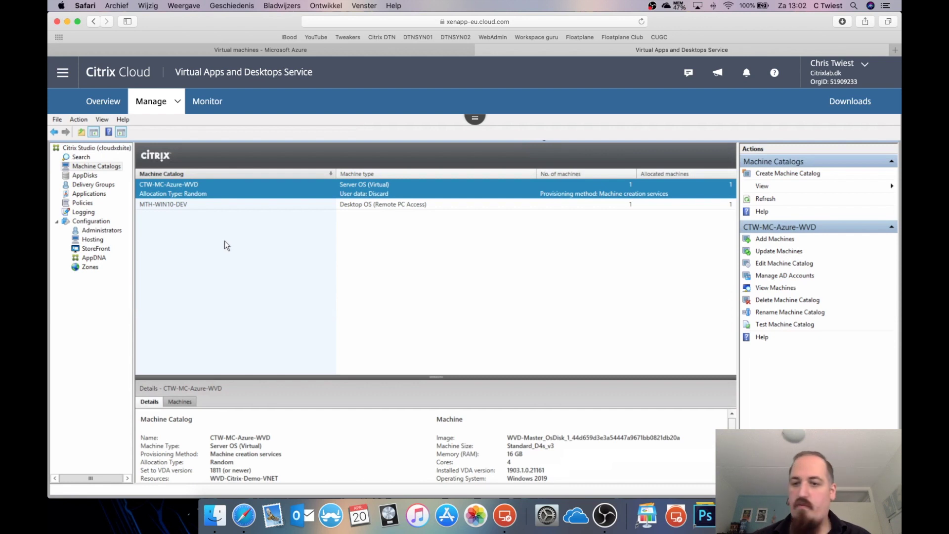
click(62, 73)
Step: Open Manage Subscribers for the CTW-DG-Azure-WVD (Desktops) offering in the Library
click(97, 156)
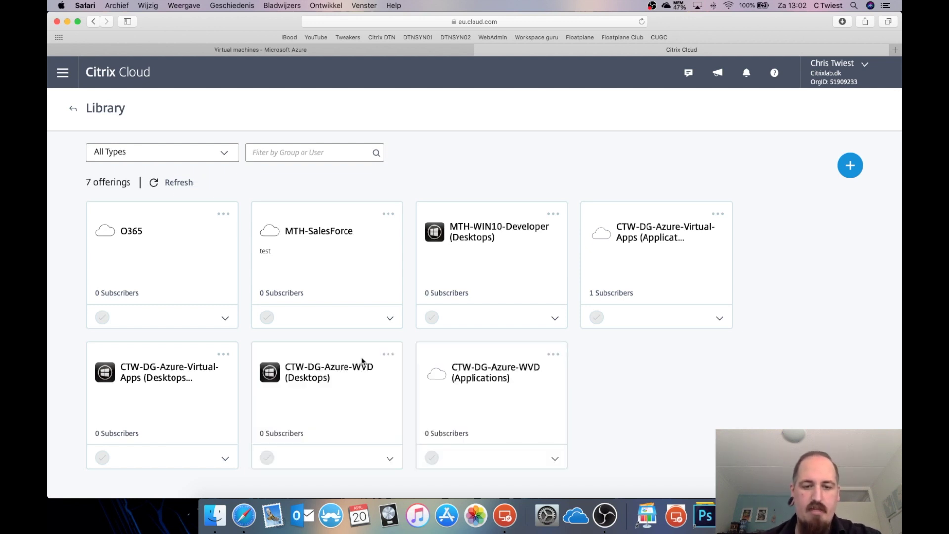
click(386, 355)
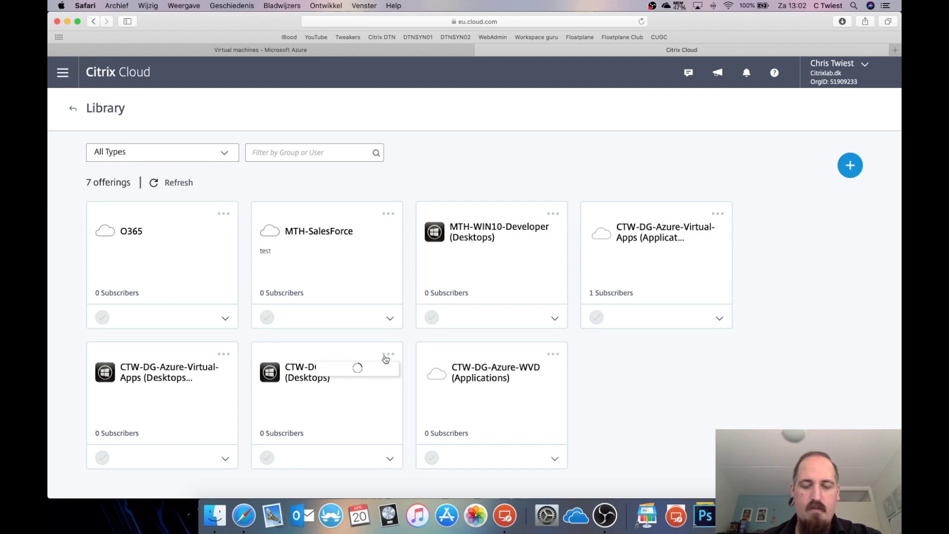
click(377, 369)
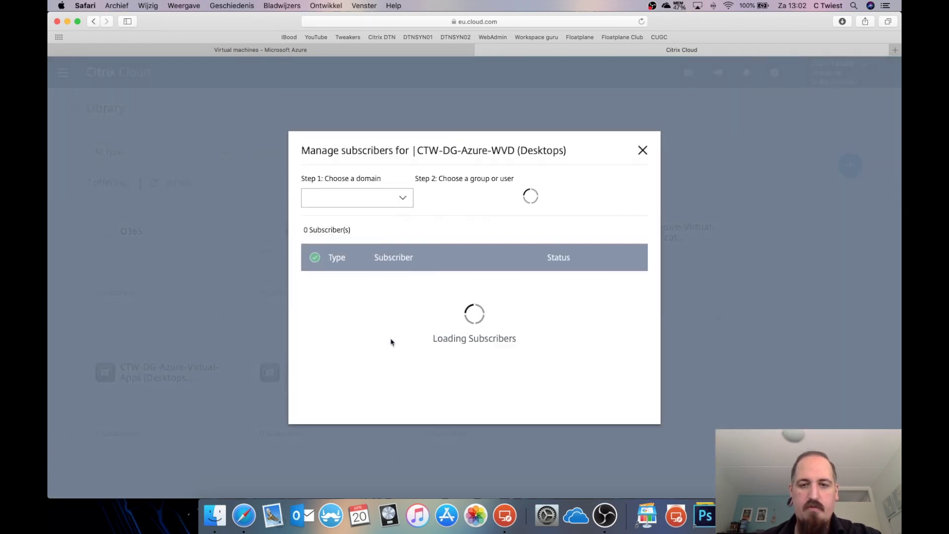
Step: Search 'test' and subscribe both test users to the offering
click(468, 198)
text(test)
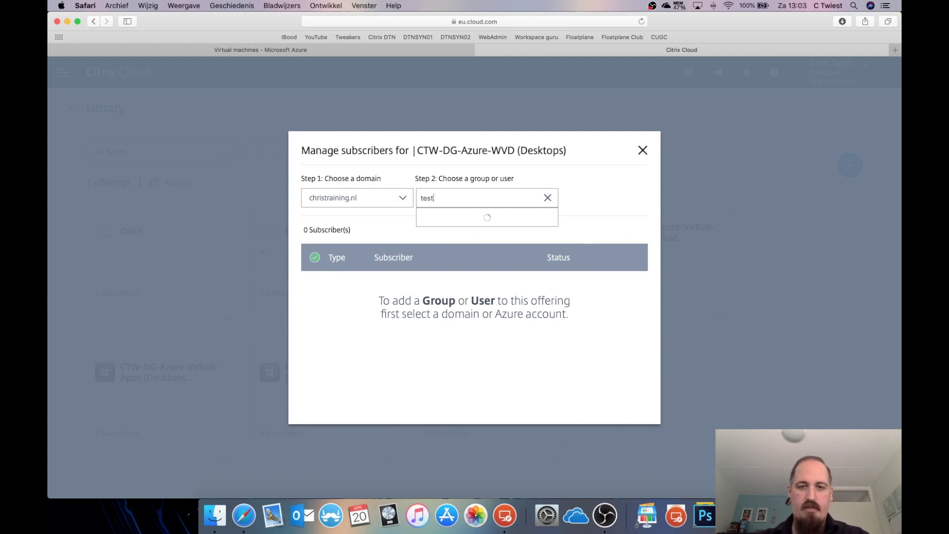
click(453, 241)
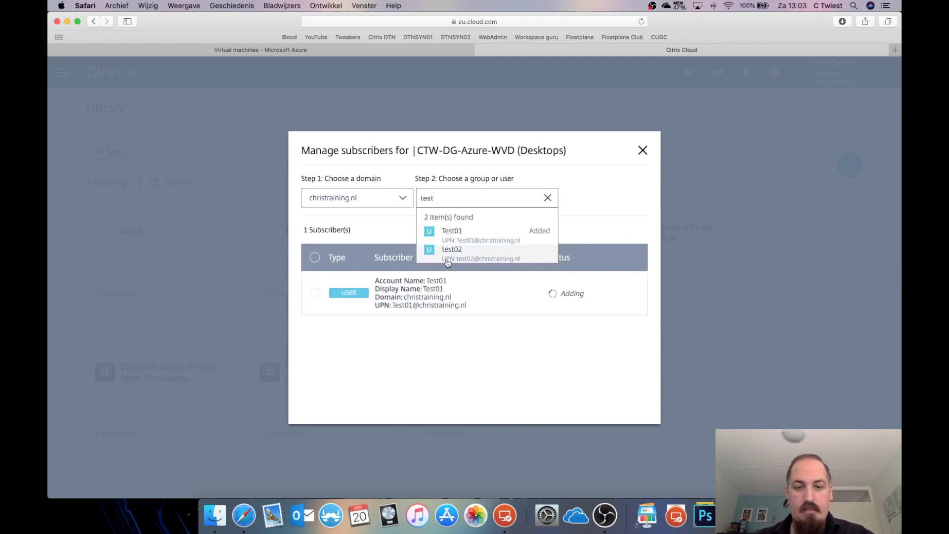
click(452, 251)
click(557, 373)
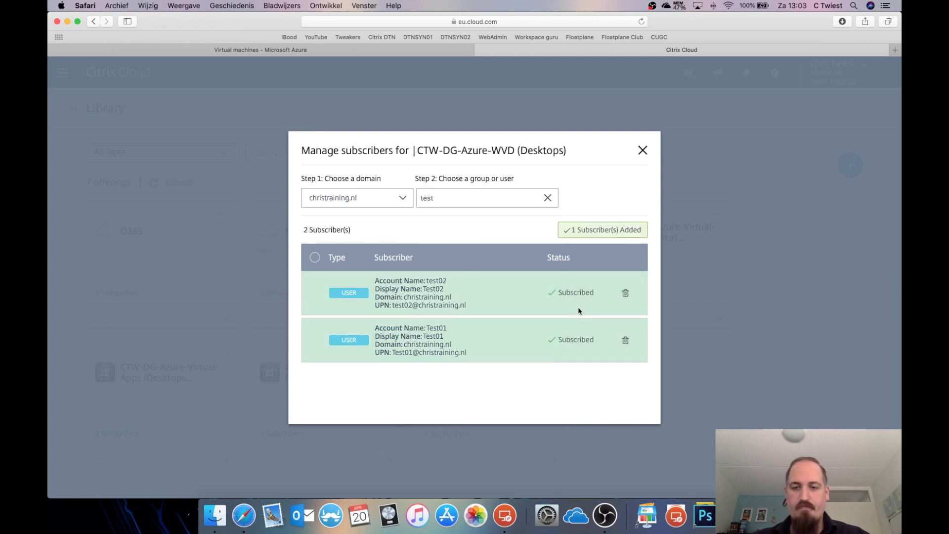
click(642, 151)
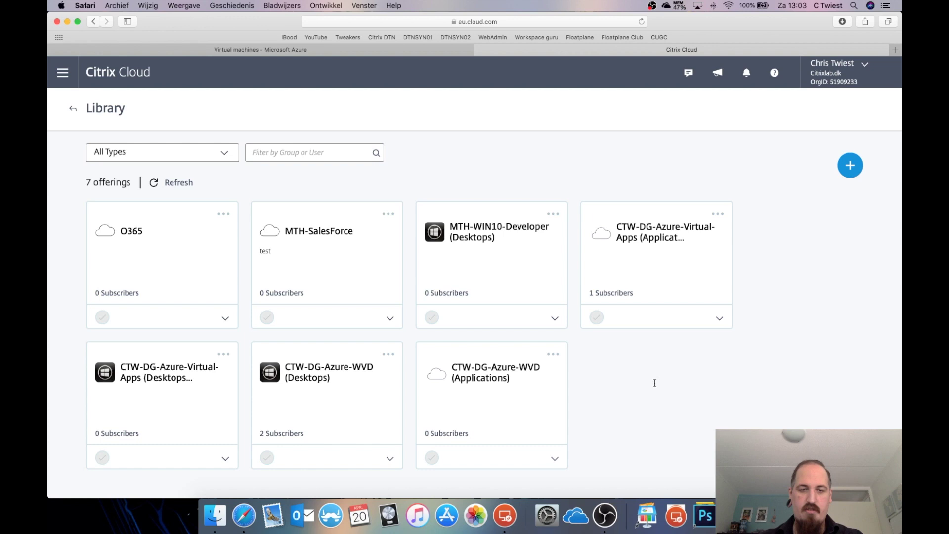
Step: Open Firefox and load citrixcta.cloud.com
key(super+space)
text(firefox)
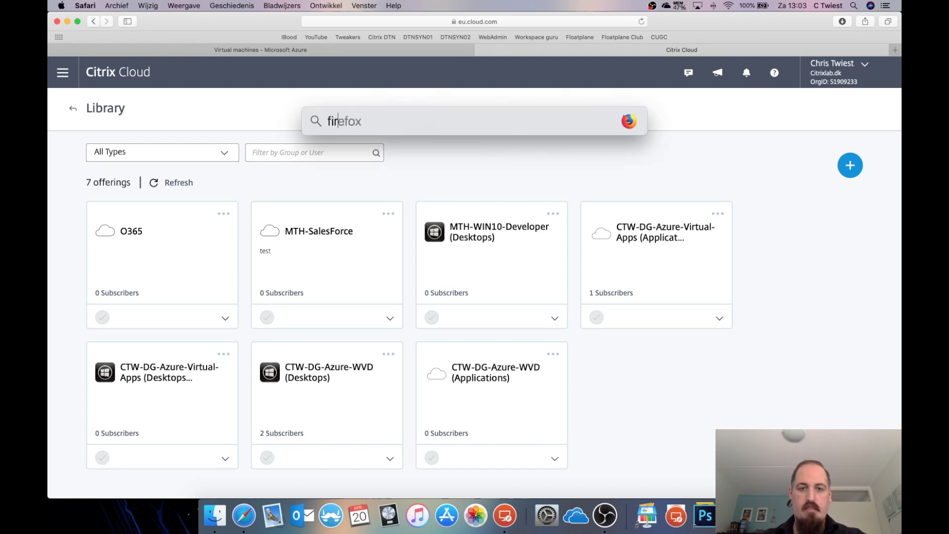
key(Return)
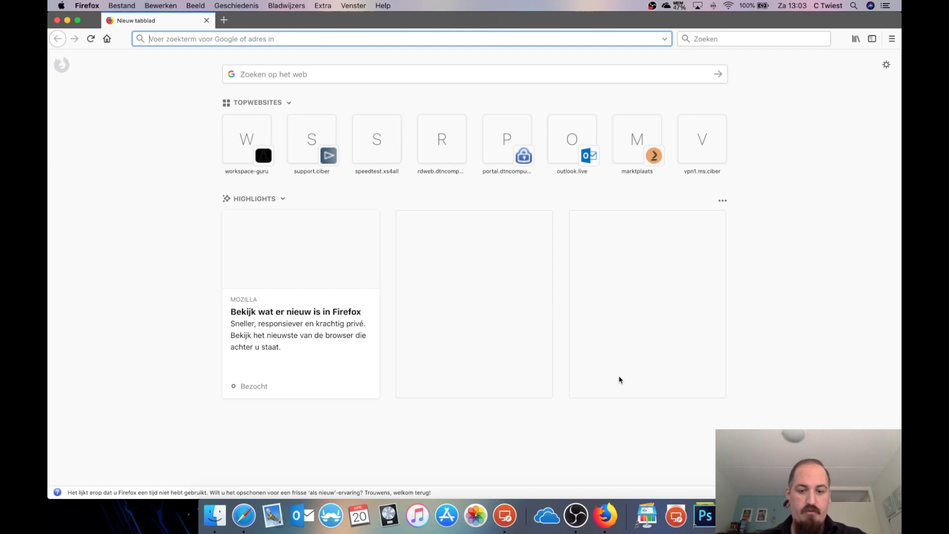
text(citrixc)
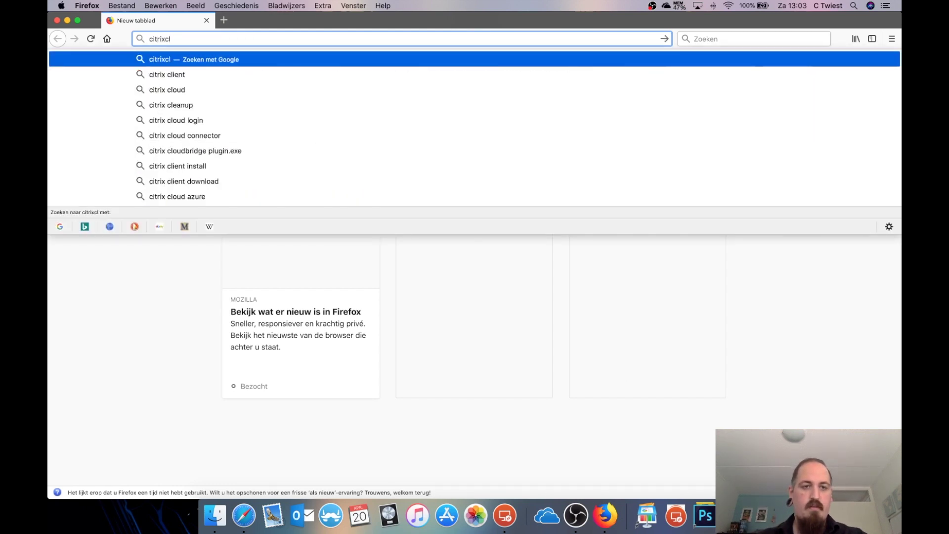
text(ta.cloud.com)
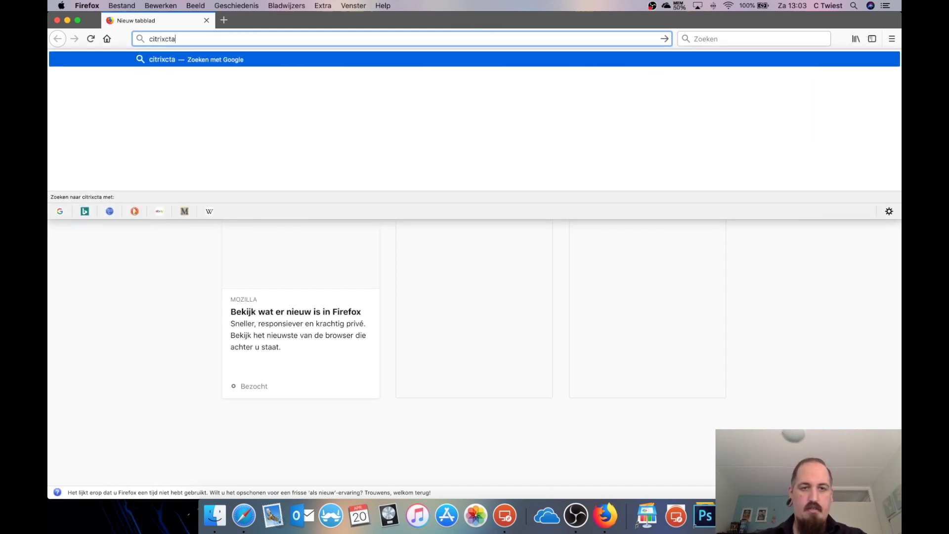
key(Return)
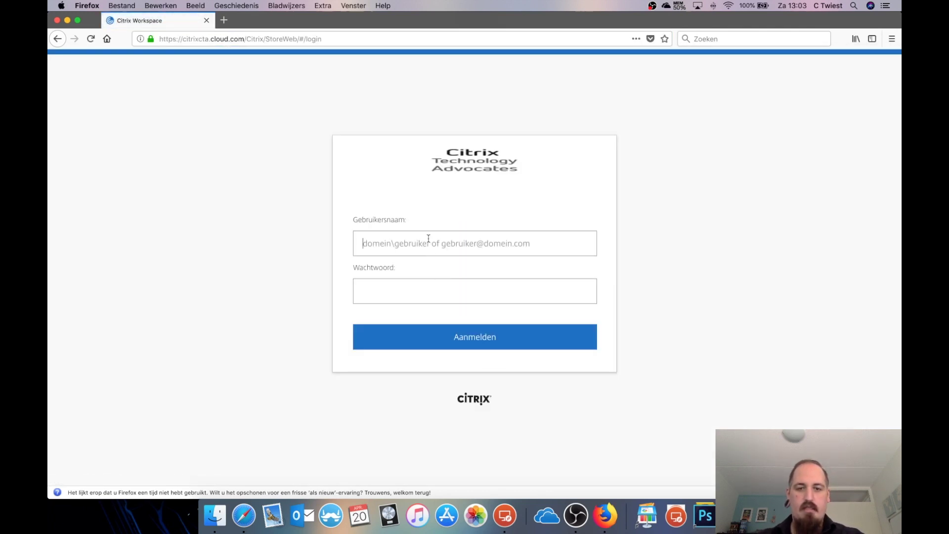
Step: Sign in with the first test user's username and password
text(chri)
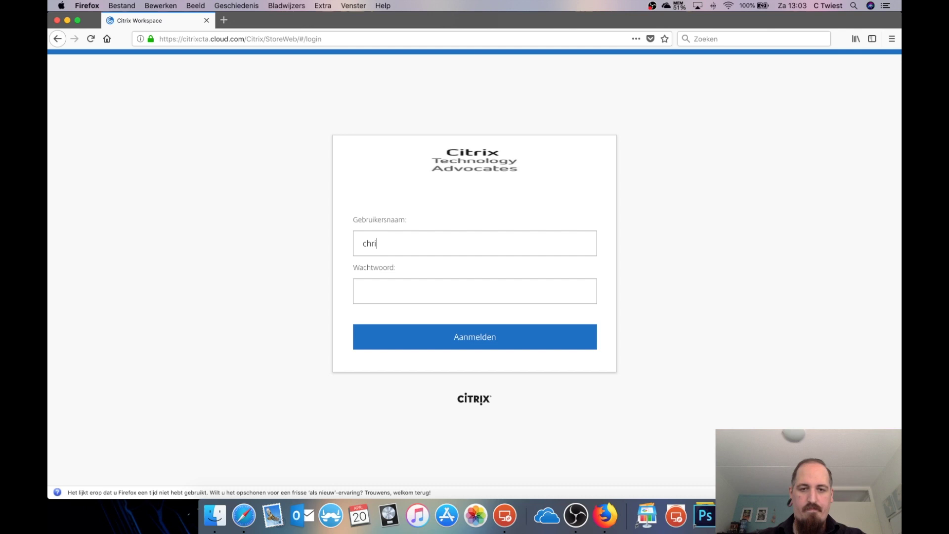
text(straining\test01)
key(Tab)
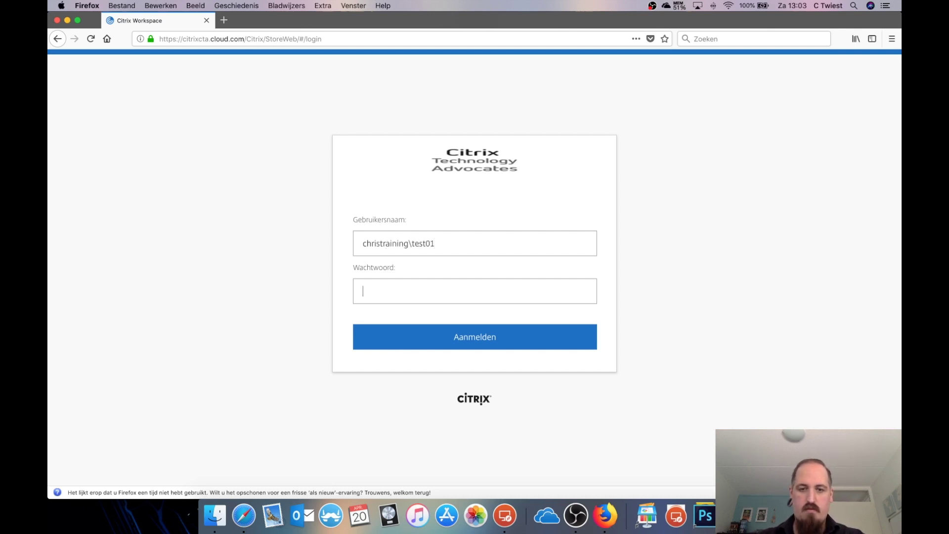
text(•••••••••••)
key(Return)
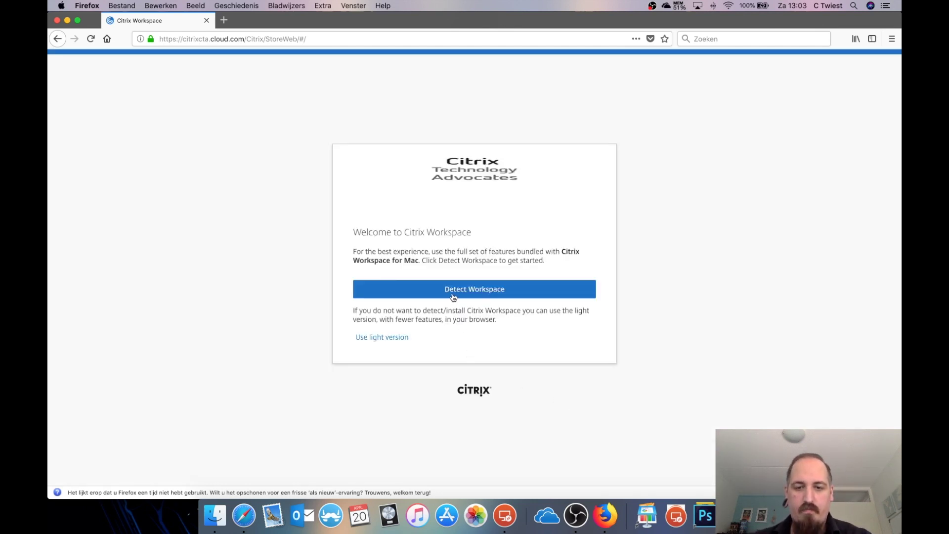
Step: Detect the installed Citrix Workspace app and allow the Citrix Workspace Launcher to run
click(447, 296)
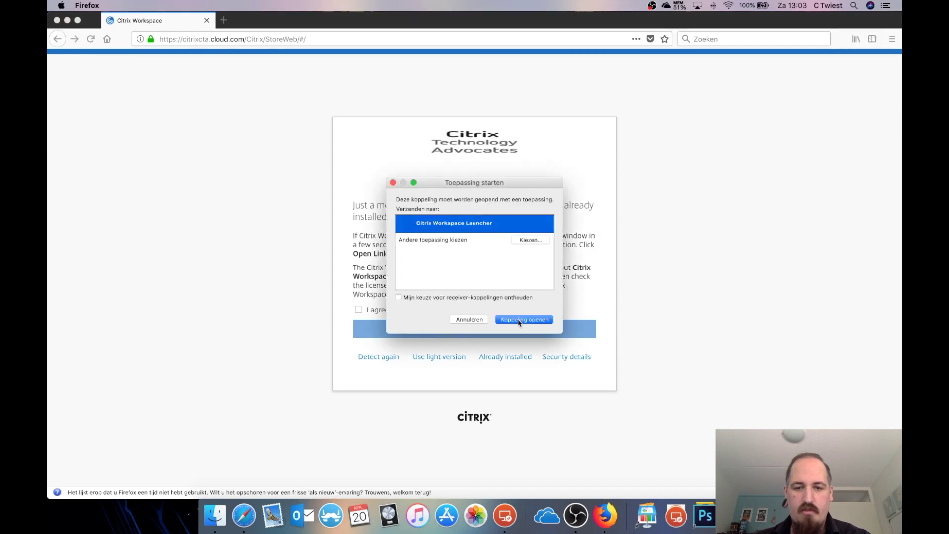
click(521, 320)
click(569, 195)
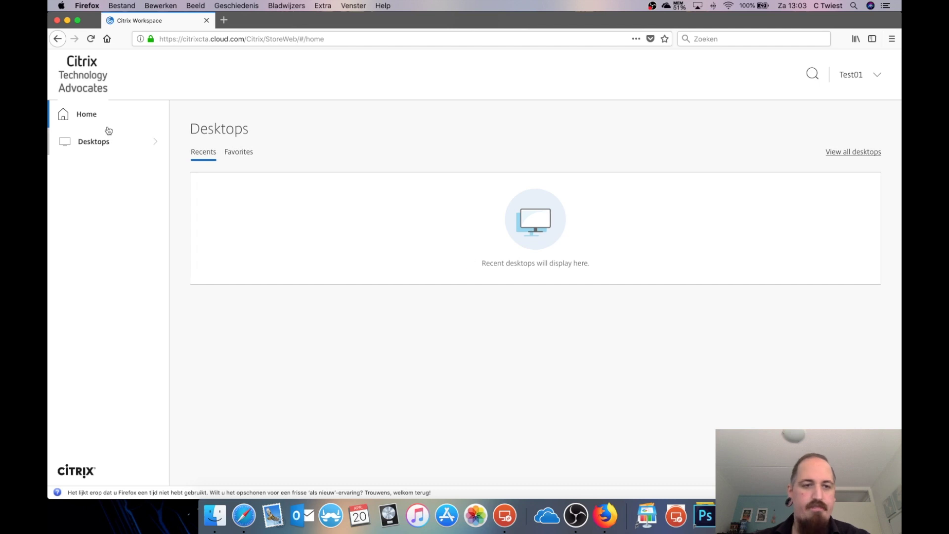
Step: Launch the Windows 10 MU desktop from Desktops > All Desktops
click(98, 142)
click(95, 187)
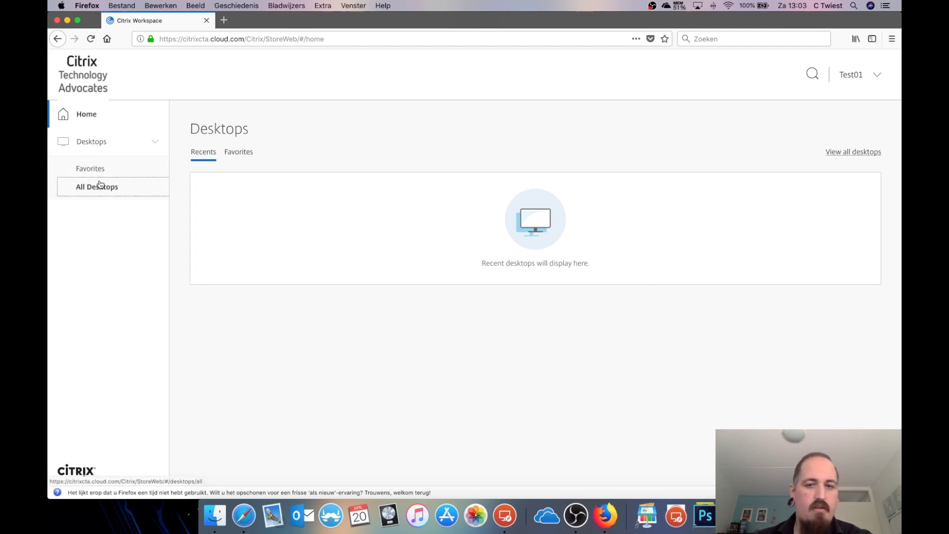
click(268, 175)
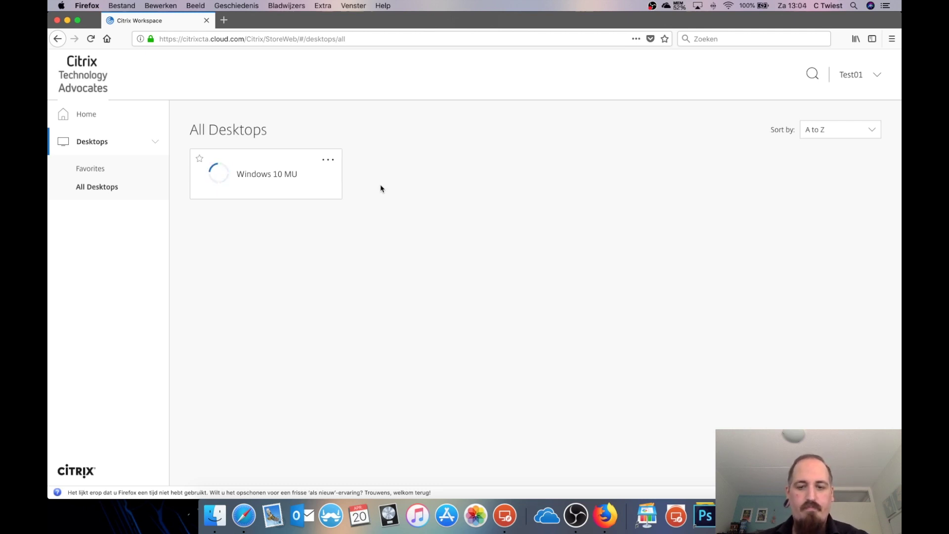
click(526, 321)
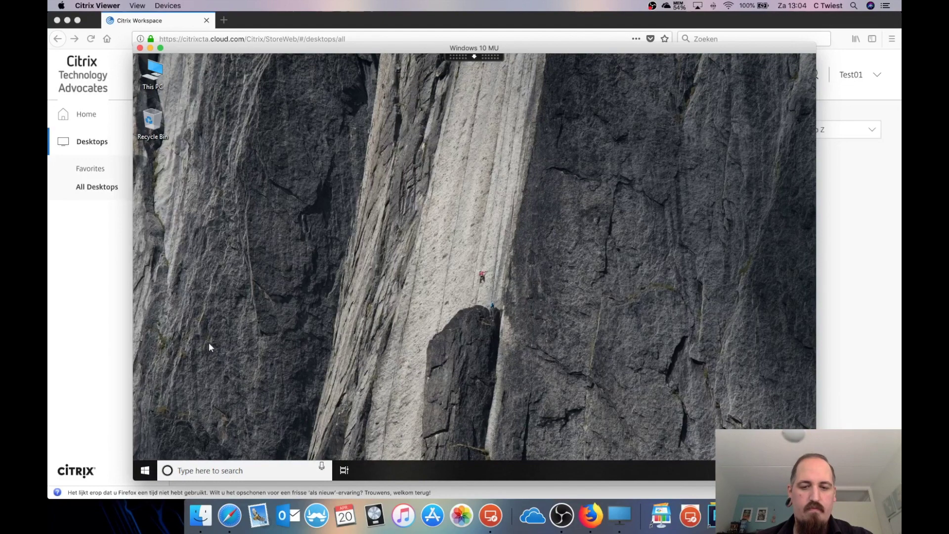
Step: Start Excel from the Start menu app list in the Windows 10 MU session
key(super)
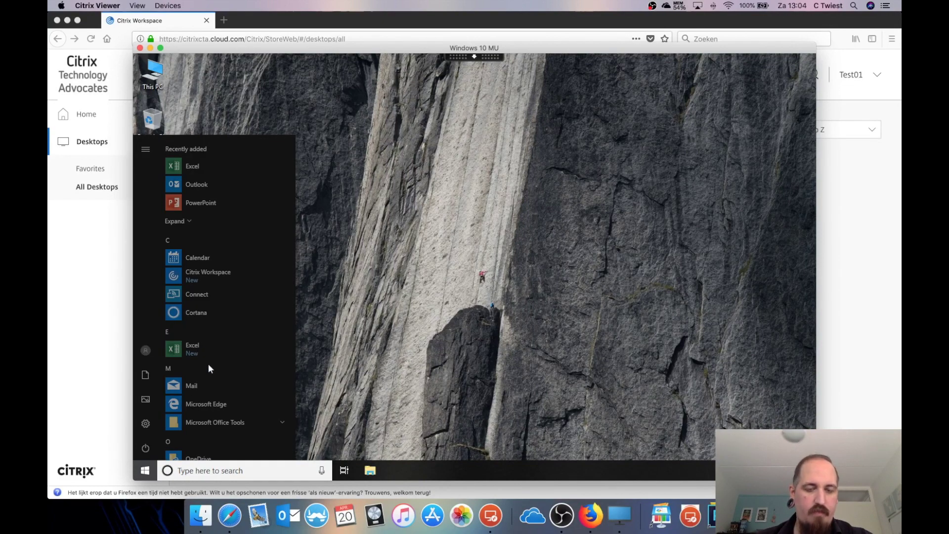
click(153, 466)
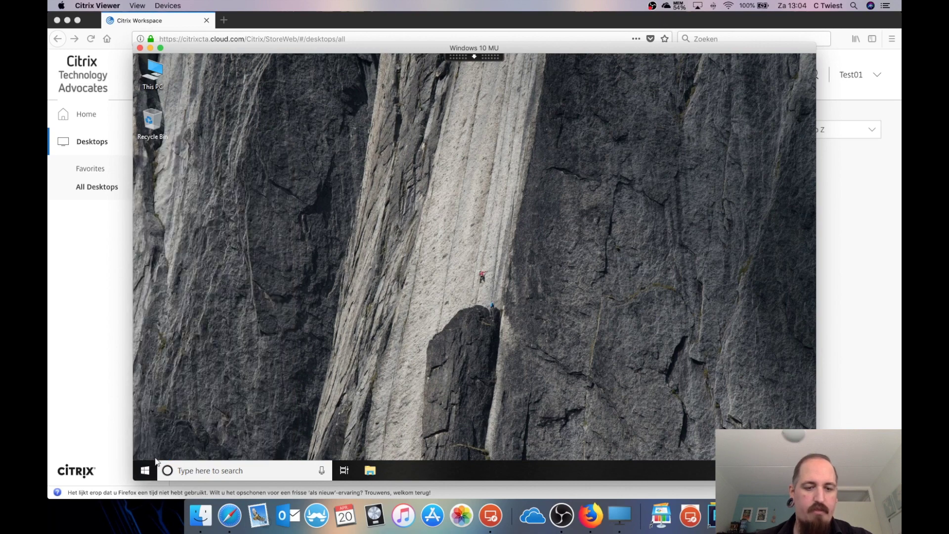
click(144, 471)
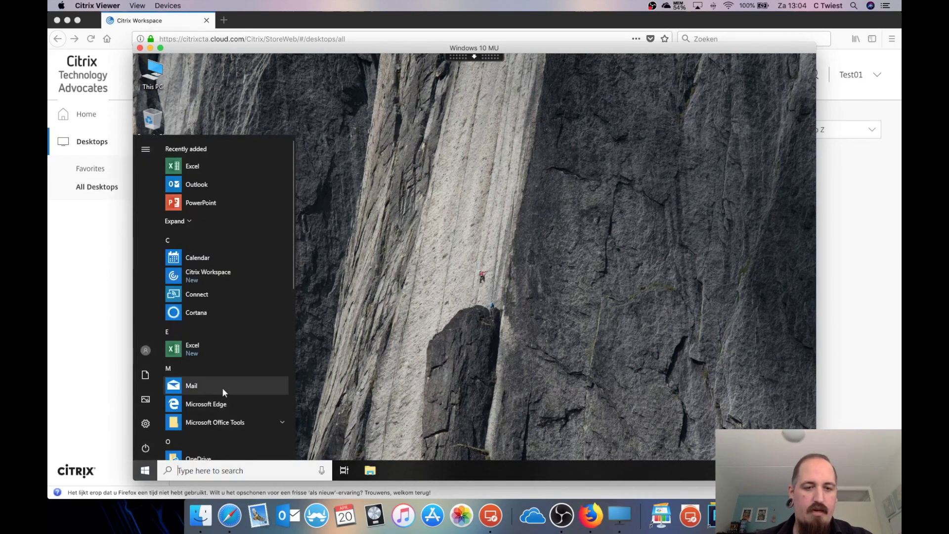
scroll(222, 388, down, 5)
scroll(221, 387, up, 3)
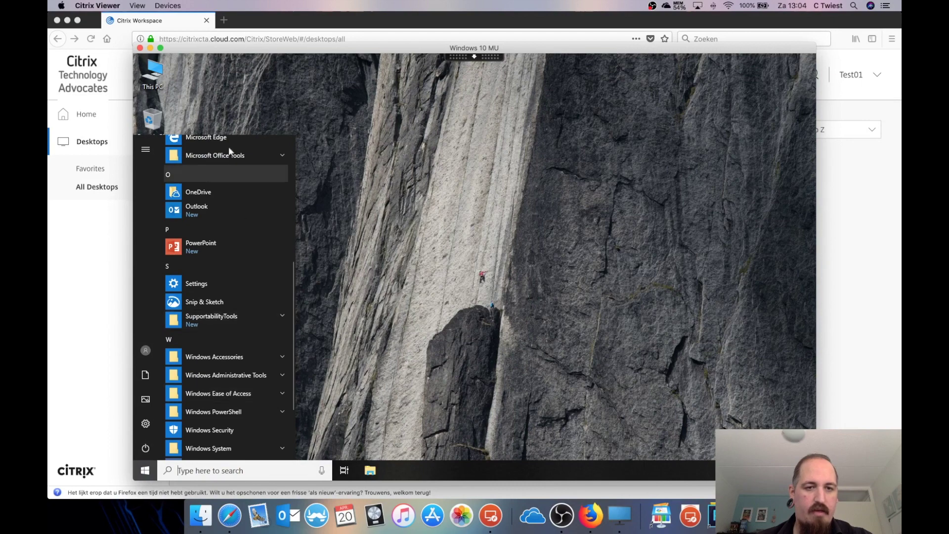
scroll(209, 207, up, 5)
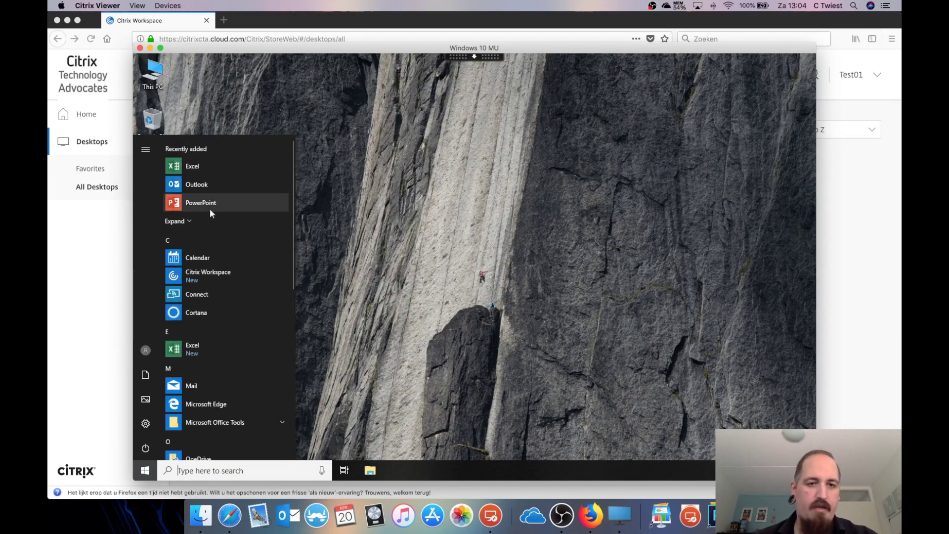
click(195, 348)
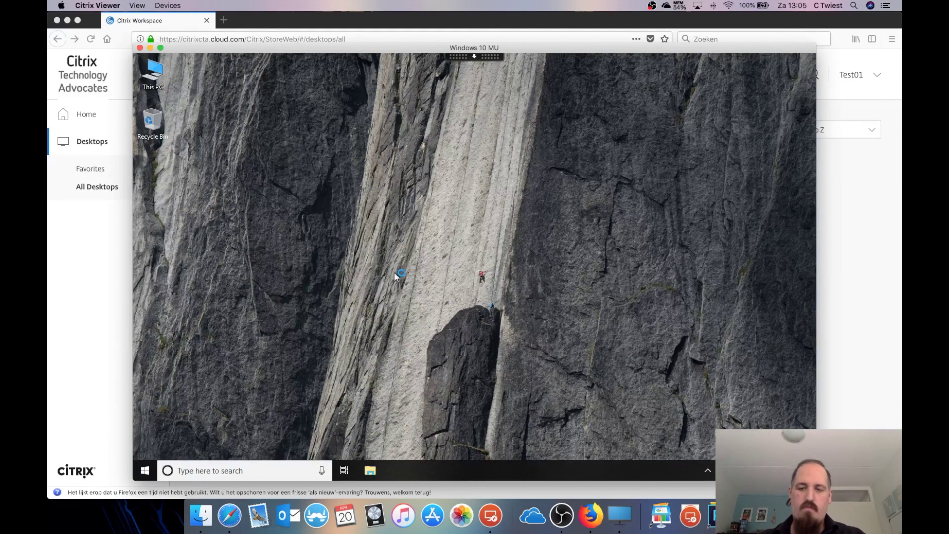
Step: Open Google Chrome and load the citrixcta.cloud.com Workspace site
key(super+space)
text(chrom)
key(Return)
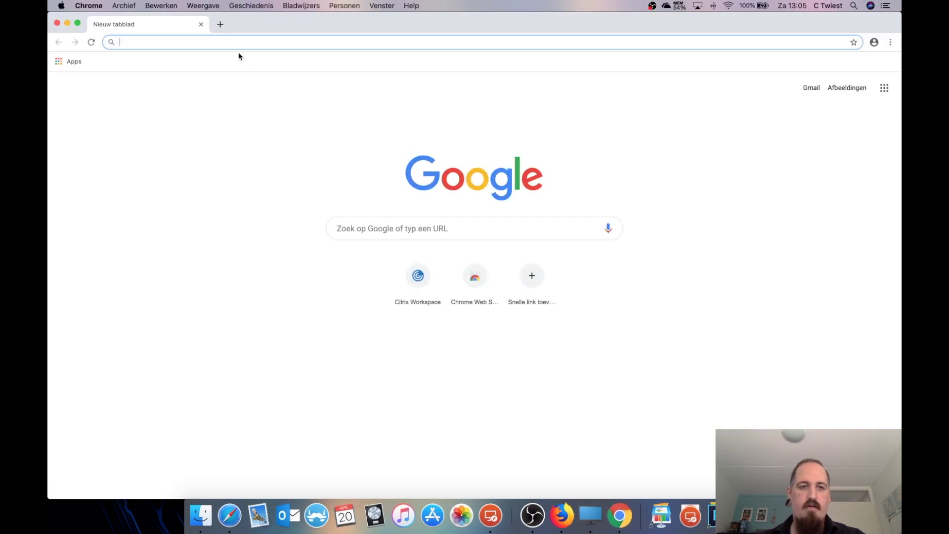
text(citrix)
key(Return)
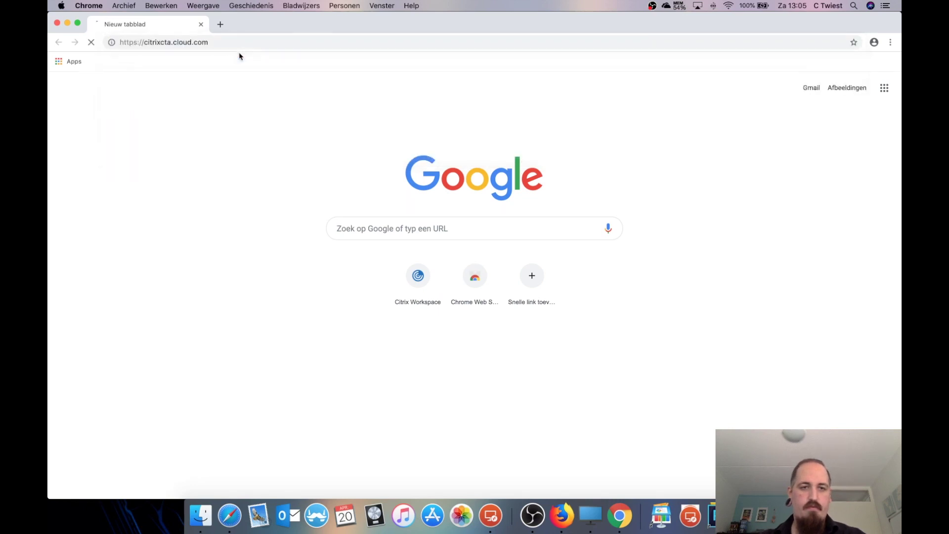
Step: Sign in as the second test user, decline saving the password, and skip Workspace detection
click(392, 256)
text(christraining)
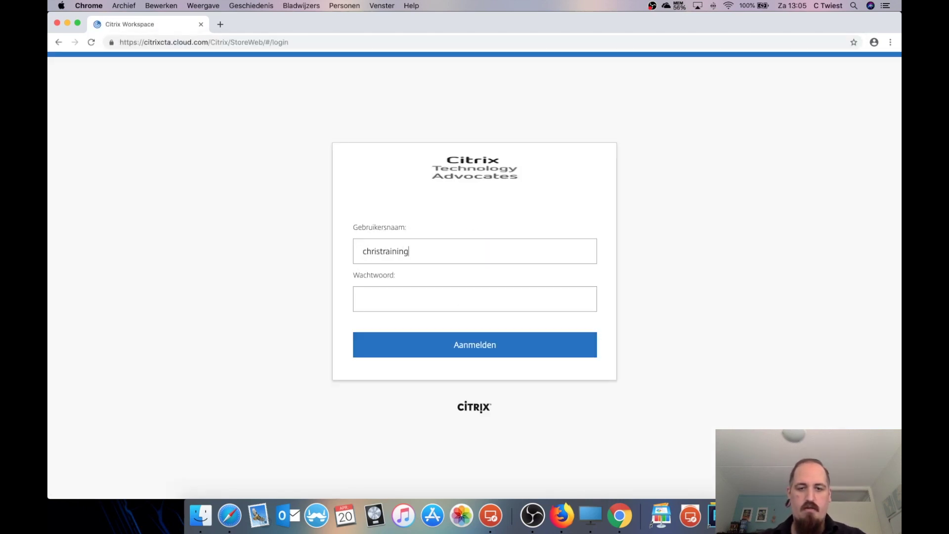
text(\test0)
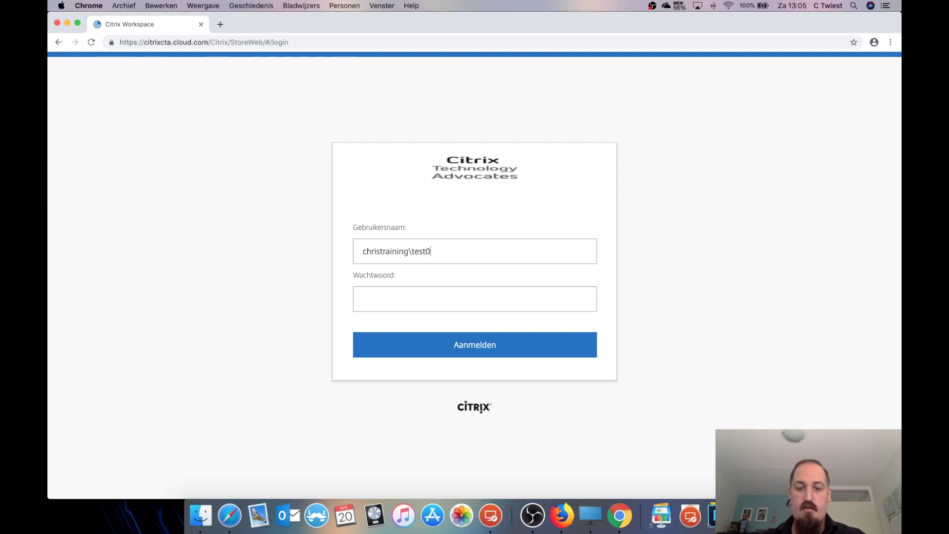
text(p*****)
key(Return)
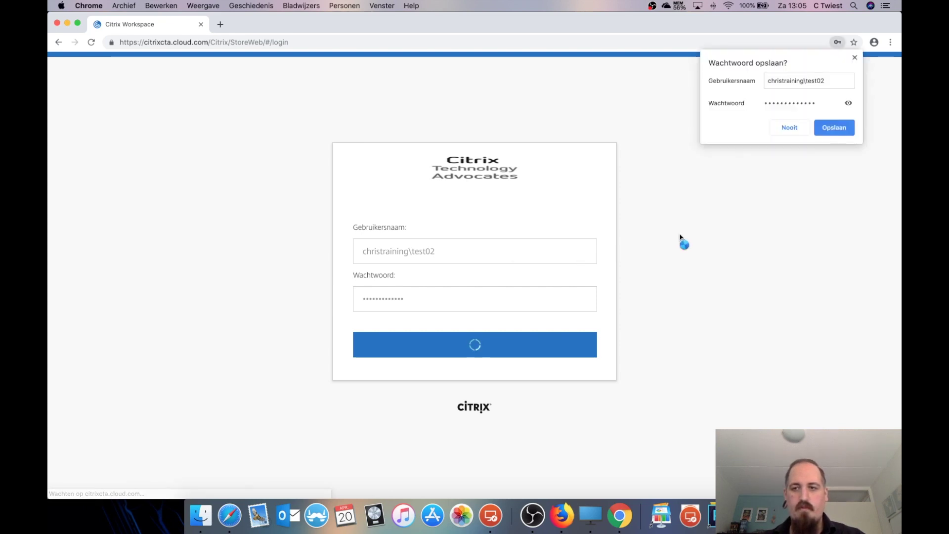
click(499, 287)
text(*************)
key(Return)
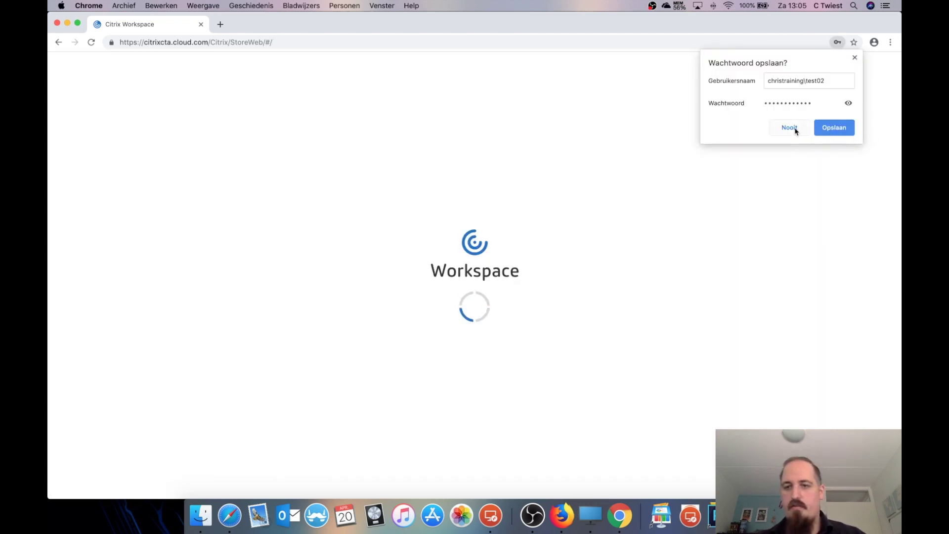
click(791, 129)
click(489, 299)
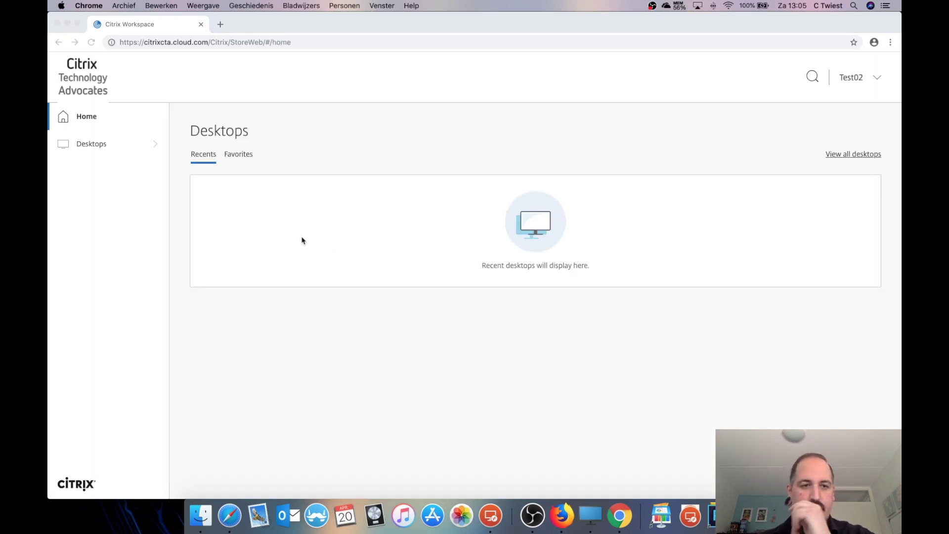
Step: Launch Windows 10 MU from All Desktops, then close the blank Teams window and the Office sign-in prompt
click(102, 145)
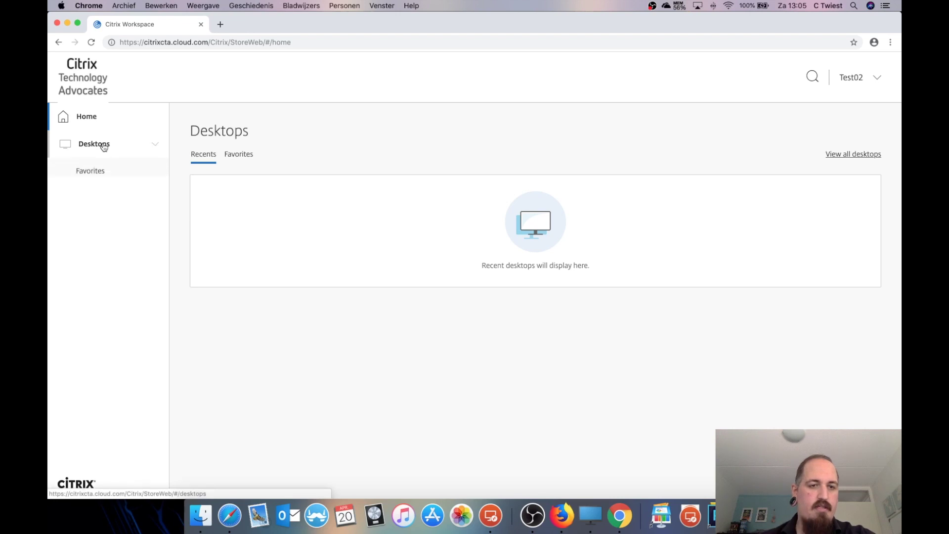
click(123, 189)
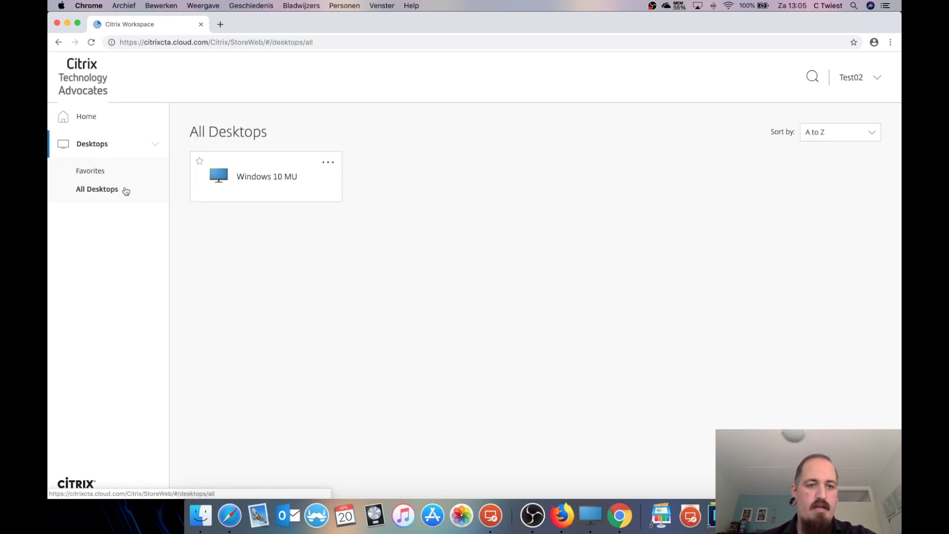
click(274, 188)
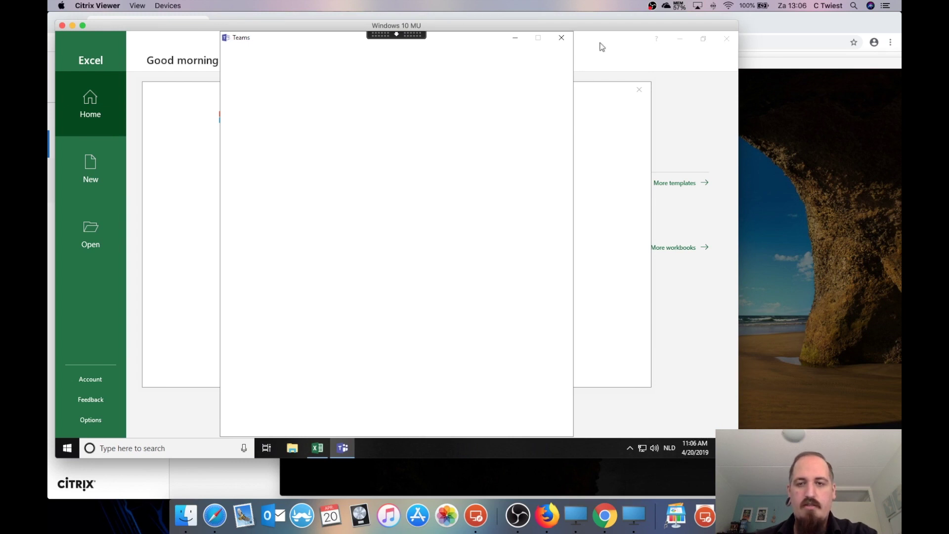
click(562, 38)
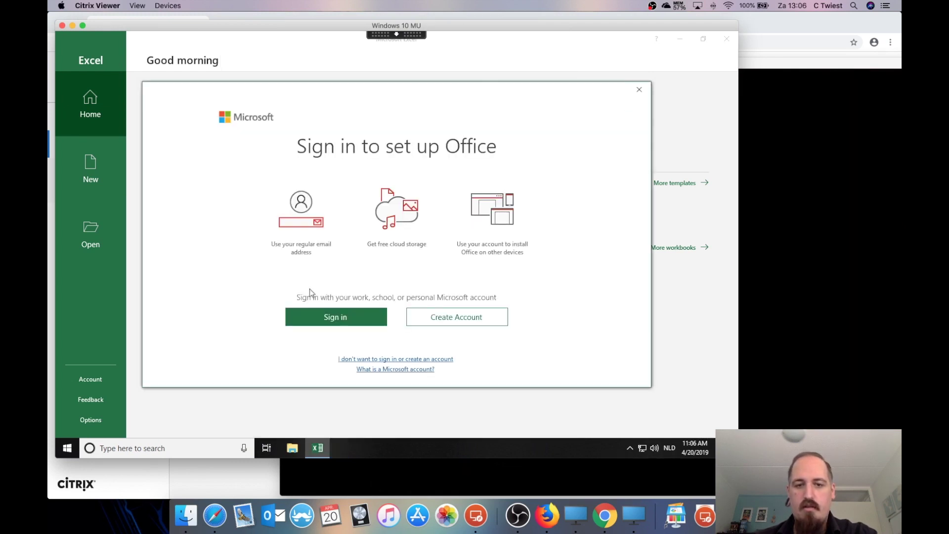
click(639, 90)
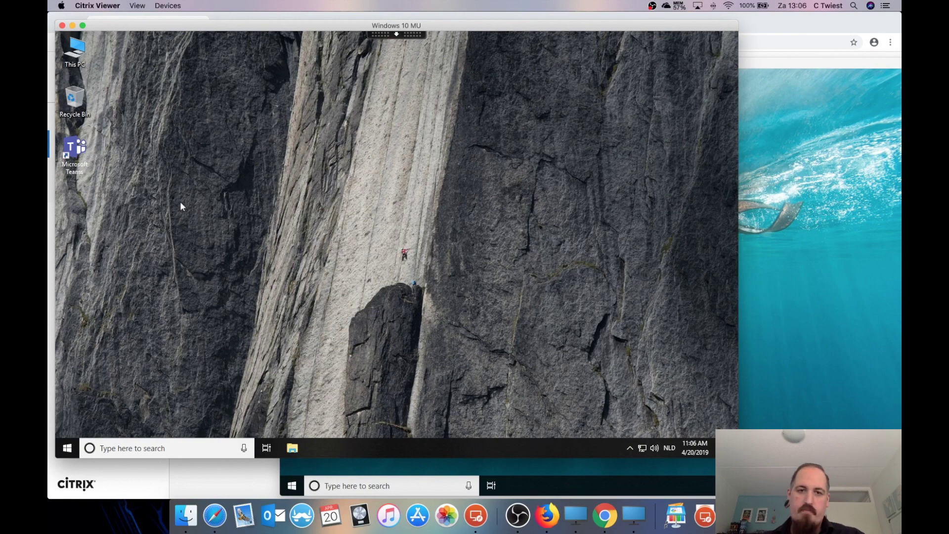
Step: Move the second session's window up and left and bring the first desktop session to the front
click(887, 262)
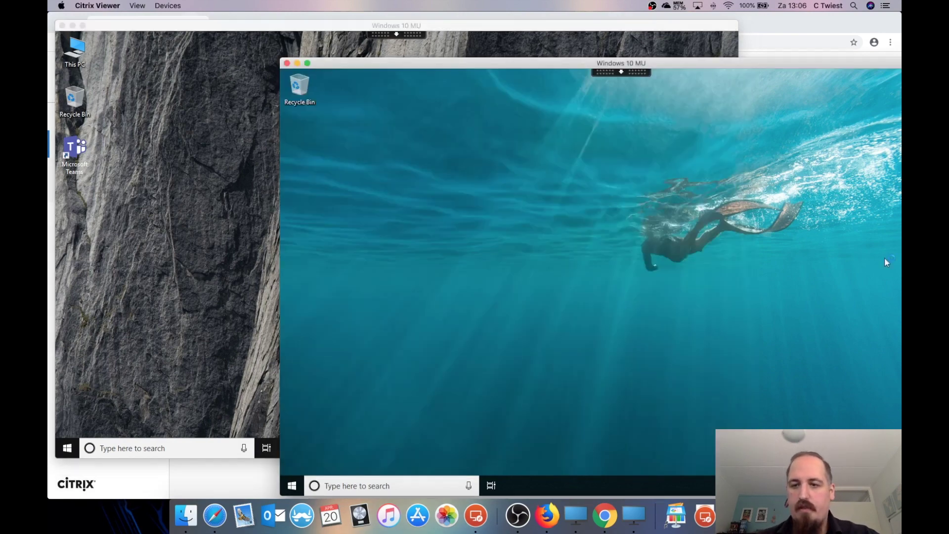
drag(590, 69, 573, 50)
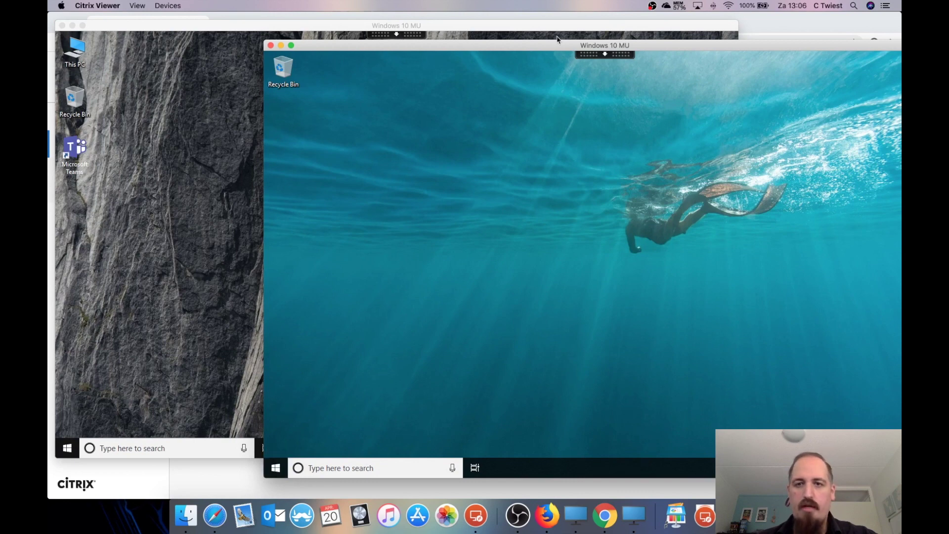
drag(554, 42, 485, 35)
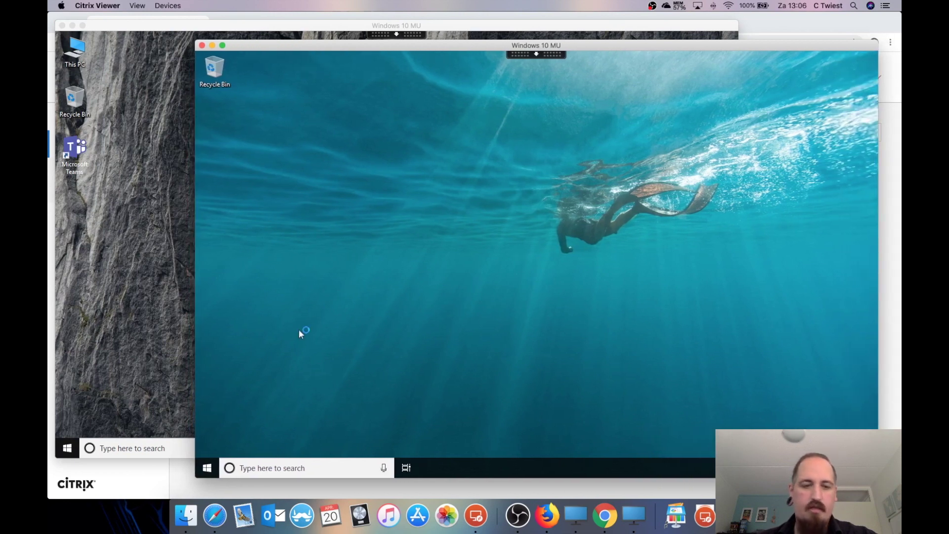
click(207, 466)
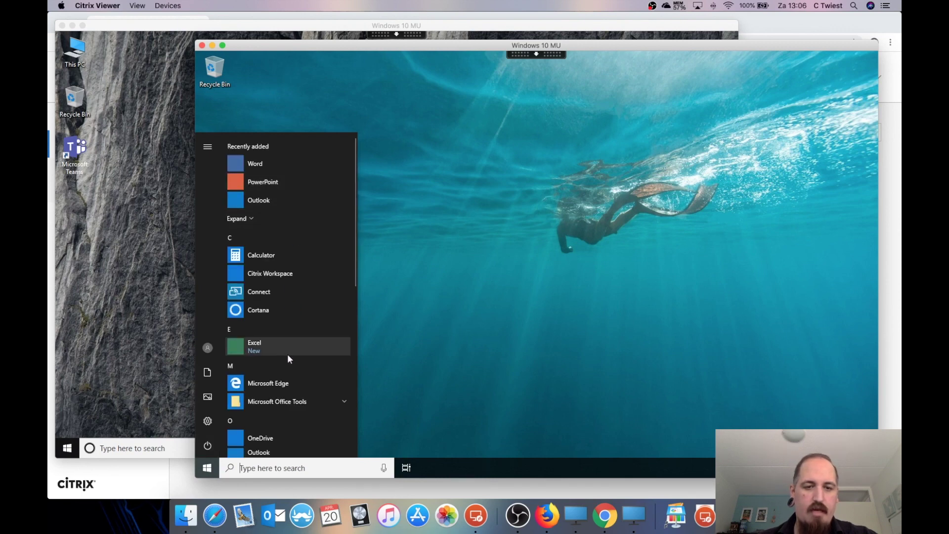
scroll(289, 354, down, 10)
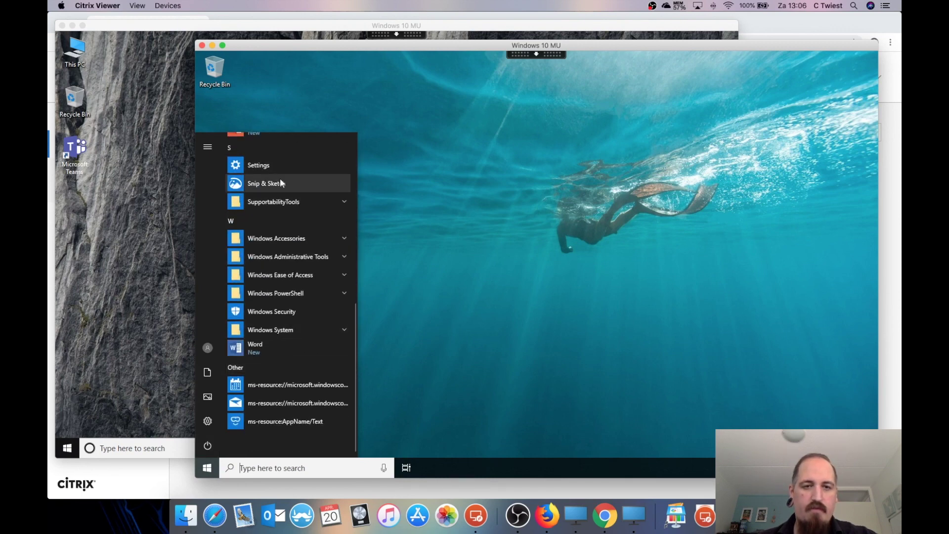
scroll(277, 188, up, 3)
click(556, 220)
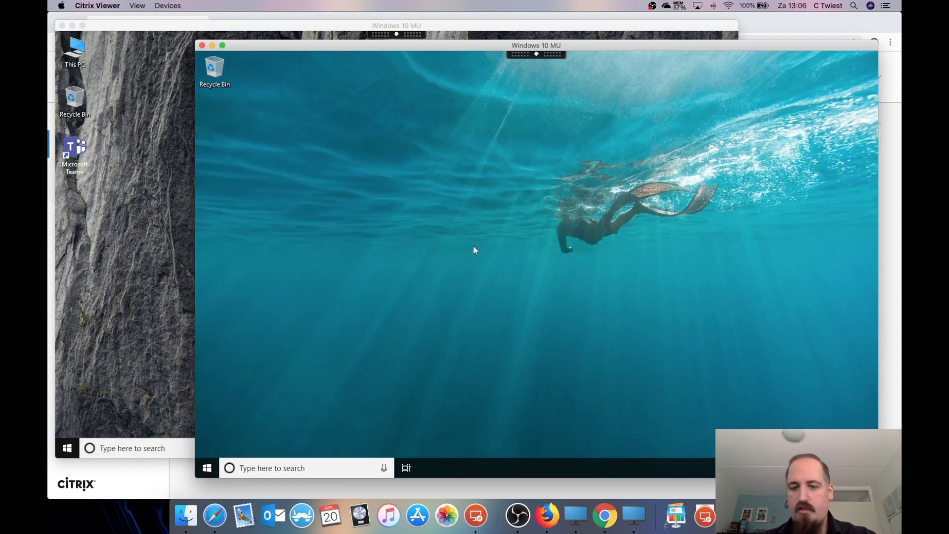
click(150, 289)
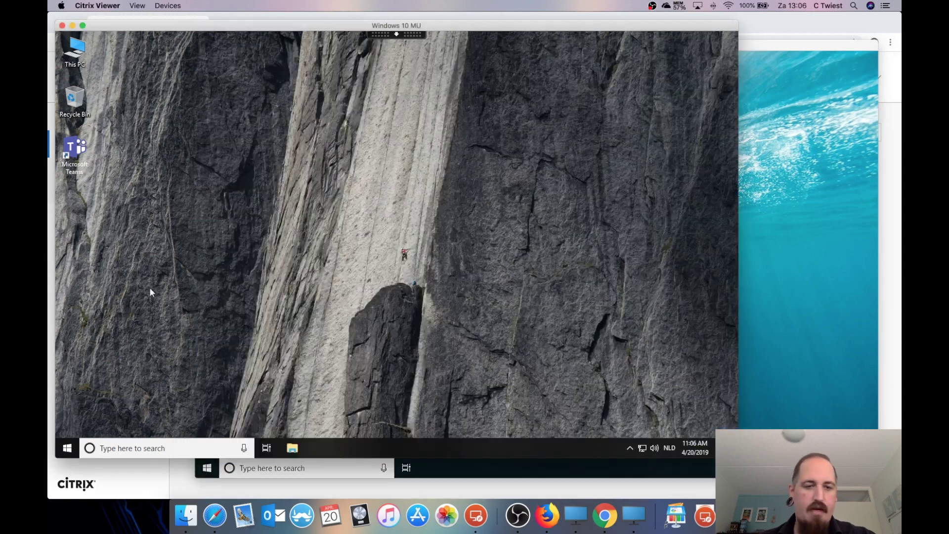
Step: Check Task Manager's Users tab to confirm test01 and test02 are both signed in, then close it
right_click(412, 442)
click(450, 390)
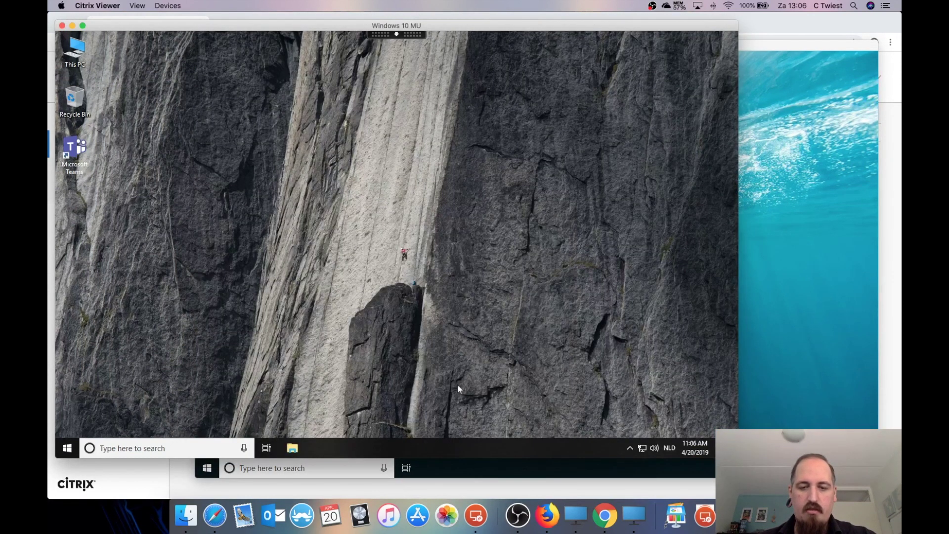
drag(553, 145, 453, 111)
click(386, 133)
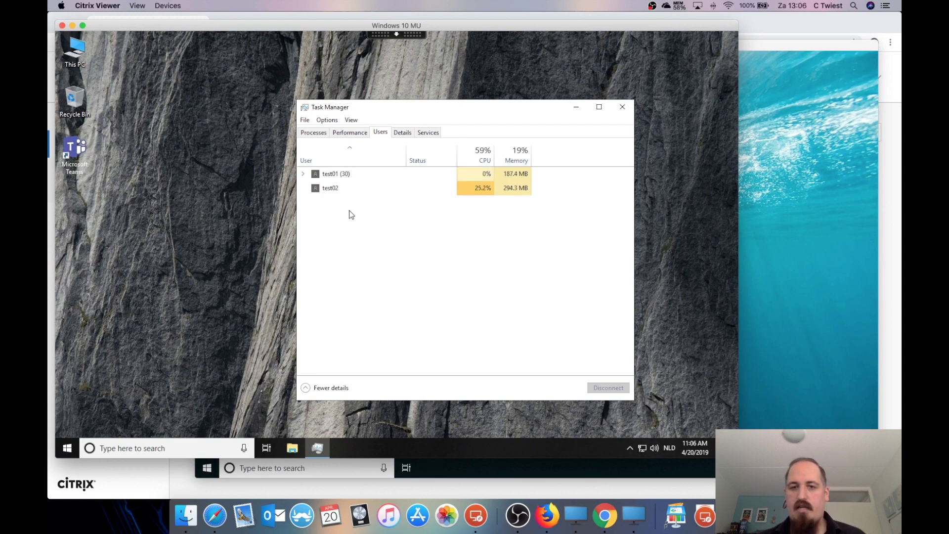
click(622, 107)
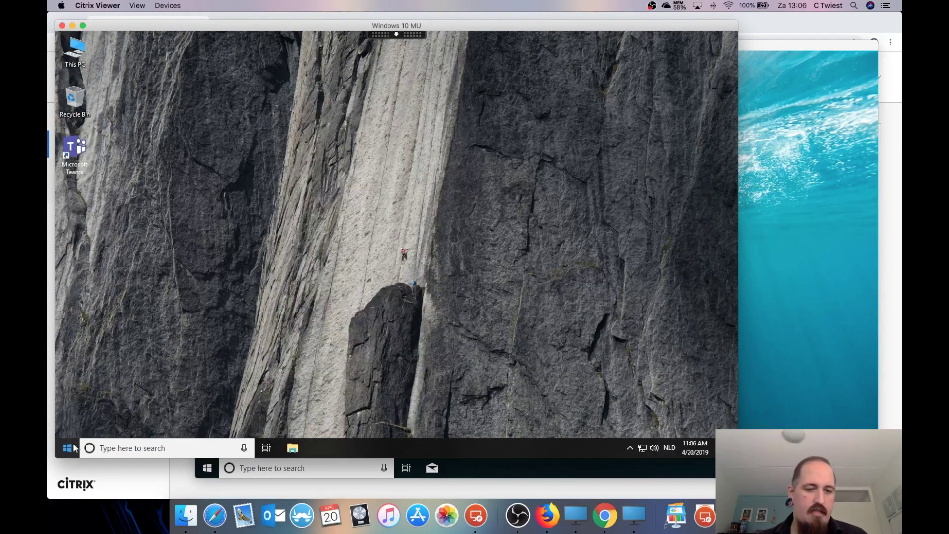
click(67, 448)
Step: Sign out of this Windows session and close the blank Teams window
click(68, 328)
click(94, 301)
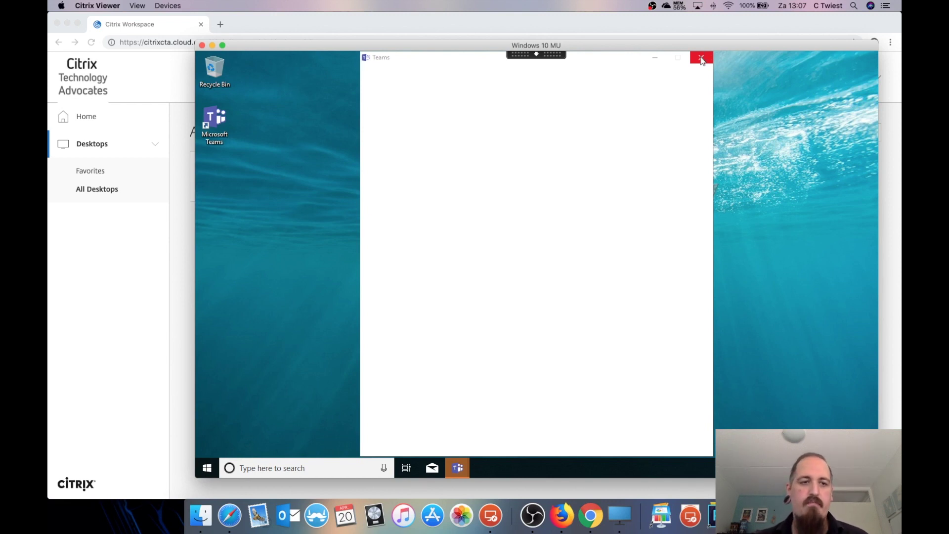
click(702, 59)
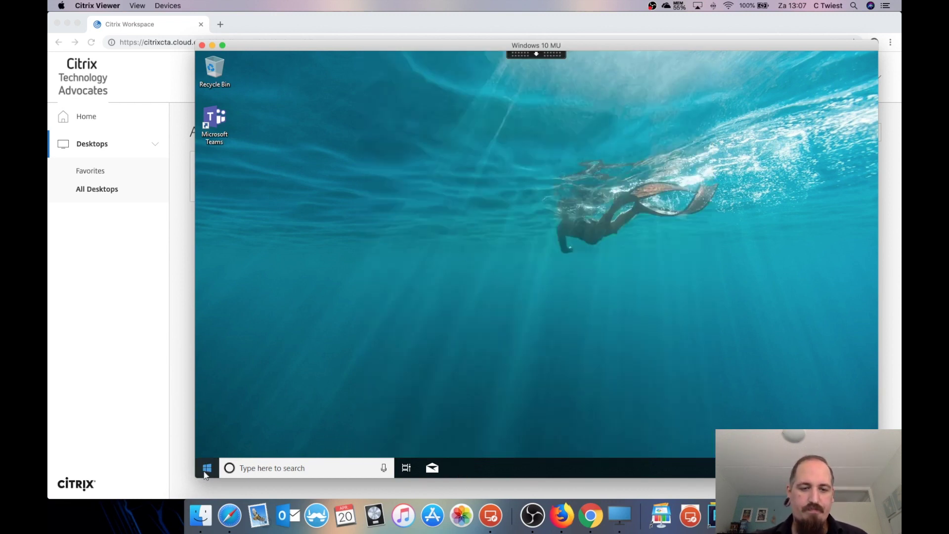
Step: Relaunch the Windows 10 MU desktop from the first test user's Workspace in Firefox
click(207, 467)
click(513, 323)
click(153, 356)
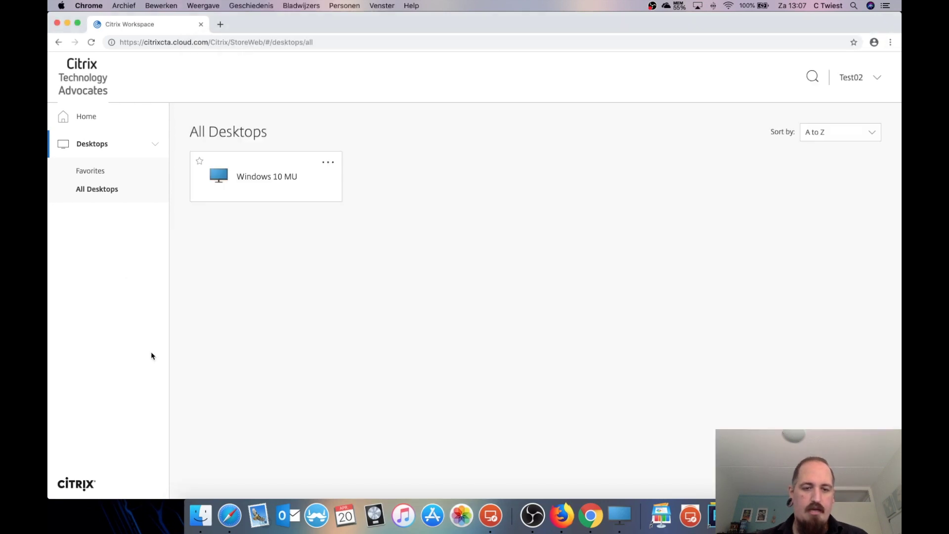
click(572, 518)
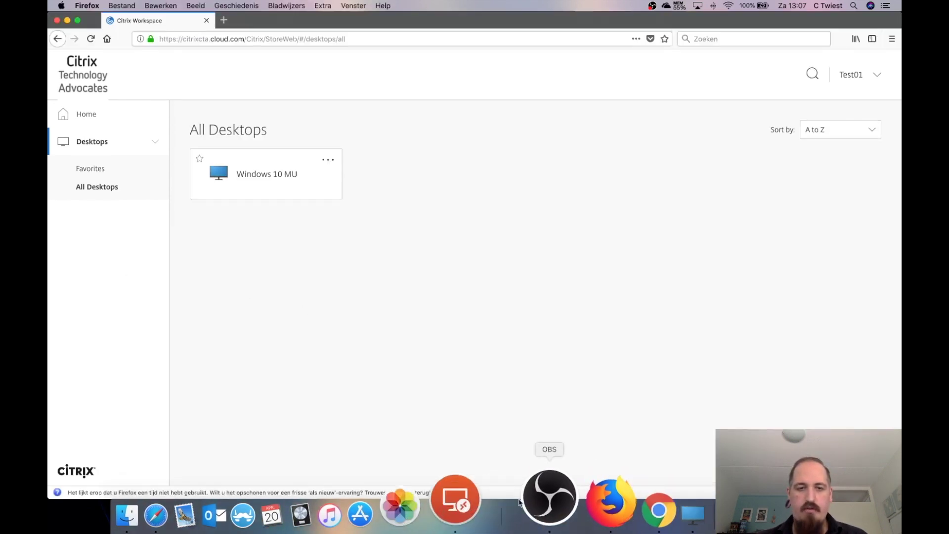
click(243, 170)
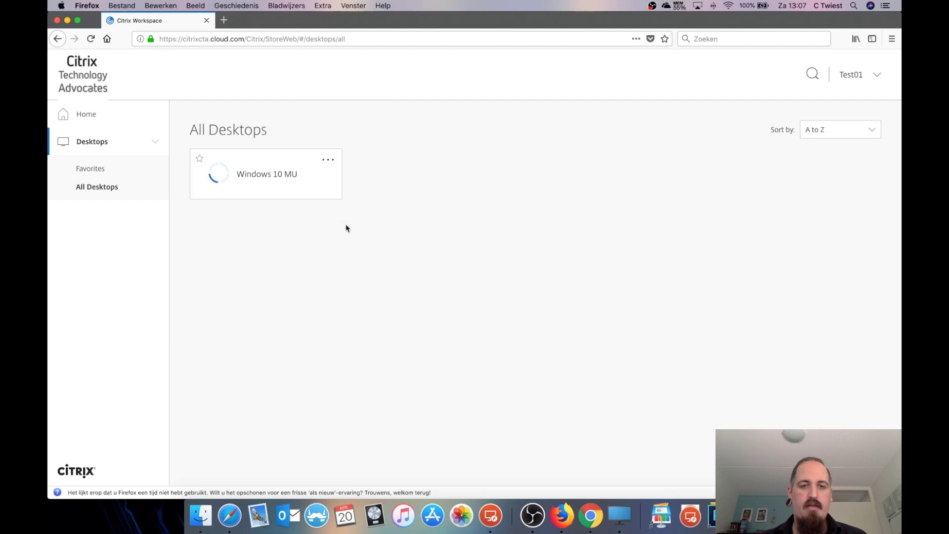
Step: Confirm 'Koppeling openen' to start the desktop, then close the Teams sign-in window inside it
click(508, 321)
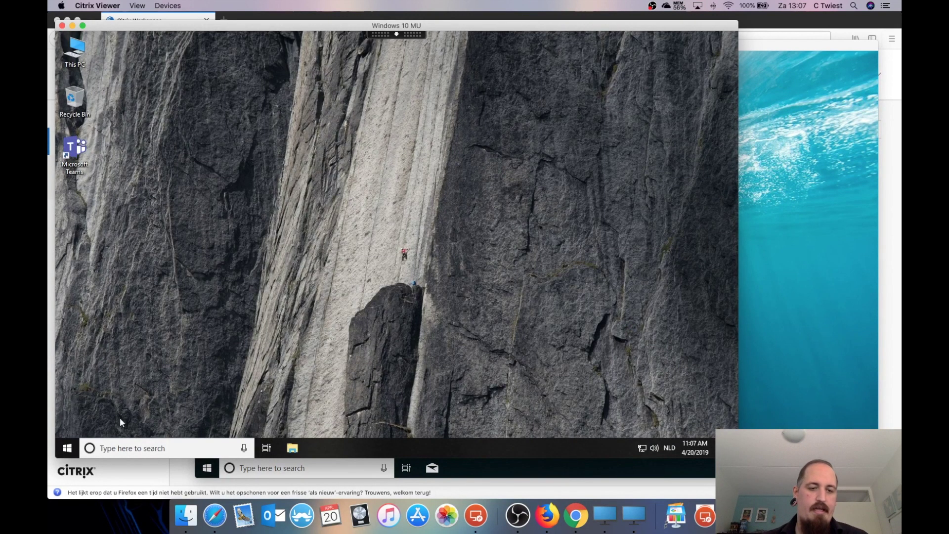
click(67, 448)
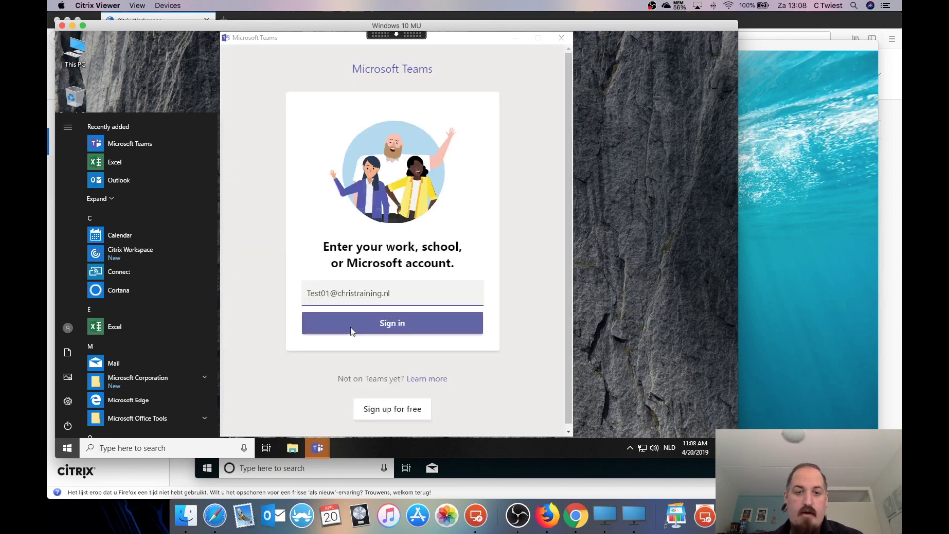
click(561, 37)
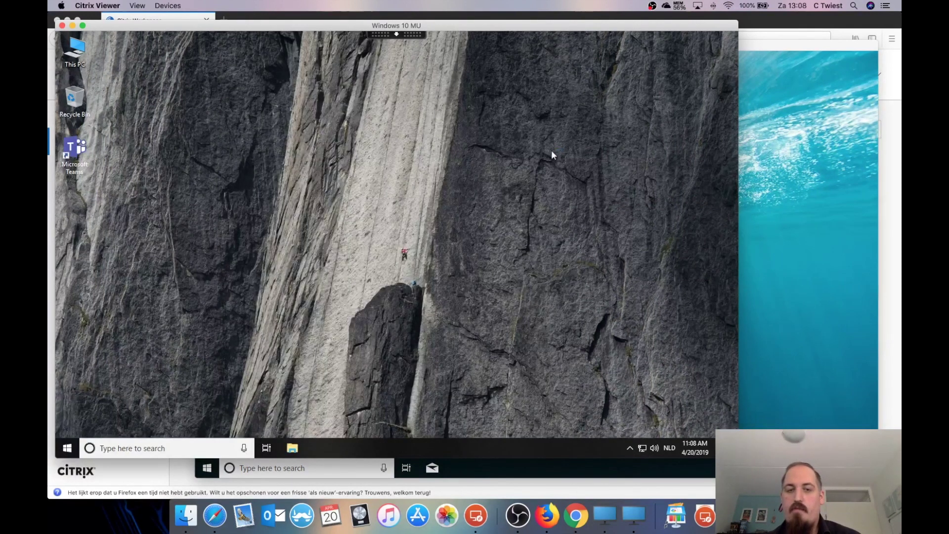